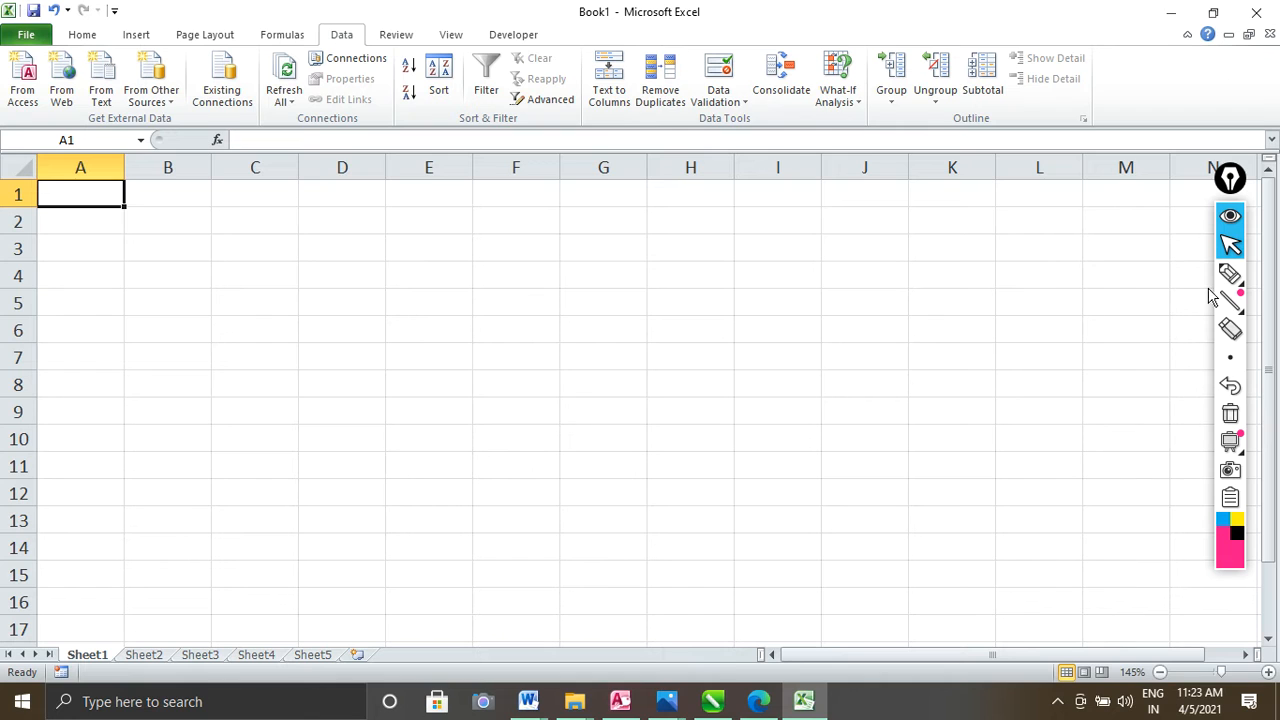
Annotate the Data Tools commands with freehand pink pen strokes, and erase all the marks
{"action": "left_click", "coordinate": [1231, 274]}
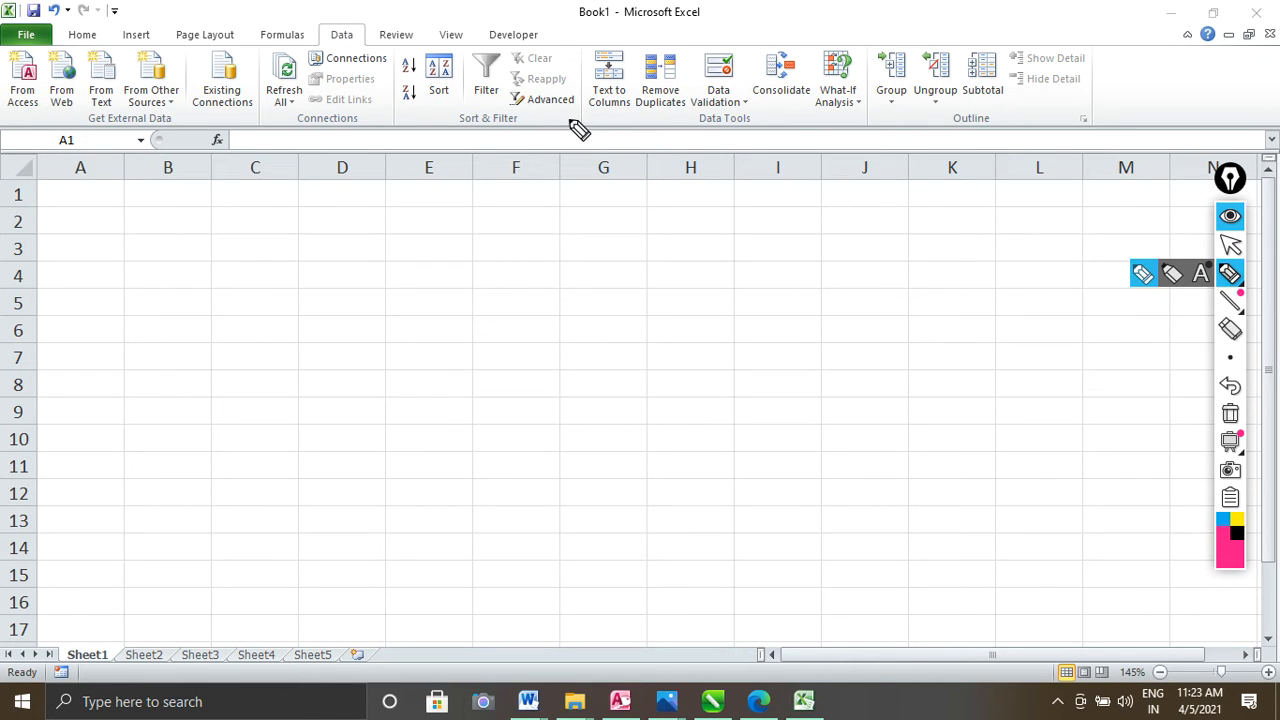
{"action": "mouse_move", "coordinate": [565, 119]}
{"action": "left_mouse_down"}
{"action": "mouse_move", "coordinate": [671, 128]}
{"action": "mouse_move", "coordinate": [688, 44]}
{"action": "left_mouse_up"}
{"action": "left_click_drag", "start_coordinate": [604, 100], "coordinate": [629, 101]}
{"action": "left_click_drag", "start_coordinate": [4, 123], "coordinate": [568, 126]}
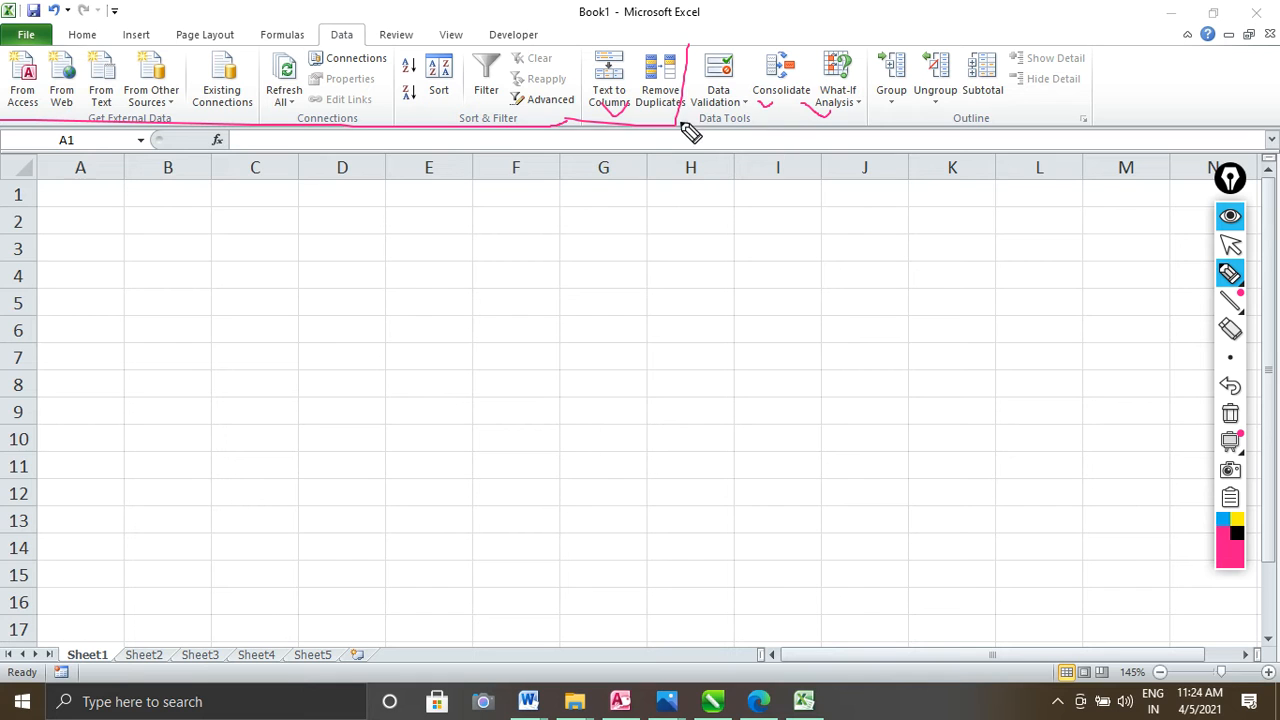
{"action": "left_click_drag", "start_coordinate": [695, 124], "coordinate": [1045, 128]}
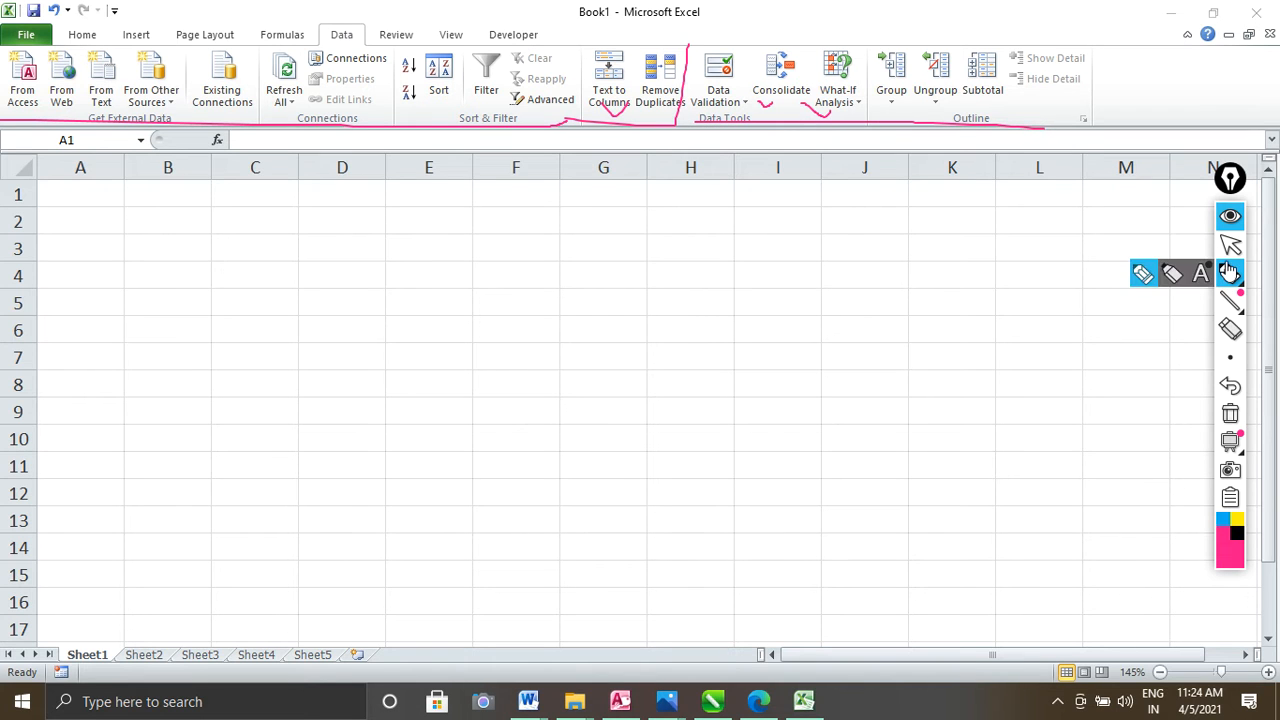
{"action": "left_click", "coordinate": [1230, 245]}
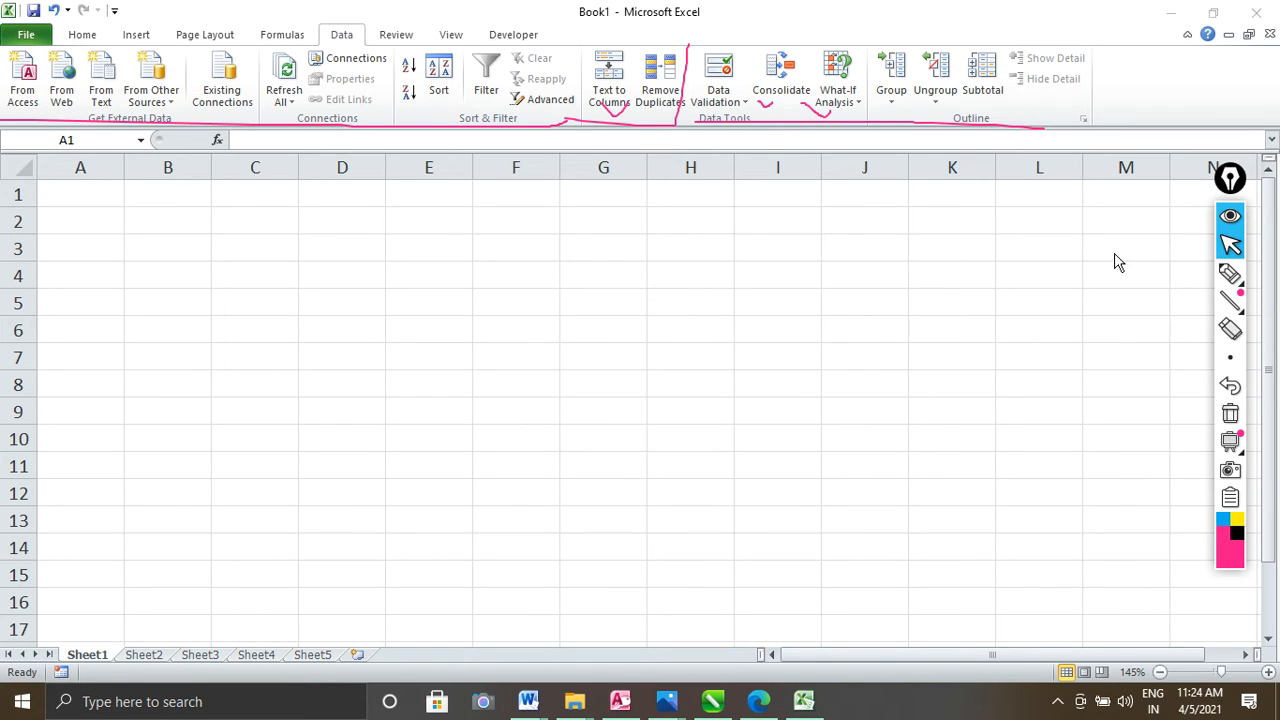
{"action": "left_click", "coordinate": [1229, 415]}
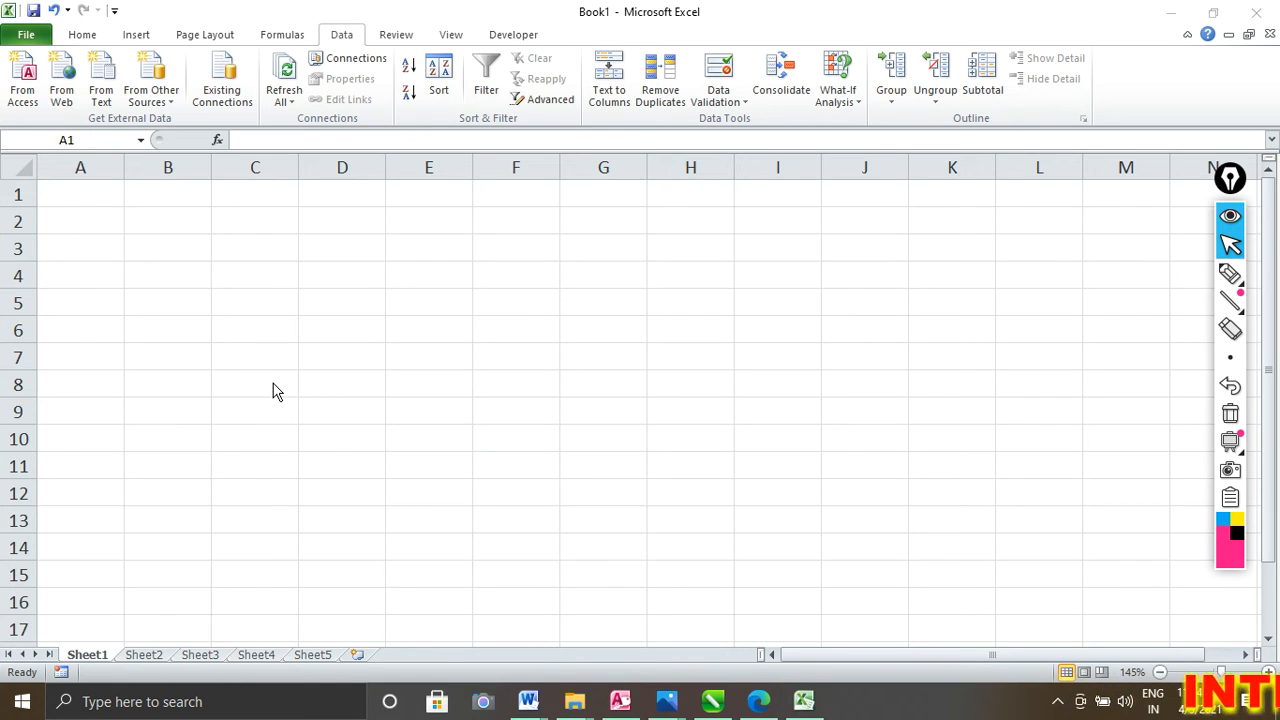
{"action": "left_click", "coordinate": [95, 200]}
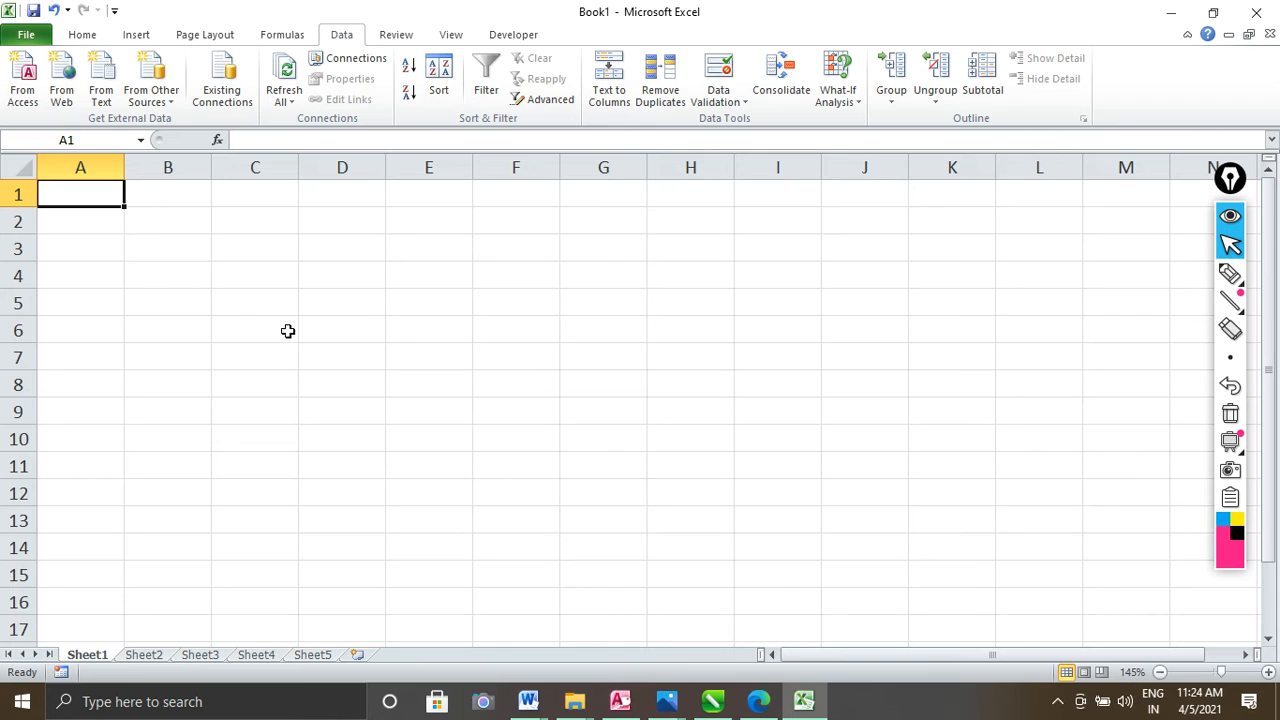
{"action": "left_click_drag", "start_coordinate": [95, 190], "coordinate": [626, 426]}
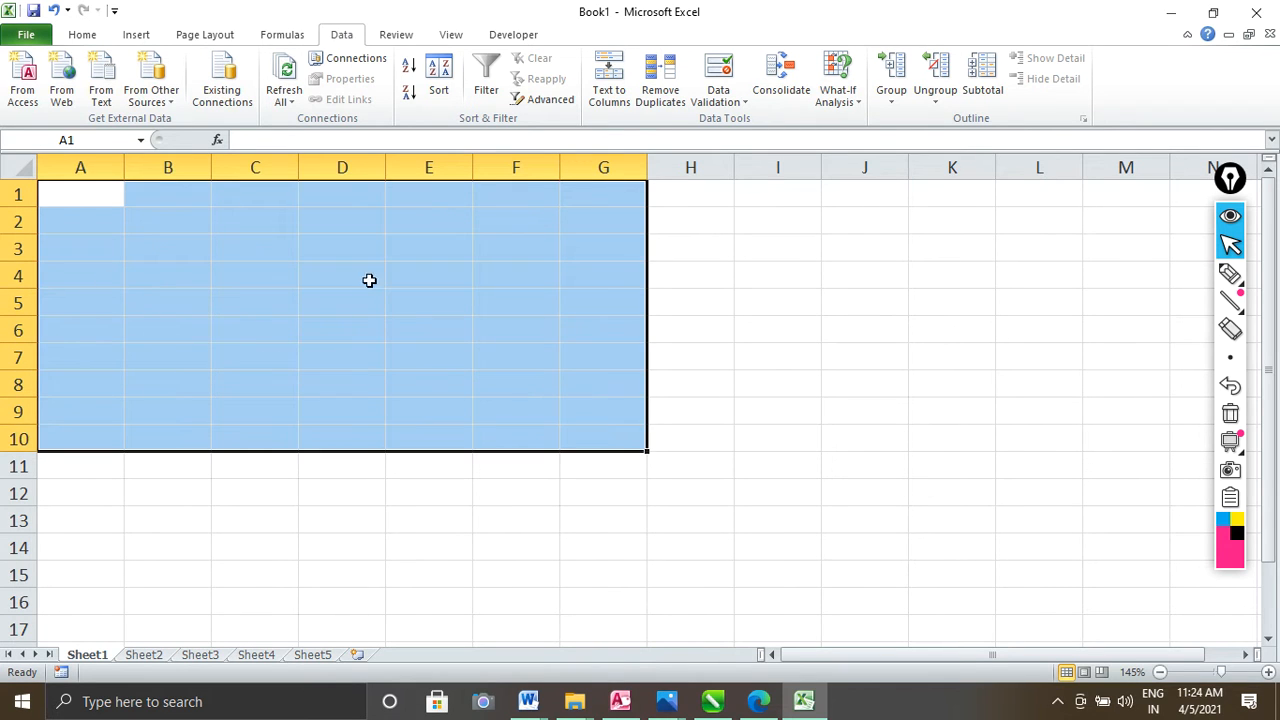
{"action": "left_click", "coordinate": [714, 72]}
{"action": "left_click_drag", "start_coordinate": [838, 150], "coordinate": [493, 164]}
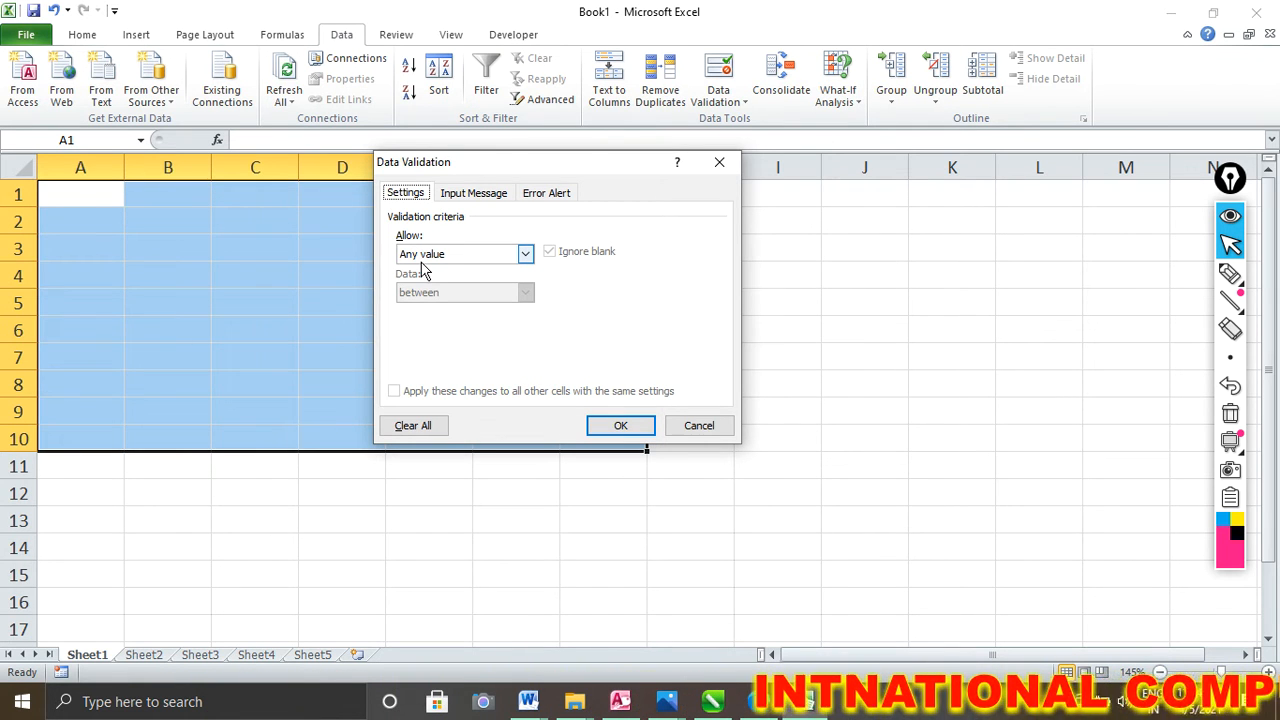
{"action": "left_click_drag", "start_coordinate": [470, 165], "coordinate": [684, 141]}
{"action": "left_click", "coordinate": [695, 230]}
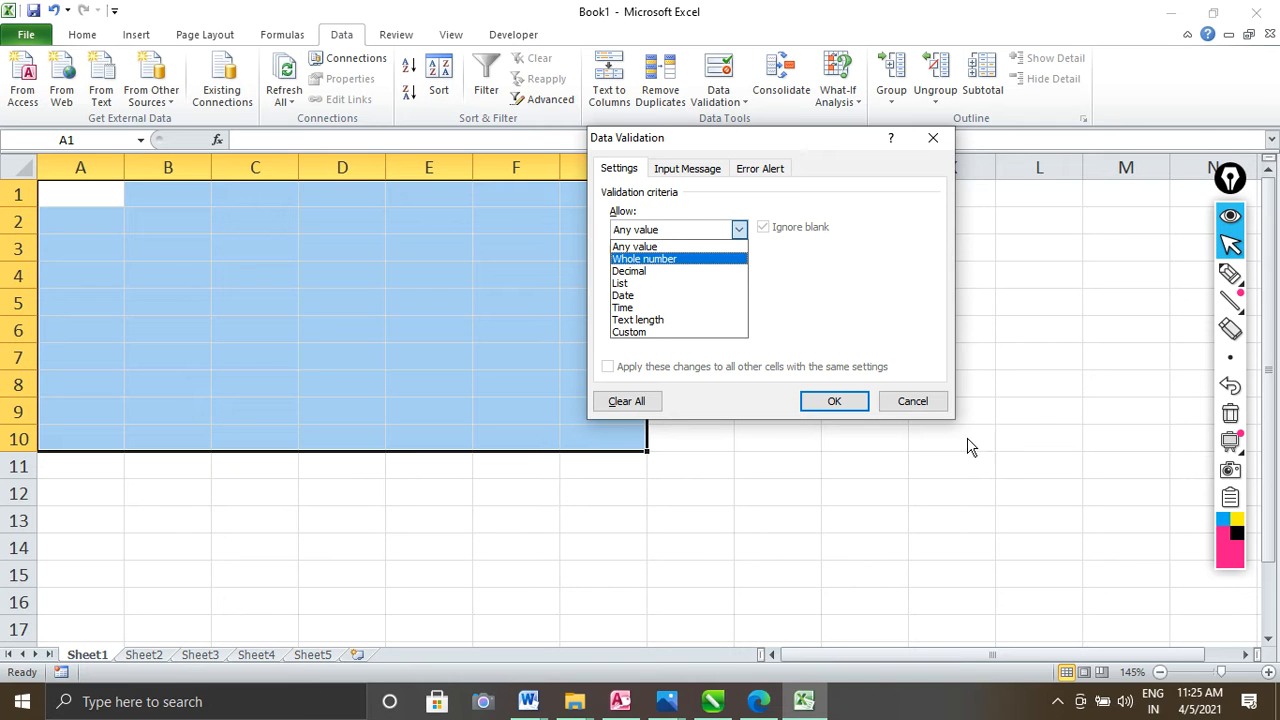
{"action": "left_click", "coordinate": [912, 401]}
{"action": "left_click", "coordinate": [912, 401]}
Restrict all cells of Sheet1 to whole numbers between a minimum of 33 and a maximum of 50 with data validation
{"action": "scroll", "coordinate": [566, 392], "scroll_direction": "up", "scroll_amount": 5}
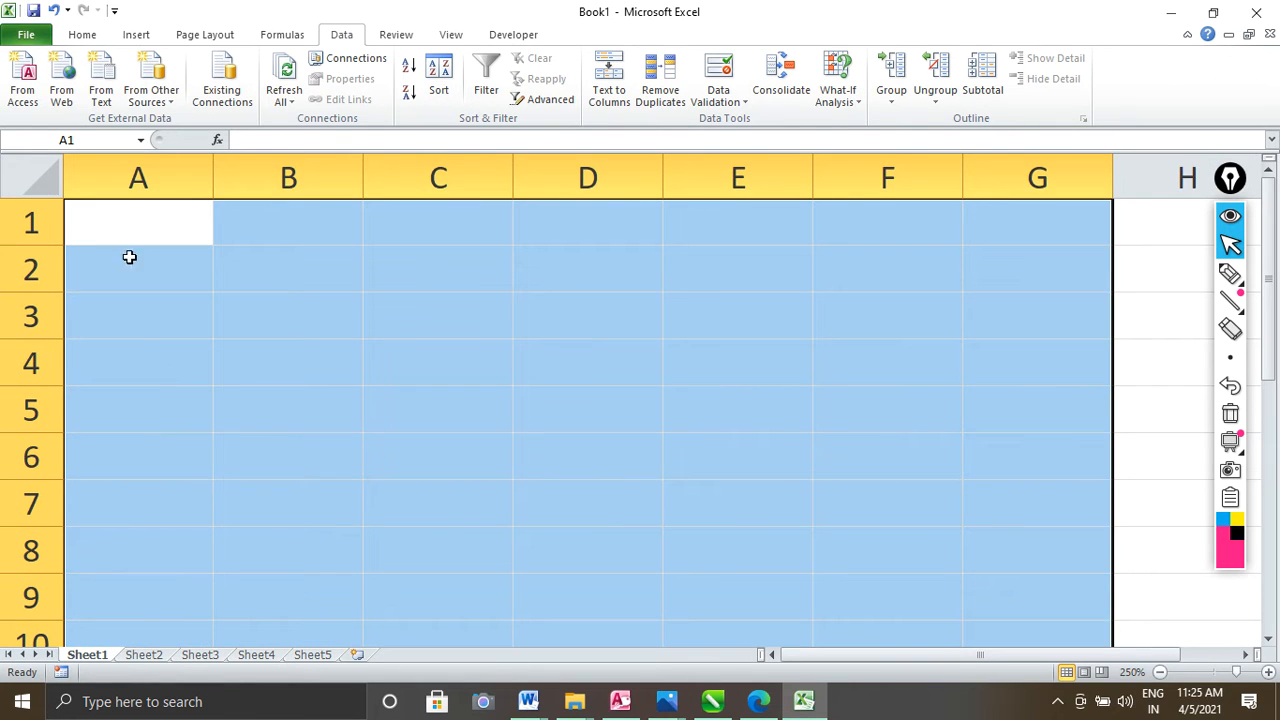
{"action": "left_click", "coordinate": [50, 177]}
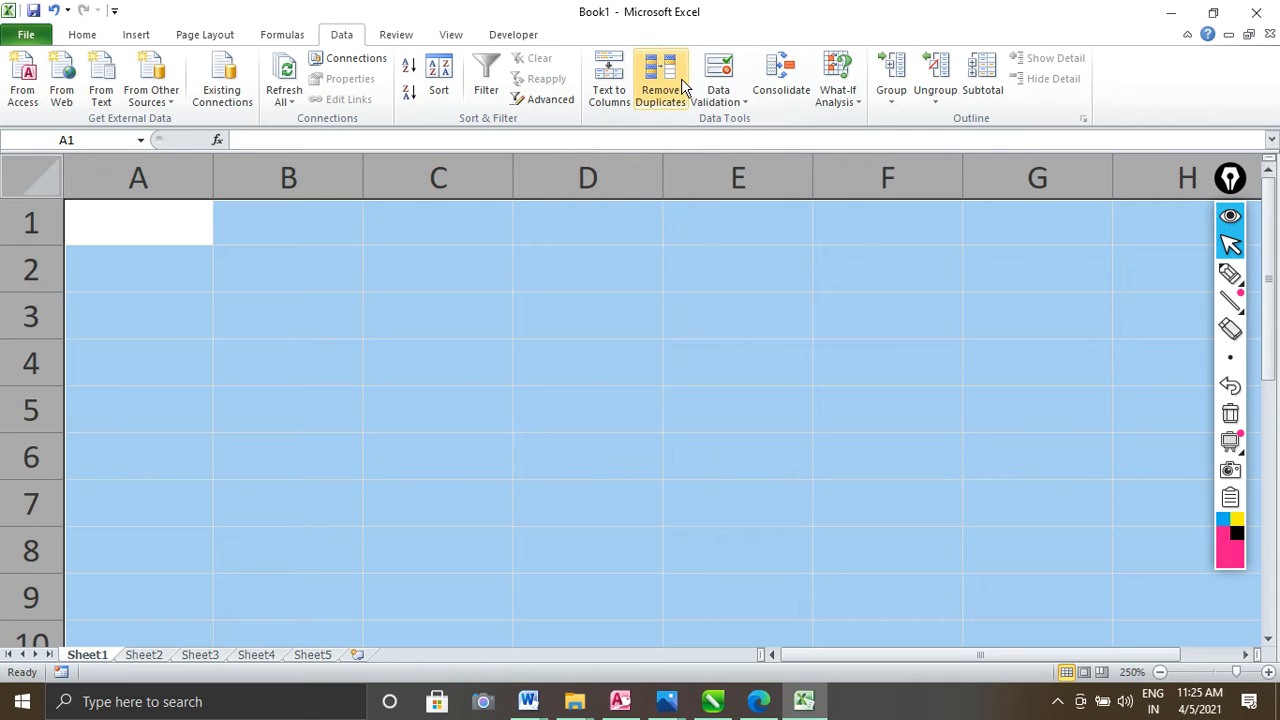
{"action": "left_click", "coordinate": [718, 80]}
{"action": "left_click", "coordinate": [680, 231]}
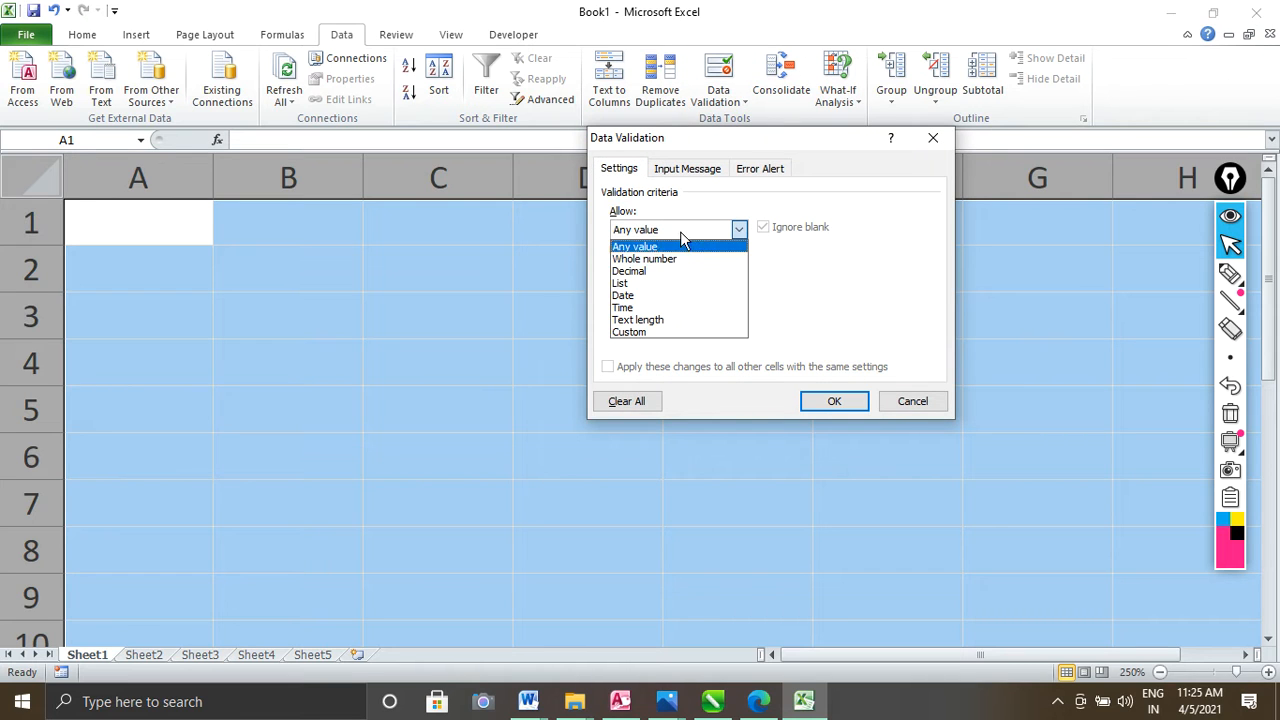
{"action": "left_click", "coordinate": [628, 261]}
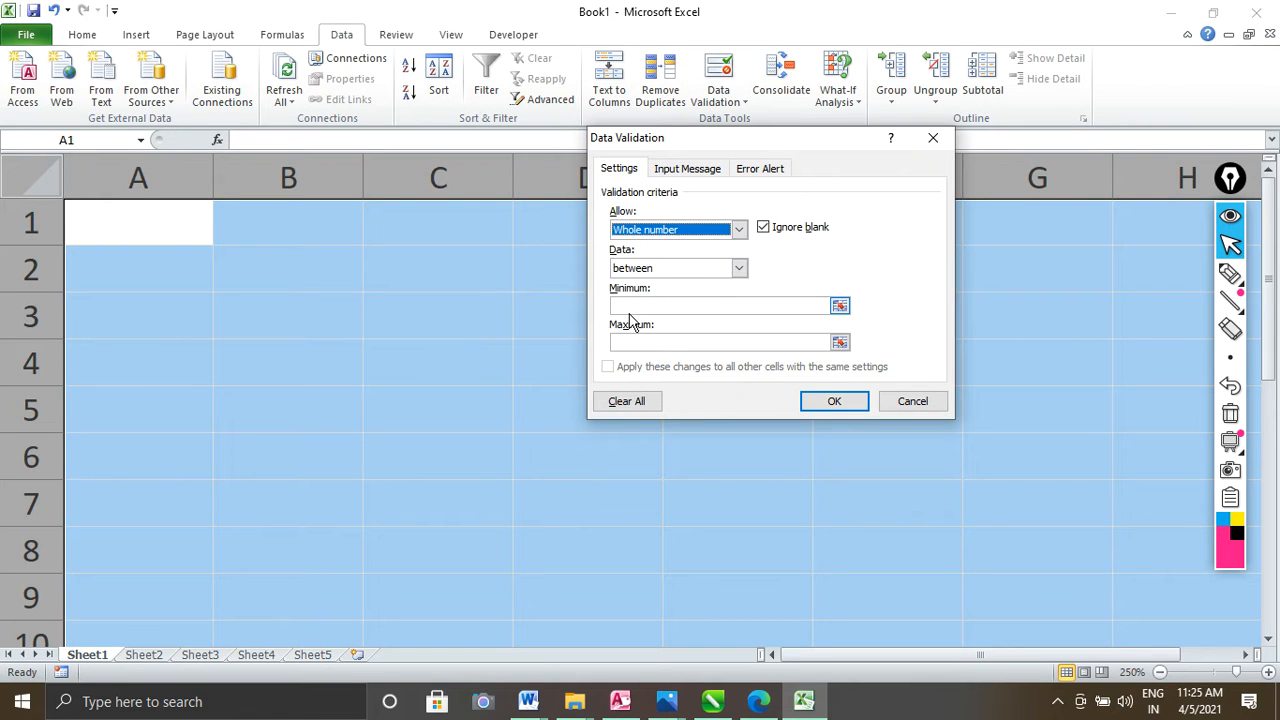
{"action": "left_click", "coordinate": [632, 308]}
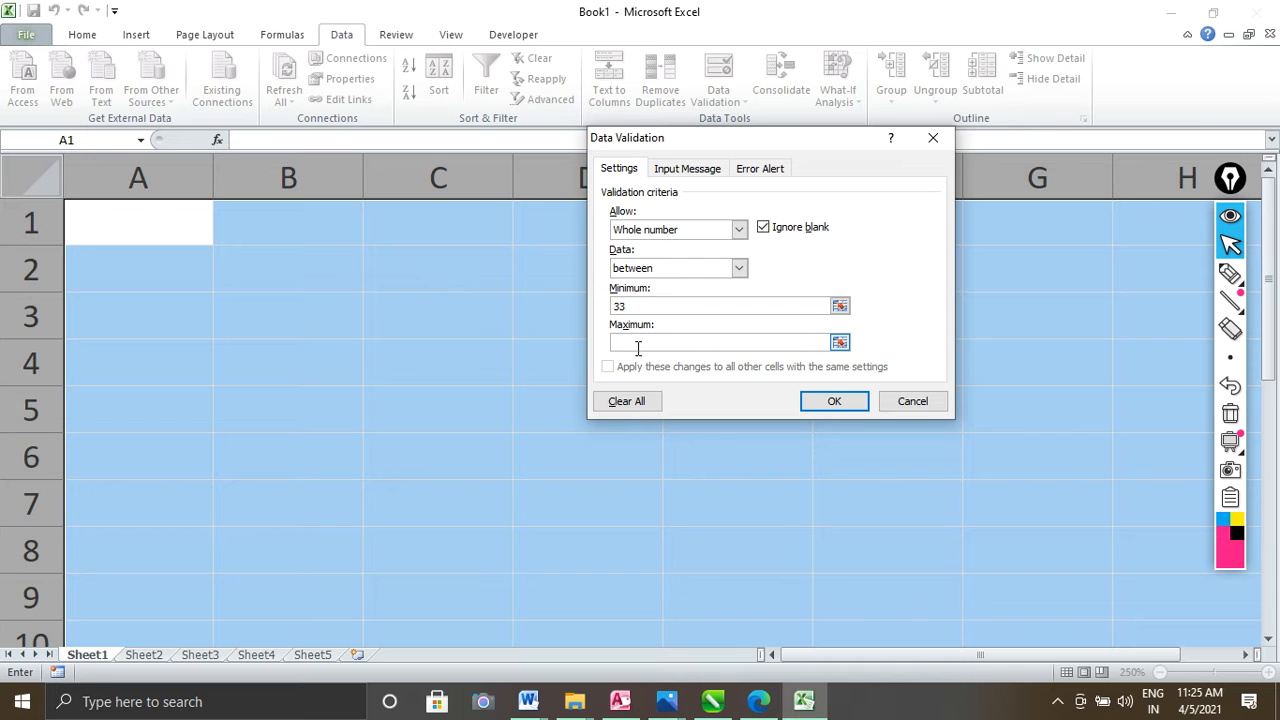
{"action": "left_click", "coordinate": [637, 344]}
{"action": "type", "text": "50"}
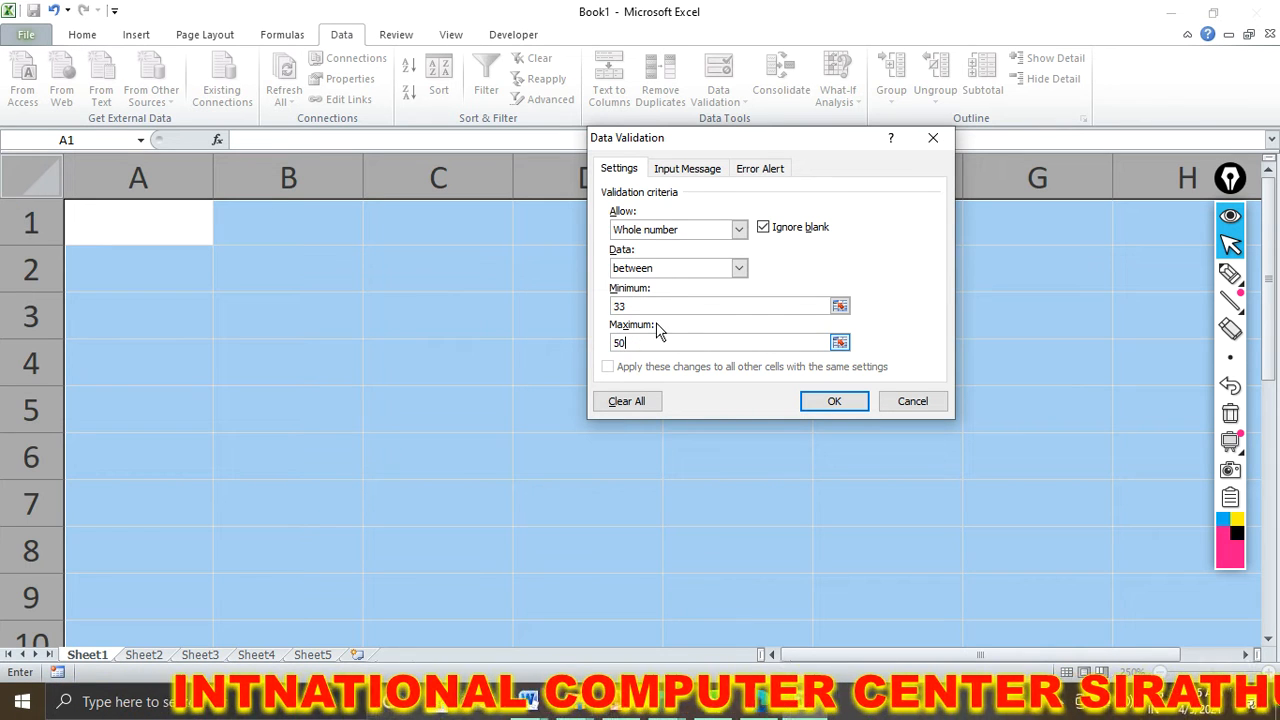
Give the validation rule an input message titled "33- min Value" with the text "Max -50"
{"action": "left_click", "coordinate": [671, 172]}
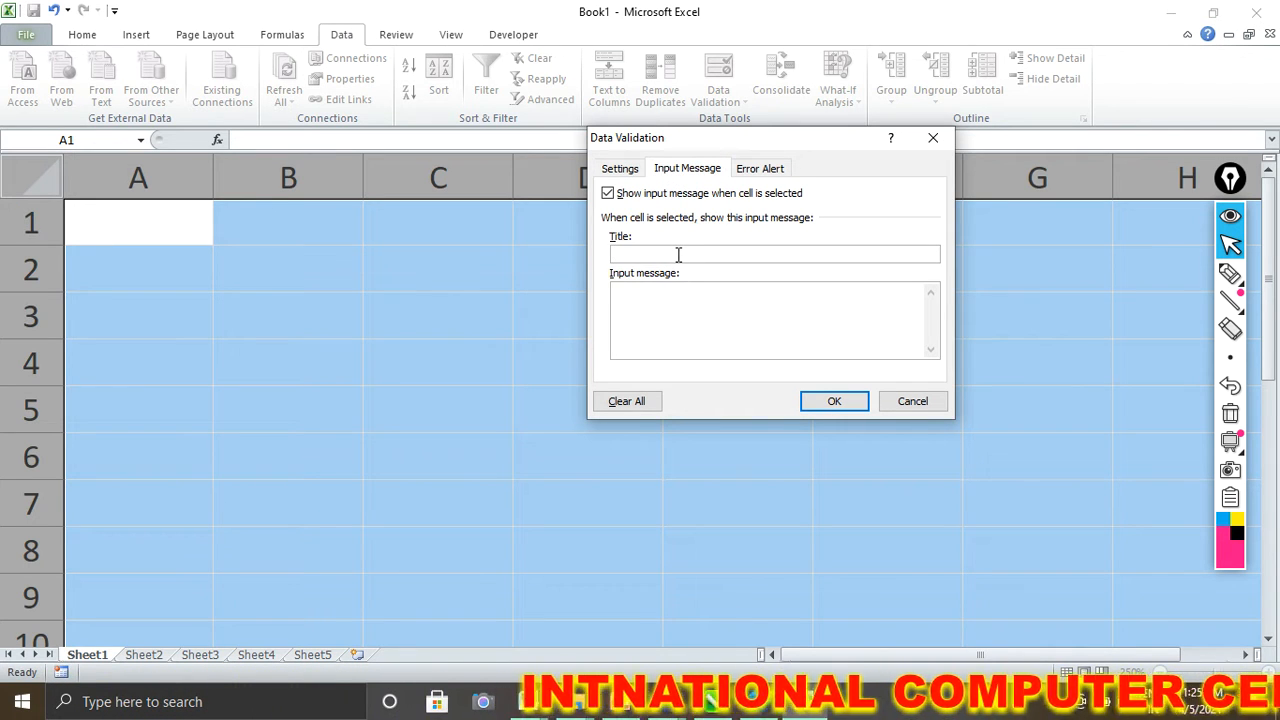
{"action": "left_click", "coordinate": [678, 255]}
{"action": "type", "text": "33"}
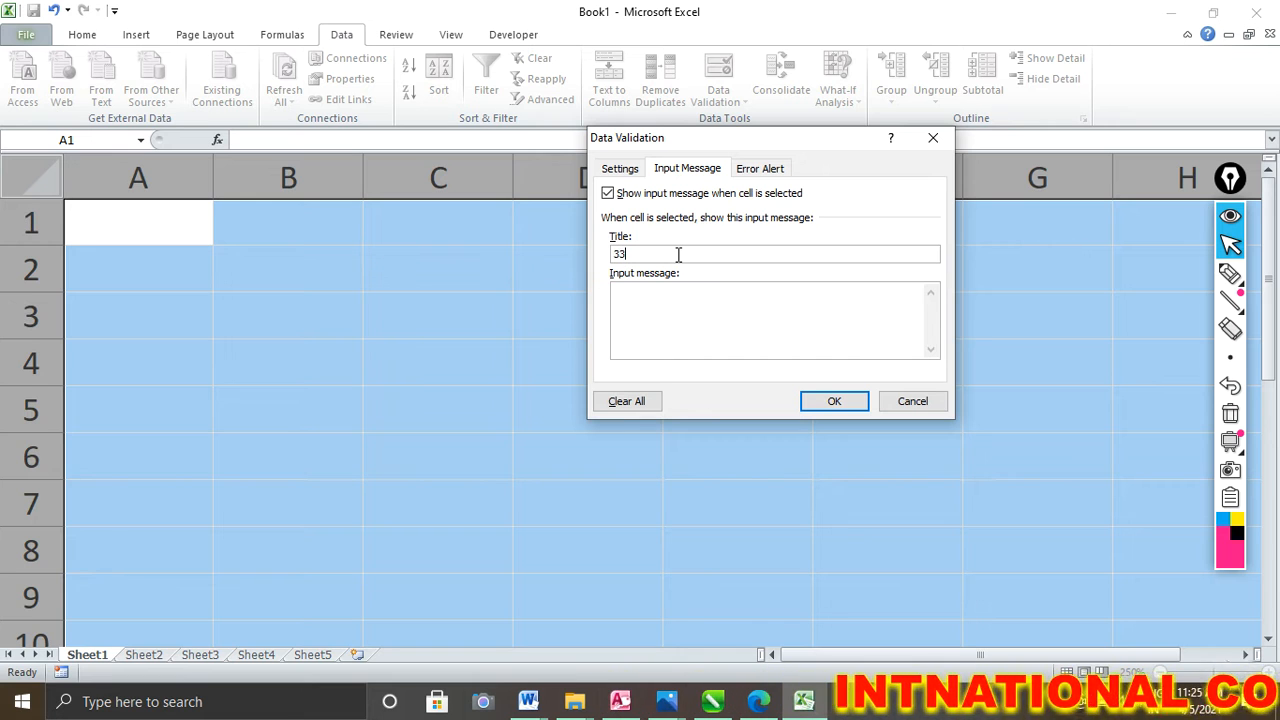
{"action": "type", "text": " min Value"}
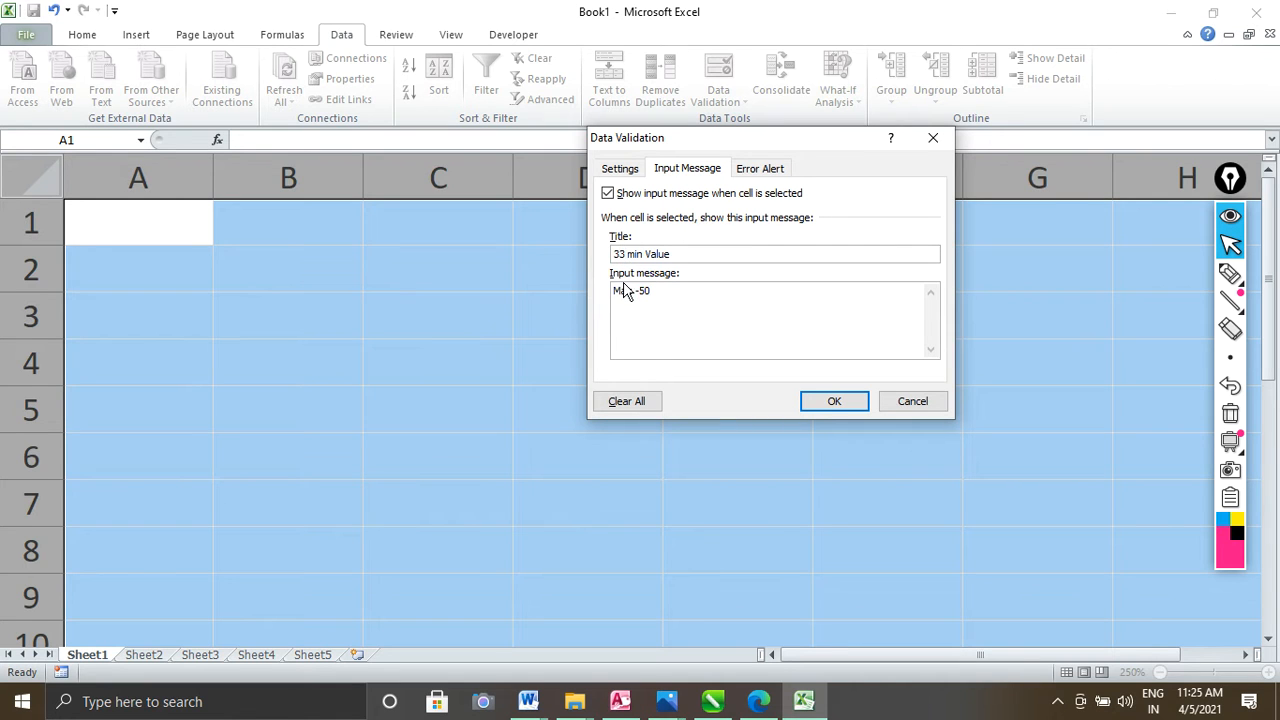
Add a Stop error alert titled "sahi likhiye" with the message "Wrong Not Allopw", and apply the validation rule
{"action": "left_click", "coordinate": [758, 168]}
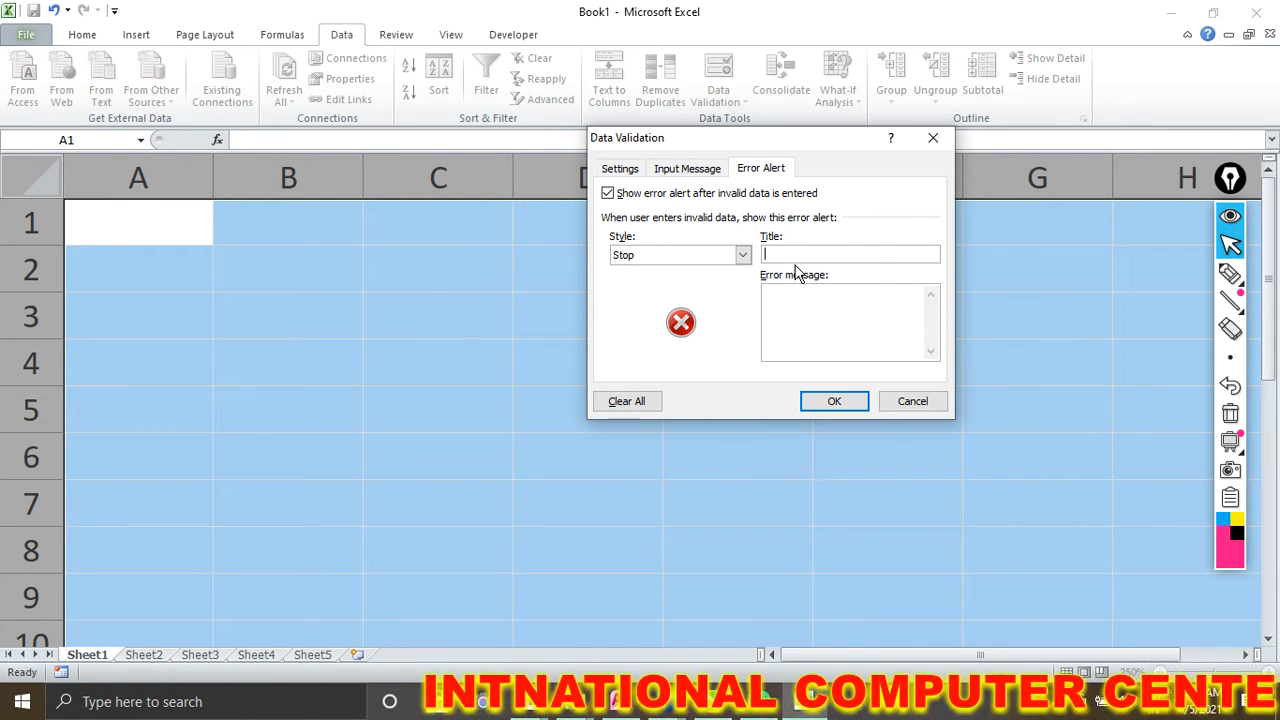
{"action": "type", "text": "wro"}
{"action": "key", "text": "BackSpace"}
{"action": "key", "text": "BackSpace"}
{"action": "key", "text": "BackSpace"}
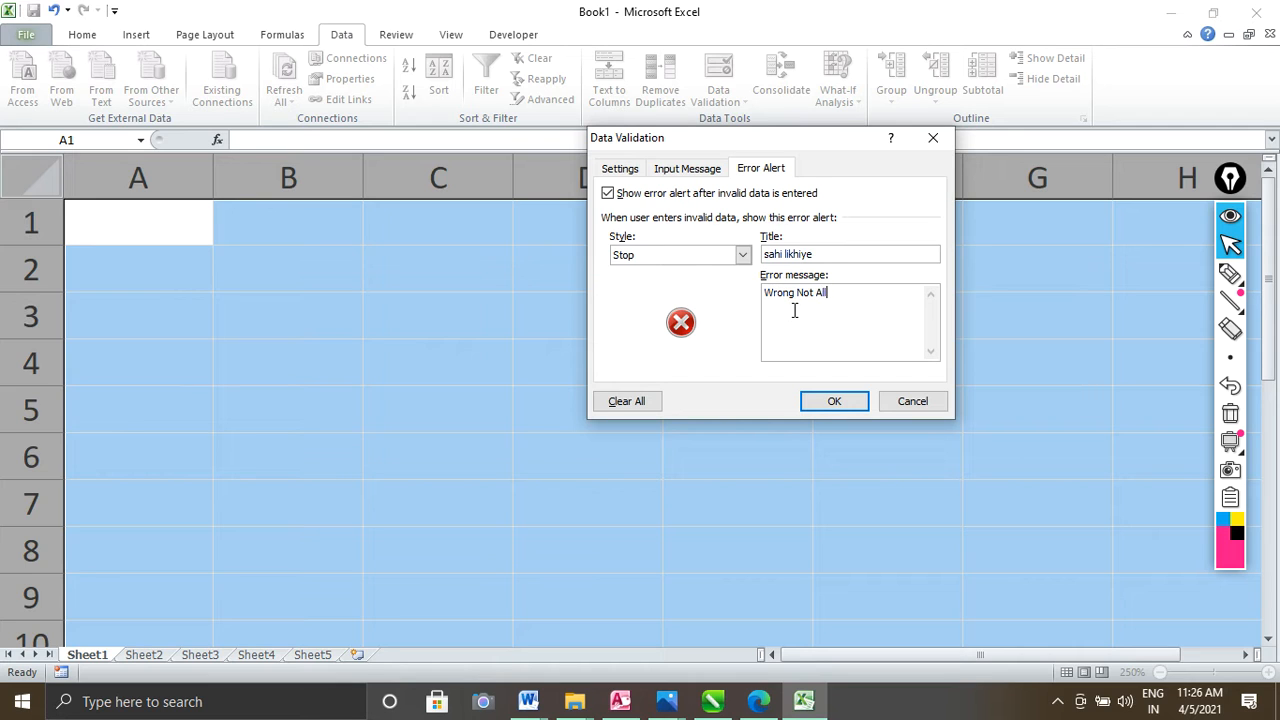
{"action": "left_click", "coordinate": [830, 403]}
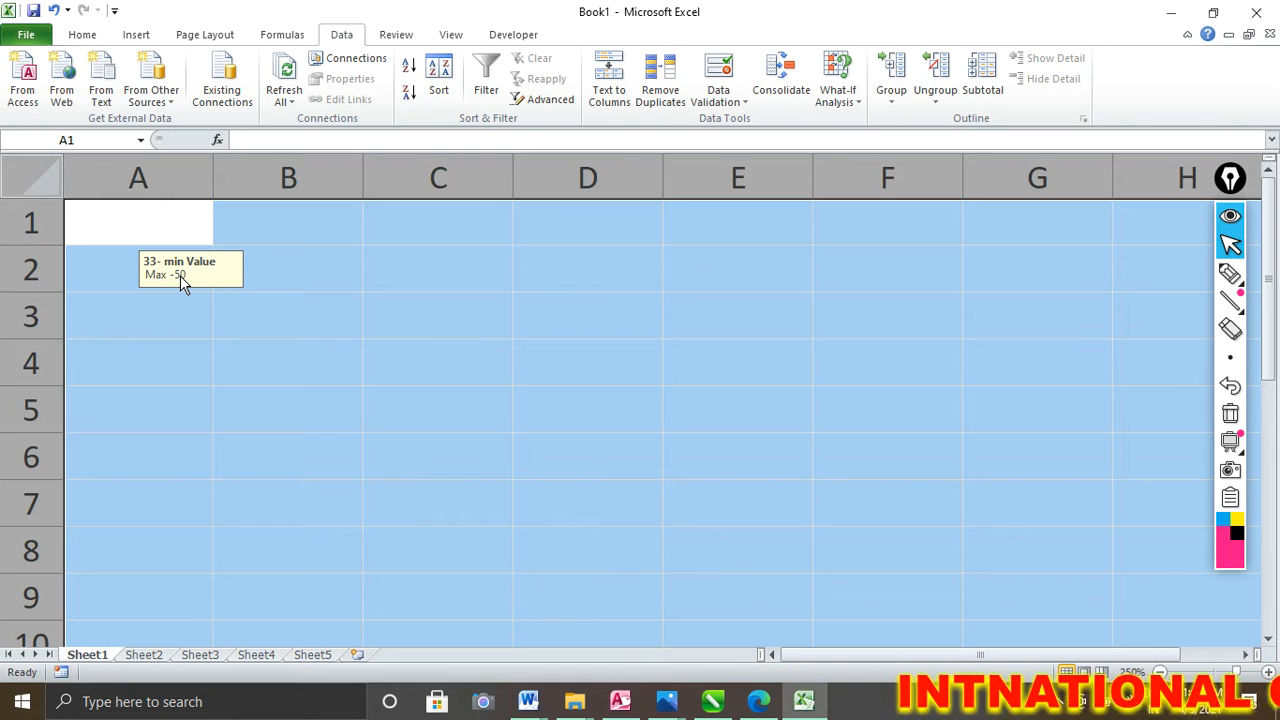
Enter the value 33 in cell B2
{"action": "left_click", "coordinate": [261, 282]}
{"action": "type", "text": "33"}
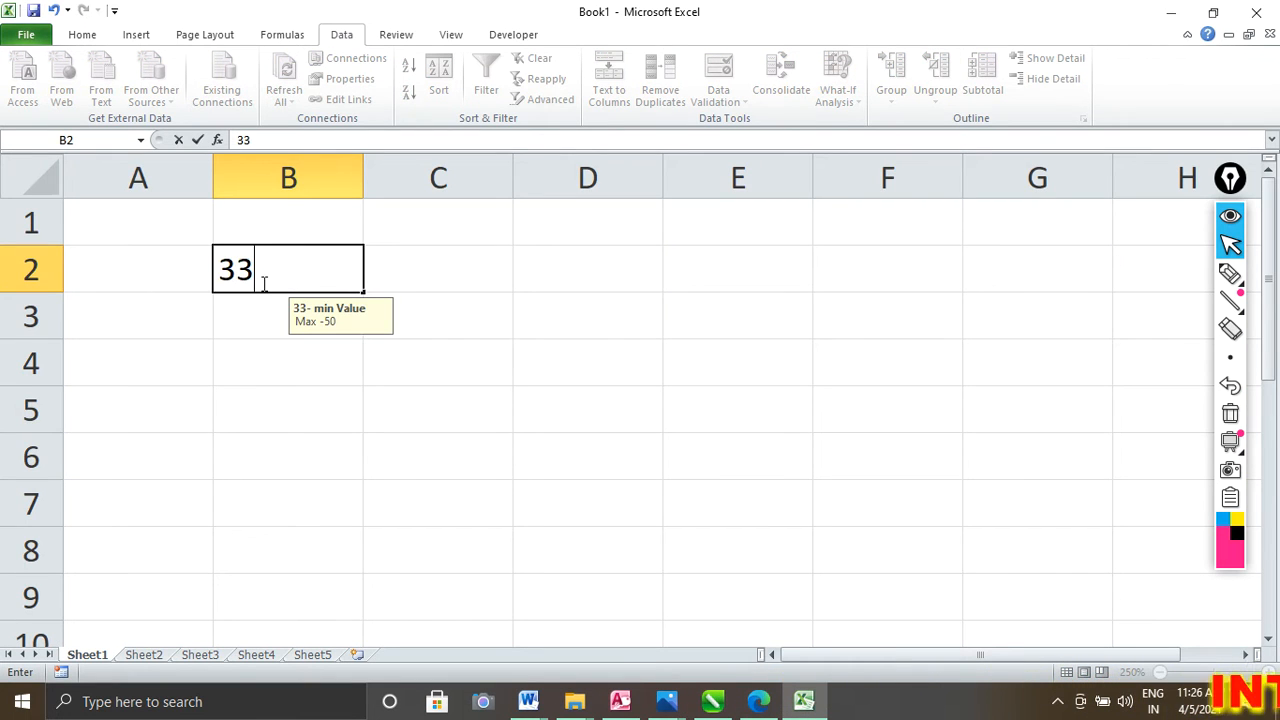
{"action": "key", "text": "Return"}
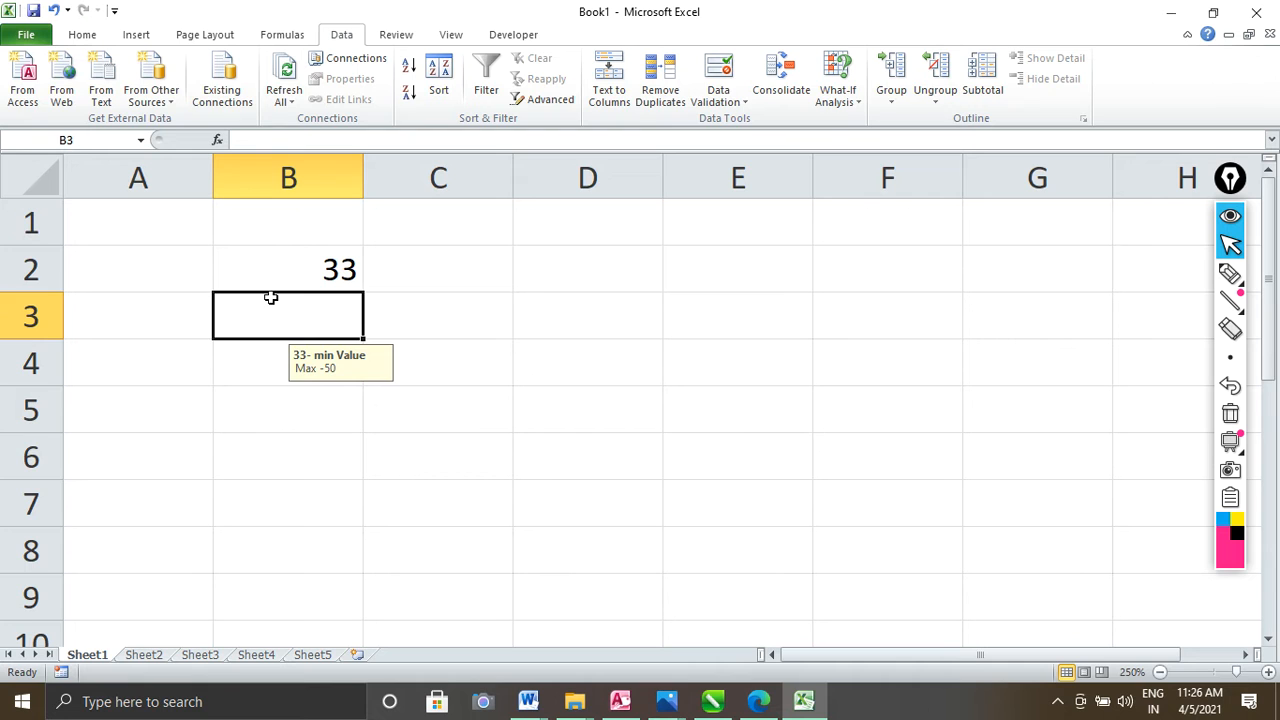
Try to enter 32 in cell B3, cancel the entry, and review the rule's error alert settings
{"action": "type", "text": "32"}
{"action": "key", "text": "Return"}
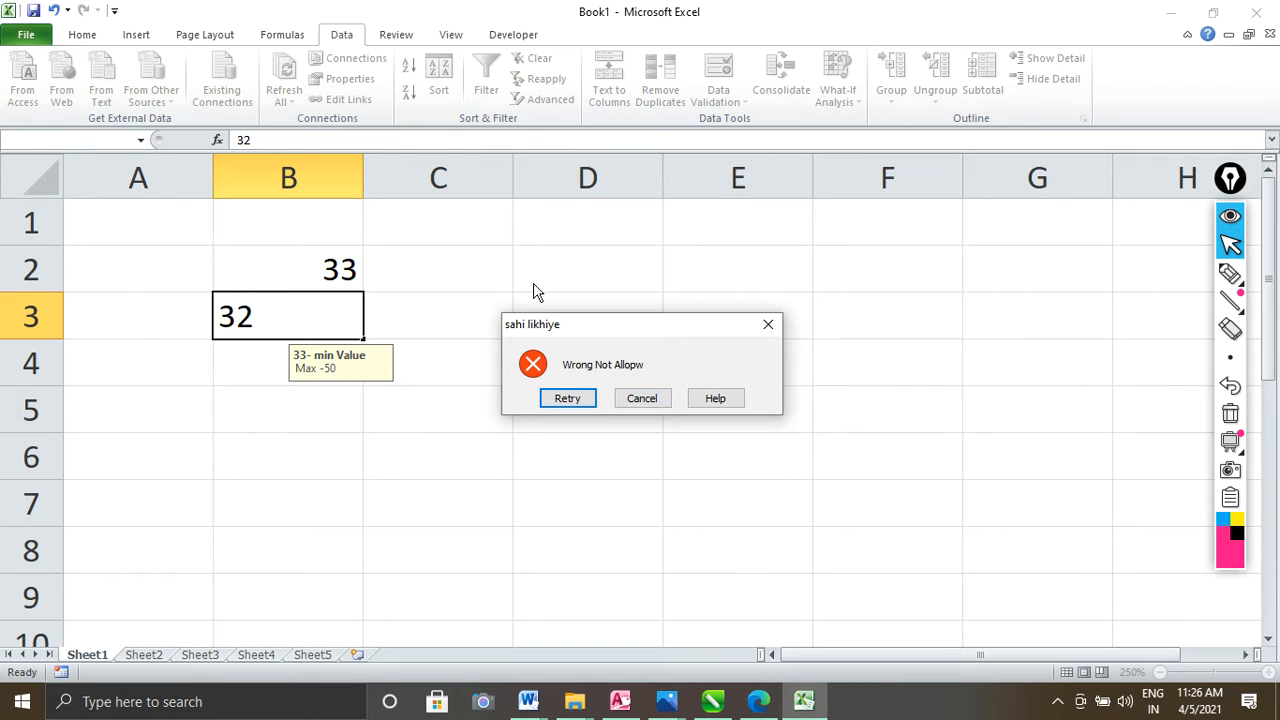
{"action": "left_click", "coordinate": [658, 404]}
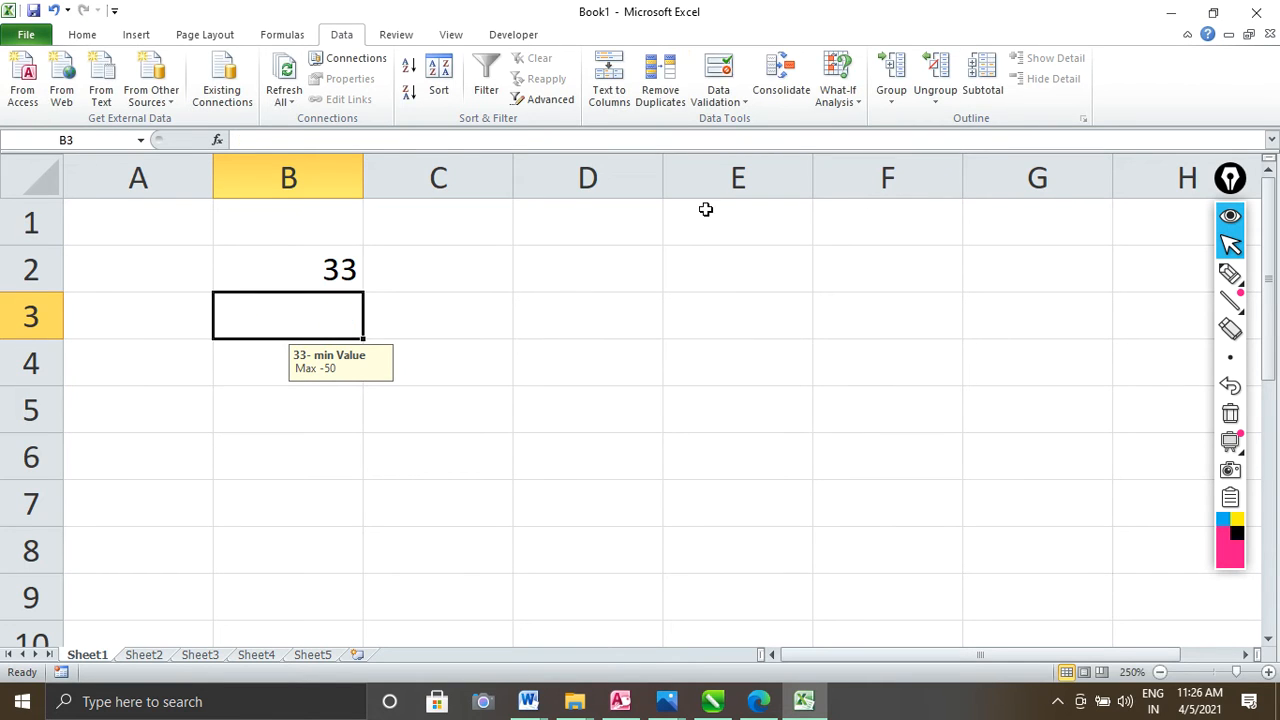
{"action": "left_click", "coordinate": [731, 68]}
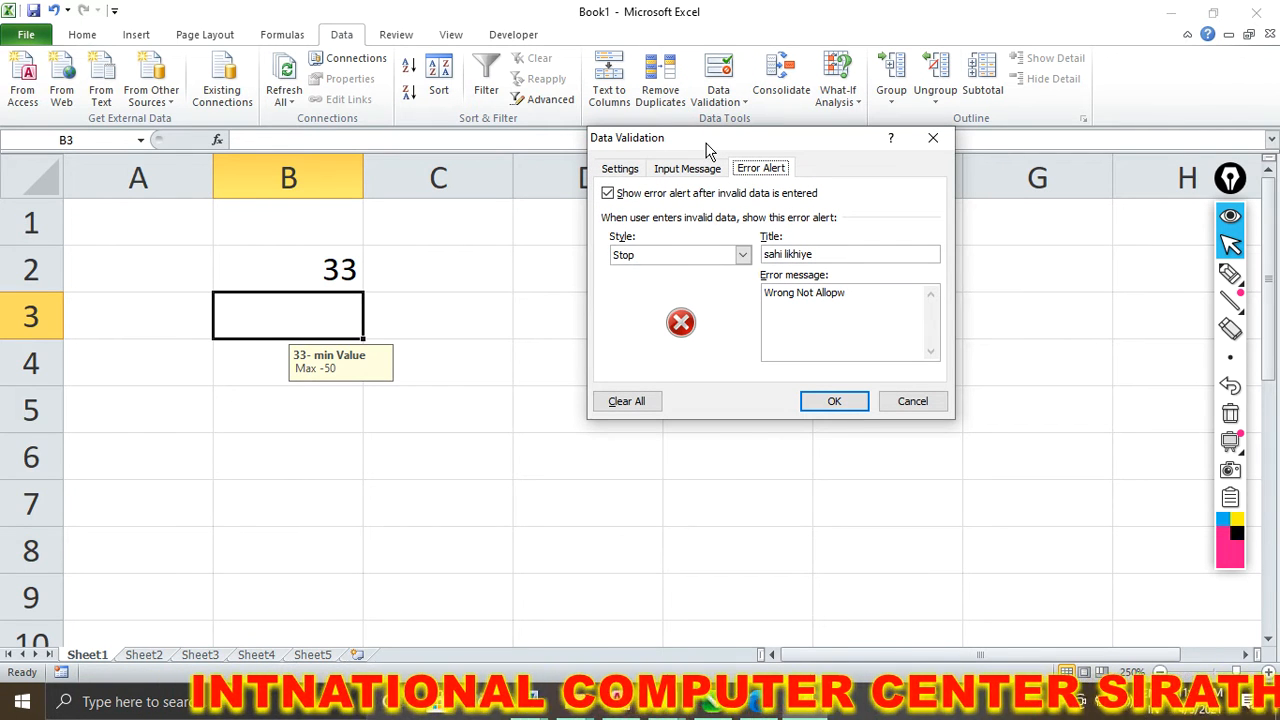
{"action": "left_click", "coordinate": [910, 402]}
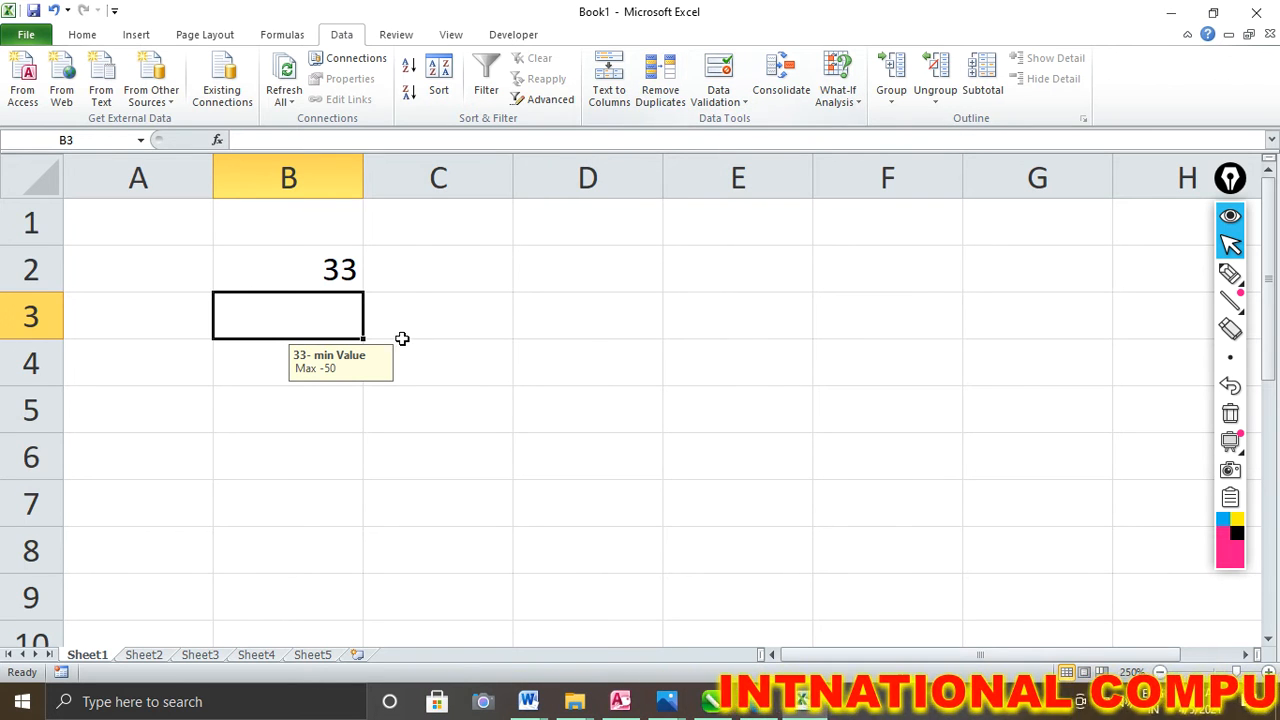
Try to enter 51 in cell B3 to test the upper limit, and cancel the entry
{"action": "type", "text": "51"}
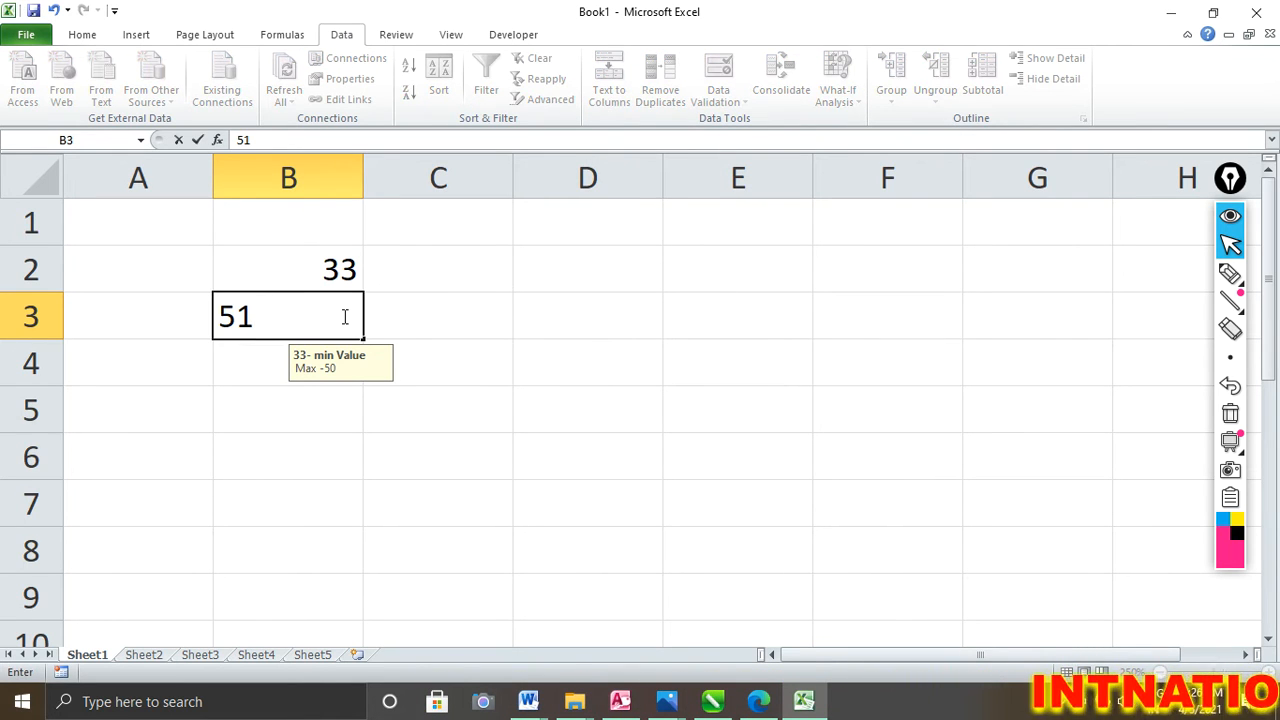
{"action": "key", "text": "Return"}
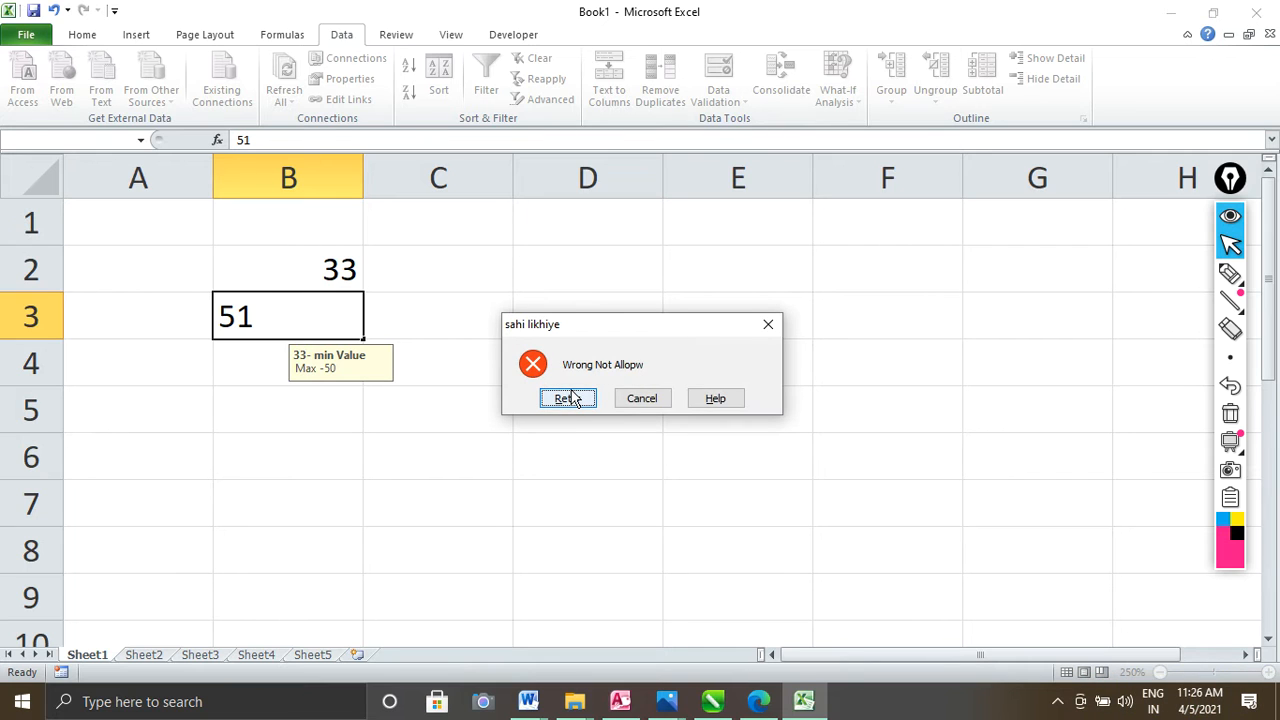
{"action": "left_click", "coordinate": [644, 401]}
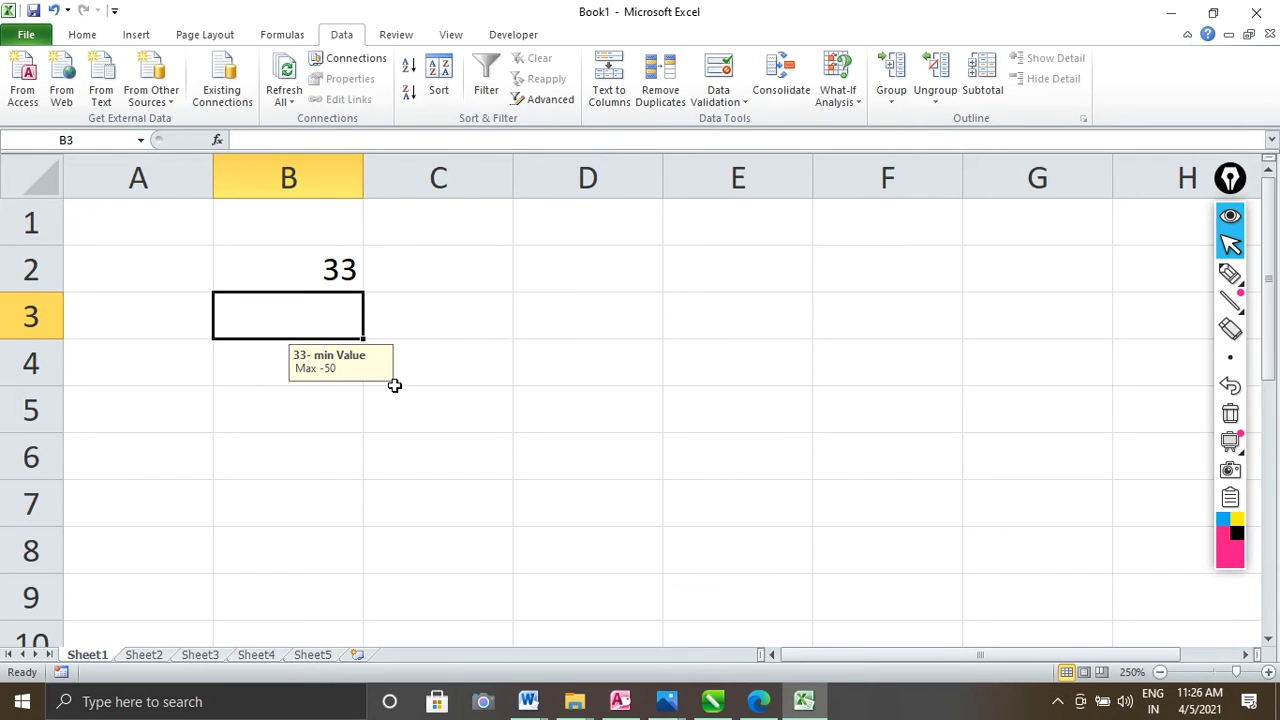
Enter 50 in cell B3 and 49 in cell B4
{"action": "type", "text": "50"}
{"action": "key", "text": "Return"}
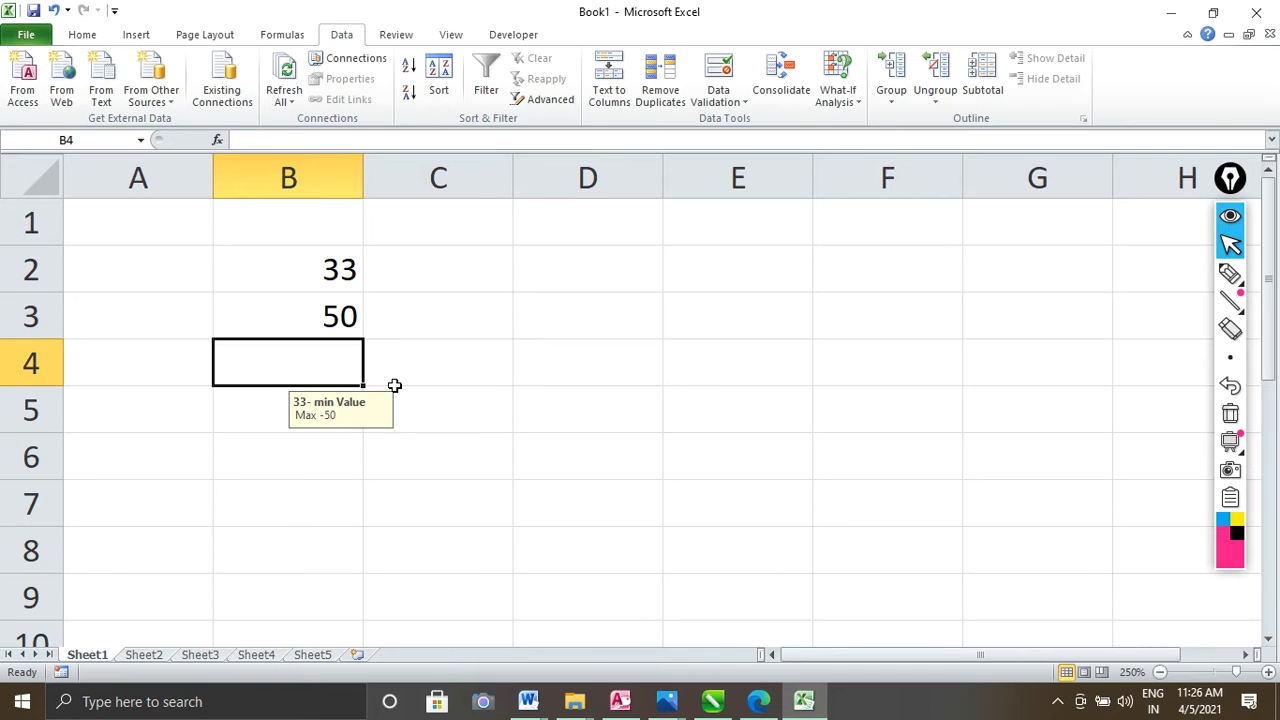
{"action": "type", "text": "49"}
{"action": "key", "text": "Return"}
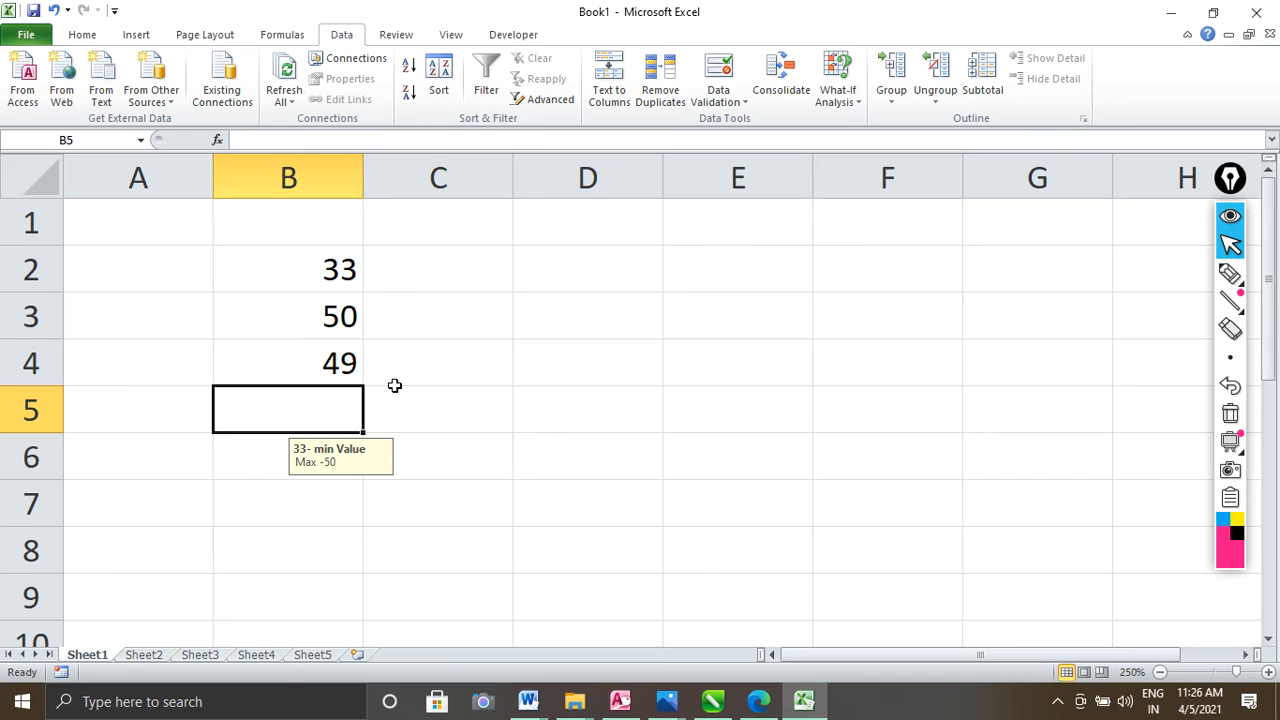
Open the validation rule of cell B5 and change its allowed type to Date
{"action": "scroll", "coordinate": [395, 385], "scroll_direction": "down", "scroll_amount": 3}
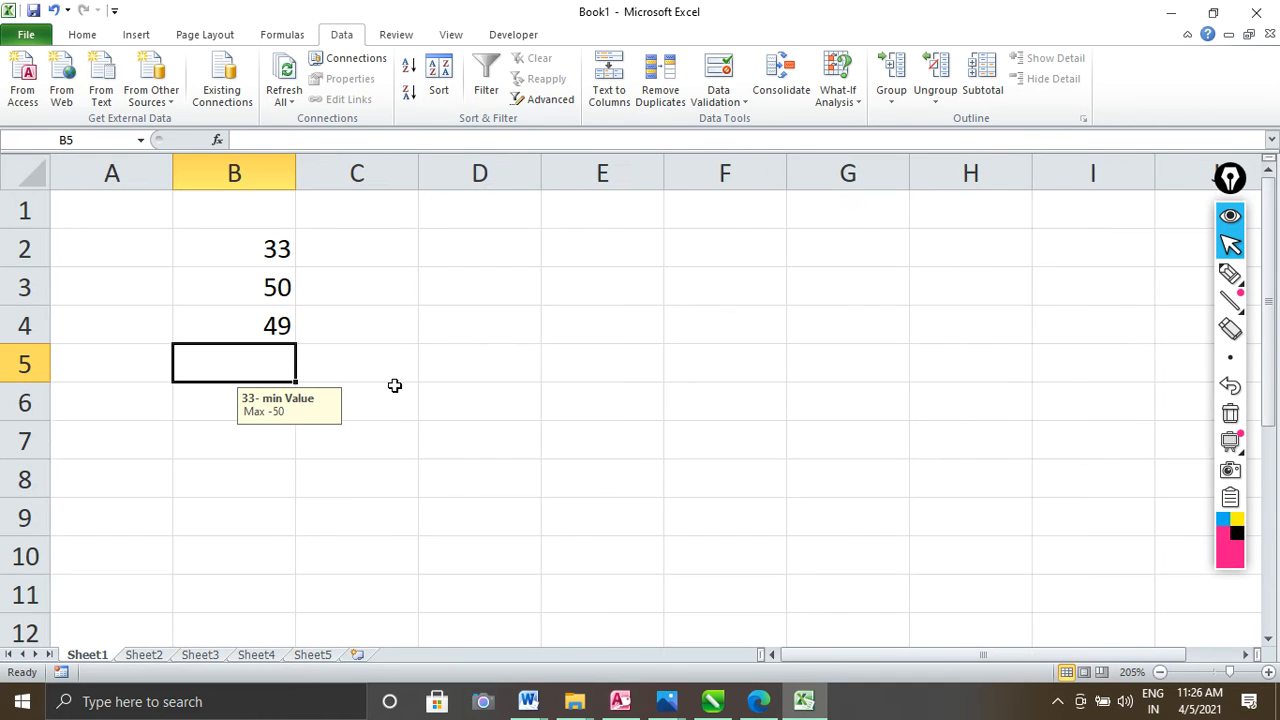
{"action": "left_click", "coordinate": [724, 110]}
{"action": "left_click", "coordinate": [619, 169]}
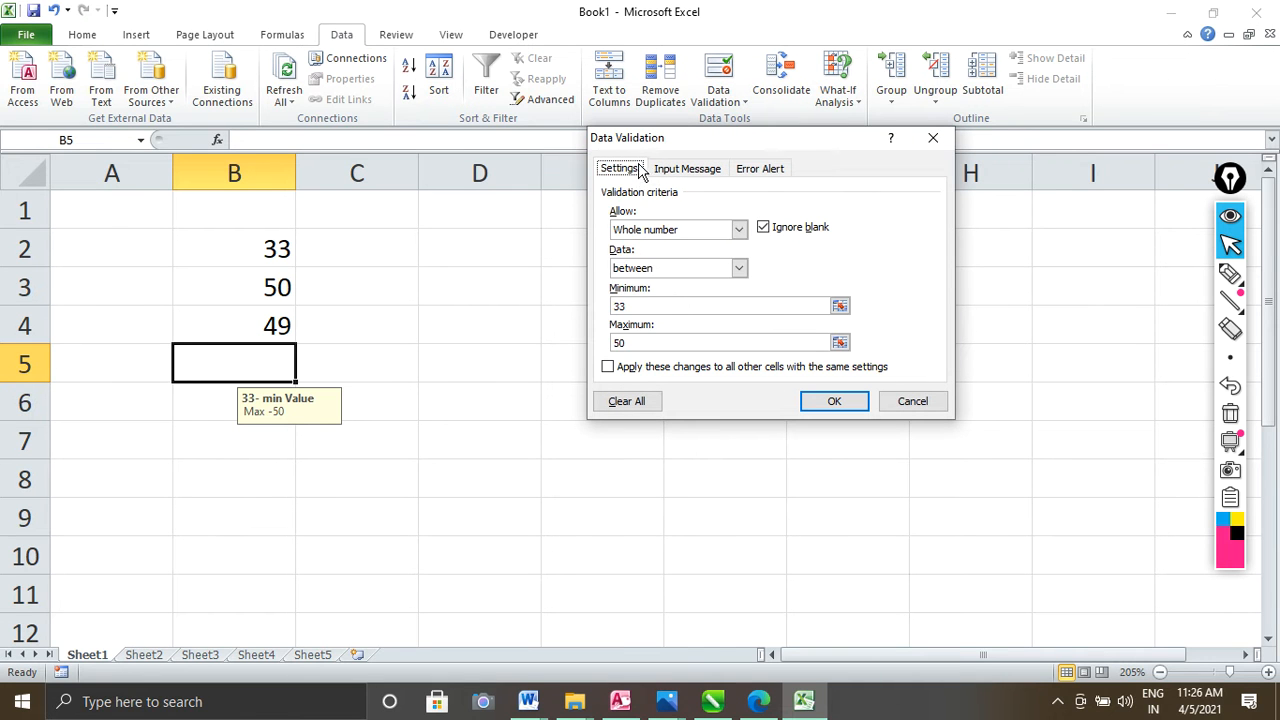
{"action": "left_click", "coordinate": [690, 232]}
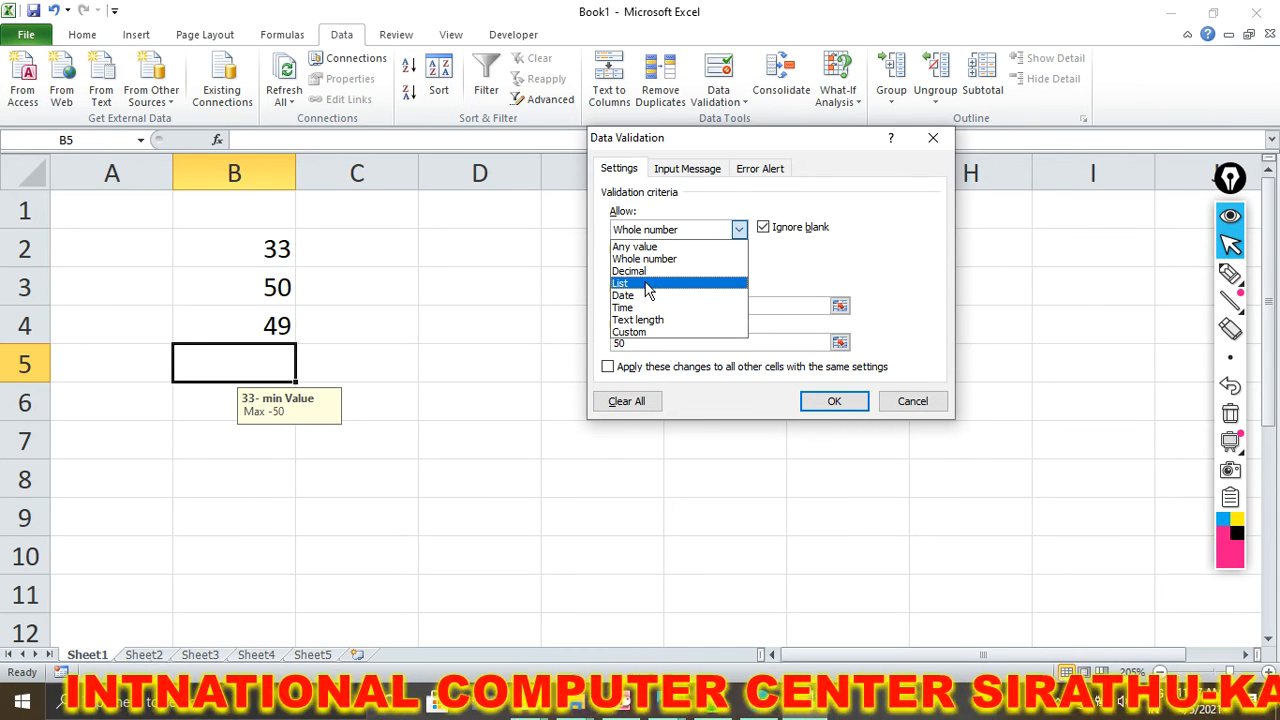
{"action": "left_click", "coordinate": [648, 287]}
{"action": "left_click", "coordinate": [700, 230]}
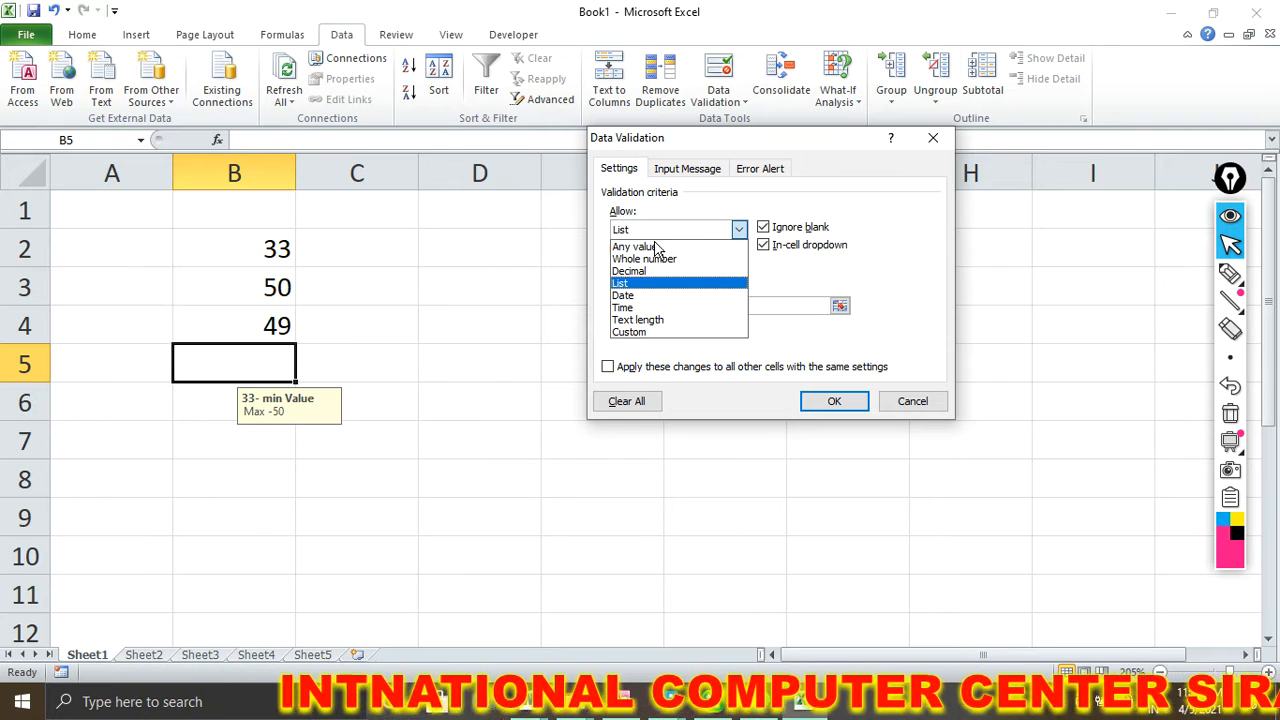
{"action": "left_click", "coordinate": [650, 296]}
{"action": "left_click_drag", "start_coordinate": [694, 143], "coordinate": [712, 132]}
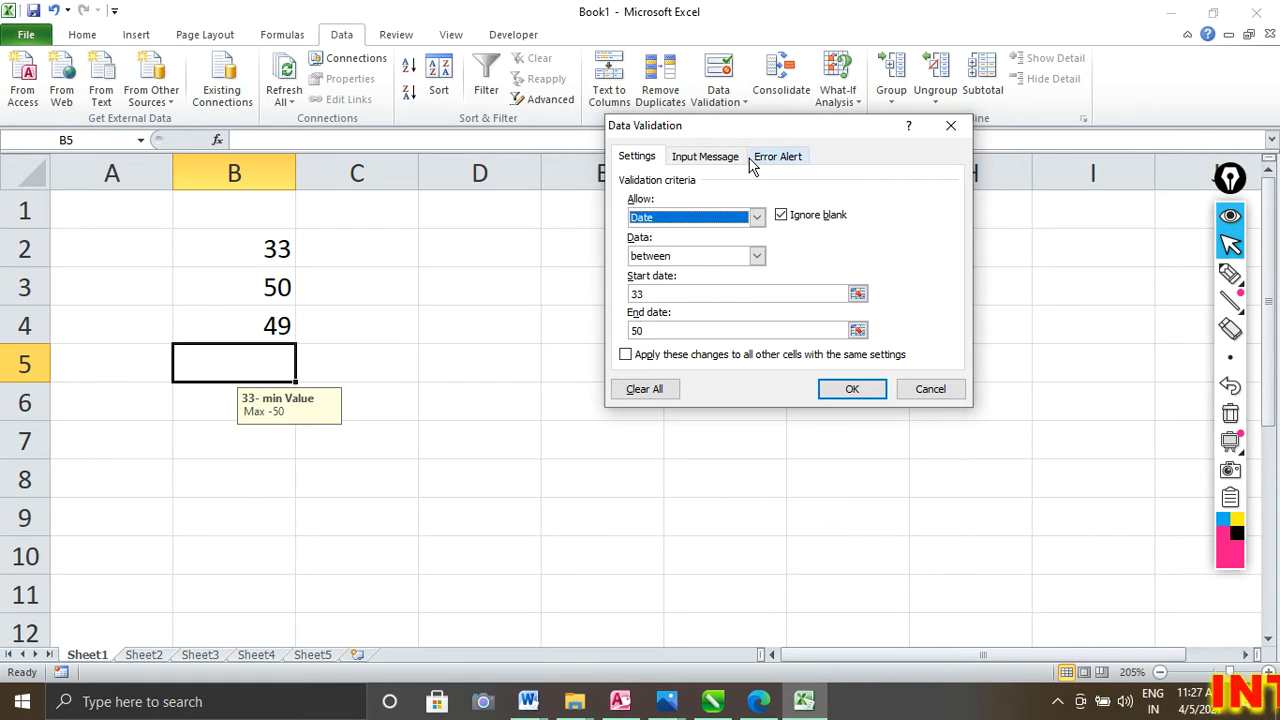
{"action": "left_click_drag", "start_coordinate": [727, 131], "coordinate": [558, 131]}
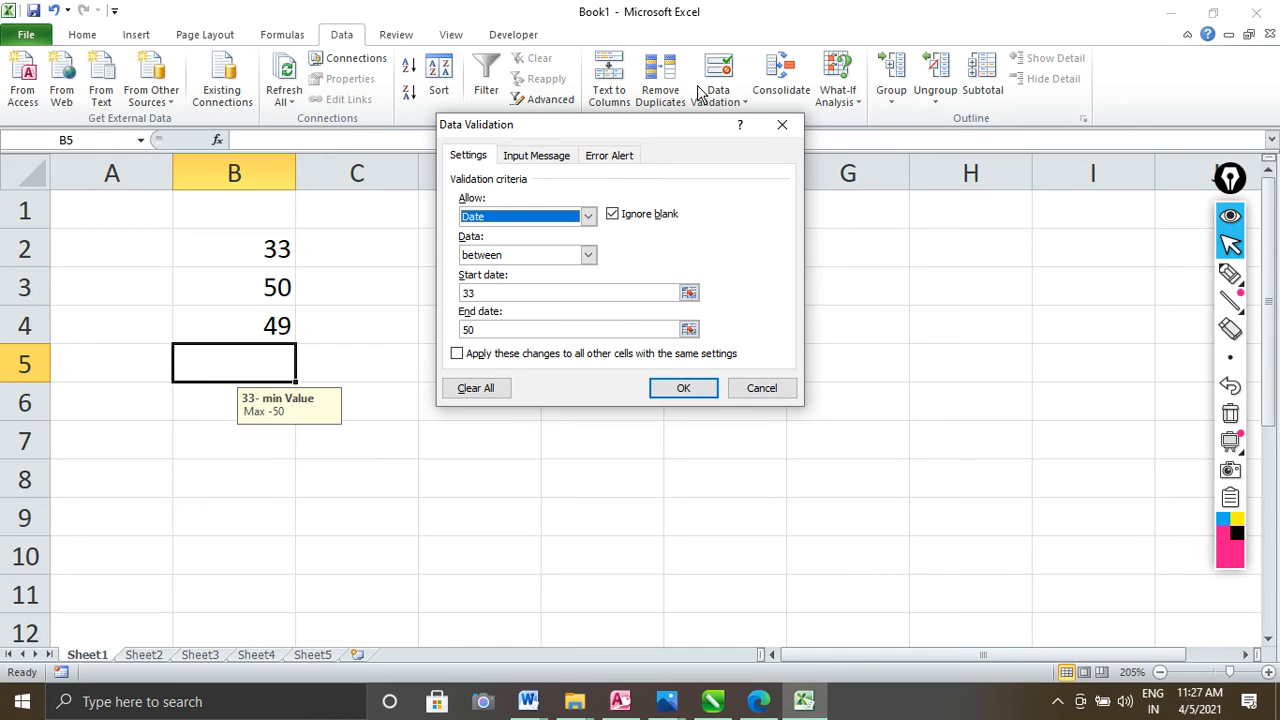
Set the date rule's start date to 1-1-2021 and end date to 12-1-2021, and apply it to cell B5
{"action": "left_click", "coordinate": [486, 293]}
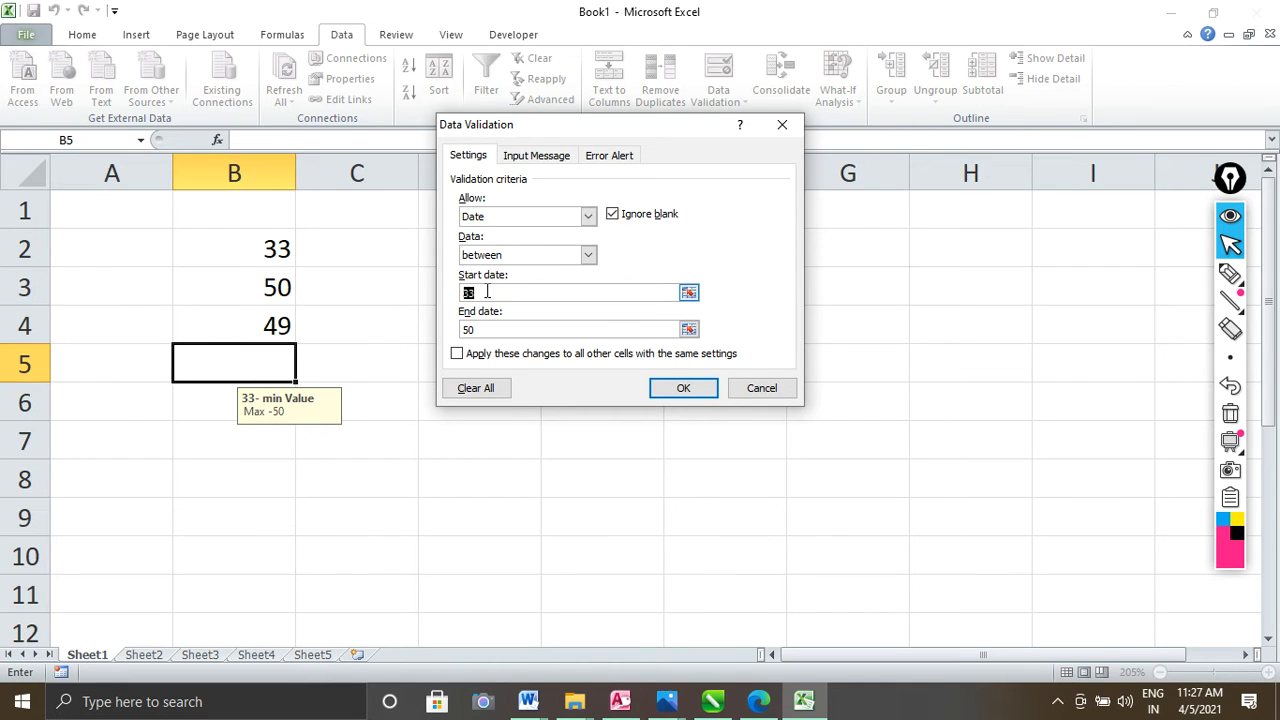
{"action": "type", "text": "1-1-2021"}
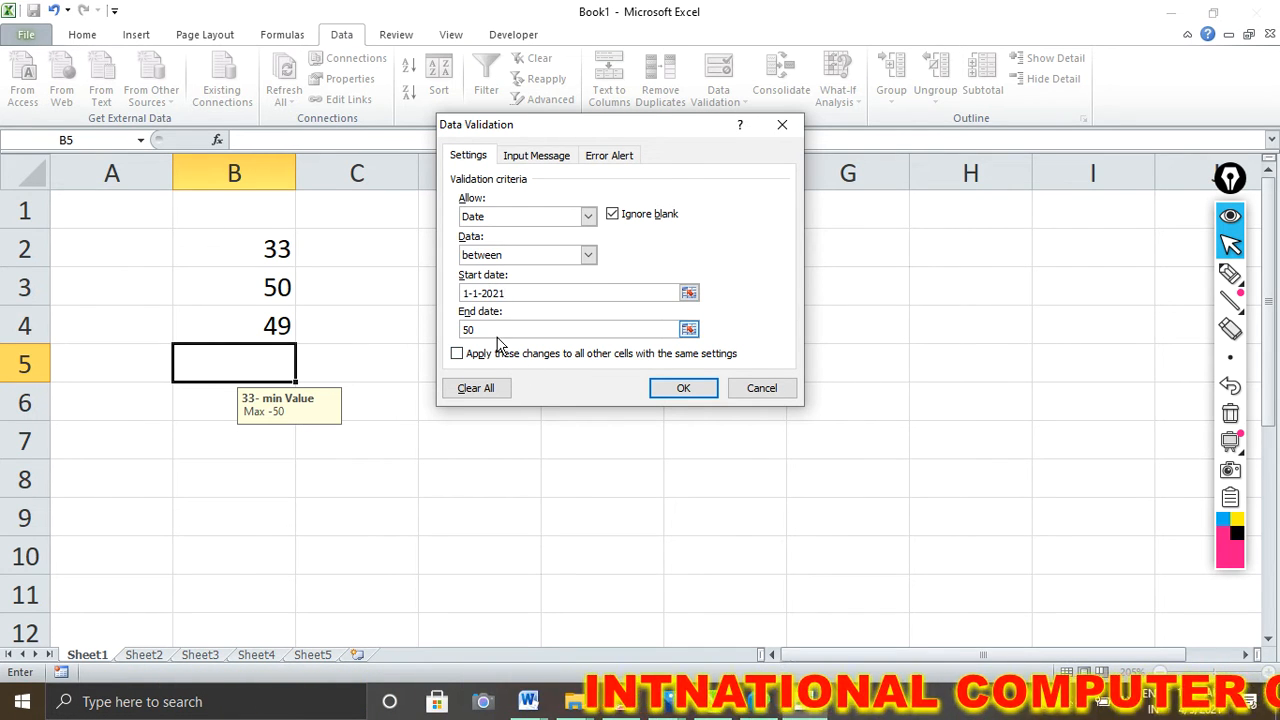
{"action": "left_click_drag", "start_coordinate": [486, 334], "coordinate": [464, 331]}
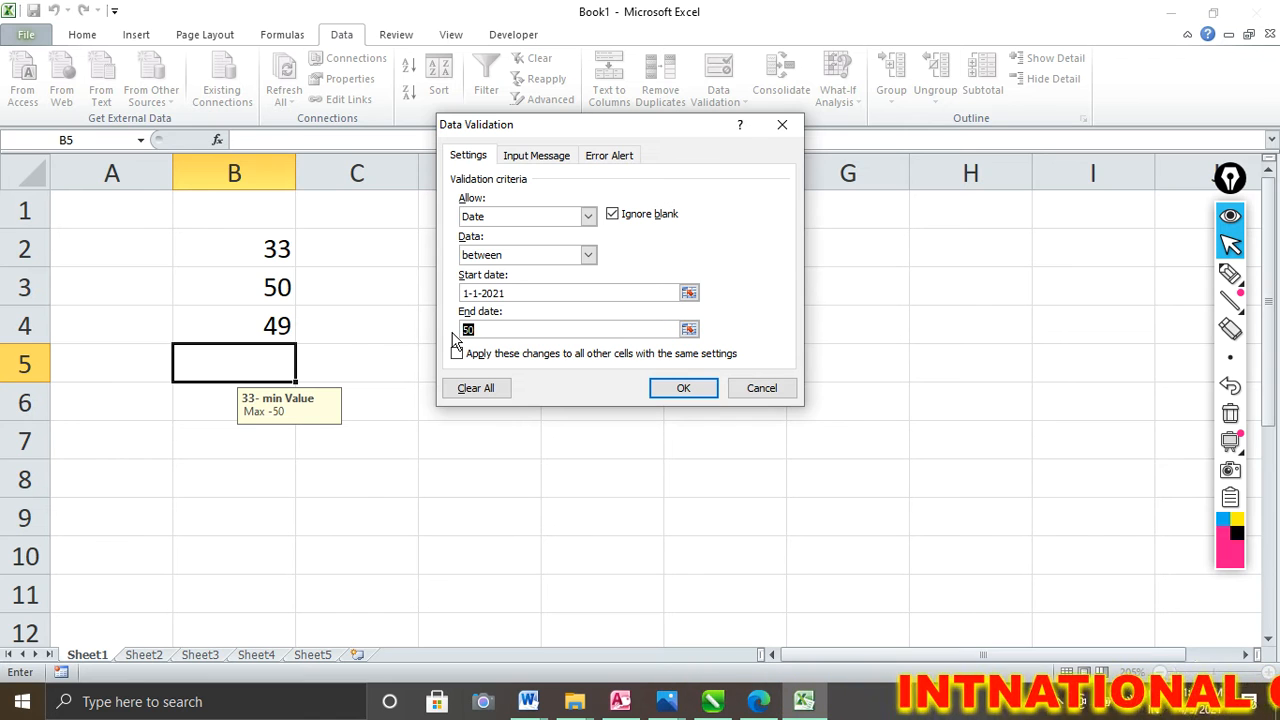
{"action": "type", "text": "1"}
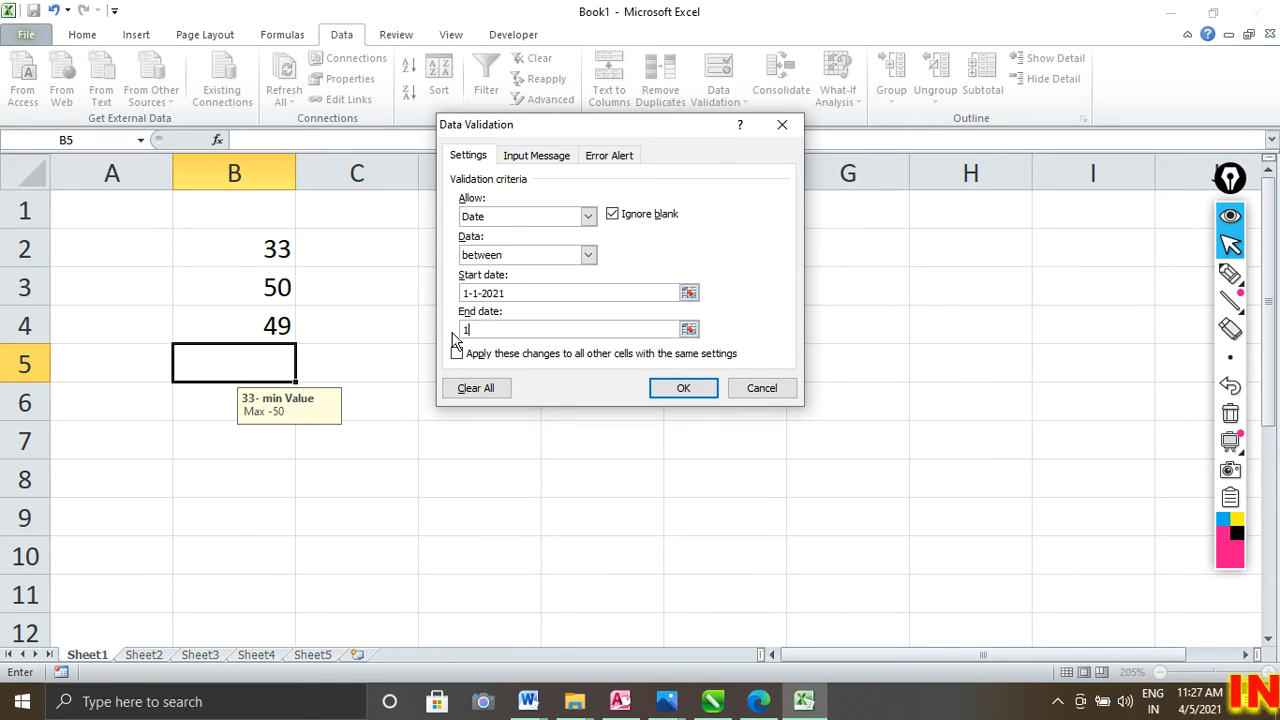
{"action": "type", "text": "-1-2021"}
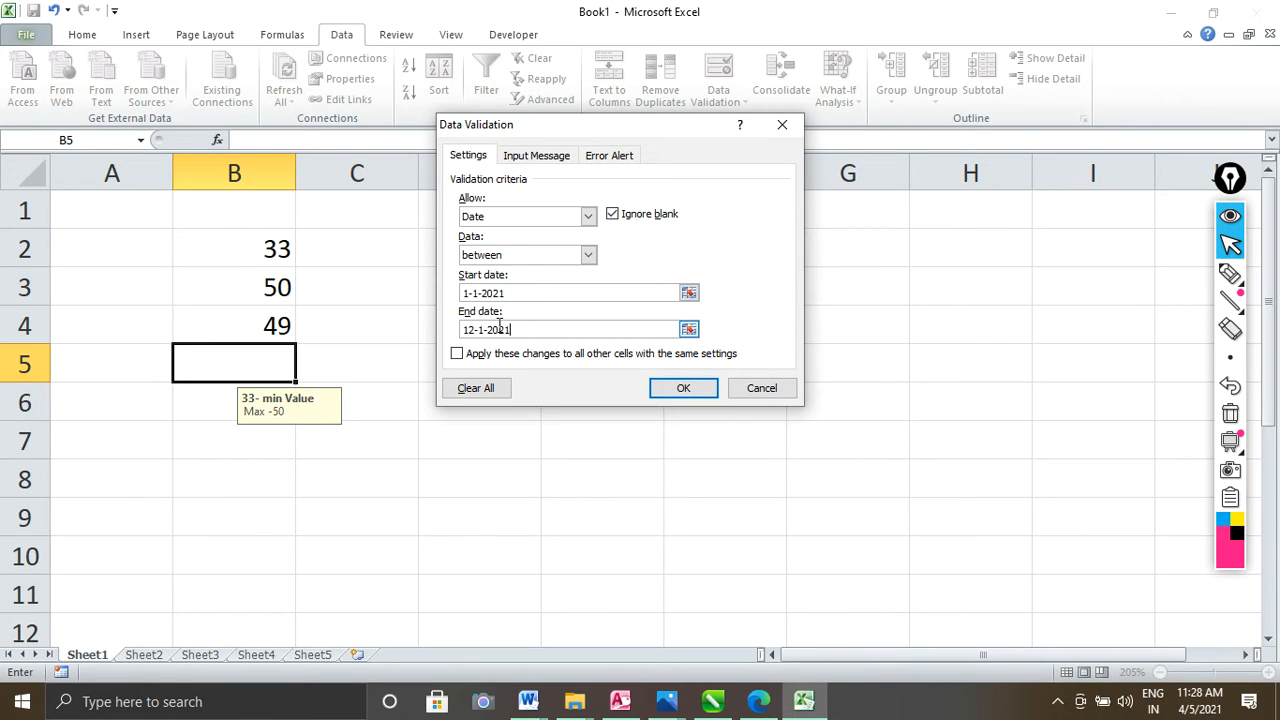
{"action": "left_click", "coordinate": [680, 389]}
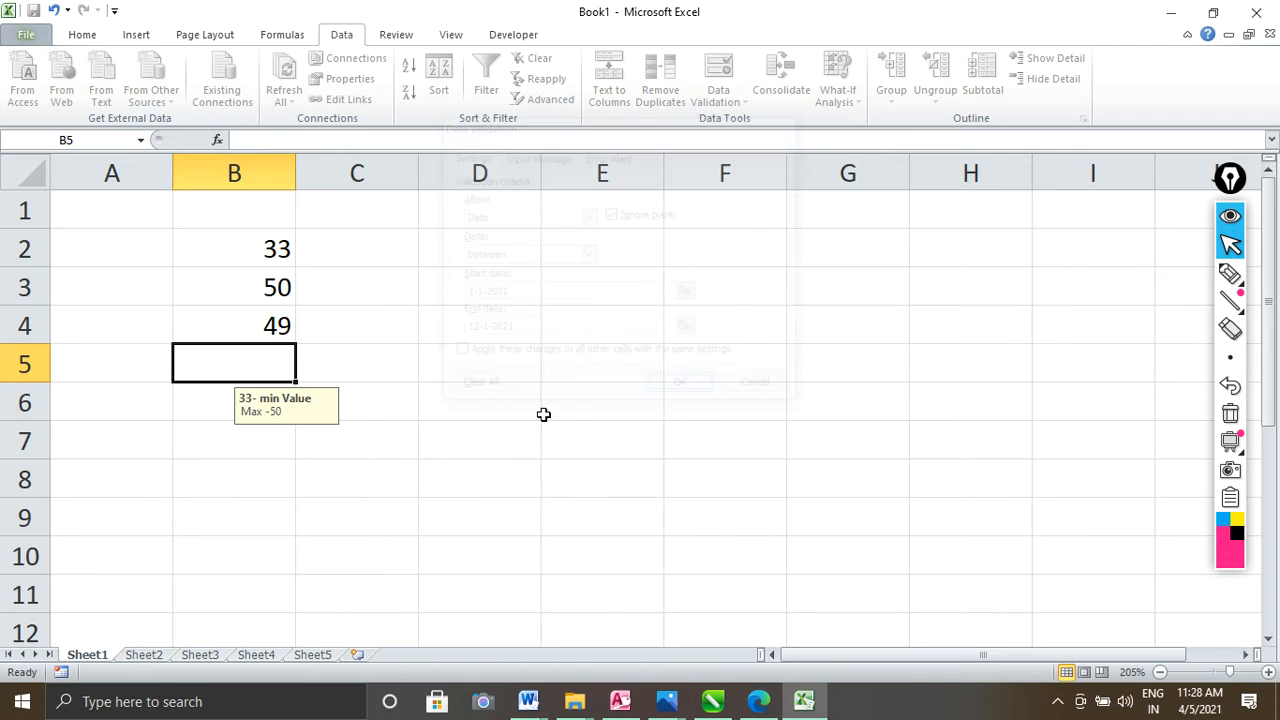
Try to enter the date 1-1-2022 in cell C5, and cancel the entry
{"action": "left_click", "coordinate": [347, 357]}
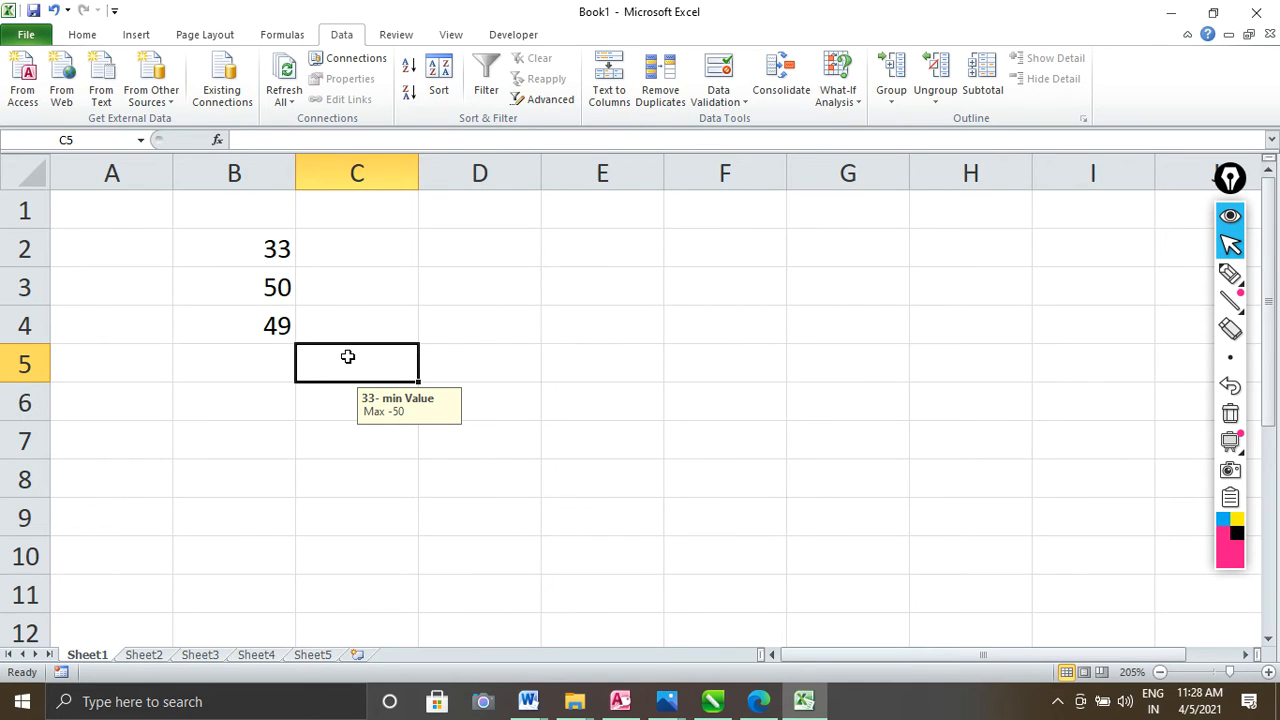
{"action": "type", "text": "1-1-20"}
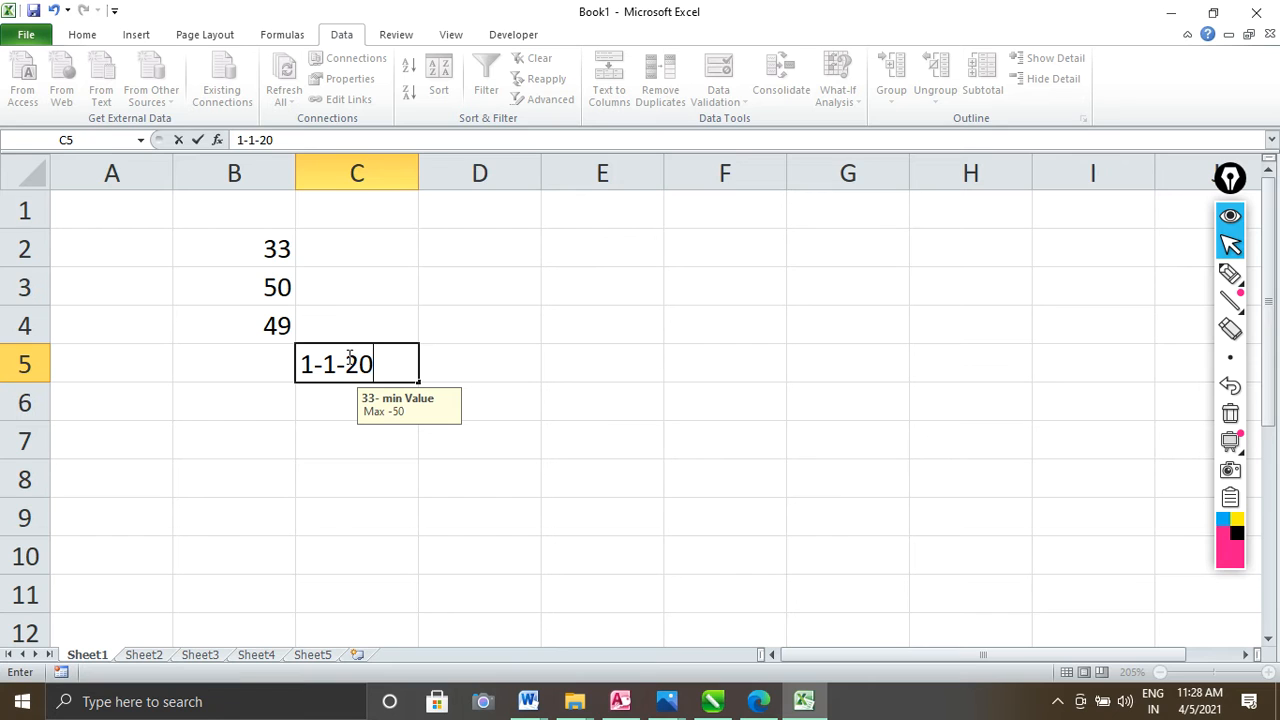
{"action": "type", "text": "22"}
{"action": "key", "text": "Return"}
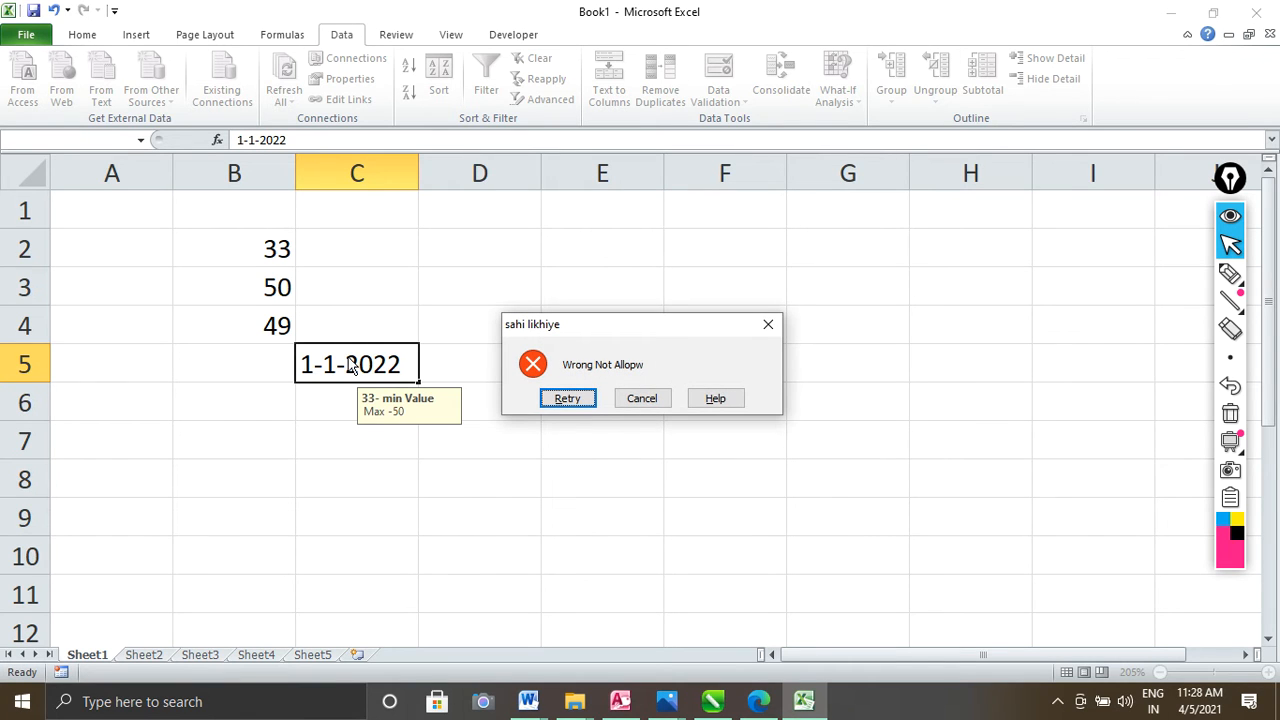
{"action": "key", "text": "Escape"}
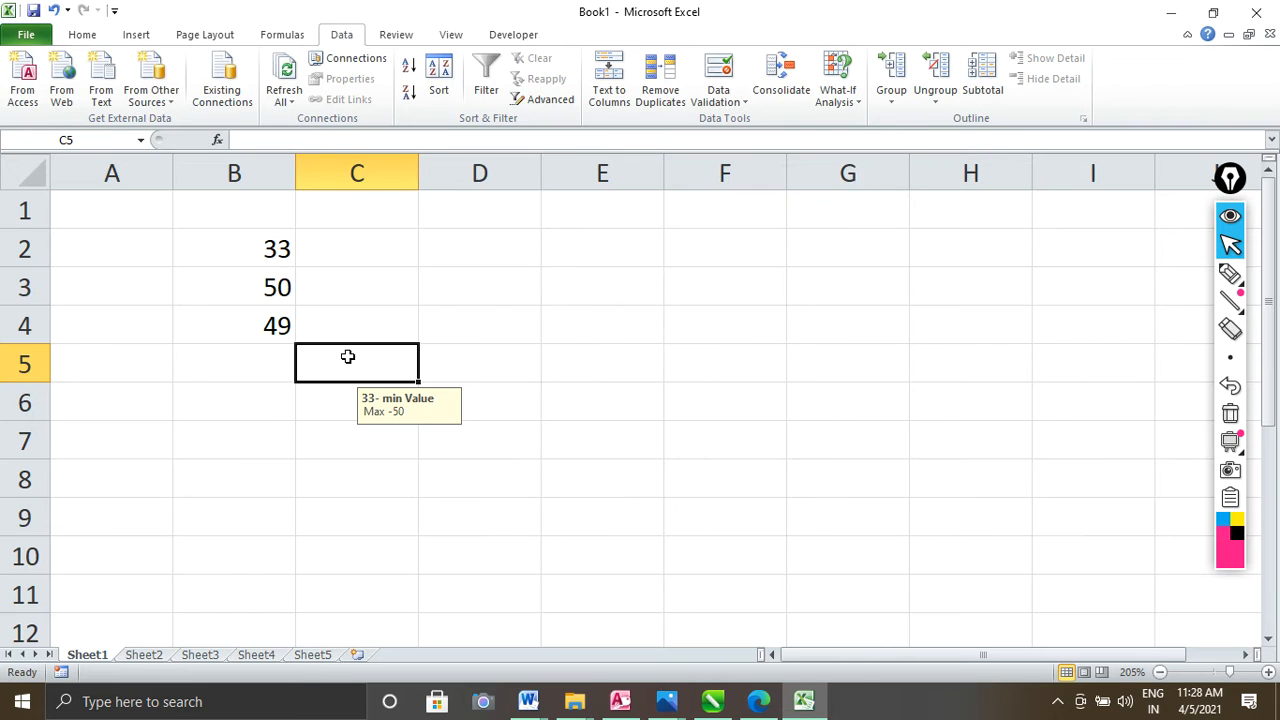
Try to enter the date 1-1-2021 in cell C5, and cancel the entry
{"action": "type", "text": "1-1-2021"}
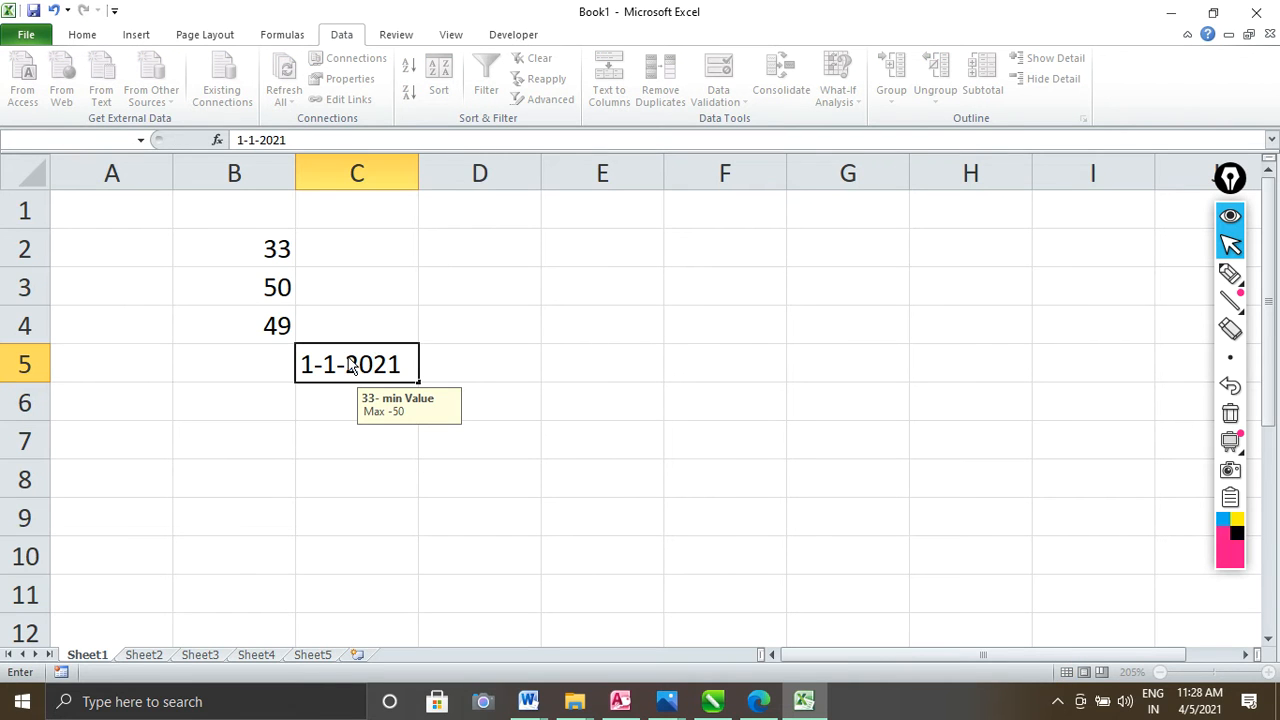
{"action": "key", "text": "Return"}
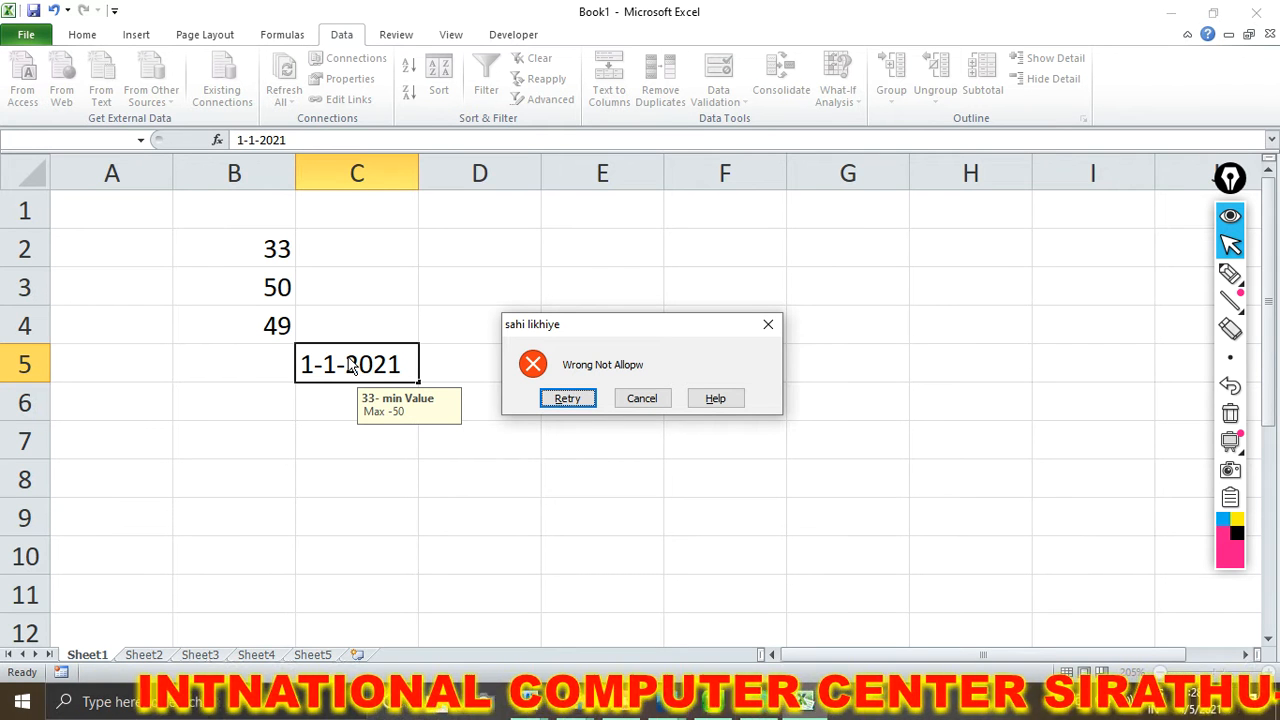
{"action": "key", "text": "Escape"}
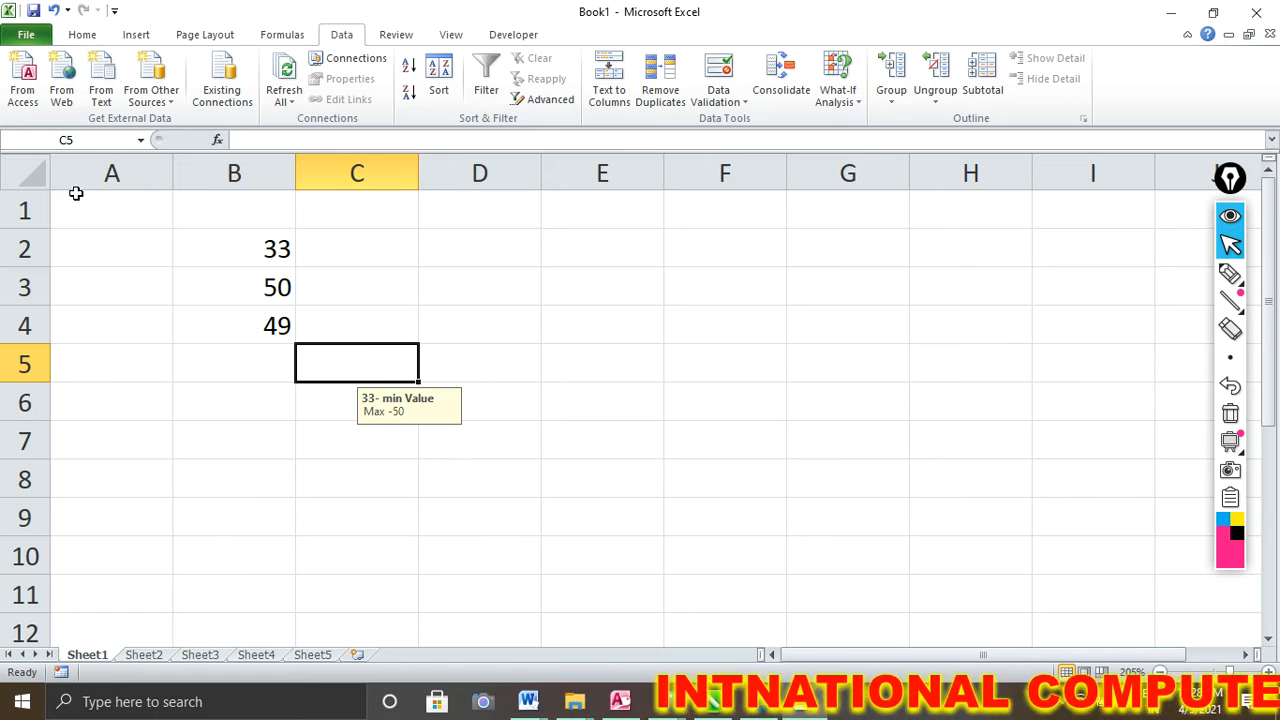
Select all cells of Sheet1, open their data validation, and try to clear all the settings
{"action": "left_click", "coordinate": [32, 173]}
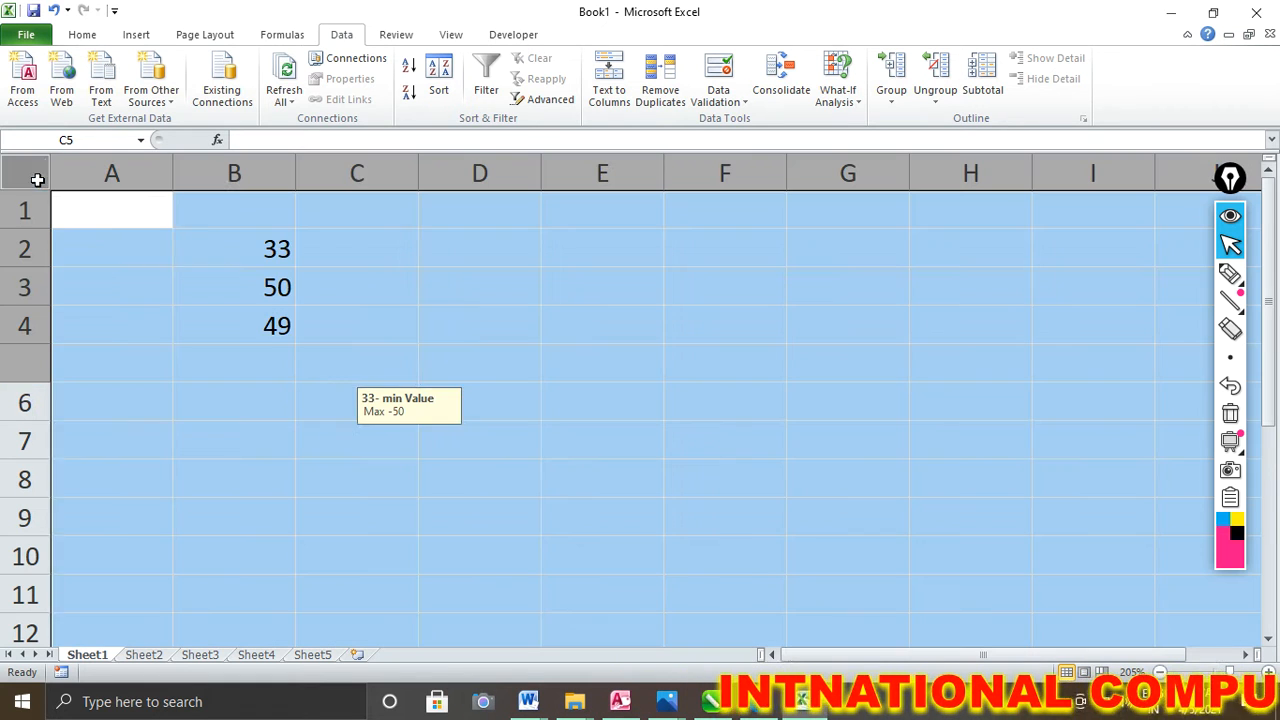
{"action": "left_click", "coordinate": [718, 72]}
{"action": "left_click", "coordinate": [582, 403]}
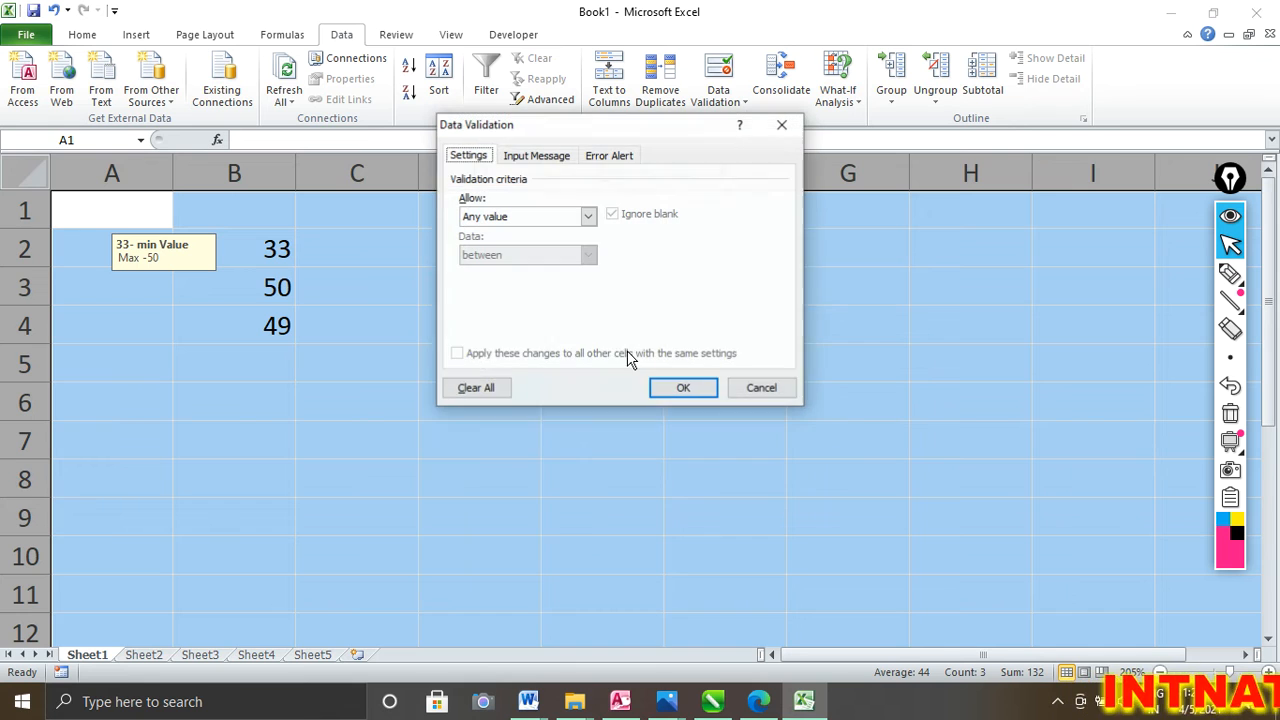
{"action": "left_click", "coordinate": [469, 390]}
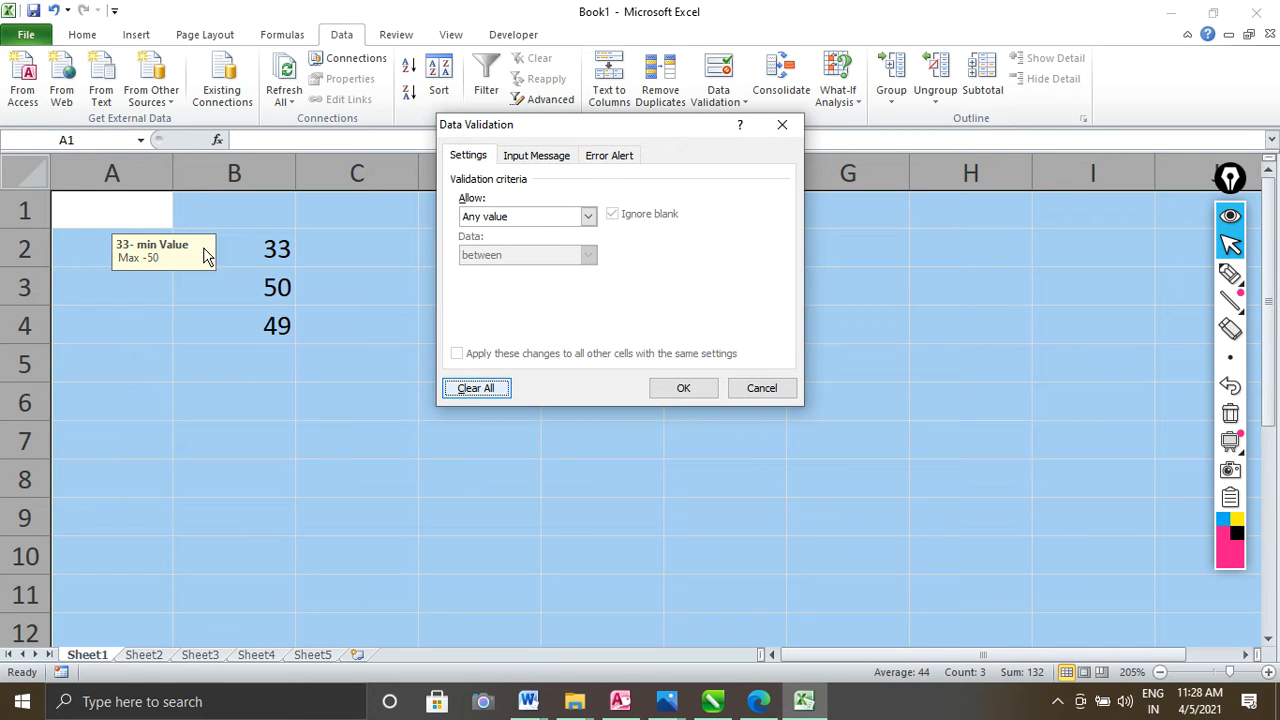
Examine the criteria fields offered for the Date, Time and Text length validation types, and close the settings without applying them
{"action": "left_click", "coordinate": [503, 225]}
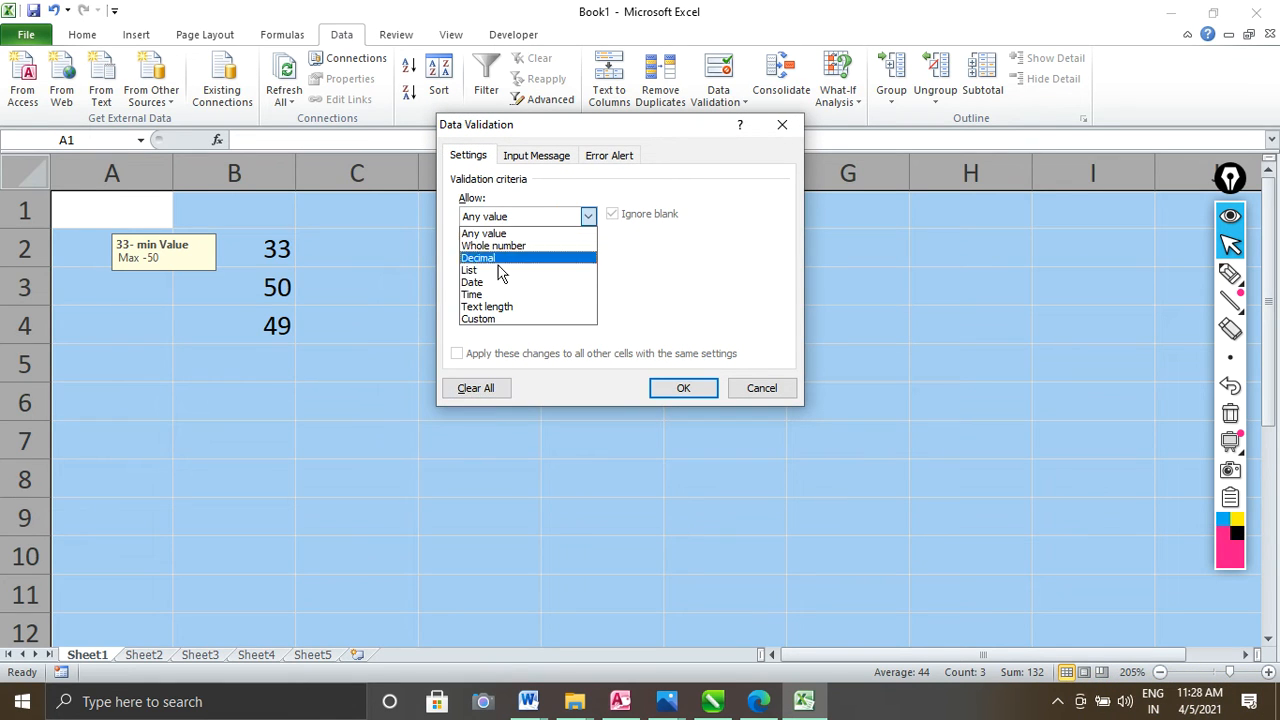
{"action": "left_click", "coordinate": [490, 284]}
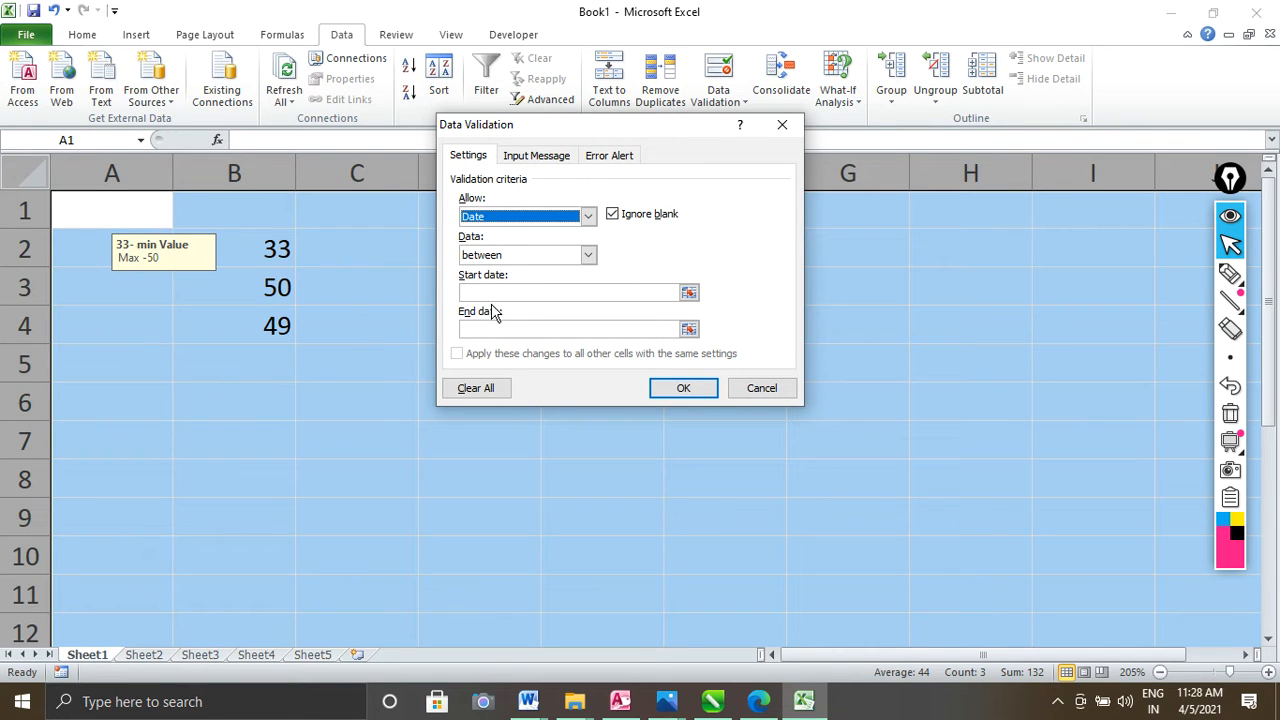
{"action": "left_click", "coordinate": [493, 292]}
{"action": "left_click", "coordinate": [497, 330]}
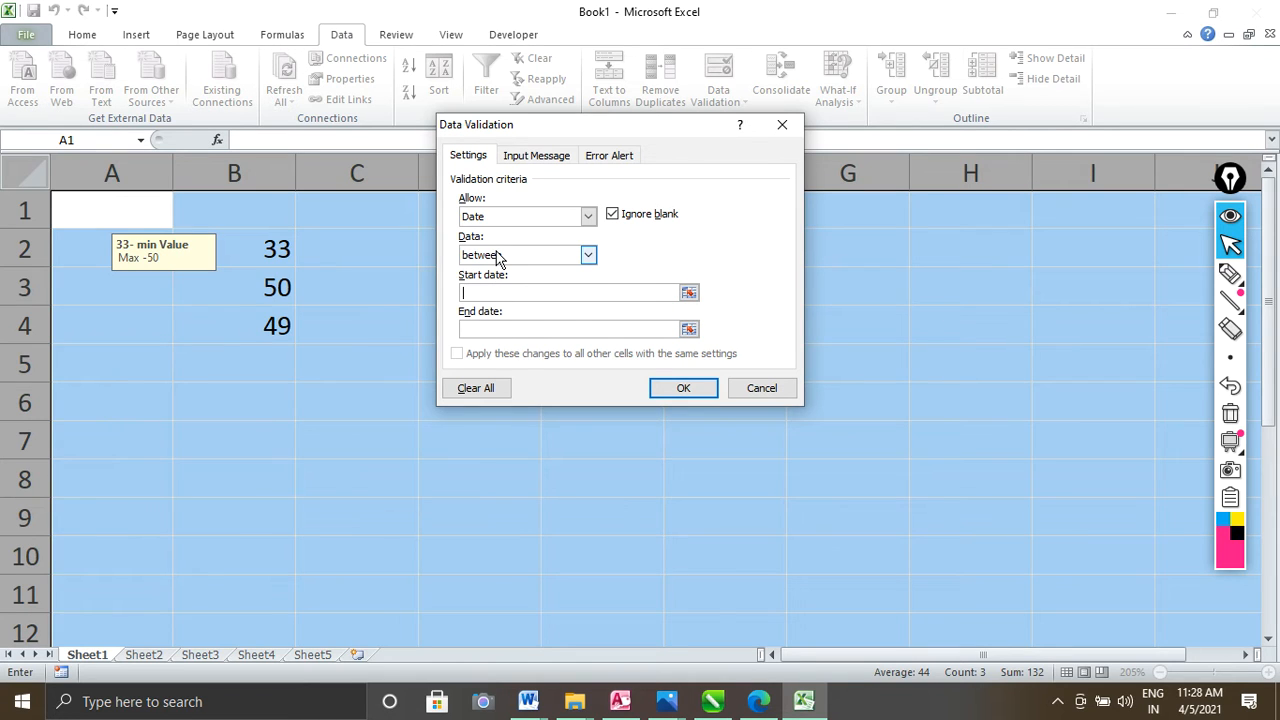
{"action": "left_click", "coordinate": [508, 217]}
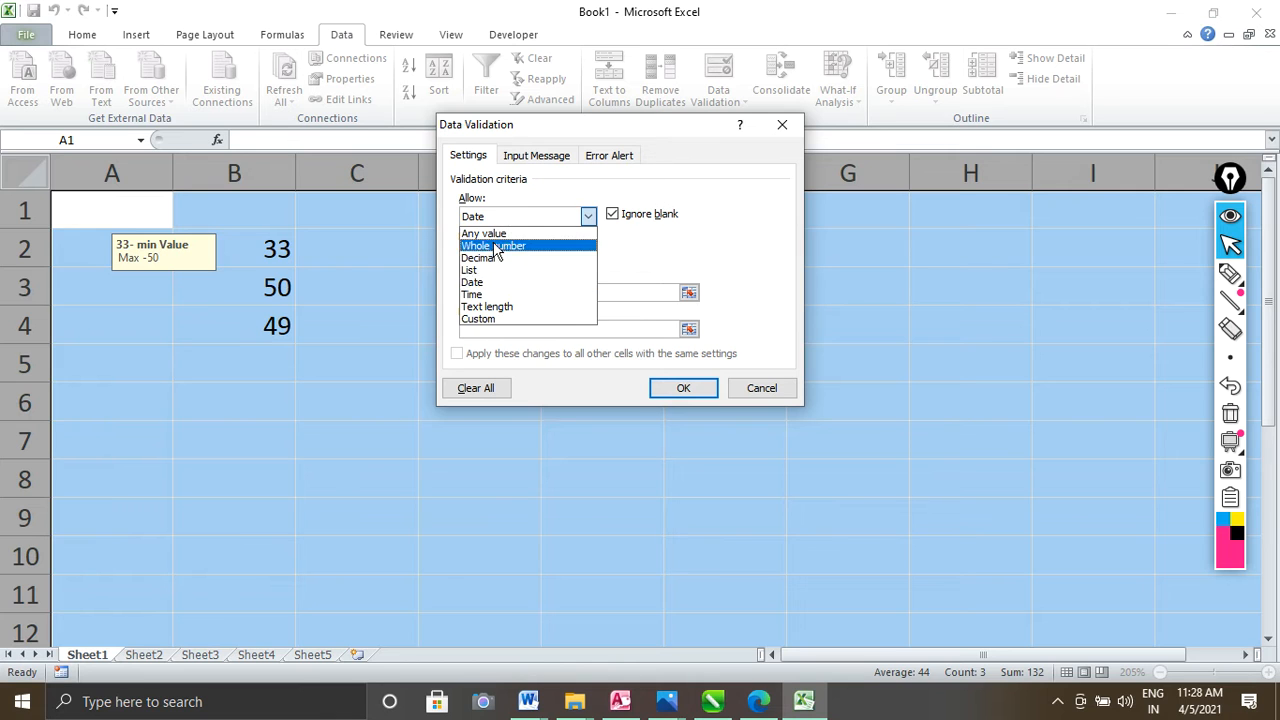
{"action": "left_click", "coordinate": [476, 294]}
{"action": "left_click", "coordinate": [478, 292]}
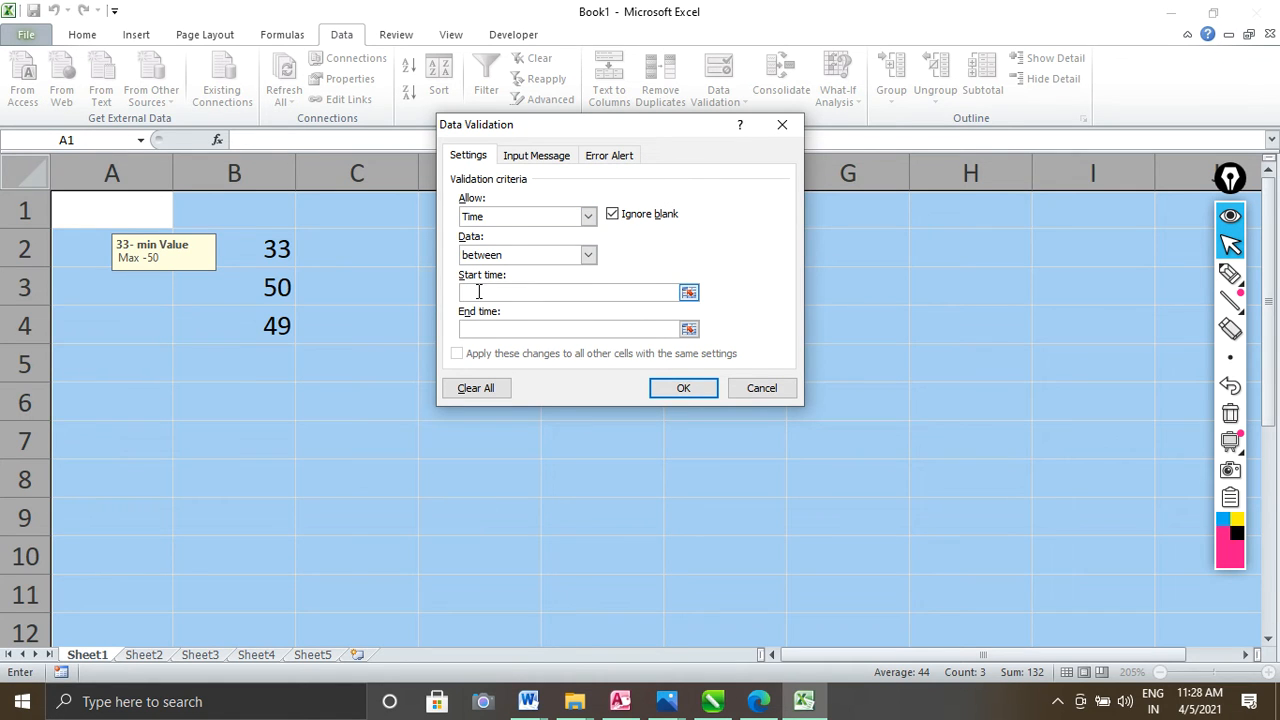
{"action": "left_click", "coordinate": [479, 330]}
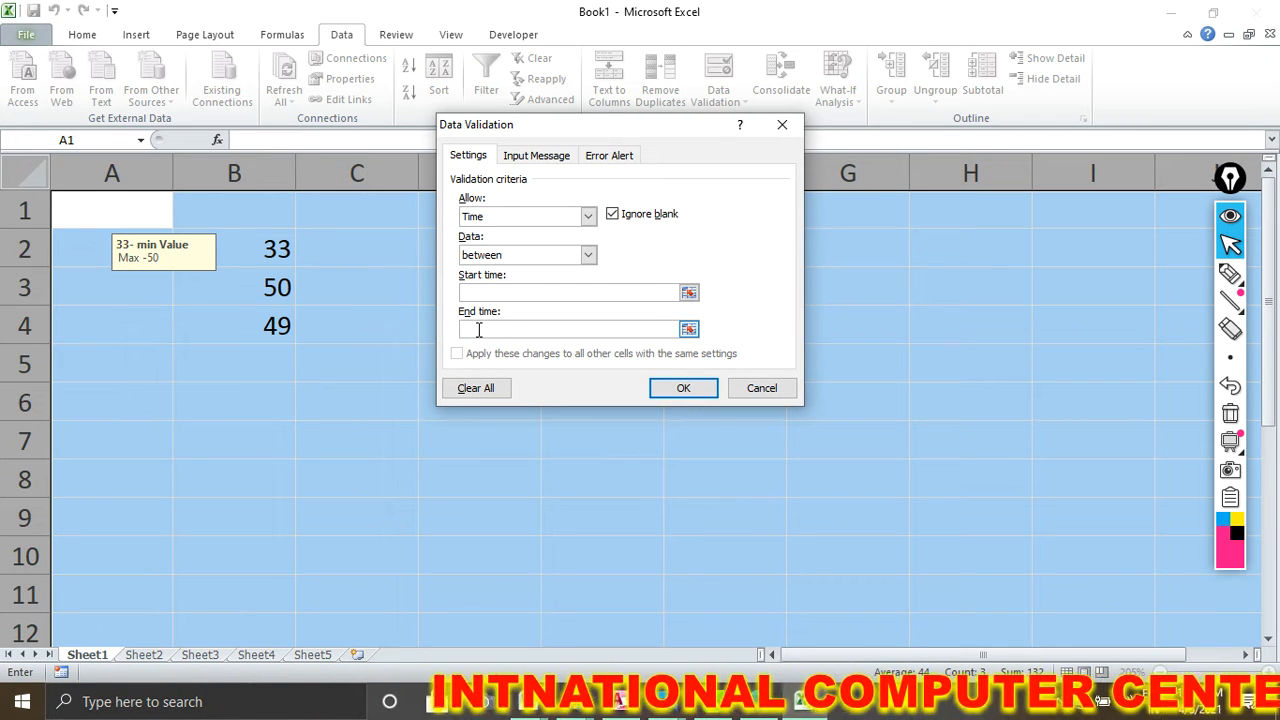
{"action": "left_click", "coordinate": [532, 218]}
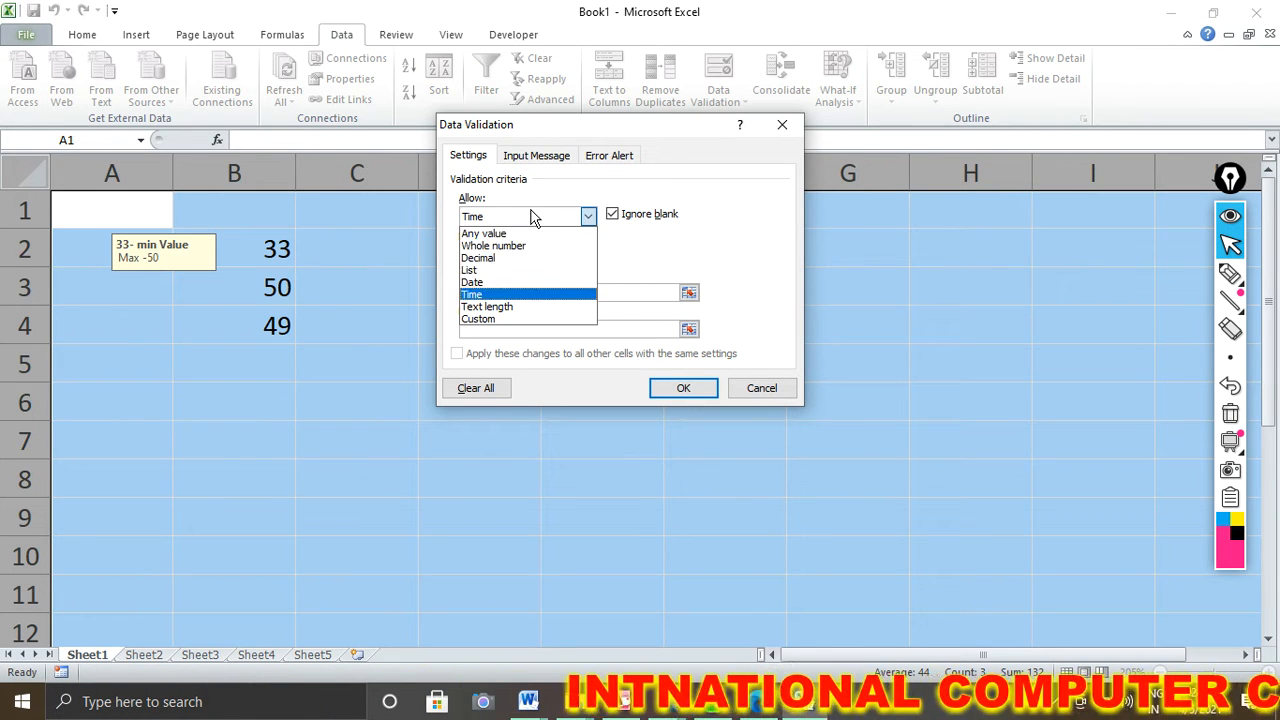
{"action": "left_click", "coordinate": [497, 306]}
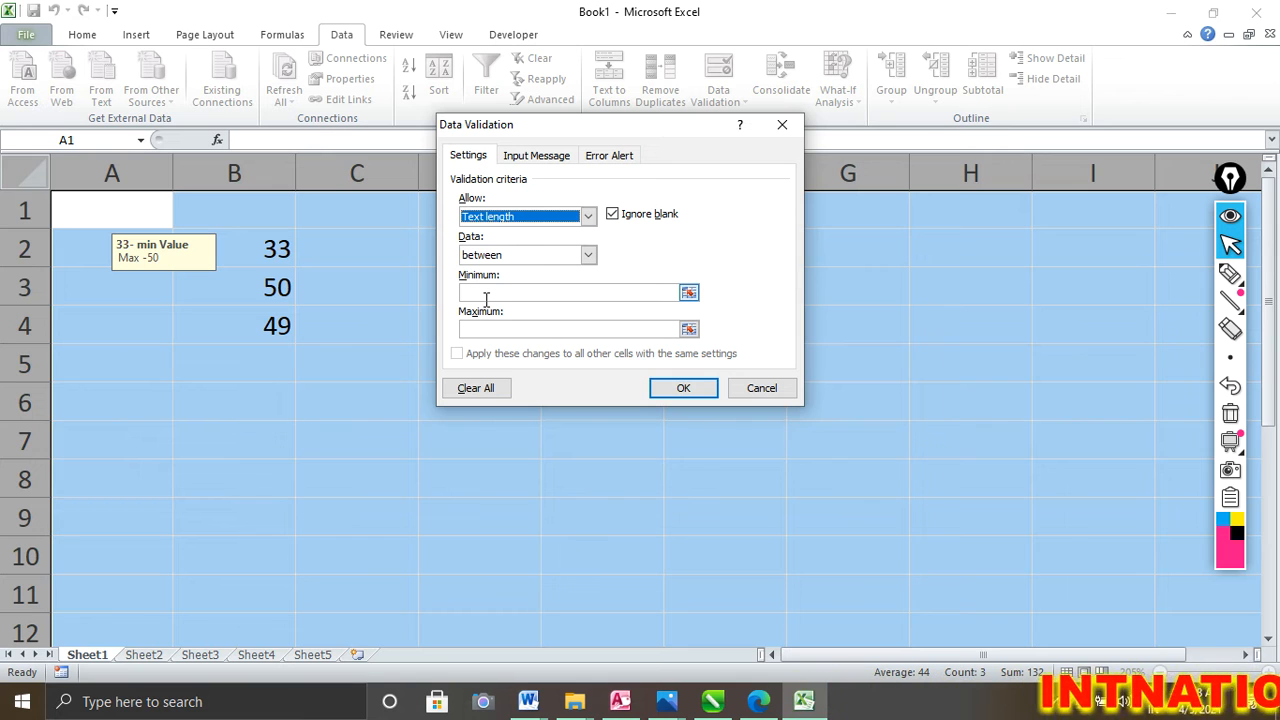
{"action": "left_click", "coordinate": [485, 298]}
{"action": "key", "text": "Escape"}
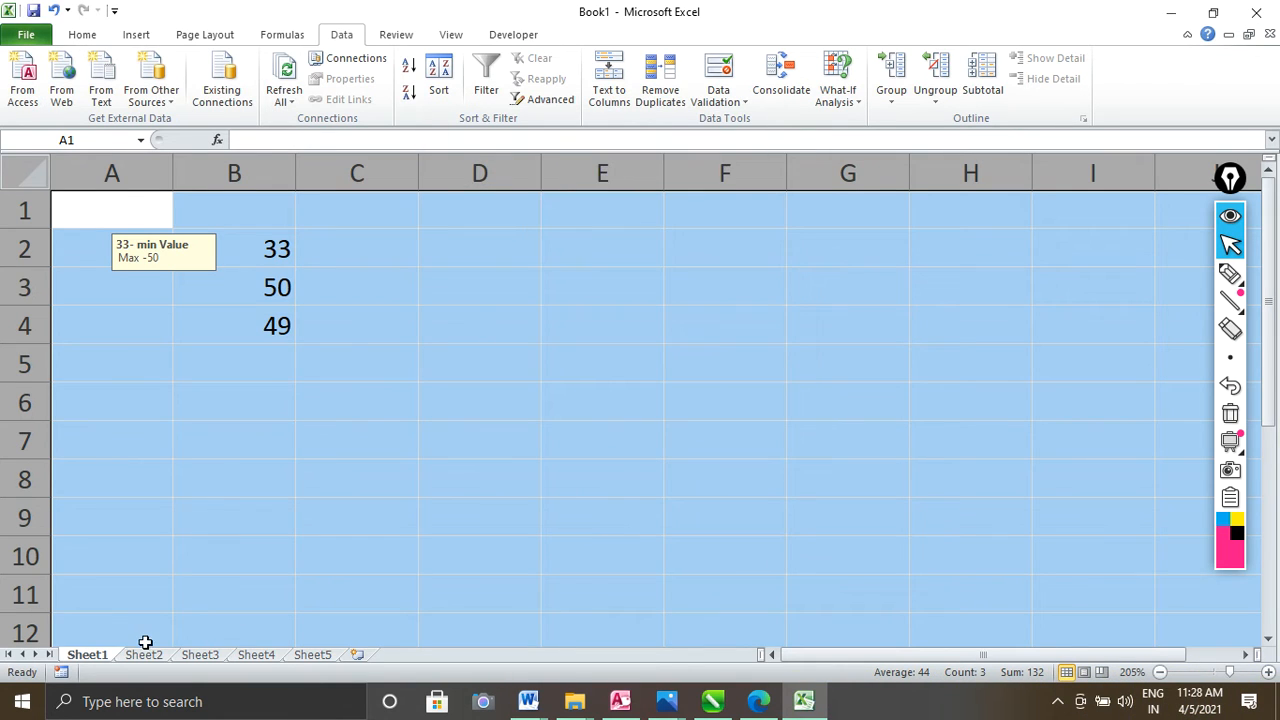
Restrict all cells of Sheet2 with data validation to a text length between minimum 12 and maximum 12
{"action": "left_click", "coordinate": [149, 656]}
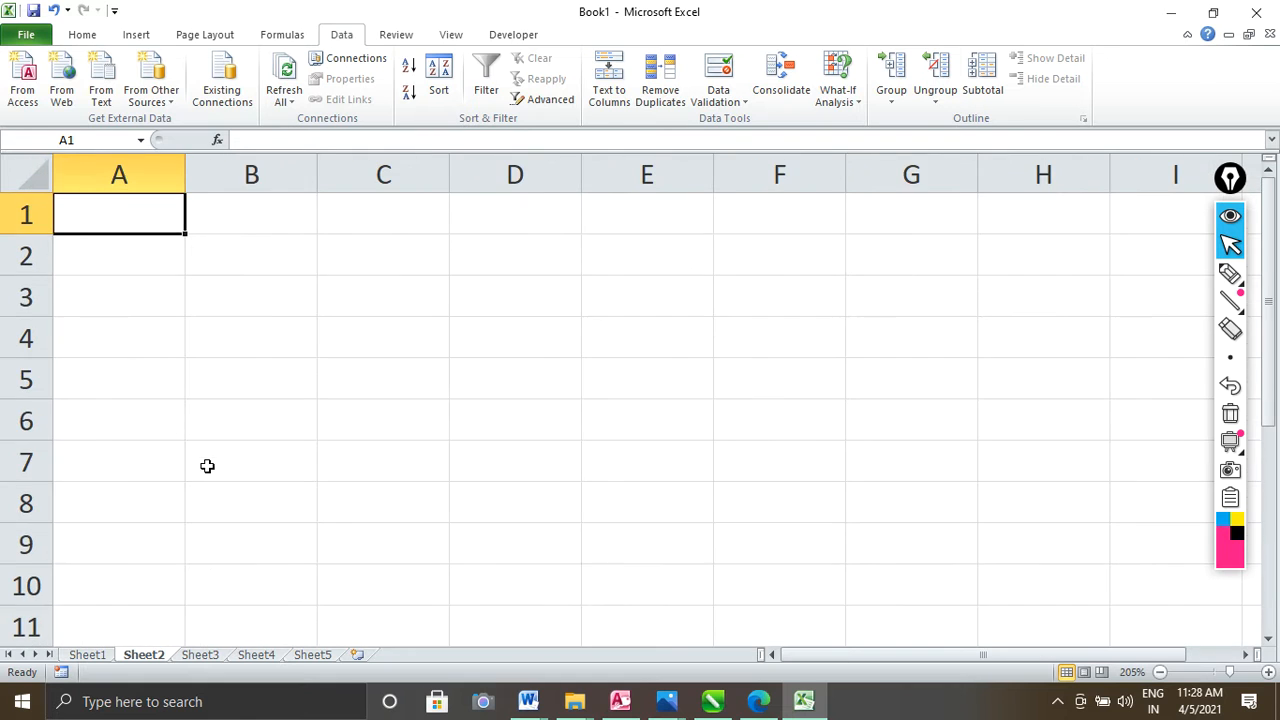
{"action": "left_click", "coordinate": [34, 177]}
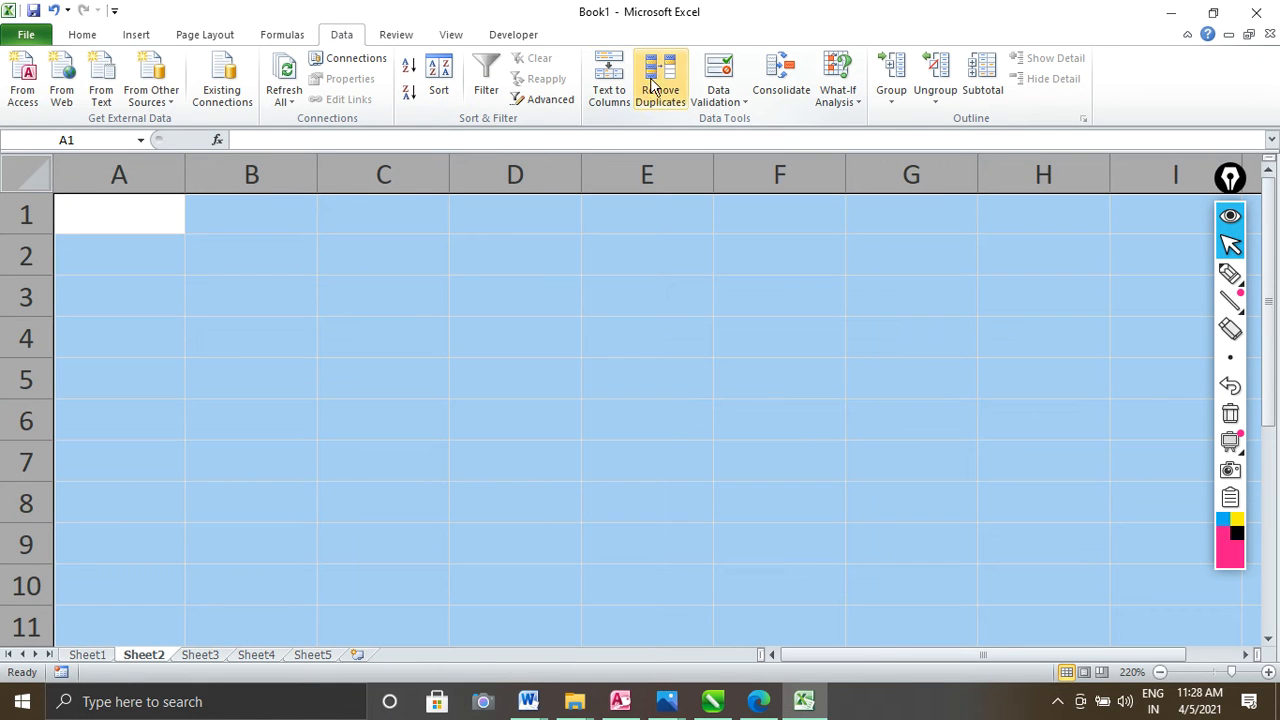
{"action": "left_click", "coordinate": [716, 77]}
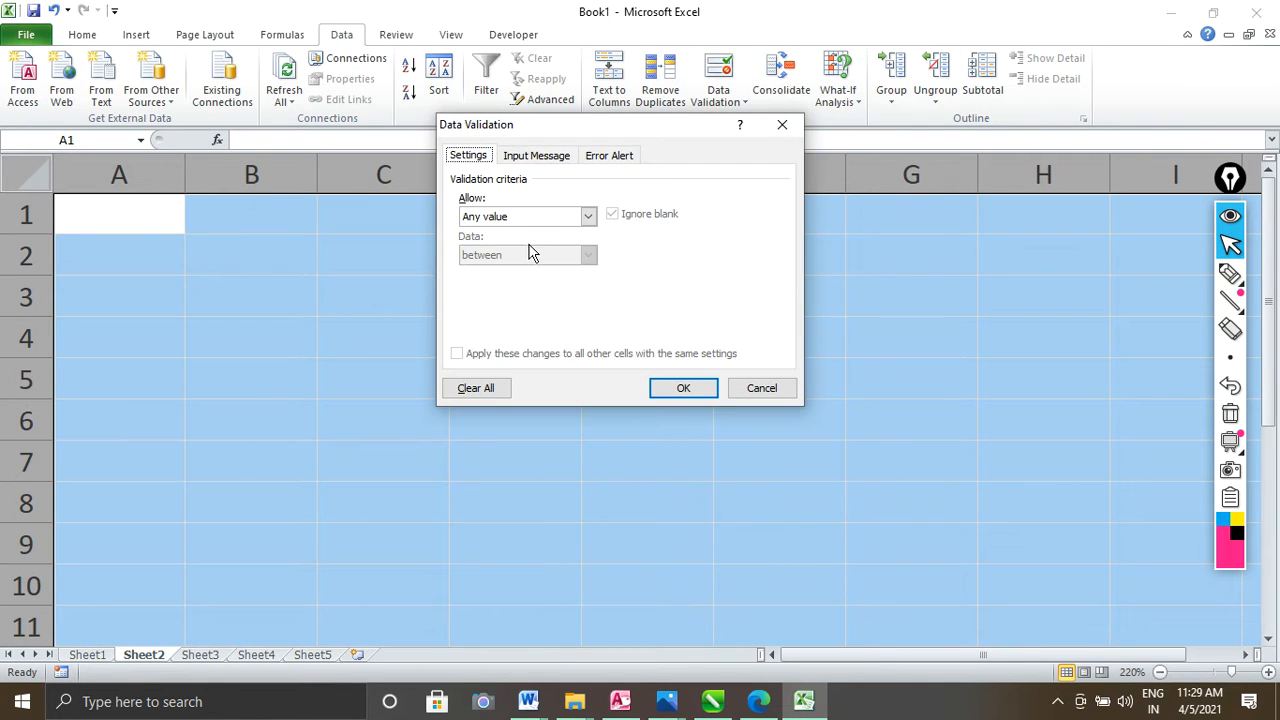
{"action": "left_click", "coordinate": [527, 222]}
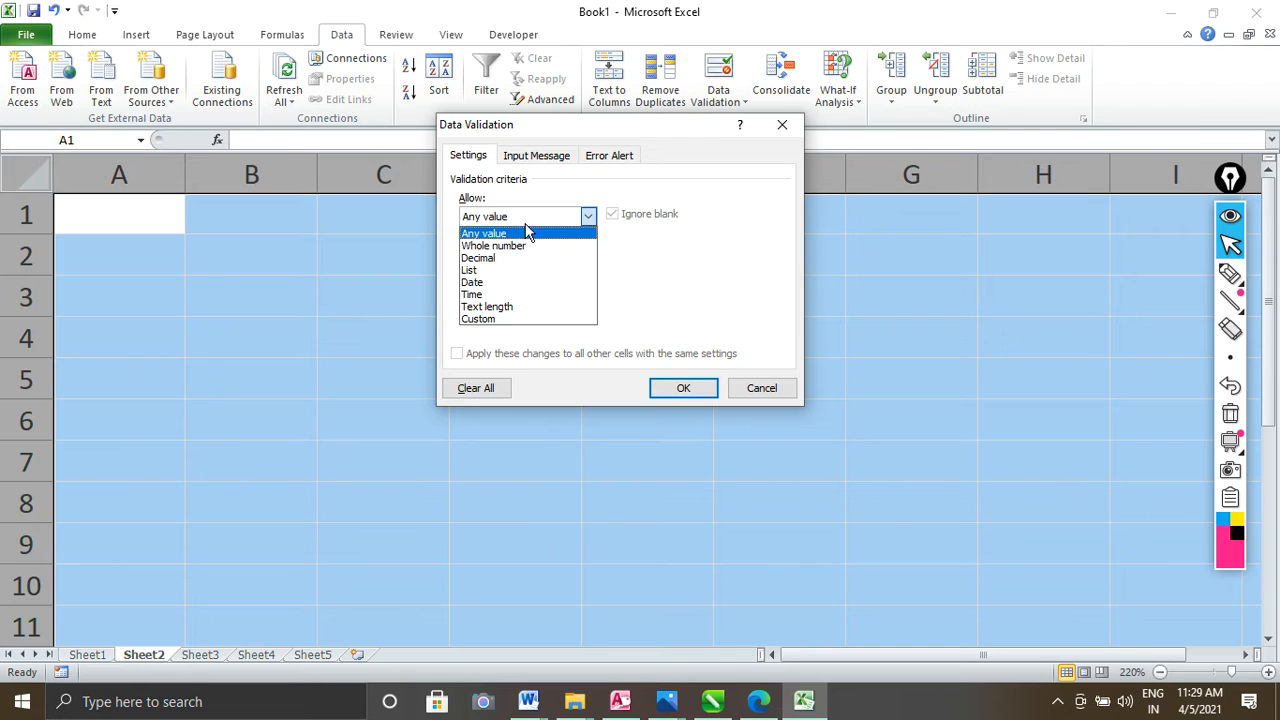
{"action": "left_click", "coordinate": [491, 307]}
{"action": "left_click", "coordinate": [494, 293]}
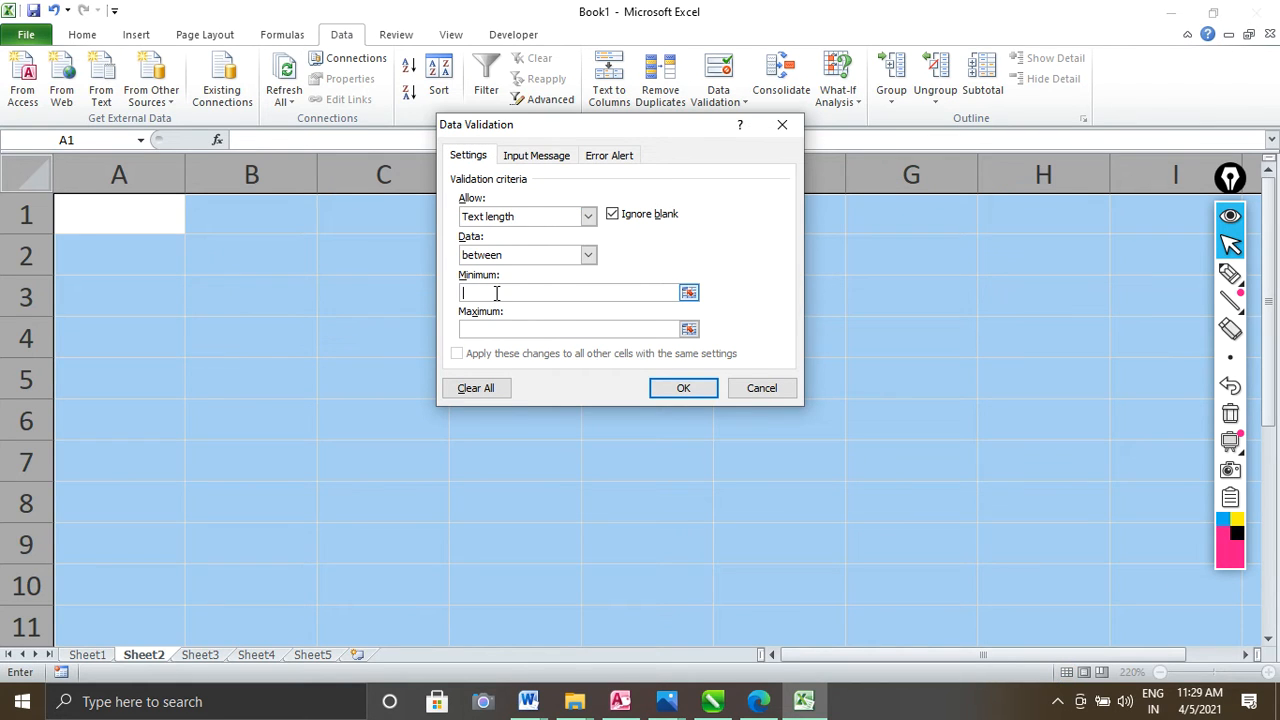
{"action": "type", "text": "12"}
{"action": "left_click", "coordinate": [500, 330]}
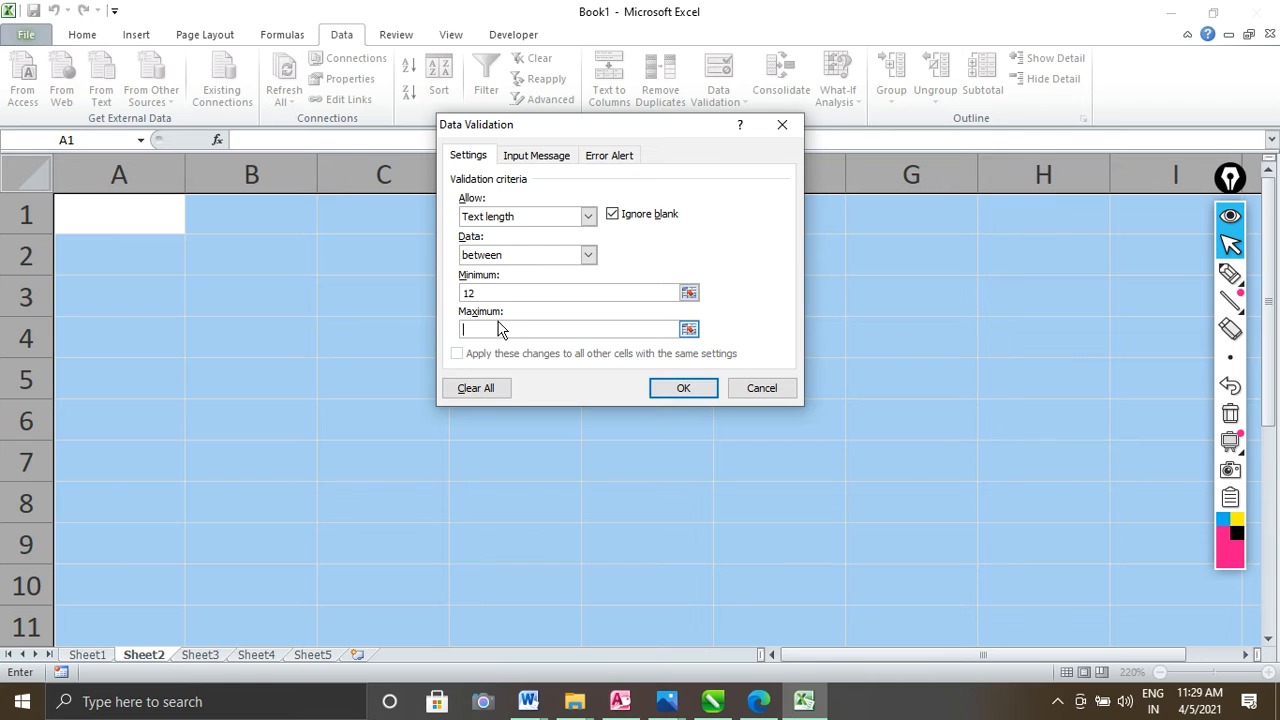
{"action": "left_click", "coordinate": [681, 390]}
Try to enter the overlong text asdafsdsdfgdfgdfgdgdfgdf in cell C4, and cancel the entry
{"action": "left_click", "coordinate": [347, 347]}
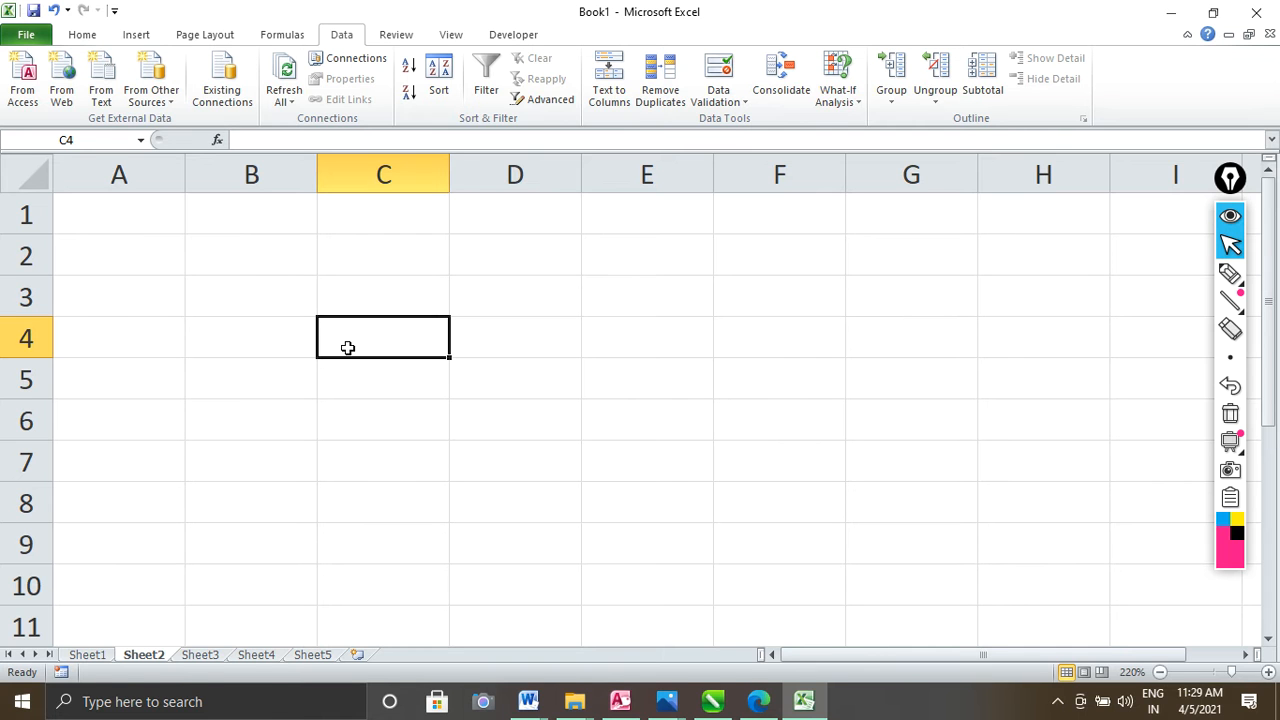
{"action": "type", "text": "asdafsdsdfgdfgdfg"}
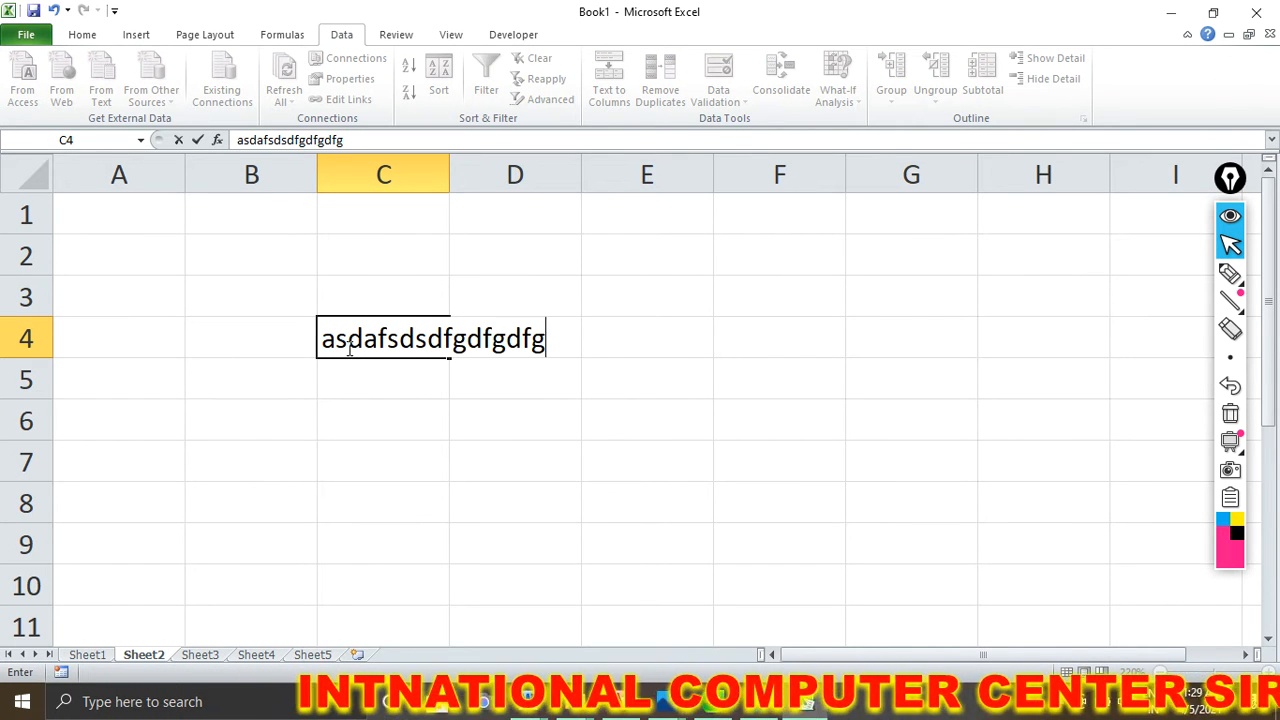
{"action": "type", "text": "dgdfgdf"}
{"action": "key", "text": "Return"}
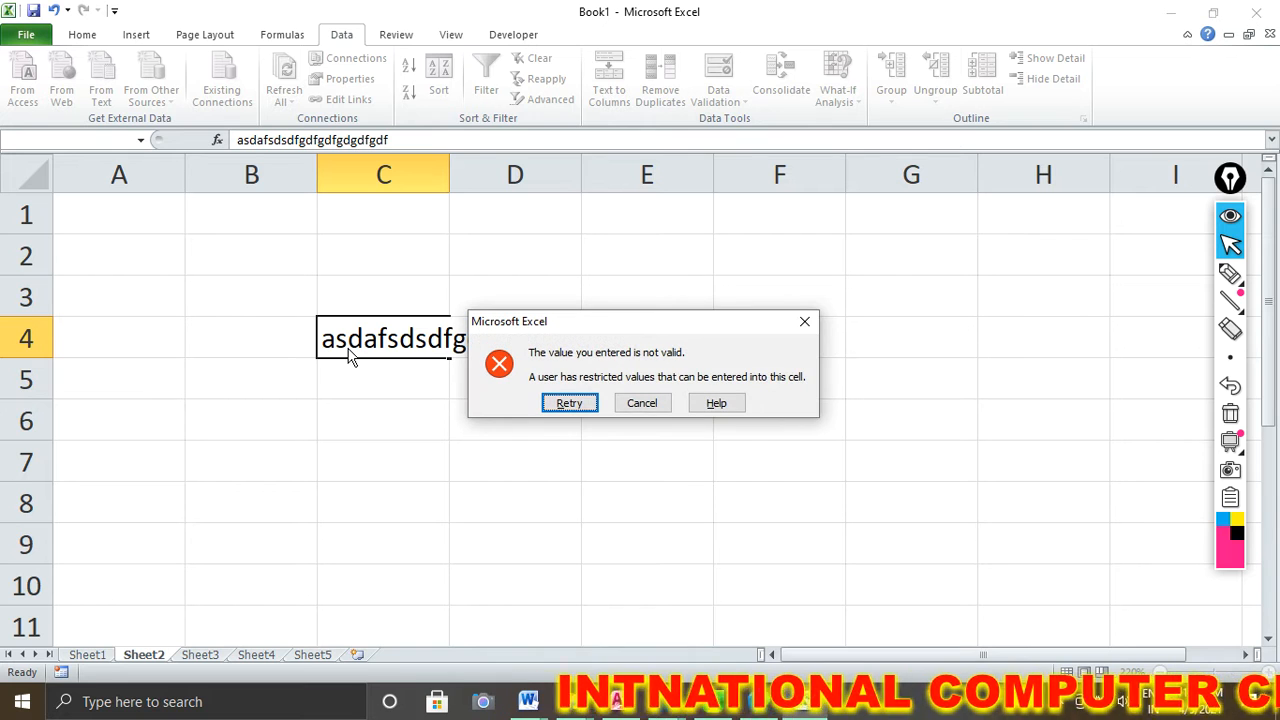
{"action": "key", "text": "Escape"}
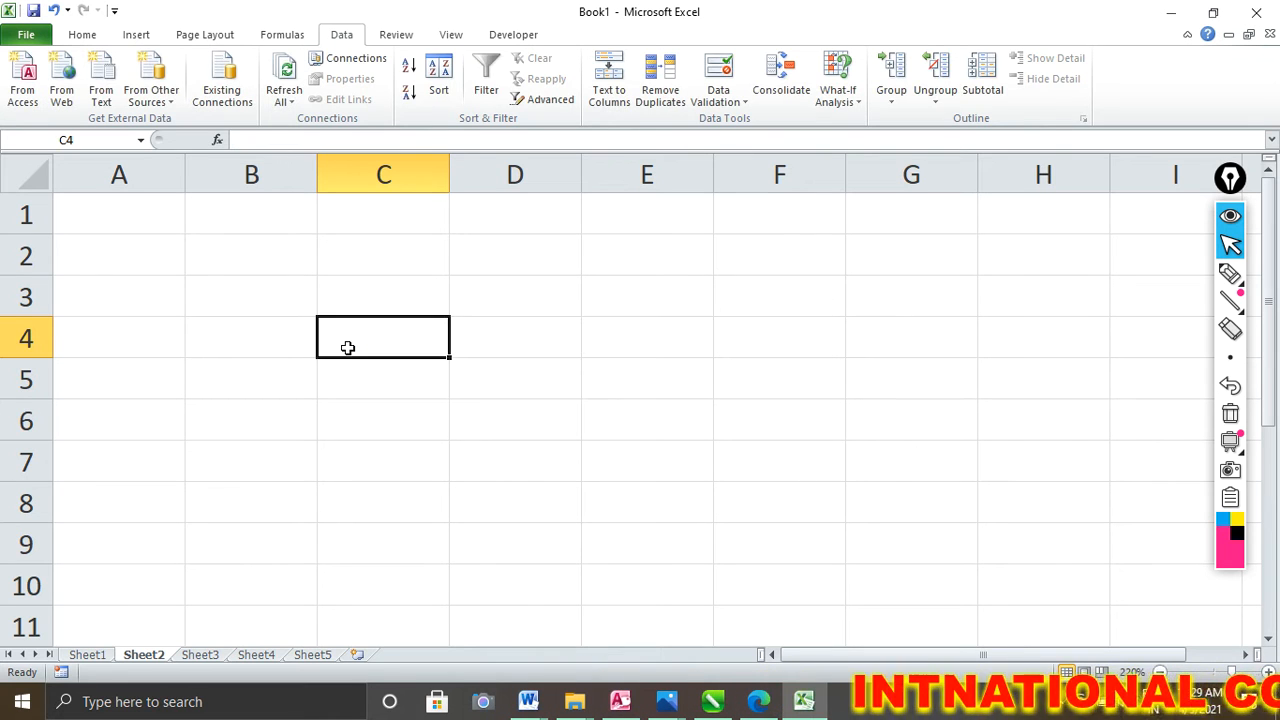
Try to enter the short text qwewer in cell C4, cancel it, and enter the 12-character text qwertyuiopas instead
{"action": "type", "text": "qwewer"}
{"action": "key", "text": "Return"}
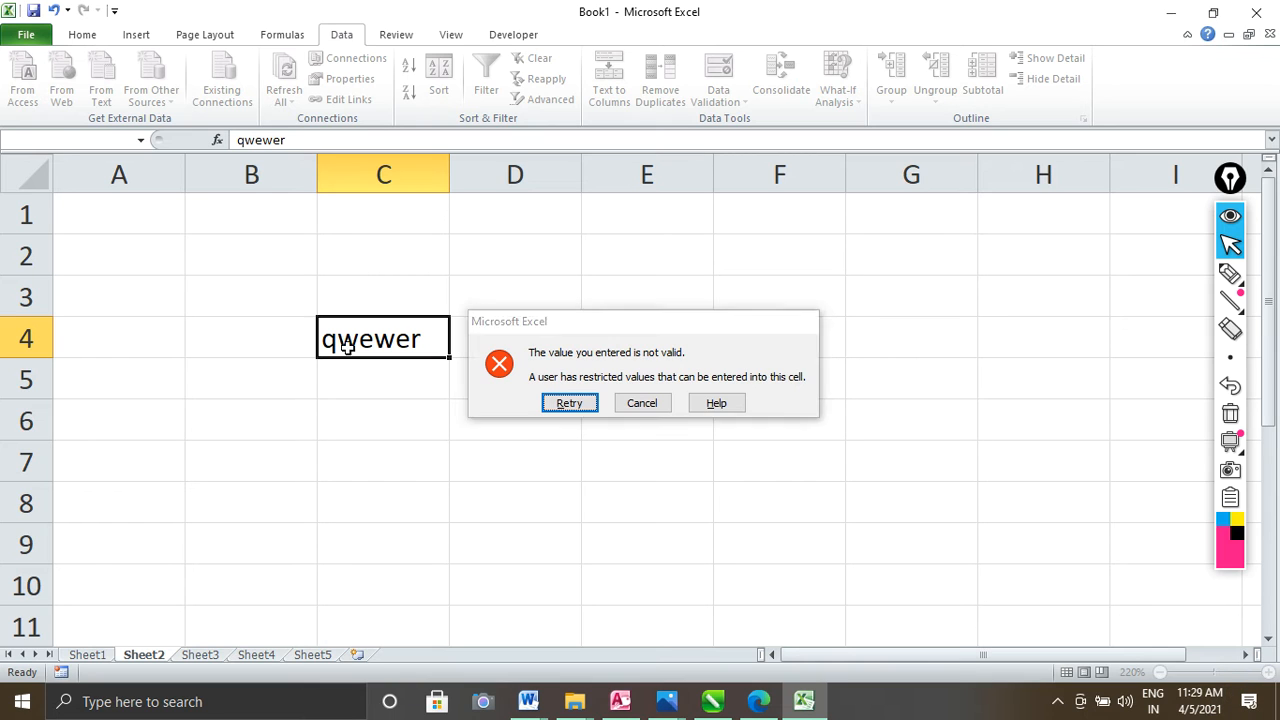
{"action": "key", "text": "Escape"}
{"action": "type", "text": "qw"}
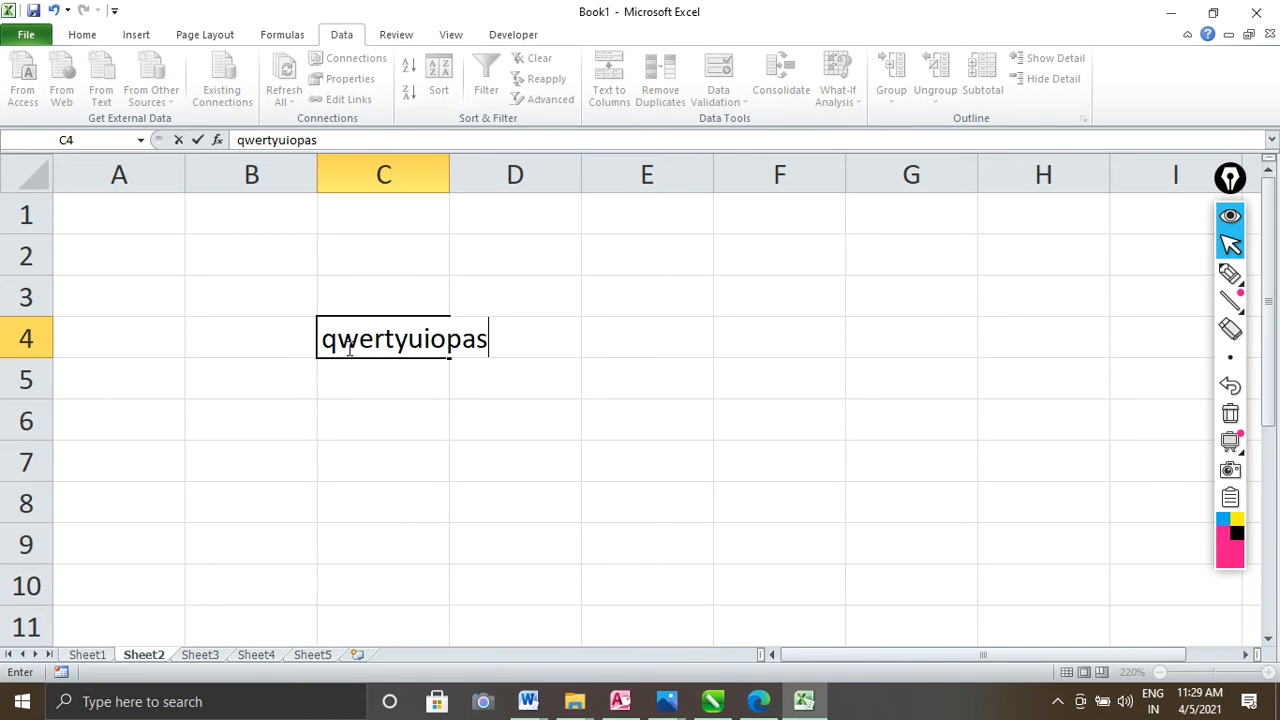
{"action": "key", "text": "Return"}
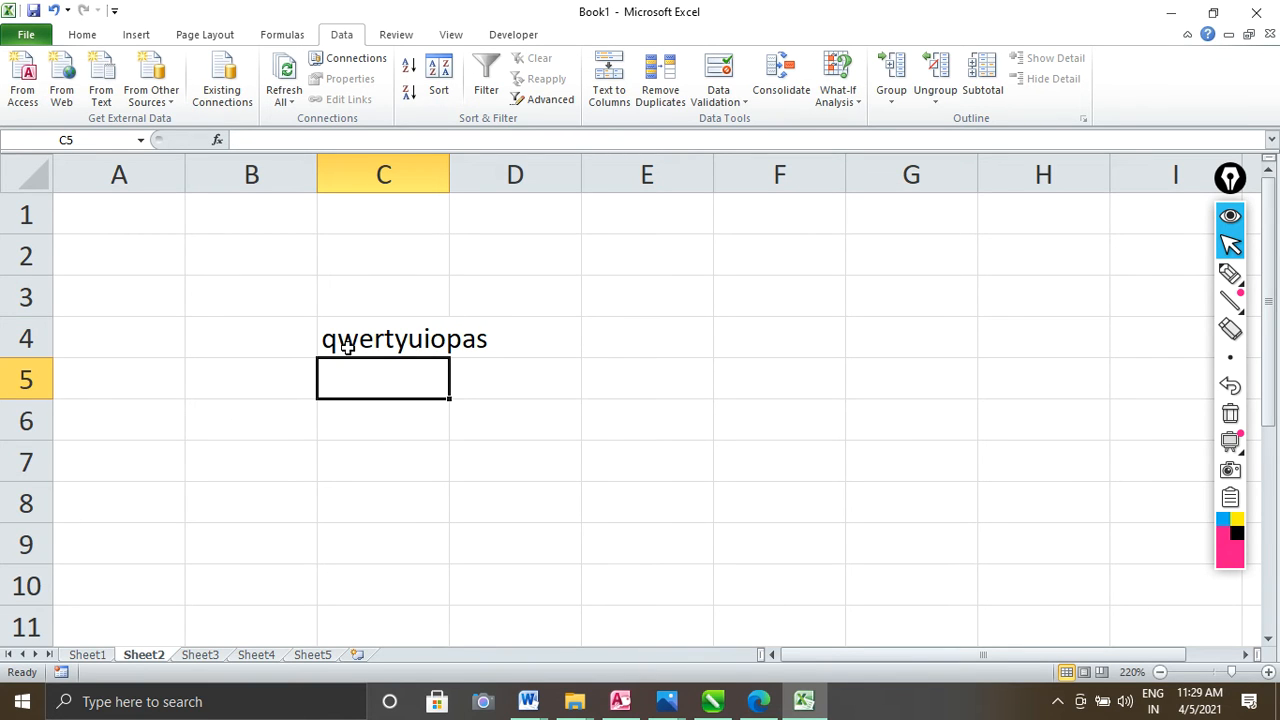
Try to shorten the text in cell C4 to qweryuiopas, and cancel the change
{"action": "left_click", "coordinate": [468, 336]}
{"action": "double_click", "coordinate": [468, 336]}
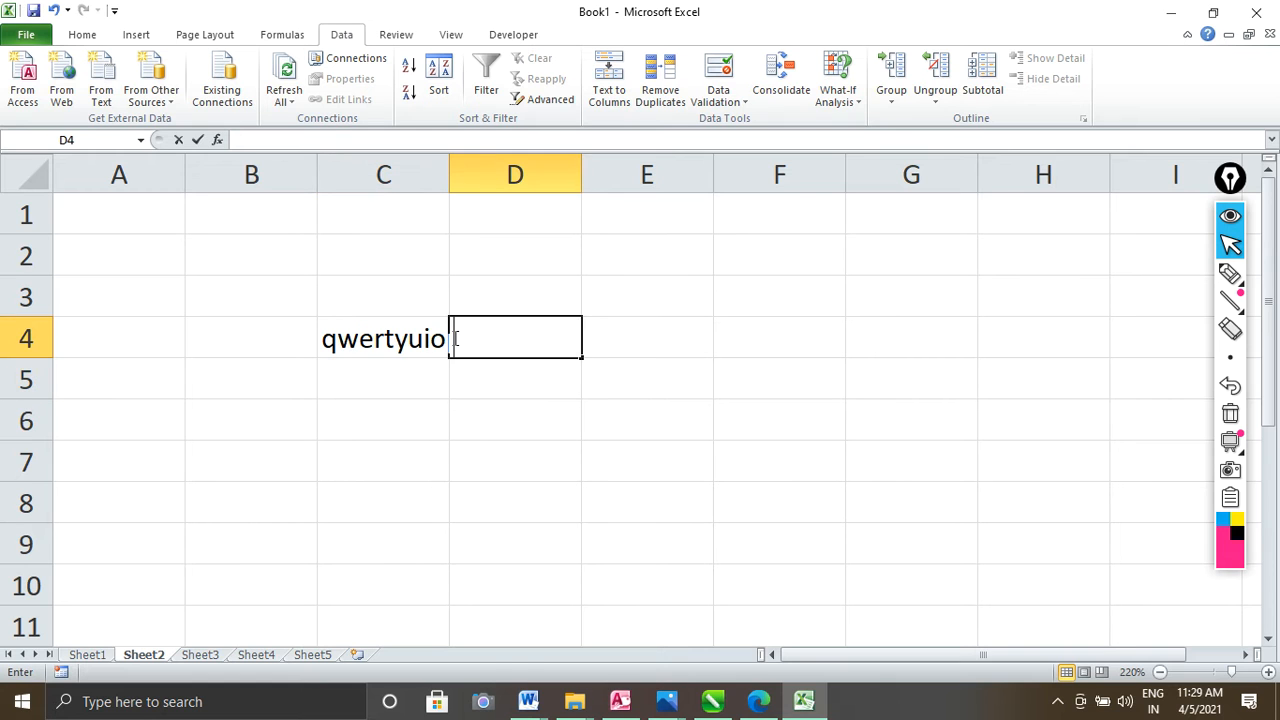
{"action": "left_click", "coordinate": [380, 340]}
{"action": "double_click", "coordinate": [398, 343]}
{"action": "key", "text": "BackSpace"}
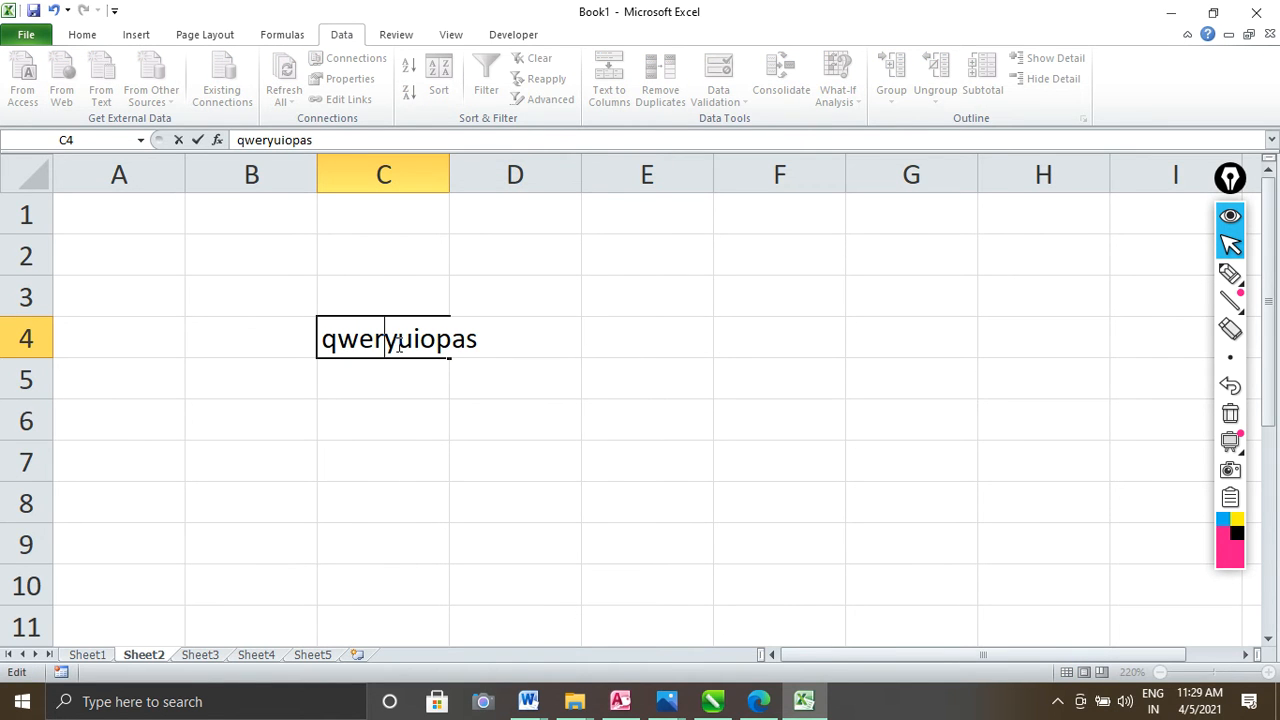
{"action": "key", "text": "Return"}
{"action": "left_click", "coordinate": [621, 405]}
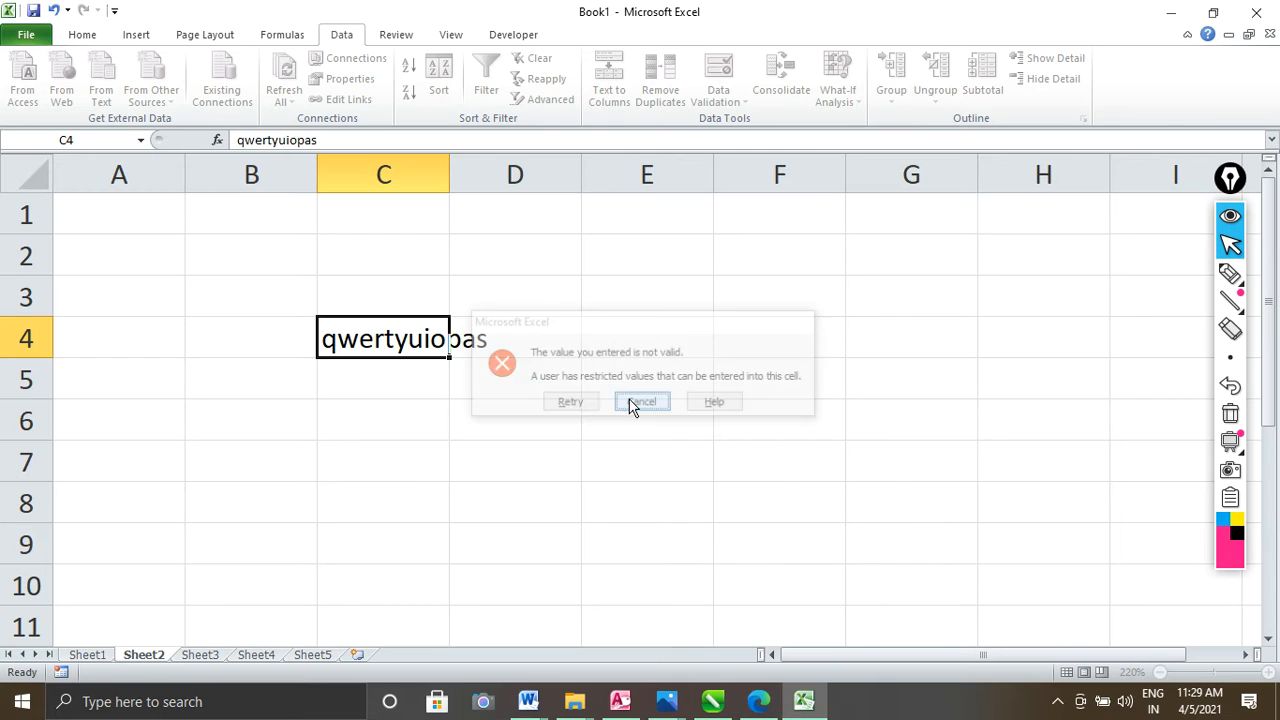
Try to lengthen the text in cell C4 to qwertyuiiopas, and cancel the change
{"action": "double_click", "coordinate": [427, 338]}
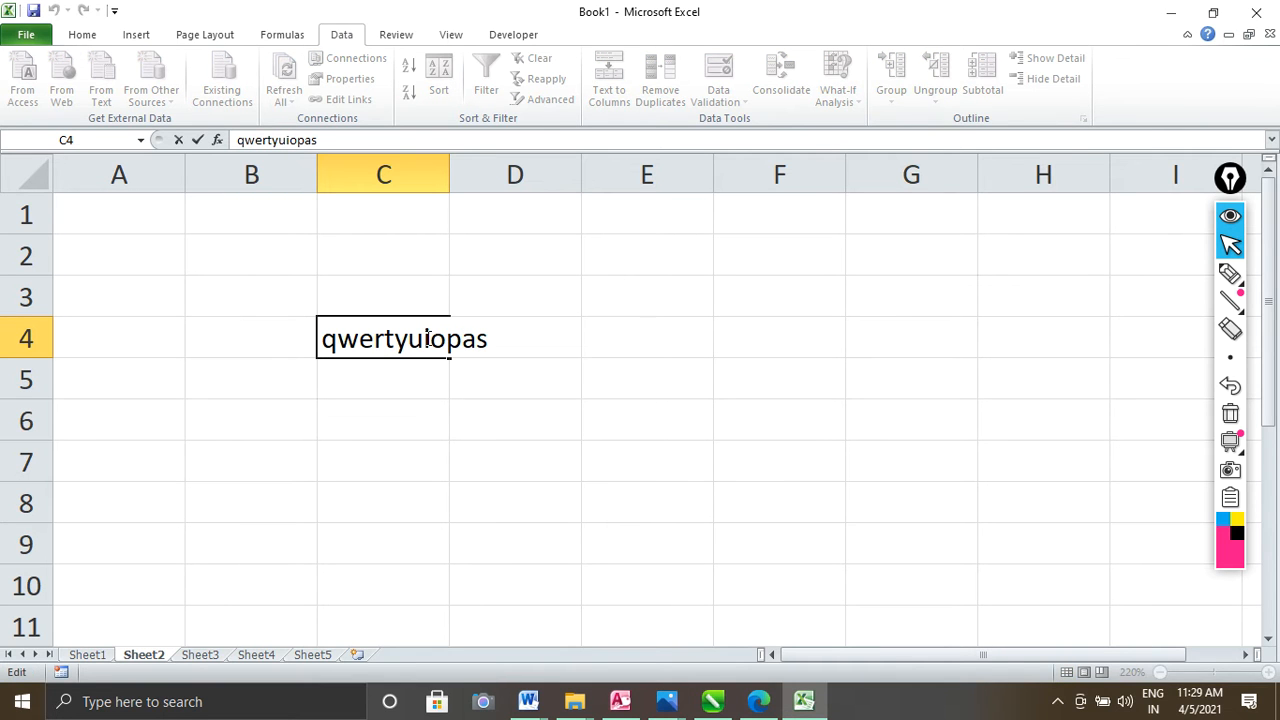
{"action": "type", "text": "i"}
{"action": "key", "text": "Return"}
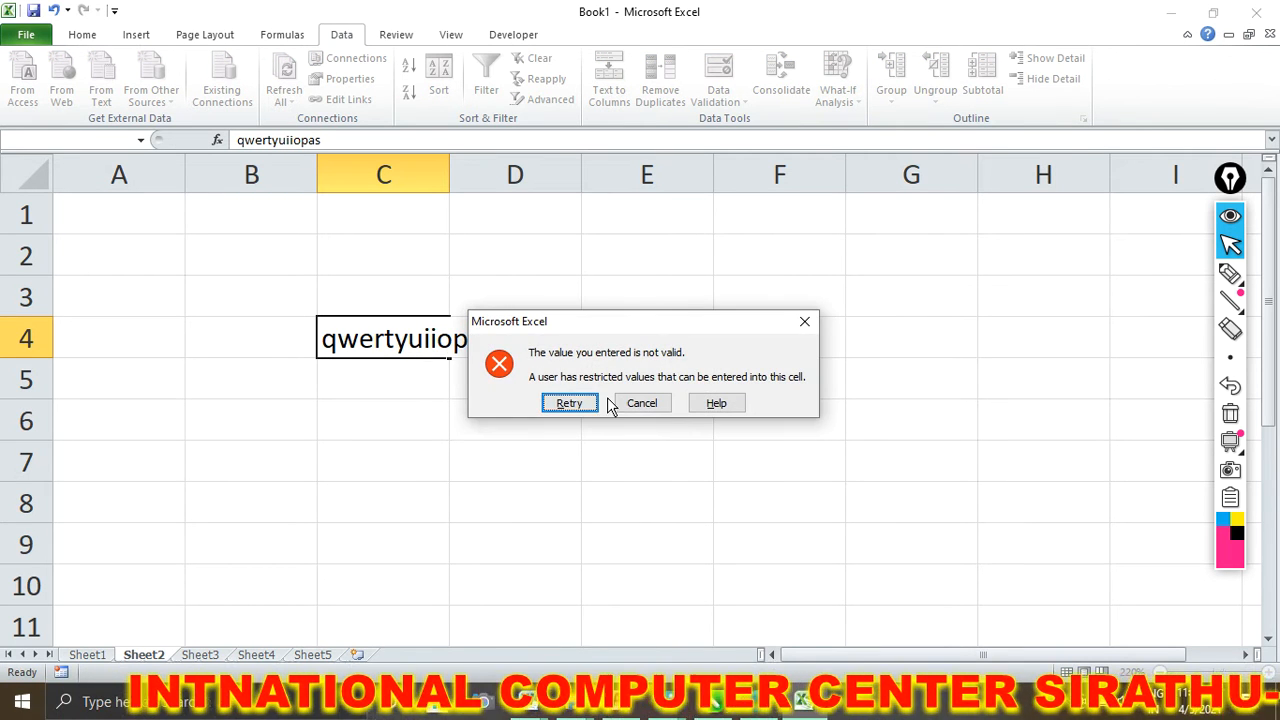
{"action": "key", "text": "Escape"}
Try a Custom validation rule with the formula =A2:F7 for cell C5, and close the settings without applying it
{"action": "left_click", "coordinate": [419, 362]}
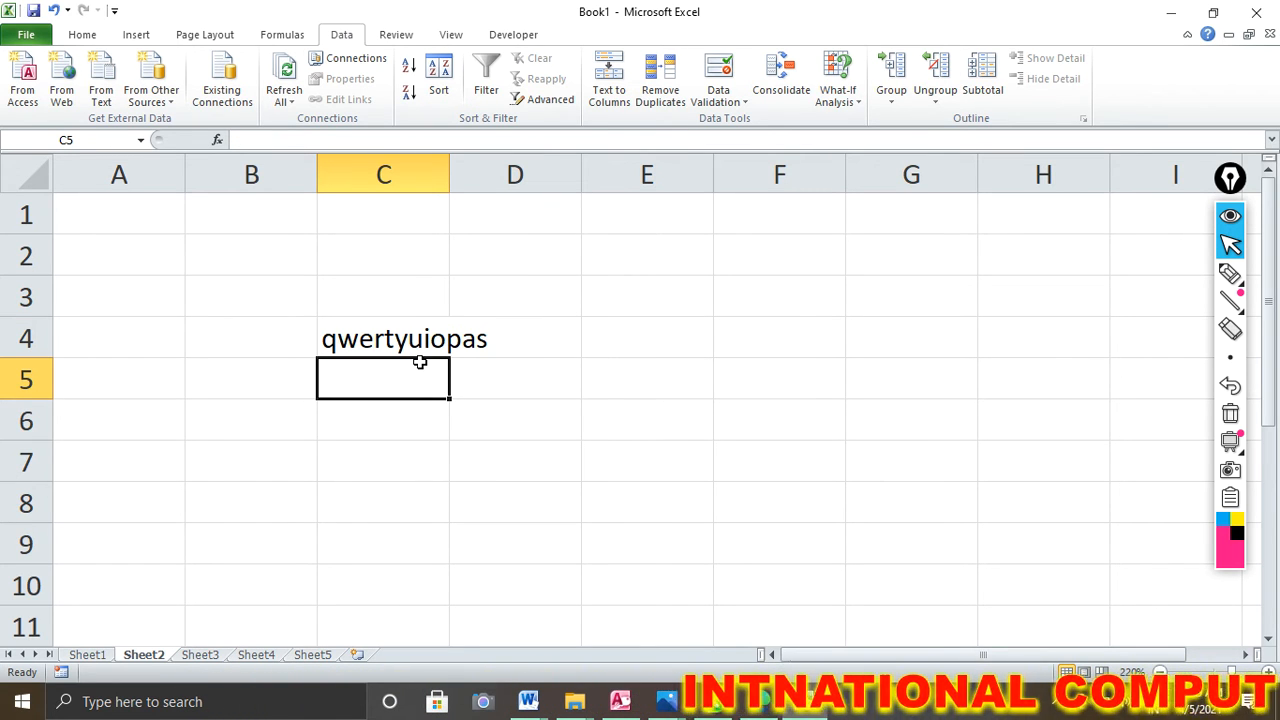
{"action": "left_click", "coordinate": [720, 75]}
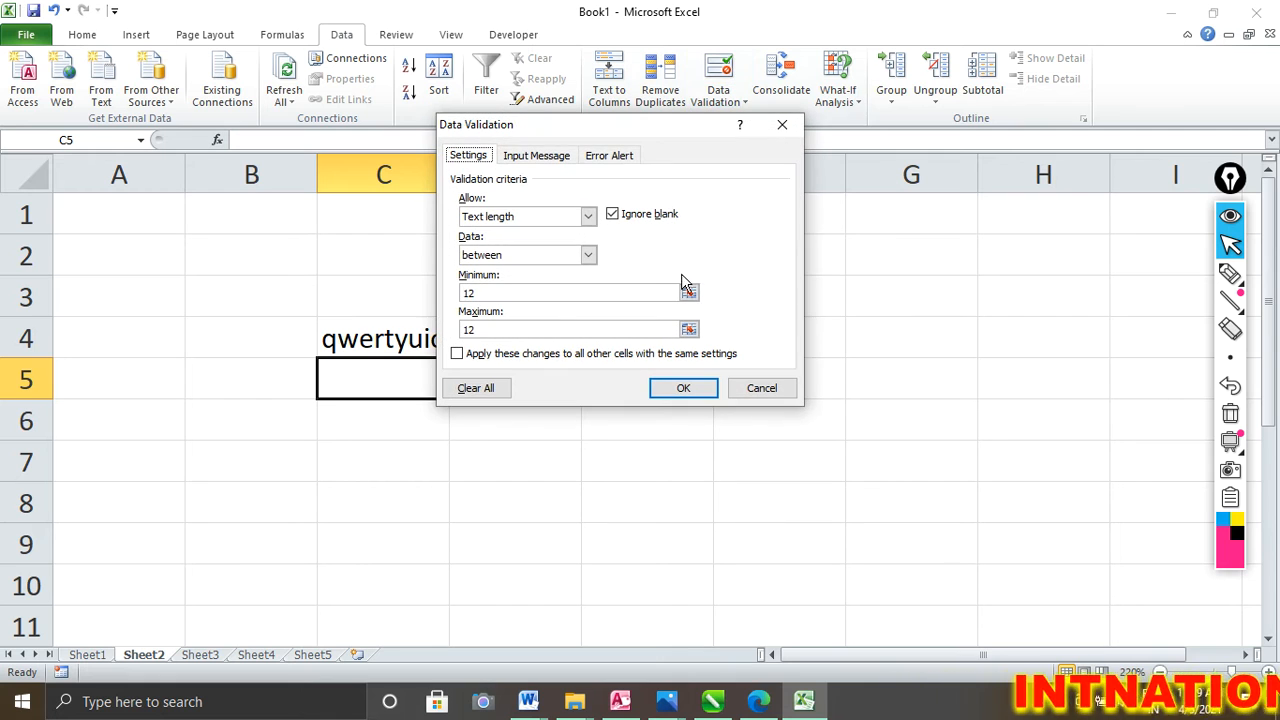
{"action": "left_click", "coordinate": [500, 216]}
{"action": "left_click", "coordinate": [490, 319]}
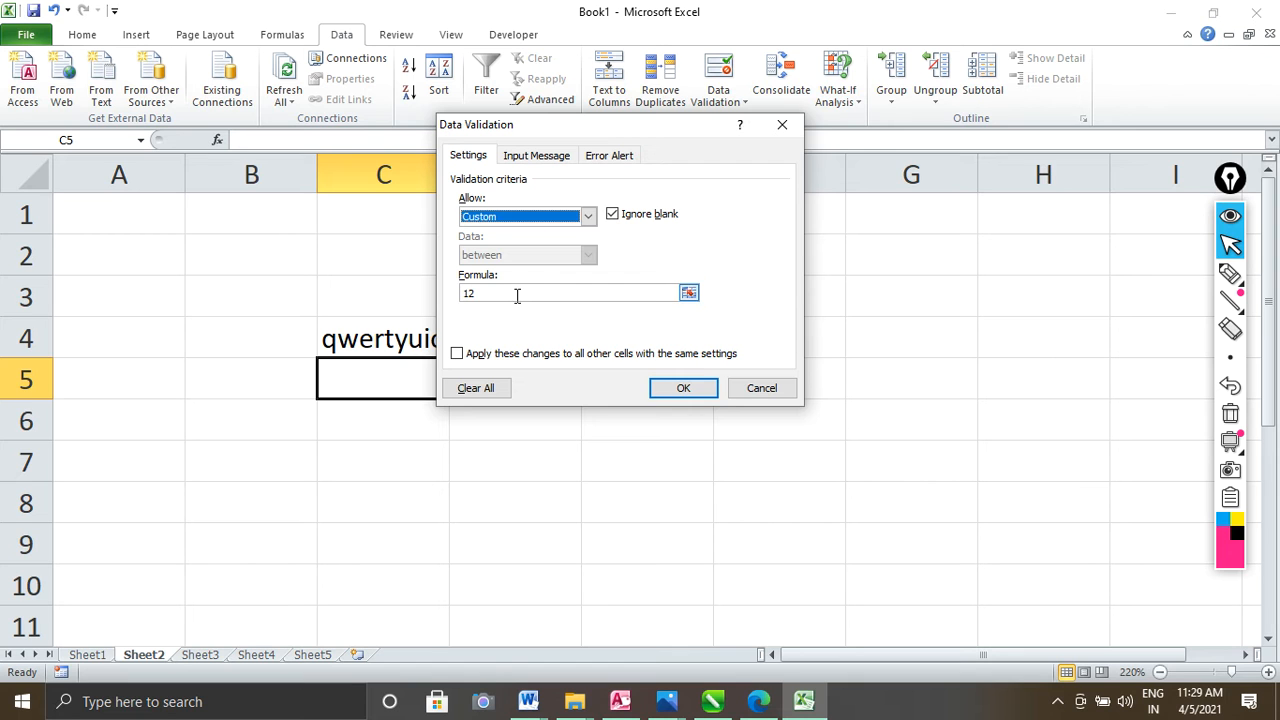
{"action": "left_click_drag", "start_coordinate": [517, 296], "coordinate": [371, 298]}
{"action": "left_click_drag", "start_coordinate": [92, 245], "coordinate": [717, 466]}
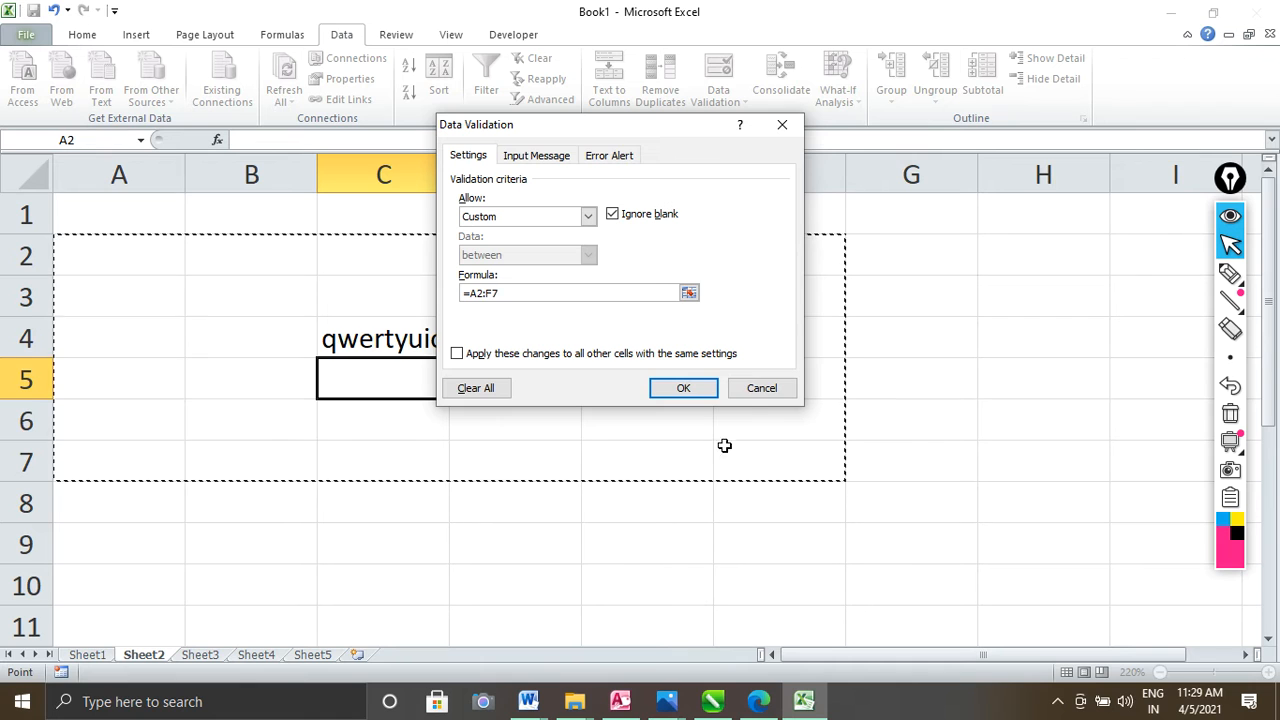
{"action": "left_click", "coordinate": [750, 388]}
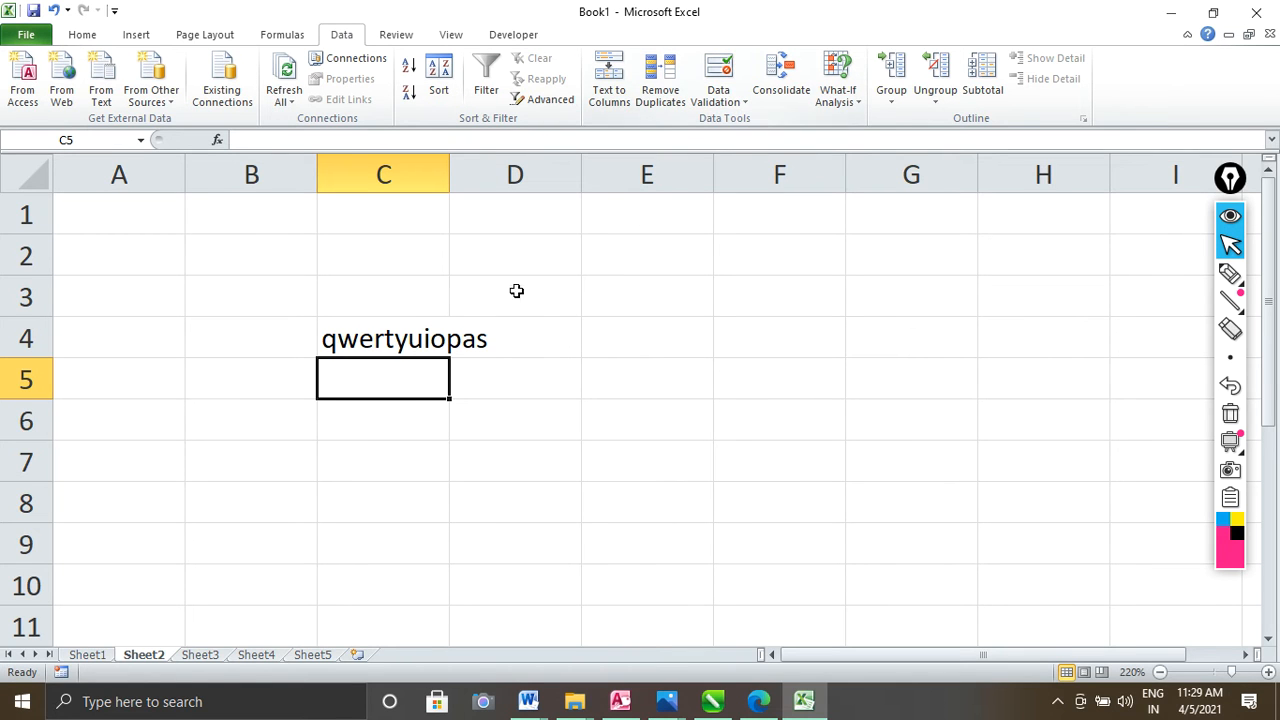
Clear the text from cell C4 and select cell A1
{"action": "left_click", "coordinate": [370, 339]}
{"action": "key", "text": "Delete"}
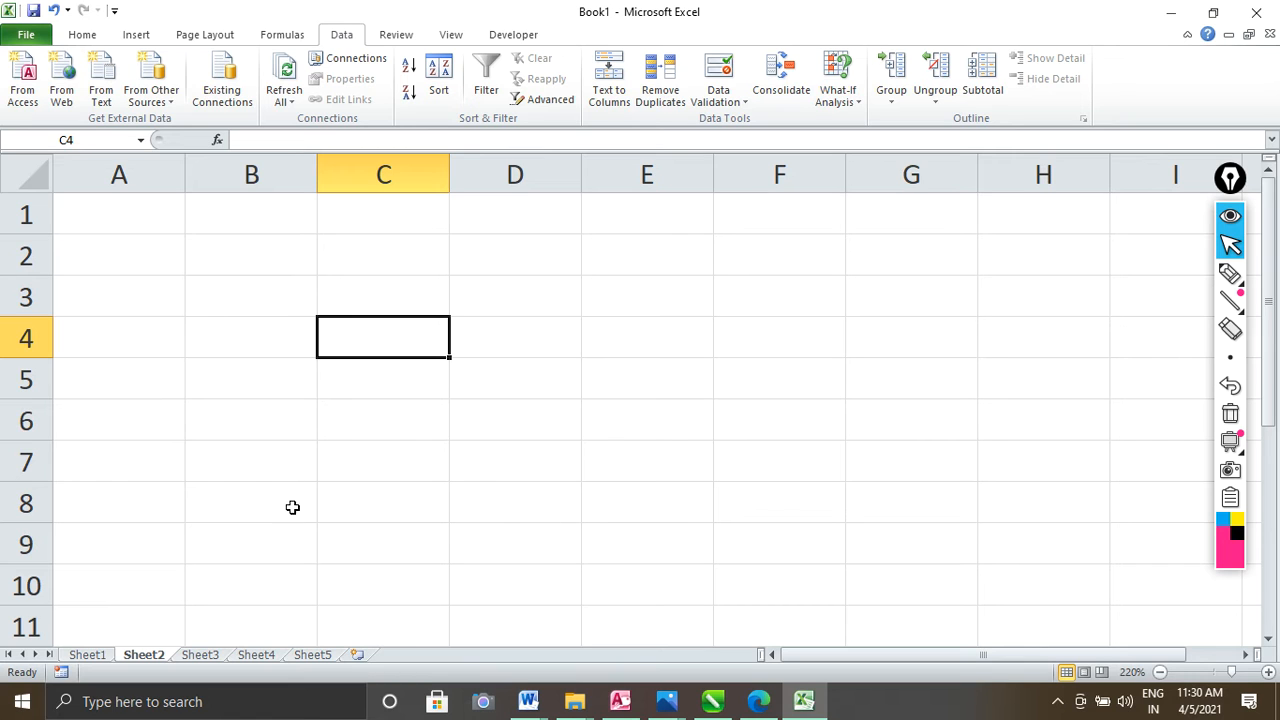
{"action": "left_click", "coordinate": [141, 223]}
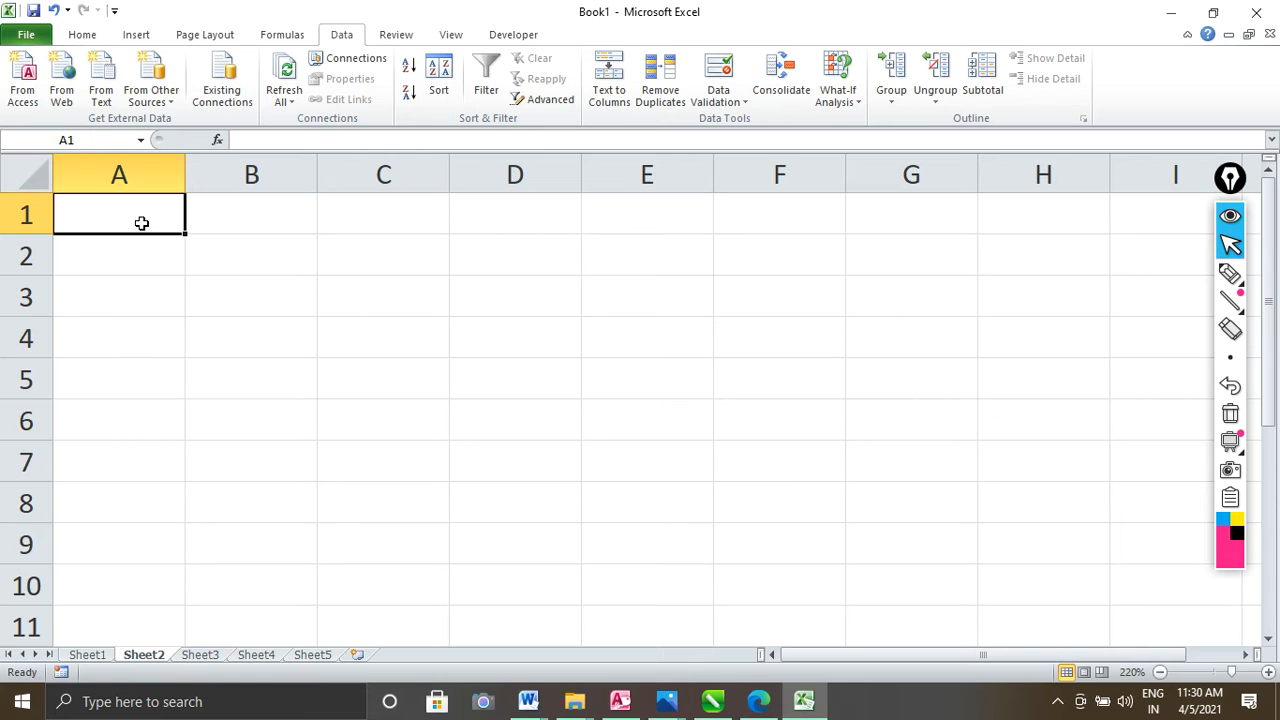
{"action": "type", "text": "name"}
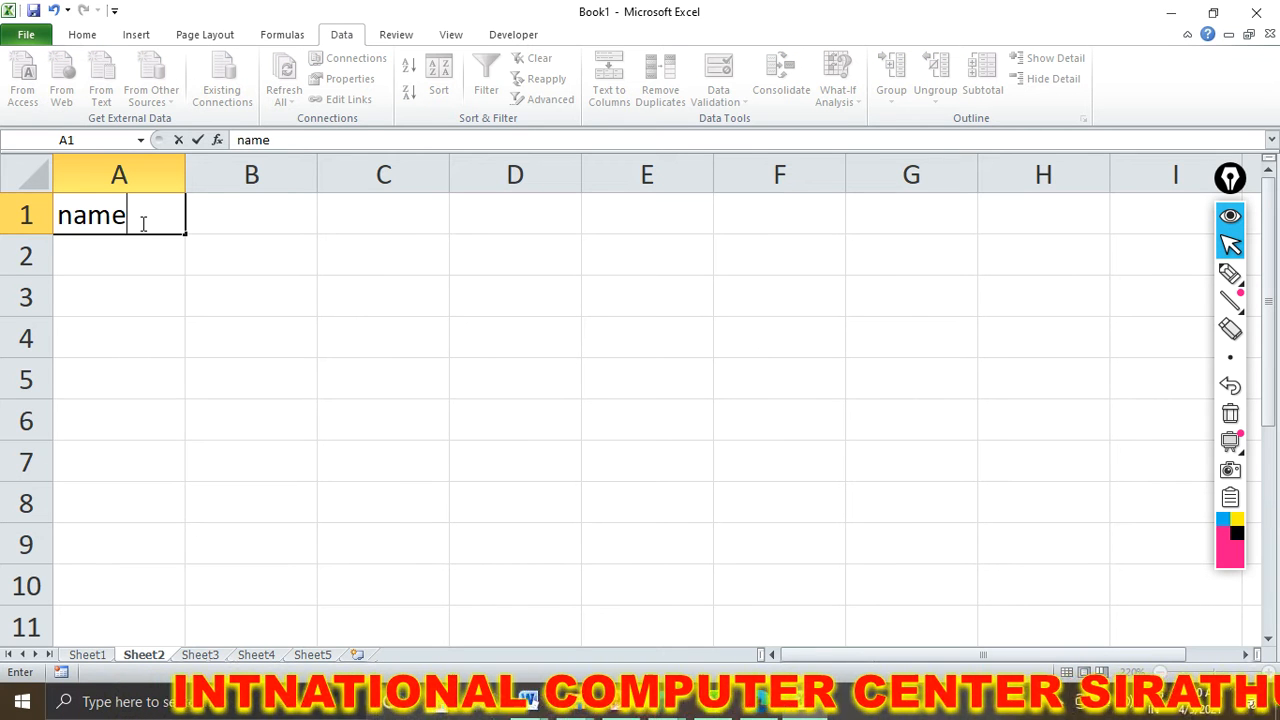
{"action": "key", "text": "BackSpace"}
{"action": "key", "text": "BackSpace"}
{"action": "key", "text": "BackSpace"}
{"action": "key", "text": "BackSpace"}
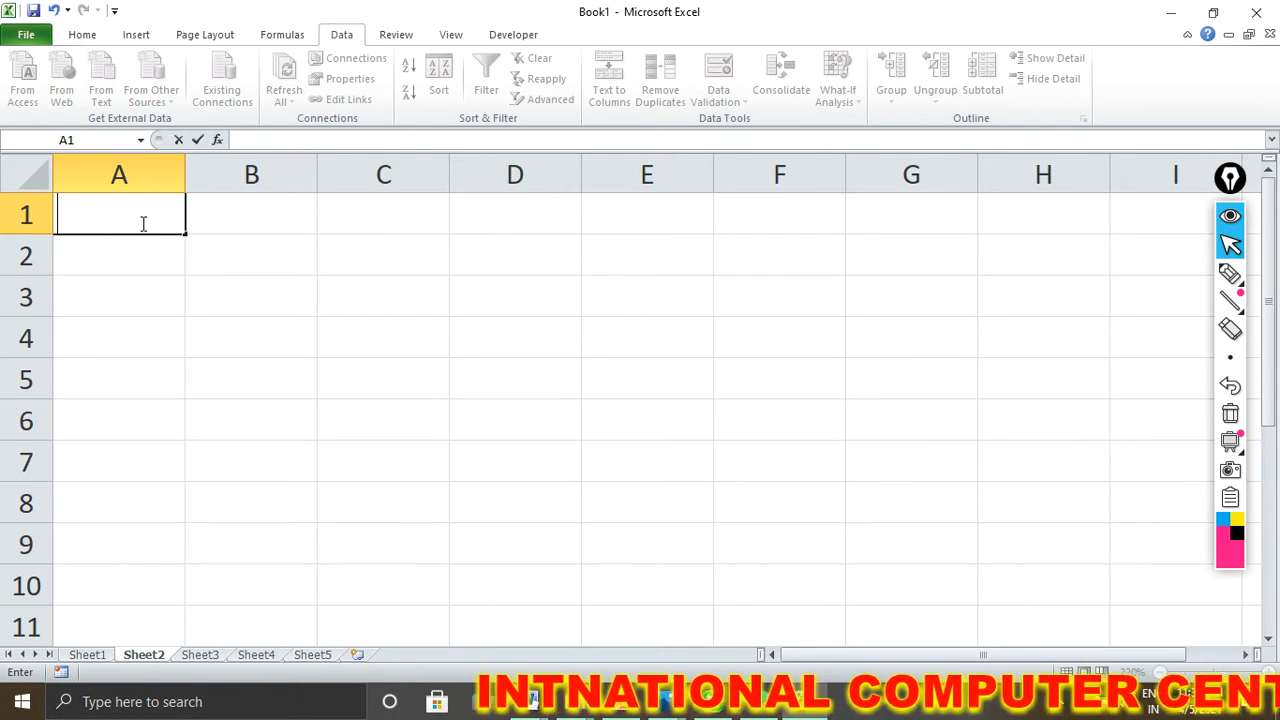
Enter the heading Company Name in cell A1 and widen column A to fit it
{"action": "type", "text": "Comapn"}
{"action": "key", "text": "BackSpace"}
{"action": "key", "text": "BackSpace"}
{"action": "key", "text": "BackSpace"}
{"action": "type", "text": "pany "}
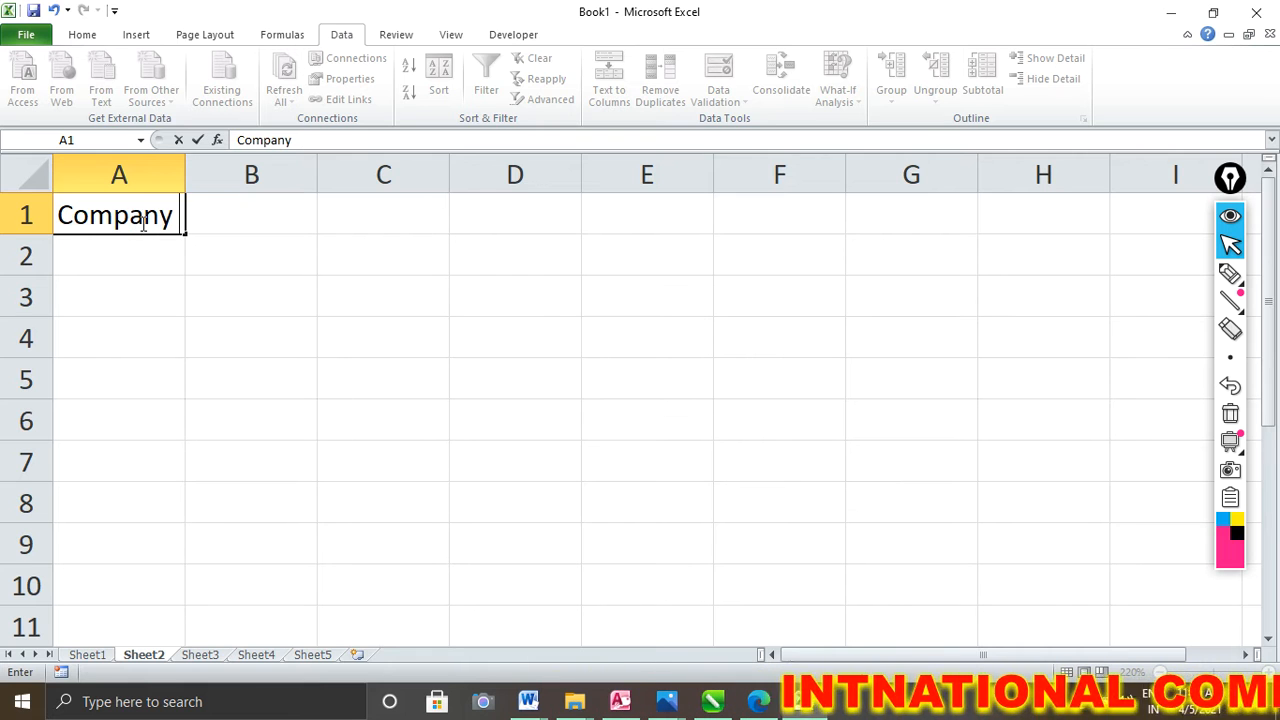
{"action": "type", "text": "Name"}
{"action": "left_click", "coordinate": [149, 260]}
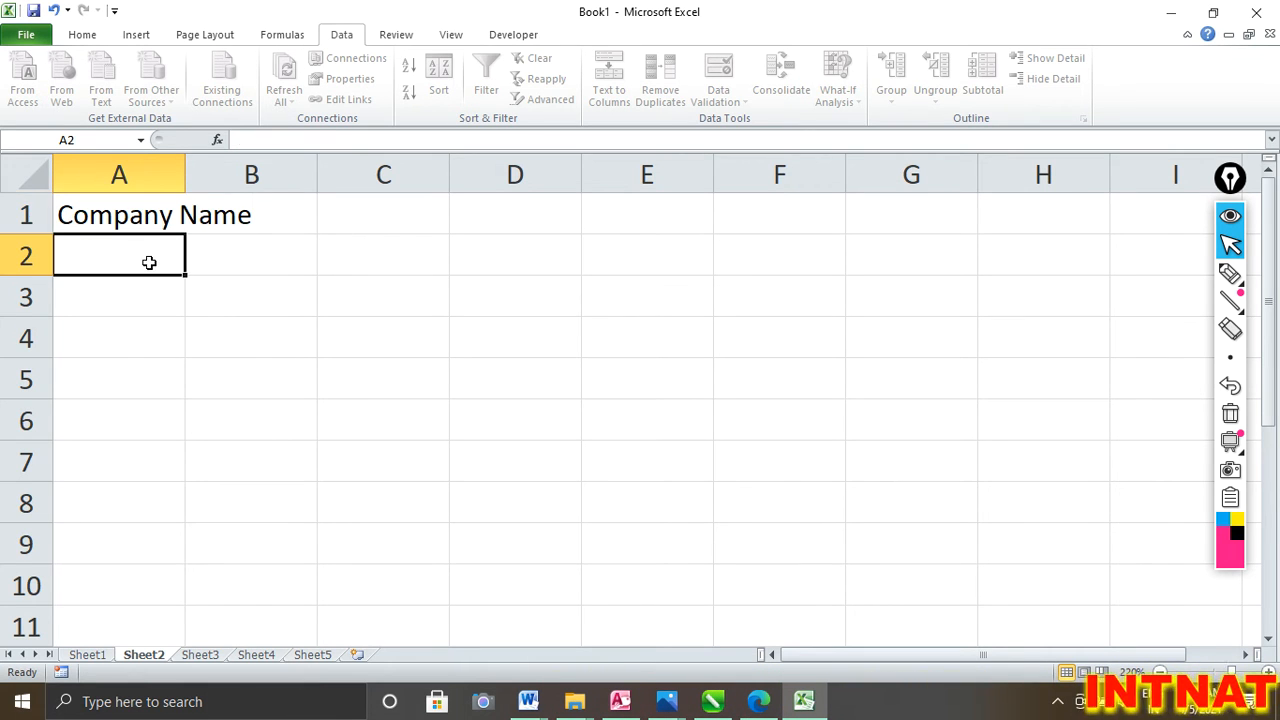
{"action": "left_click_drag", "start_coordinate": [179, 161], "coordinate": [253, 173]}
Try to enter the heading Sales in cell B1, and cancel the entry
{"action": "left_click", "coordinate": [324, 227]}
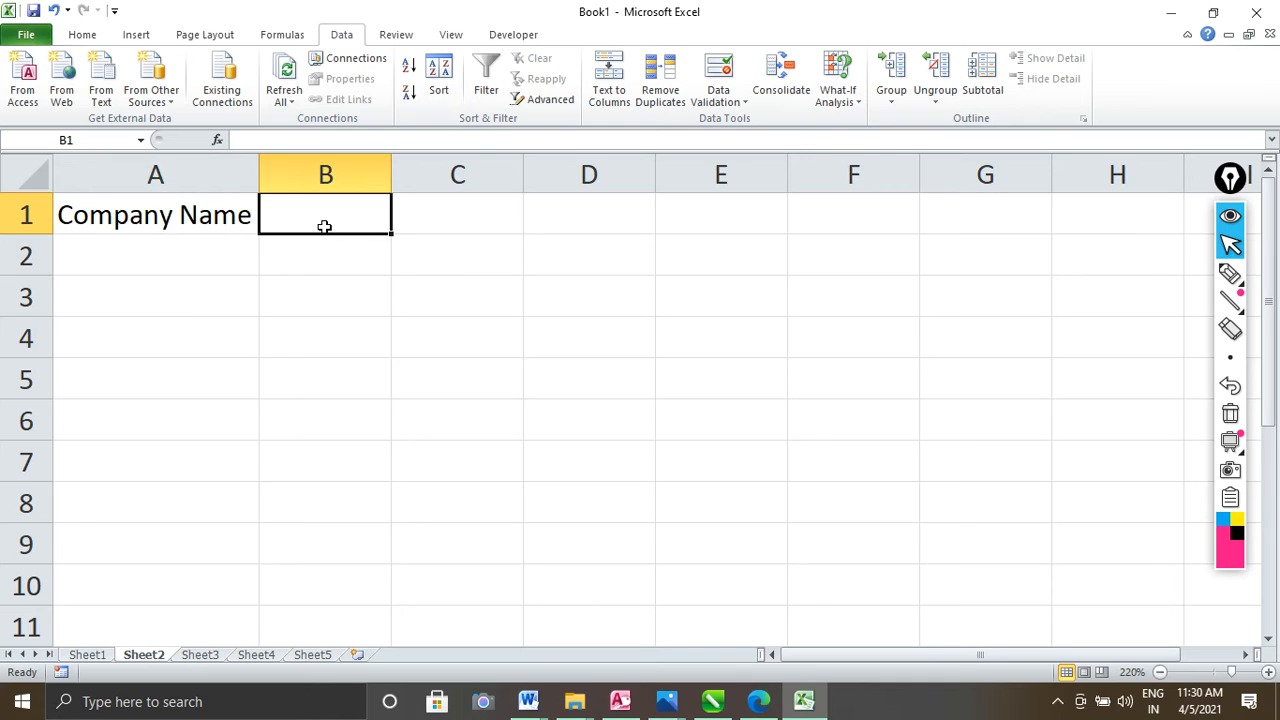
{"action": "type", "text": "Sales"}
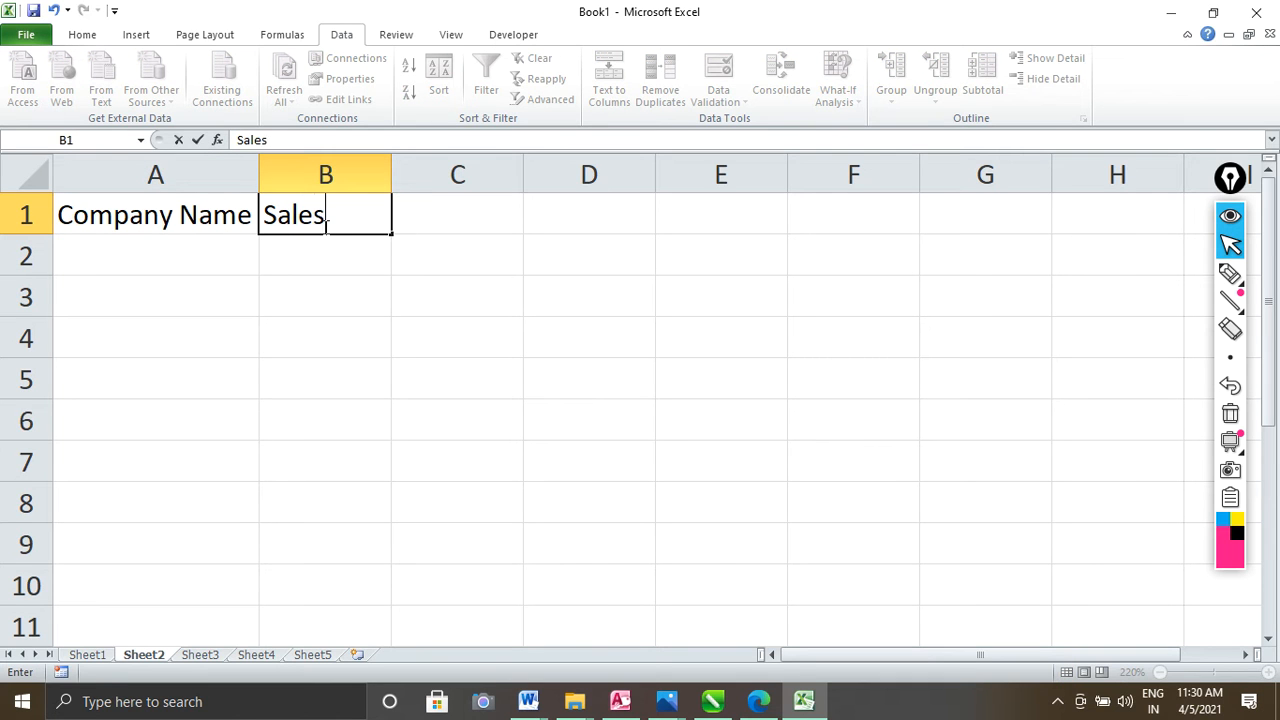
{"action": "key", "text": "Return"}
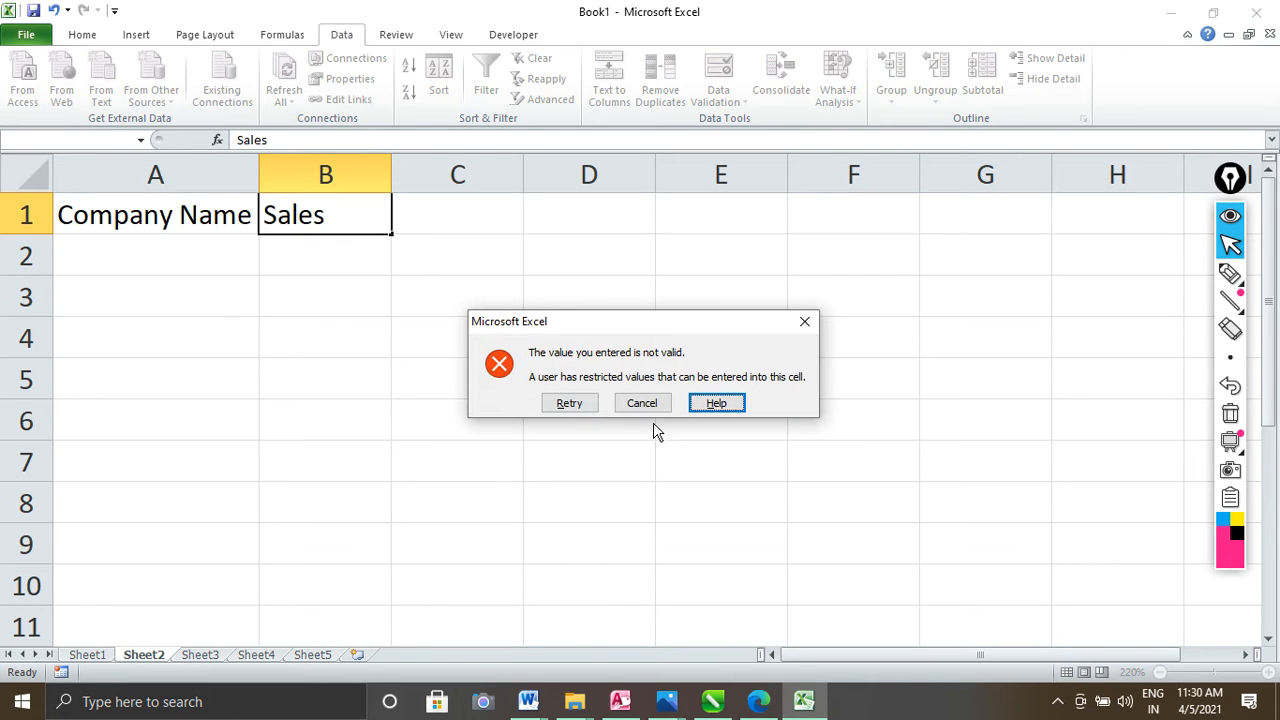
{"action": "left_click", "coordinate": [648, 404]}
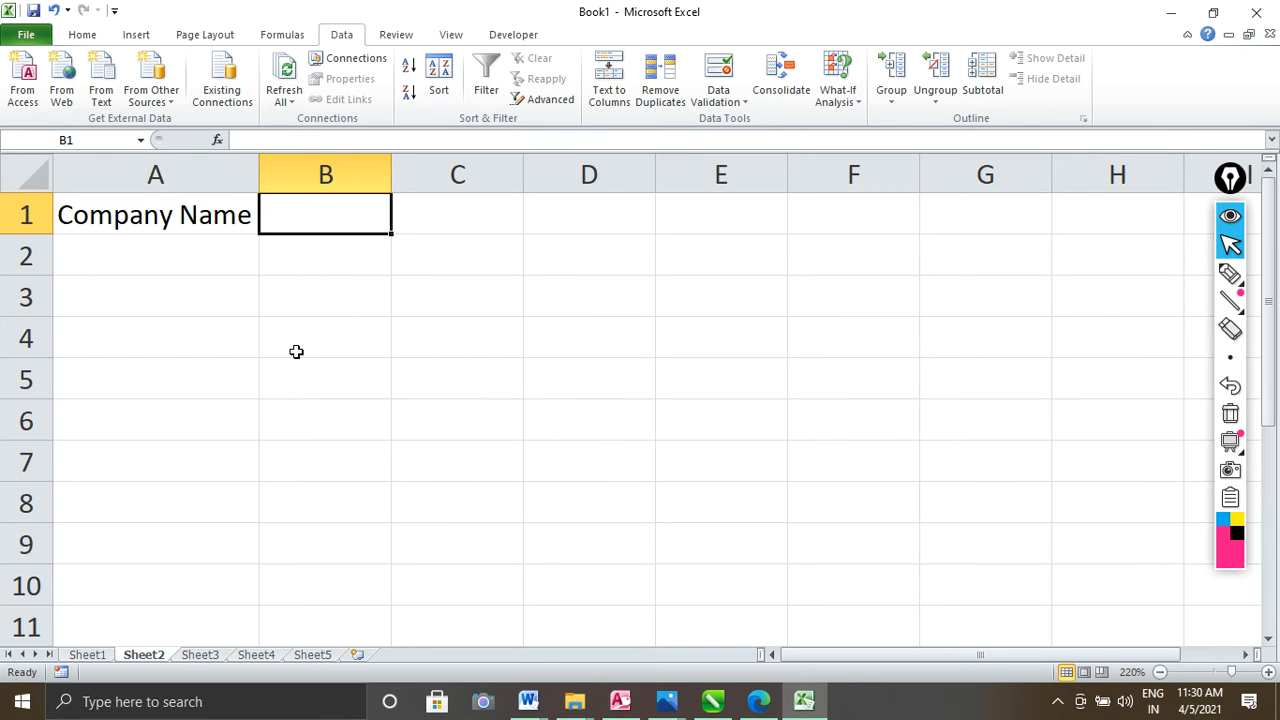
Create a new blank workbook and enter the heading Company Name in cell A1
{"action": "key", "text": "ctrl+n"}
{"action": "scroll", "coordinate": [263, 347], "scroll_direction": "up", "scroll_amount": 13}
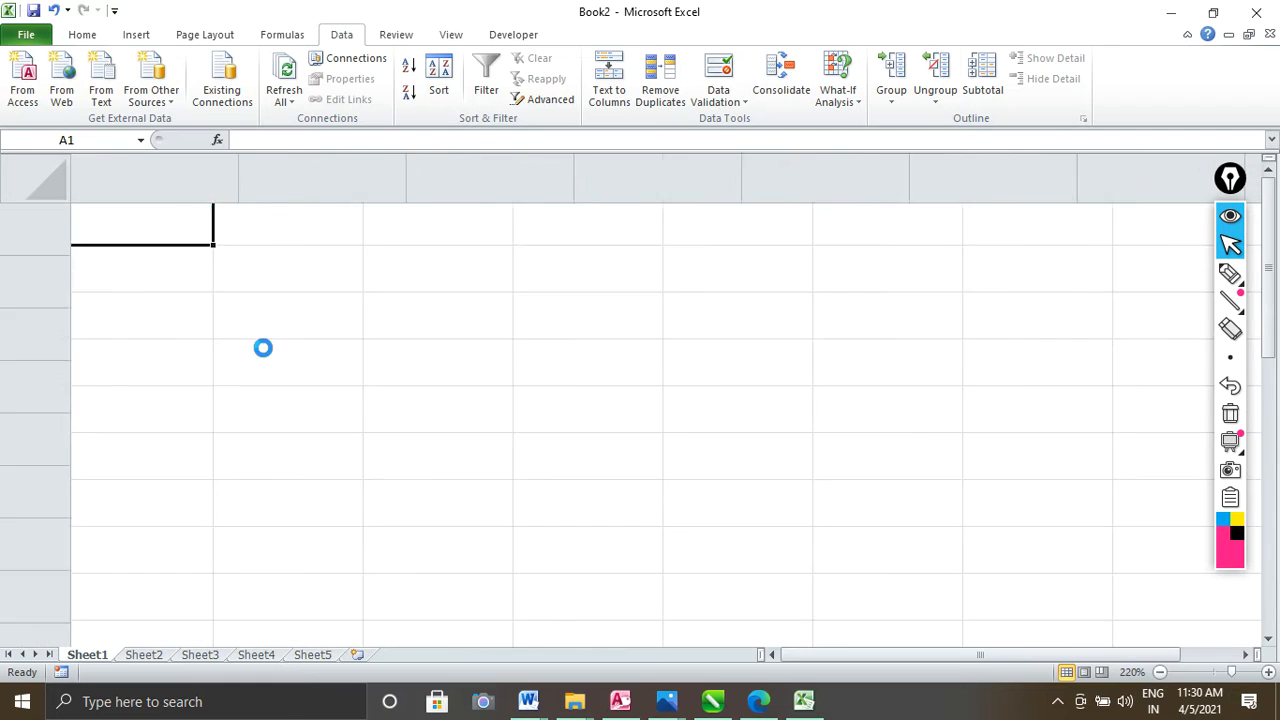
{"action": "type", "text": "Company"}
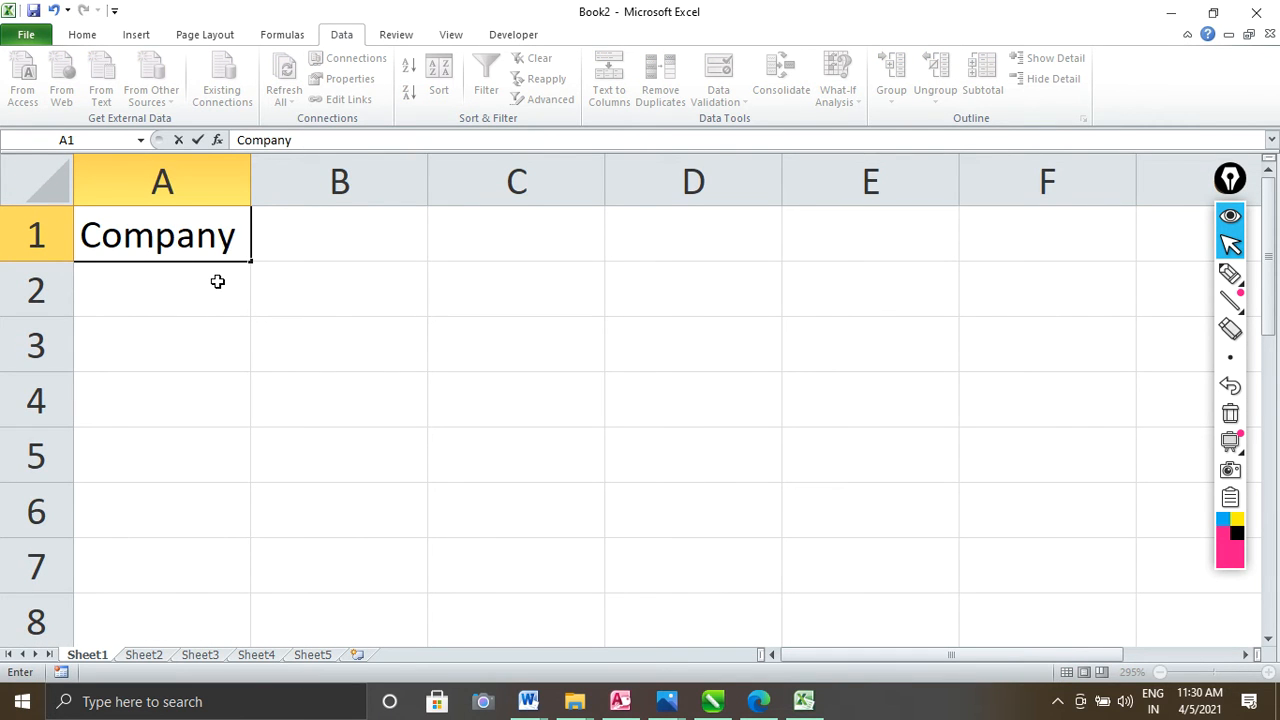
{"action": "type", "text": " name"}
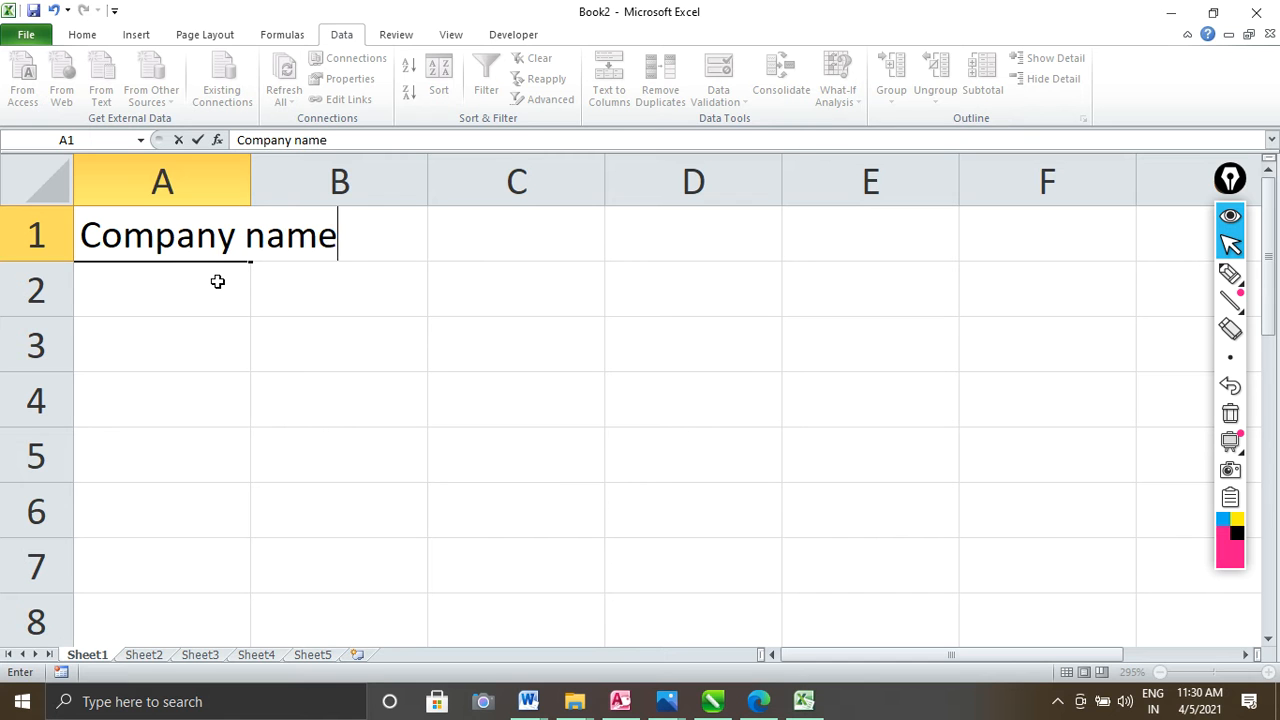
{"action": "key", "text": "BackSpace"}
{"action": "key", "text": "BackSpace"}
{"action": "key", "text": "BackSpace"}
{"action": "key", "text": "BackSpace"}
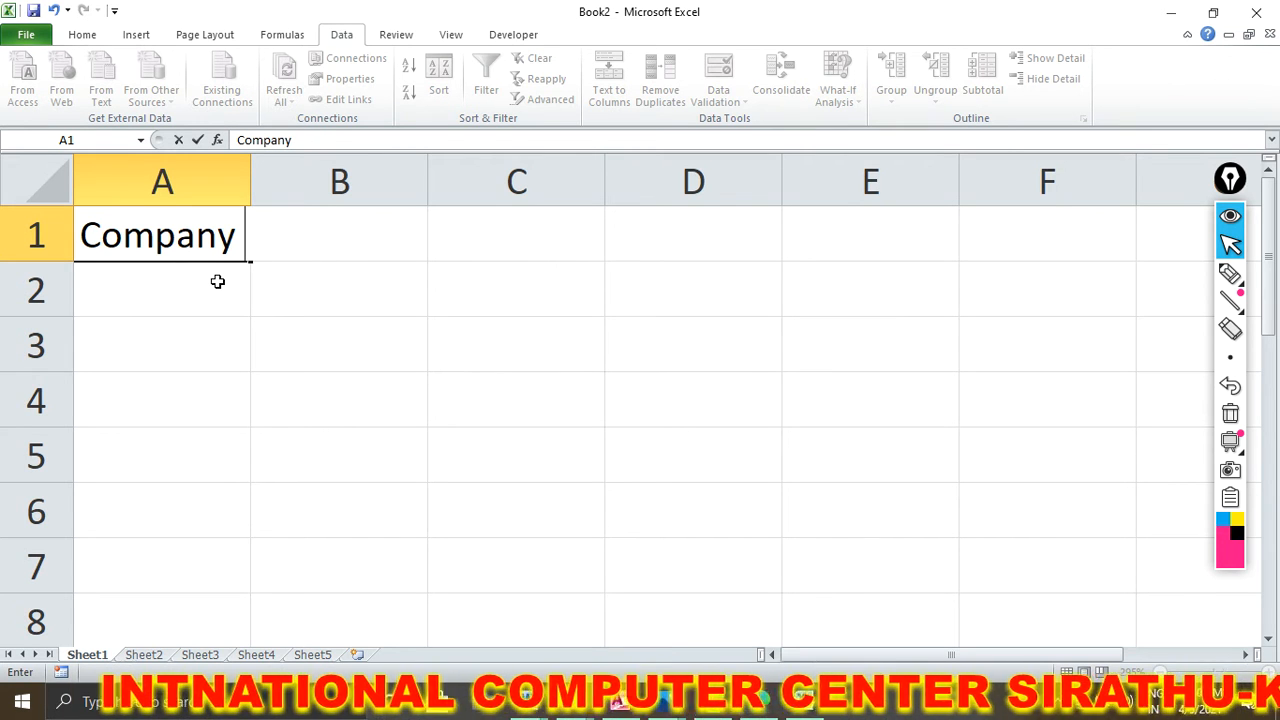
{"action": "type", "text": "Name"}
Enter the heading Sales in cell B1 and widen column A to fit its heading
{"action": "key", "text": "Tab"}
{"action": "type", "text": "Sales"}
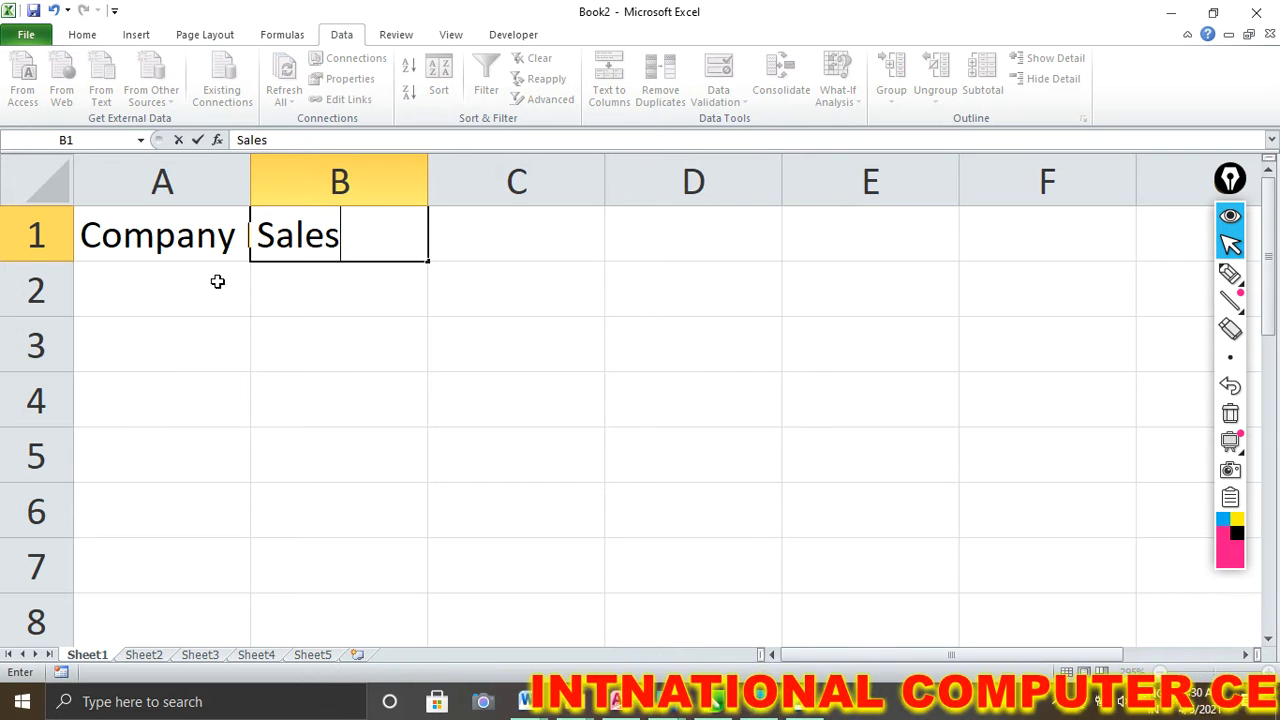
{"action": "key", "text": "Tab"}
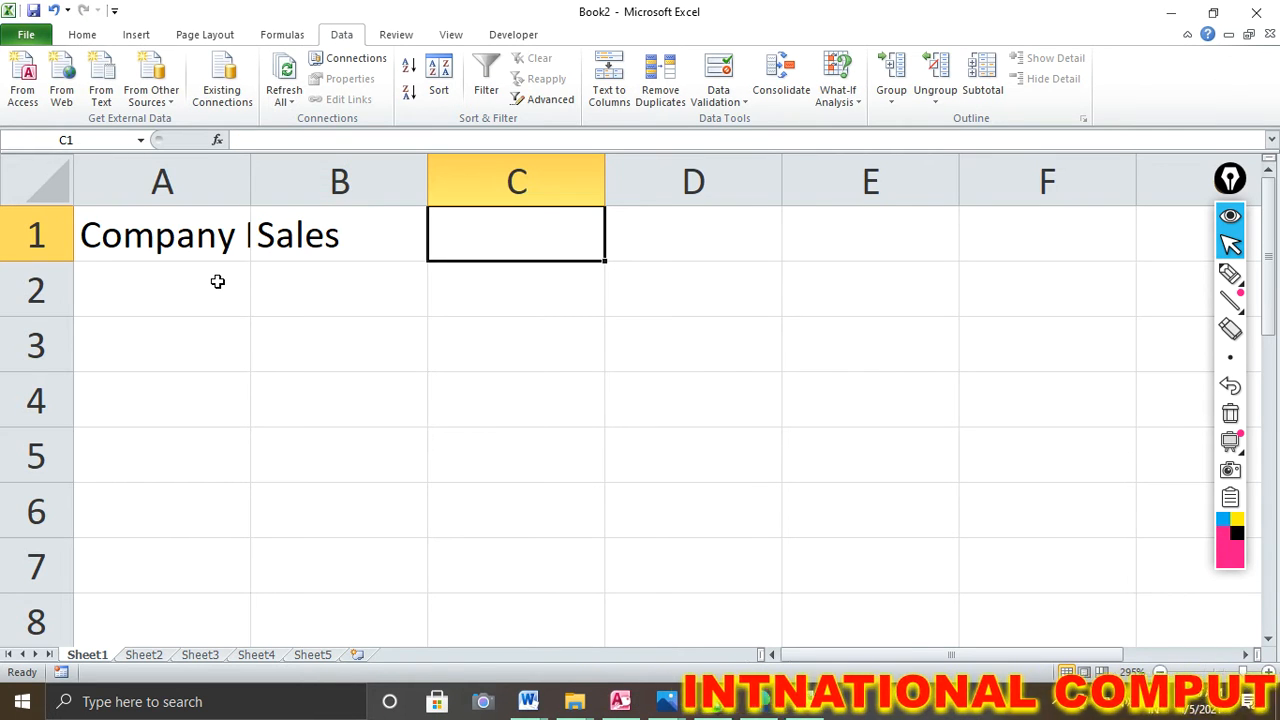
{"action": "left_click_drag", "start_coordinate": [248, 179], "coordinate": [350, 168]}
Enter Airtel Company in cell A2 and Jio Company in cell A3
{"action": "left_click", "coordinate": [209, 280]}
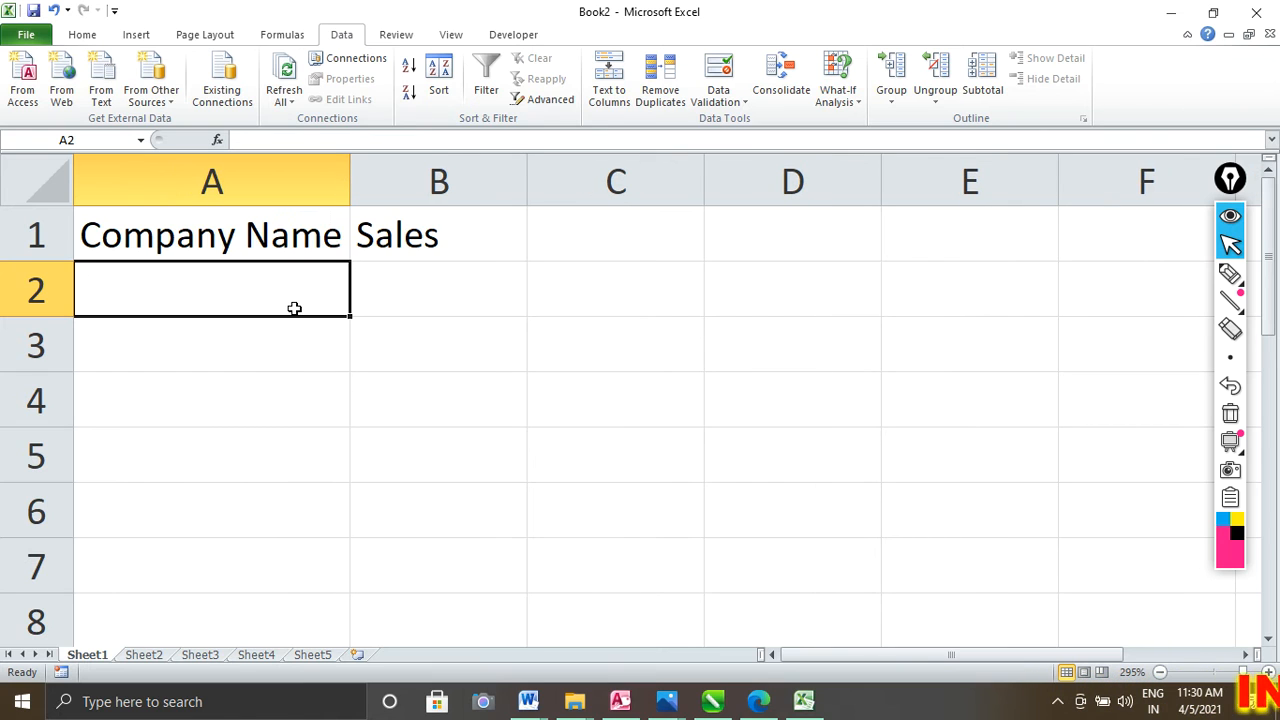
{"action": "type", "text": "Air"}
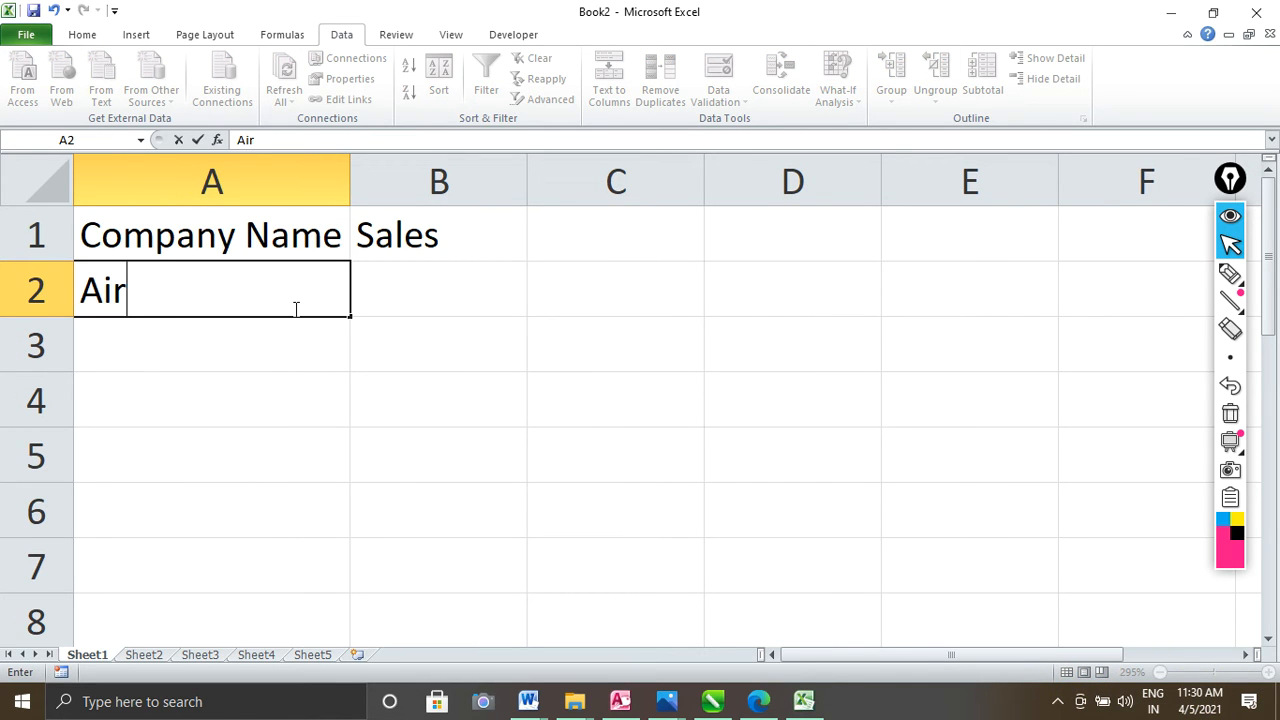
{"action": "type", "text": "tel Co"}
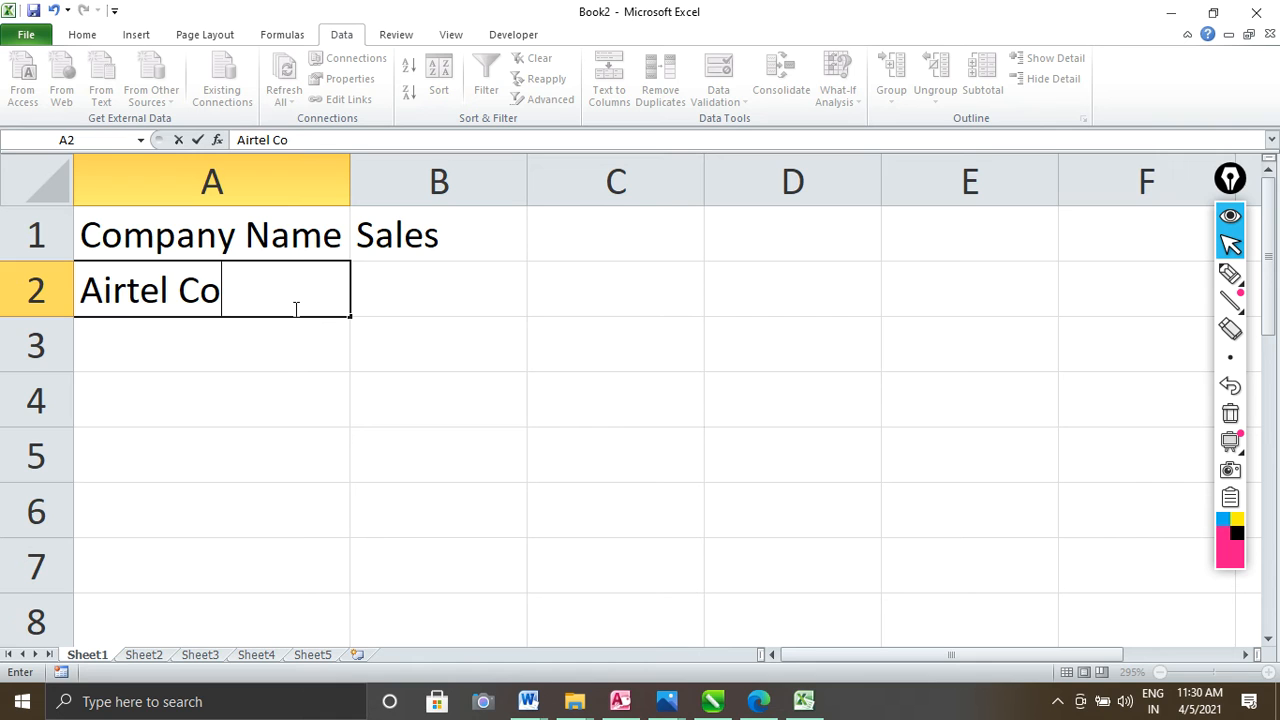
{"action": "type", "text": "mpany"}
{"action": "key", "text": "Return"}
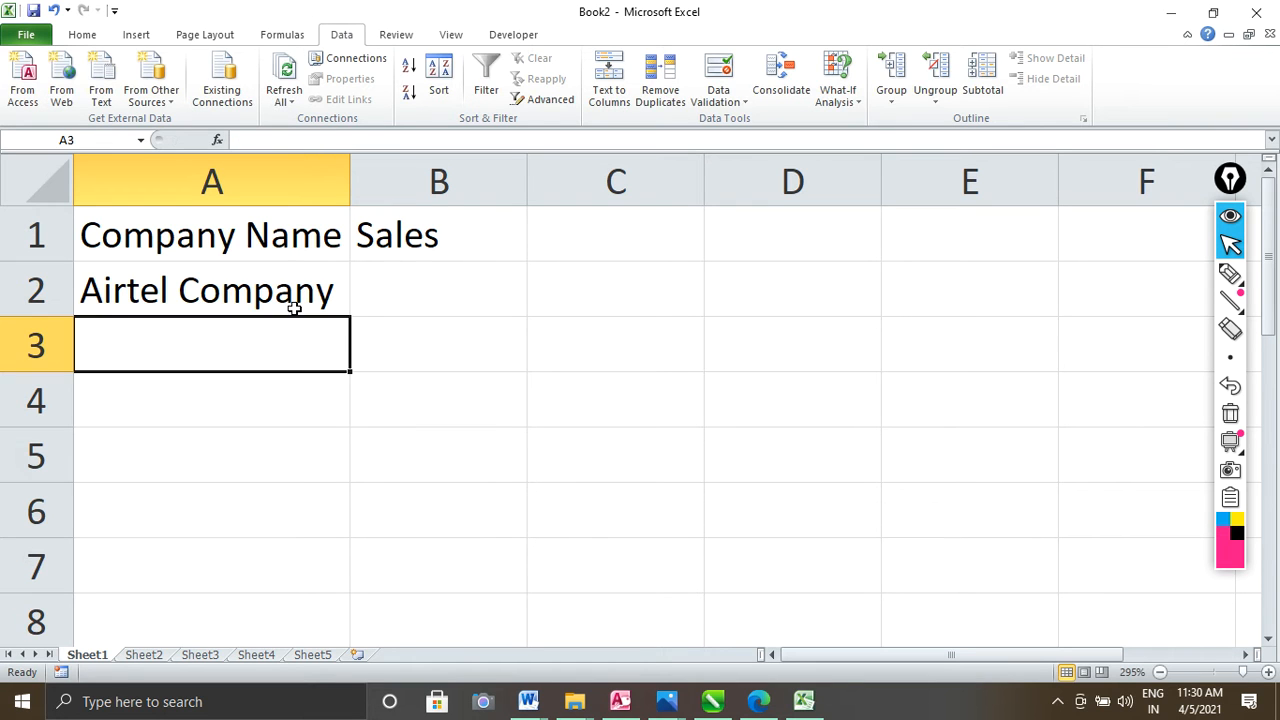
{"action": "type", "text": "Jio"}
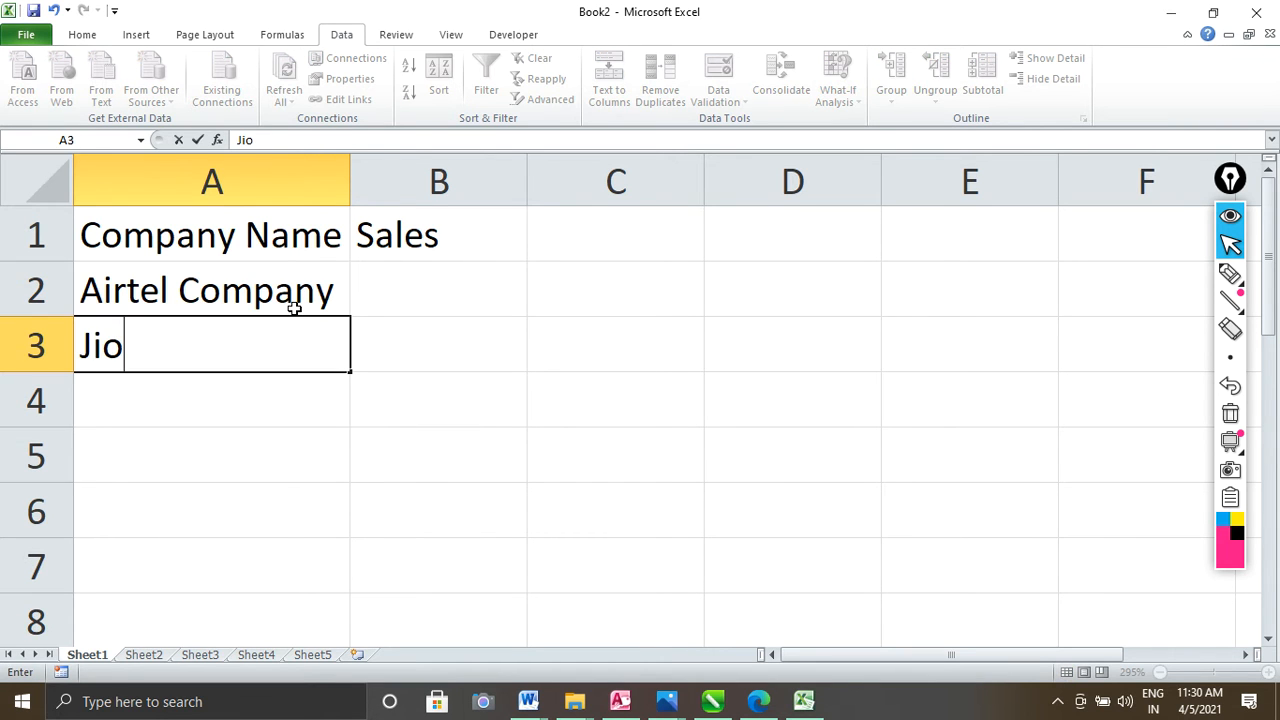
{"action": "type", "text": " Co"}
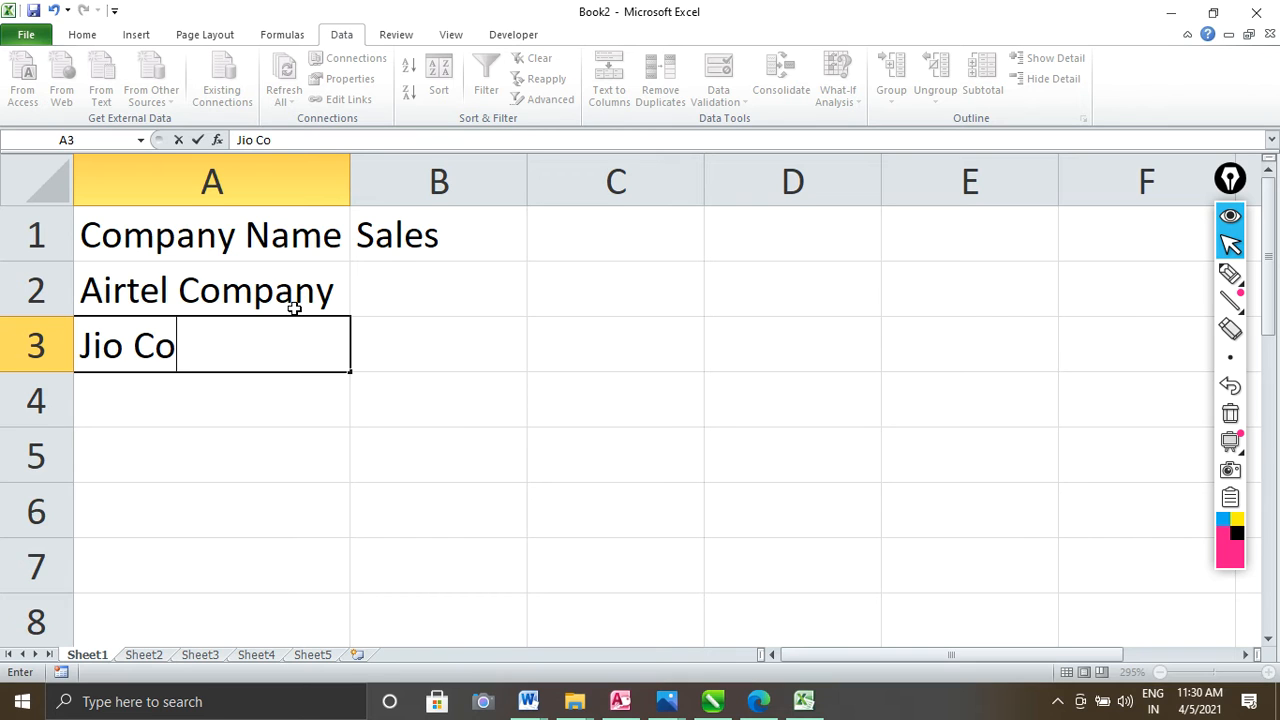
{"action": "type", "text": "mpany"}
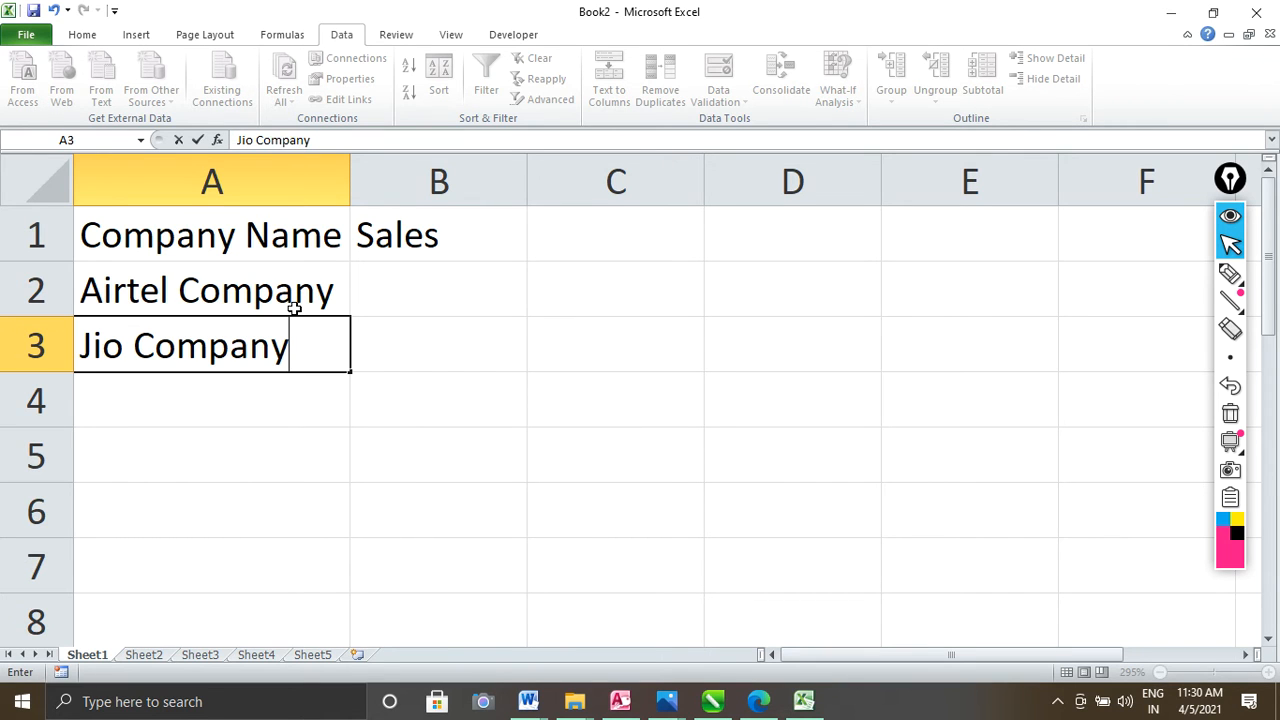
{"action": "key", "text": "Return"}
Enter Idia Company in cell A4 and HCl Company in cell A5
{"action": "type", "text": "Id"}
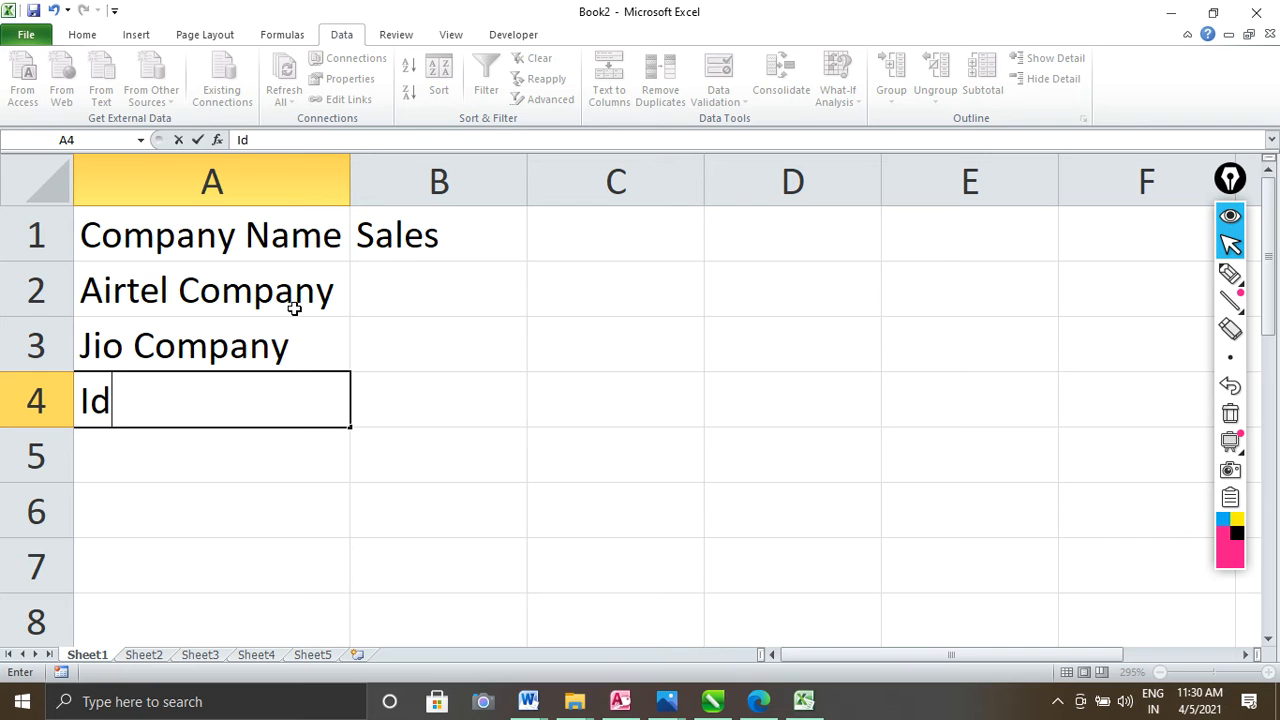
{"action": "type", "text": "ia Co"}
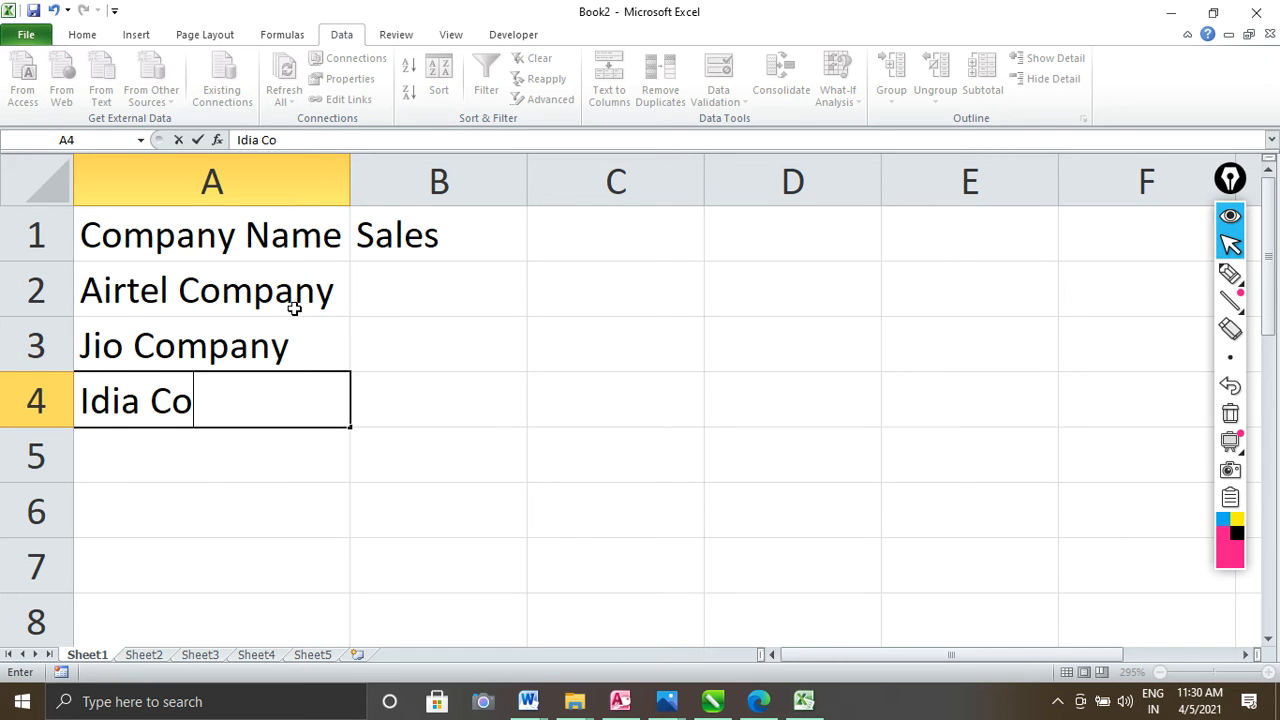
{"action": "type", "text": "mpany"}
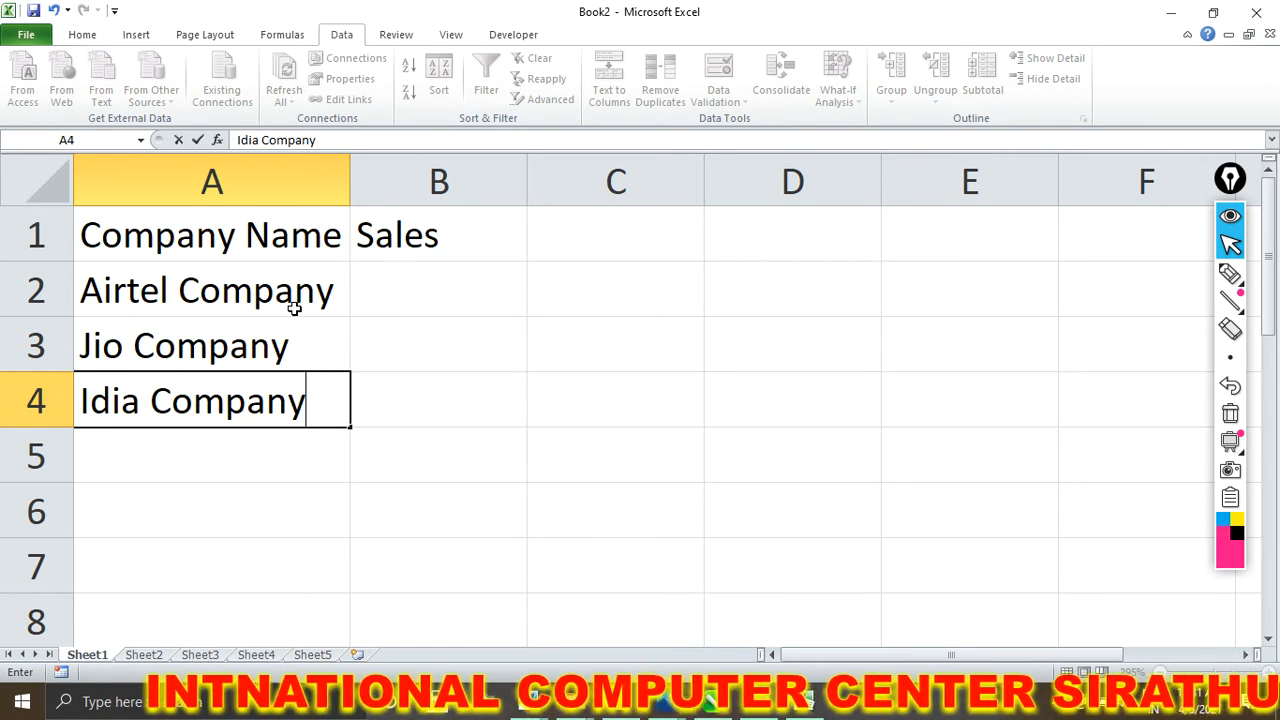
{"action": "key", "text": "Return"}
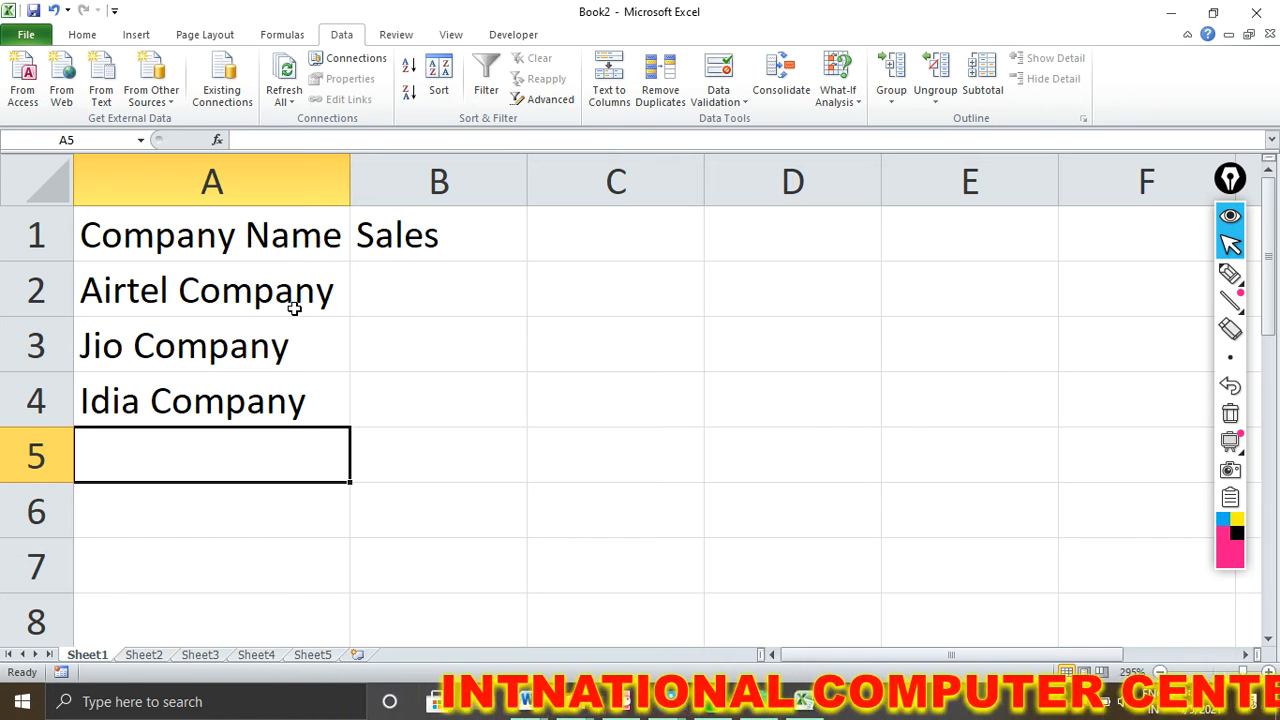
{"action": "type", "text": "HCl "}
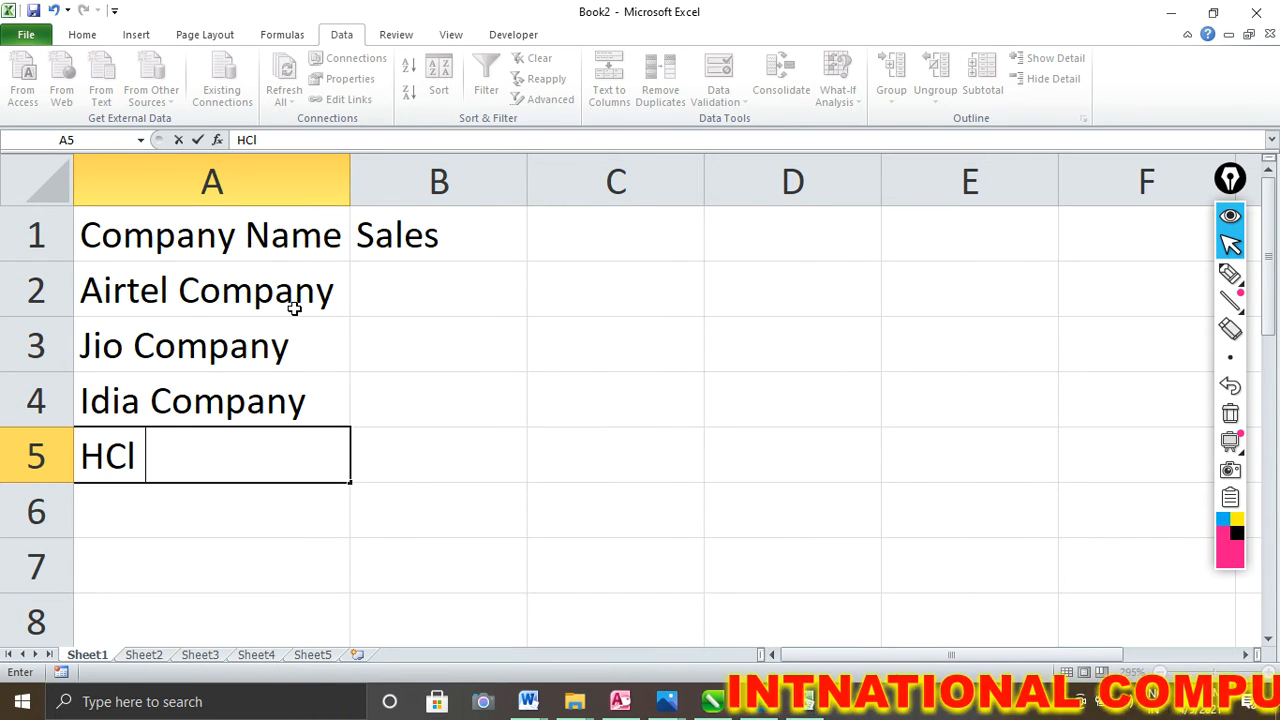
{"action": "type", "text": "Company"}
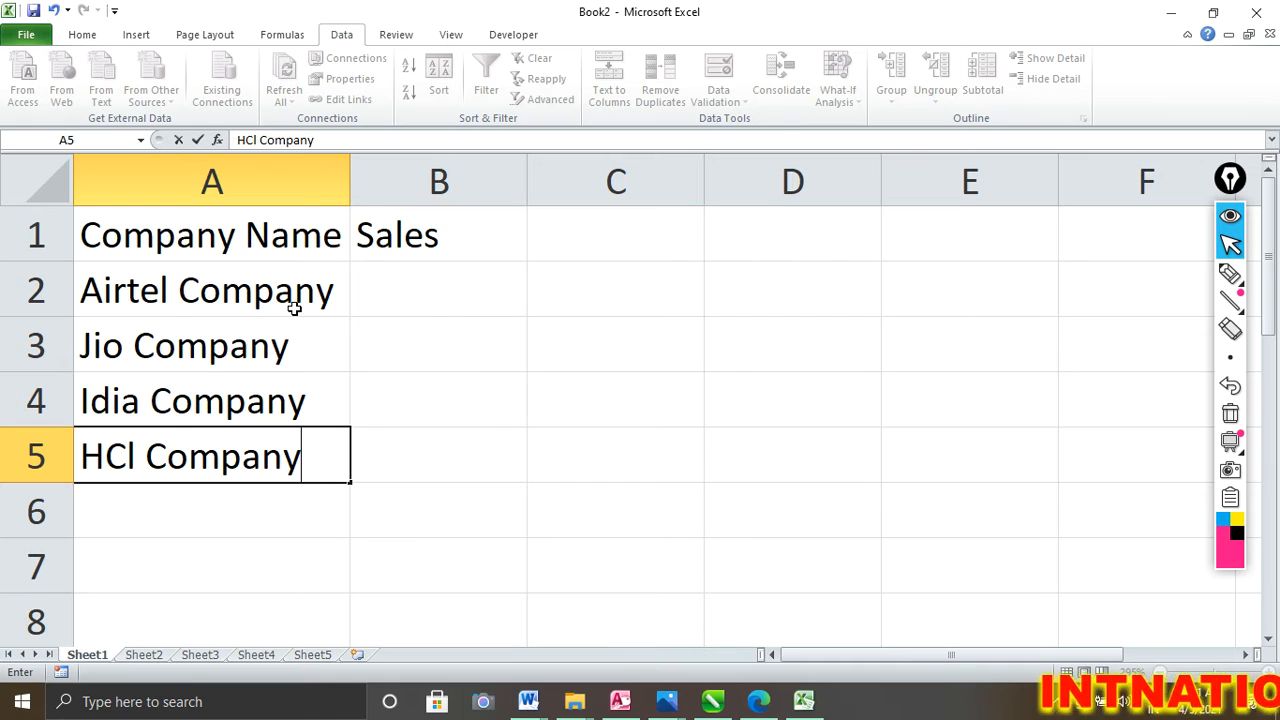
Fill in the sales figures 6000, 12000, 8000 and 25000 in cells B2 to B5
{"action": "left_click", "coordinate": [382, 305]}
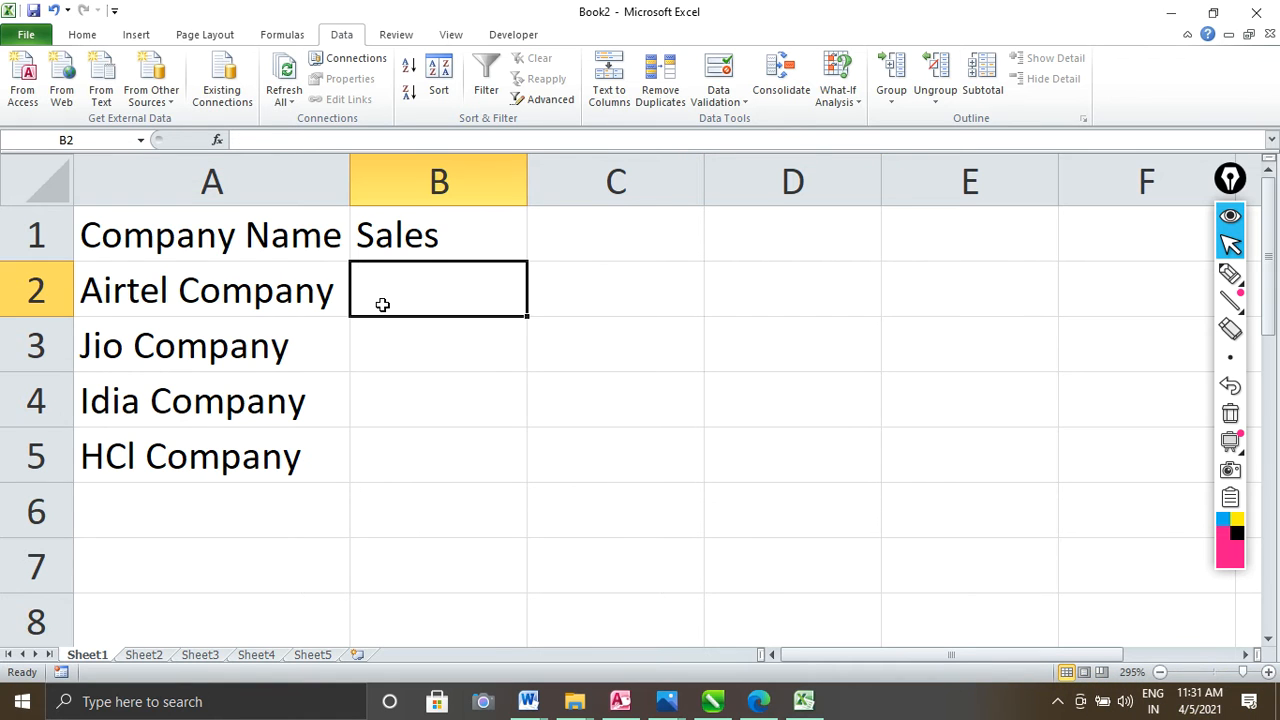
{"action": "type", "text": "6000"}
{"action": "left_click", "coordinate": [425, 338]}
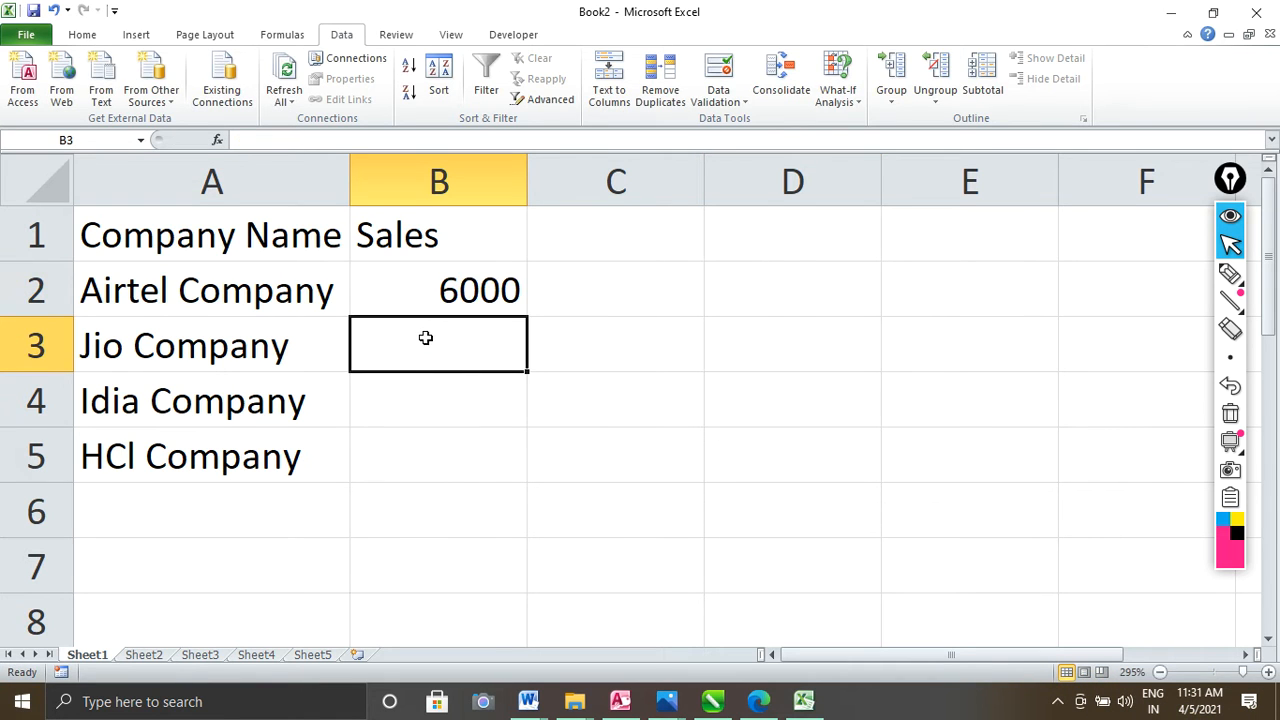
{"action": "type", "text": "12000"}
{"action": "left_click", "coordinate": [427, 392]}
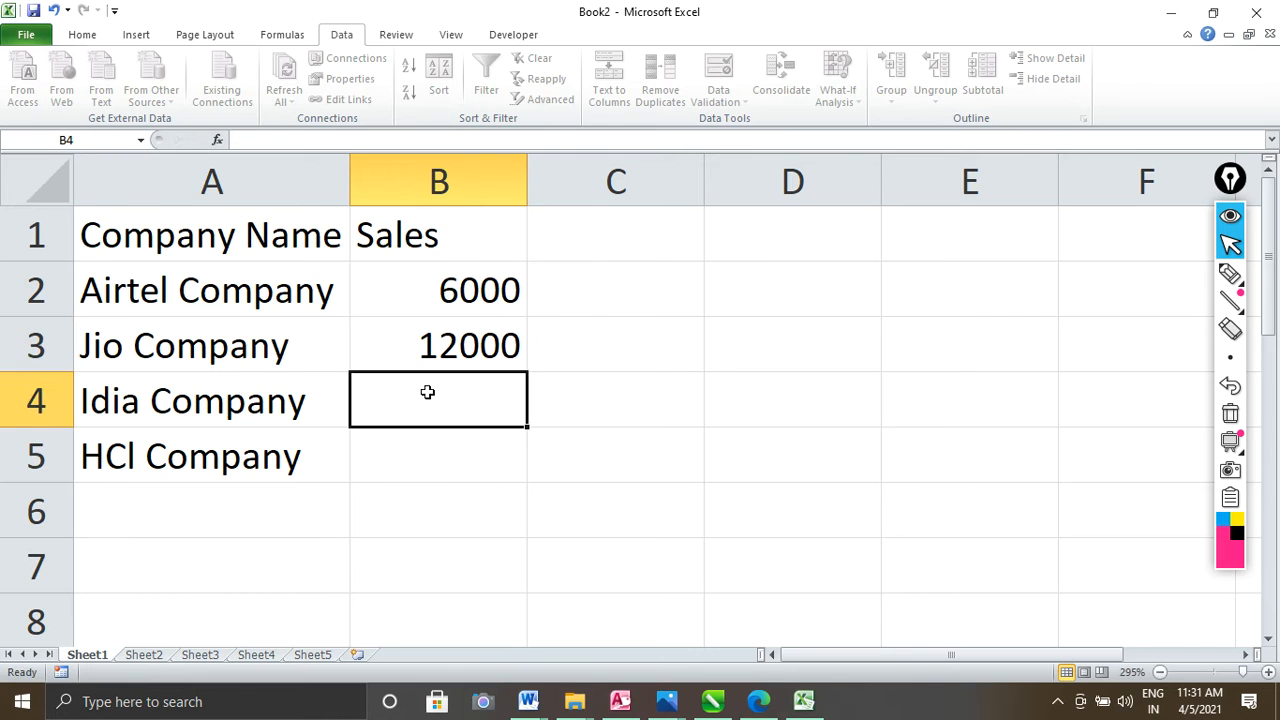
{"action": "type", "text": "8000"}
{"action": "left_click", "coordinate": [451, 438]}
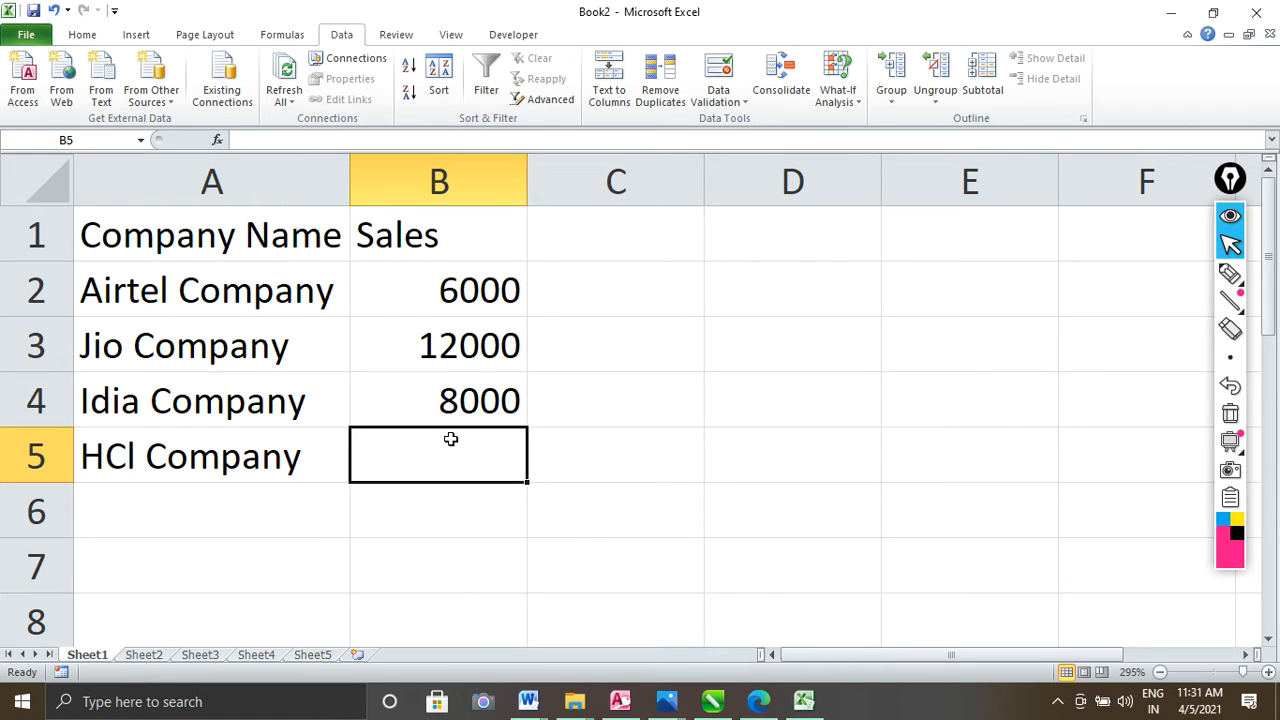
{"action": "type", "text": "25000"}
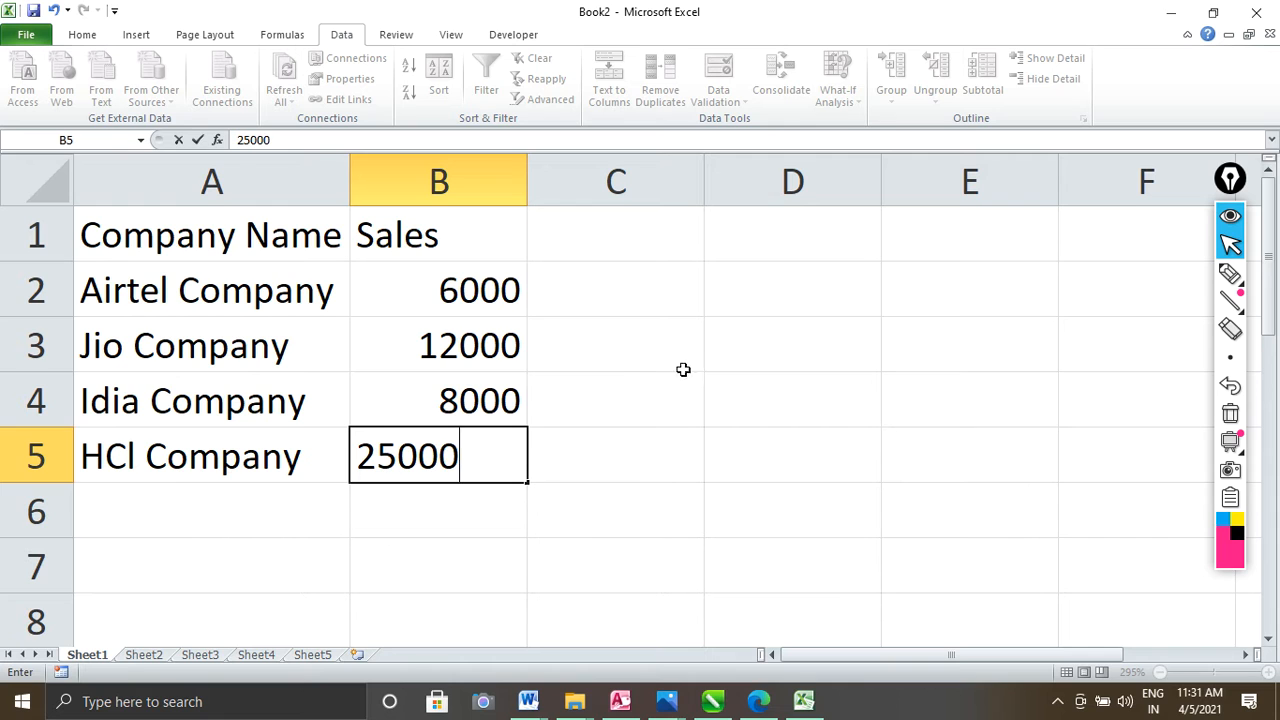
{"action": "left_click", "coordinate": [780, 320]}
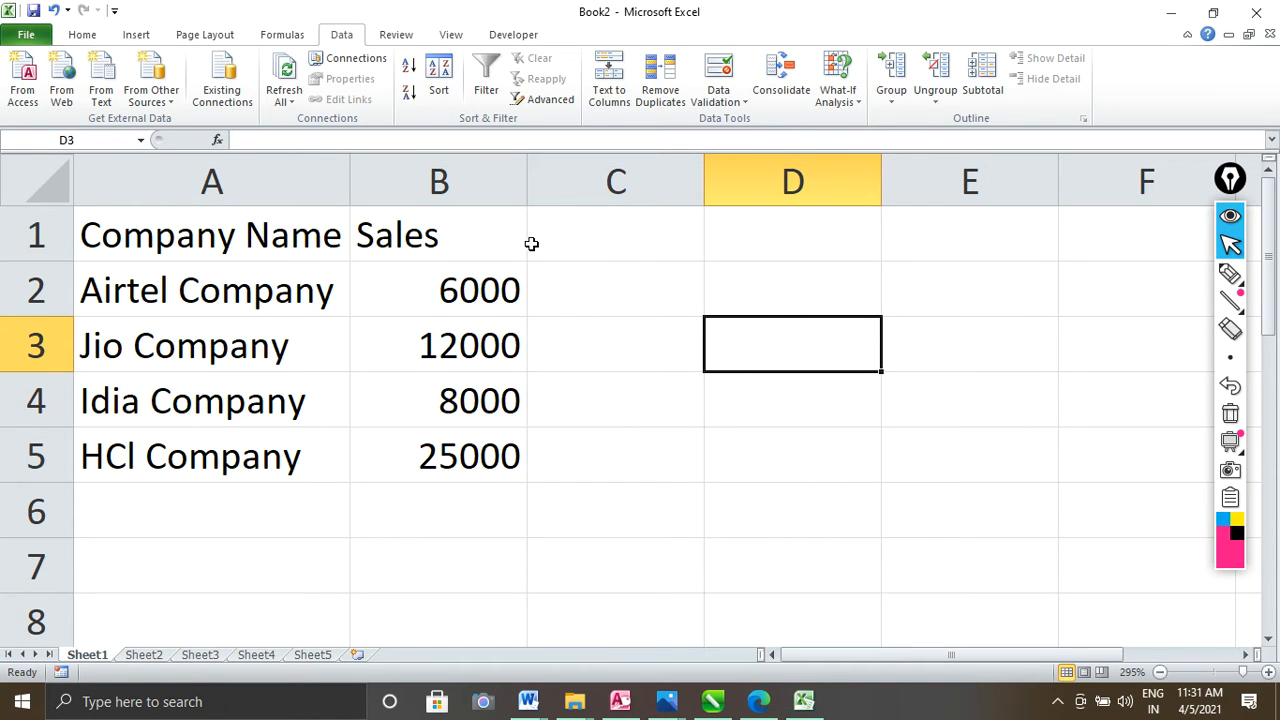
Enter the label Con- in cell D2
{"action": "left_click", "coordinate": [788, 253]}
{"action": "left_click", "coordinate": [765, 300]}
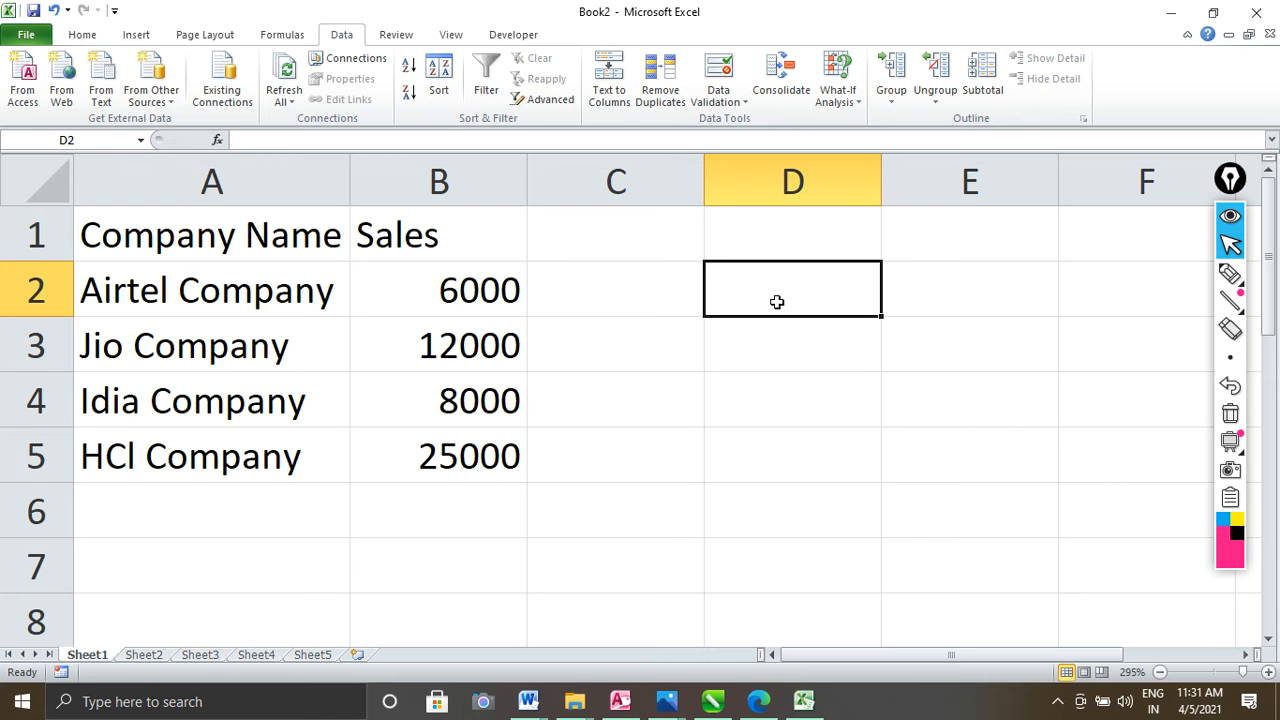
{"action": "type", "text": "Con"}
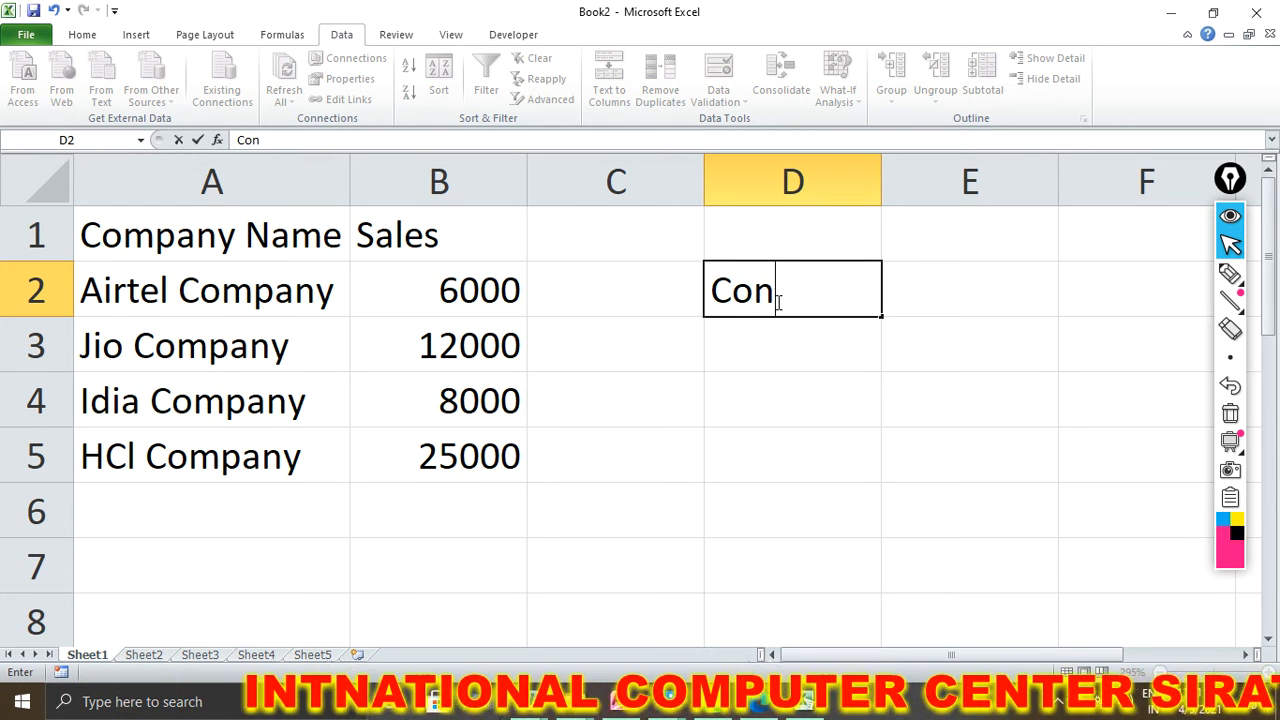
{"action": "type", "text": "s"}
{"action": "key", "text": "BackSpace"}
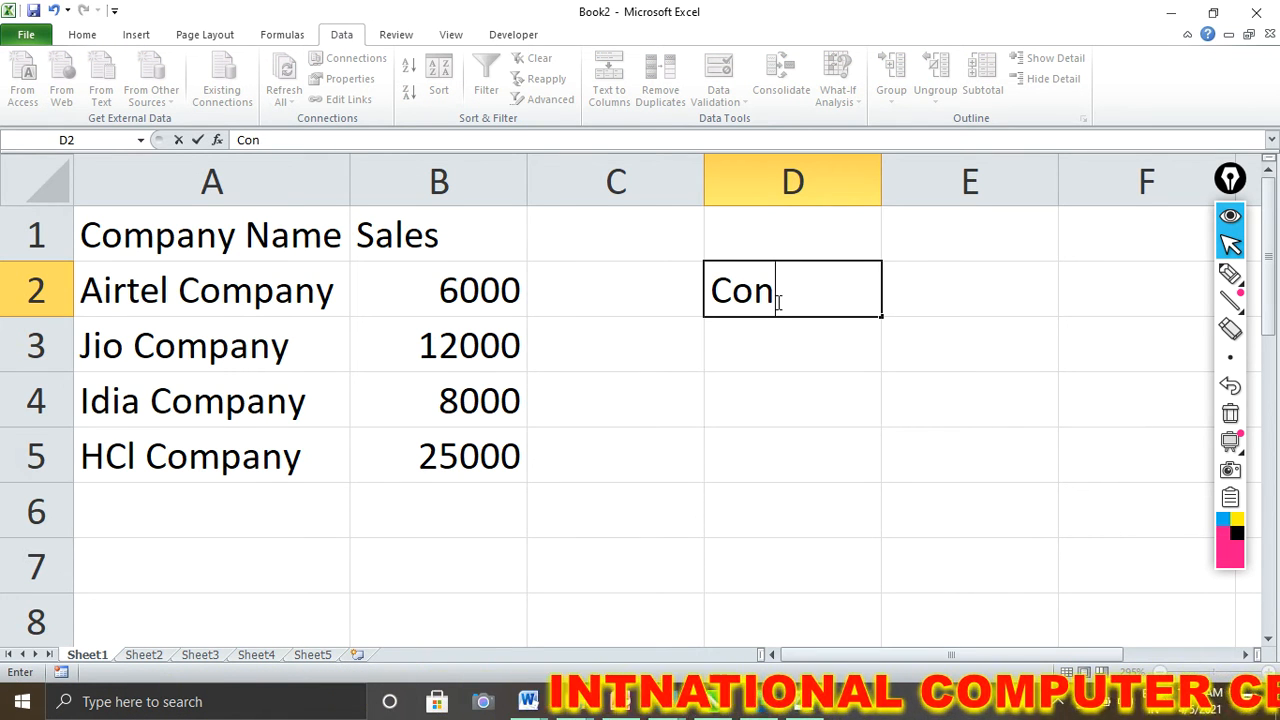
{"action": "type", "text": "-"}
{"action": "key", "text": "Return"}
{"action": "left_click", "coordinate": [906, 285]}
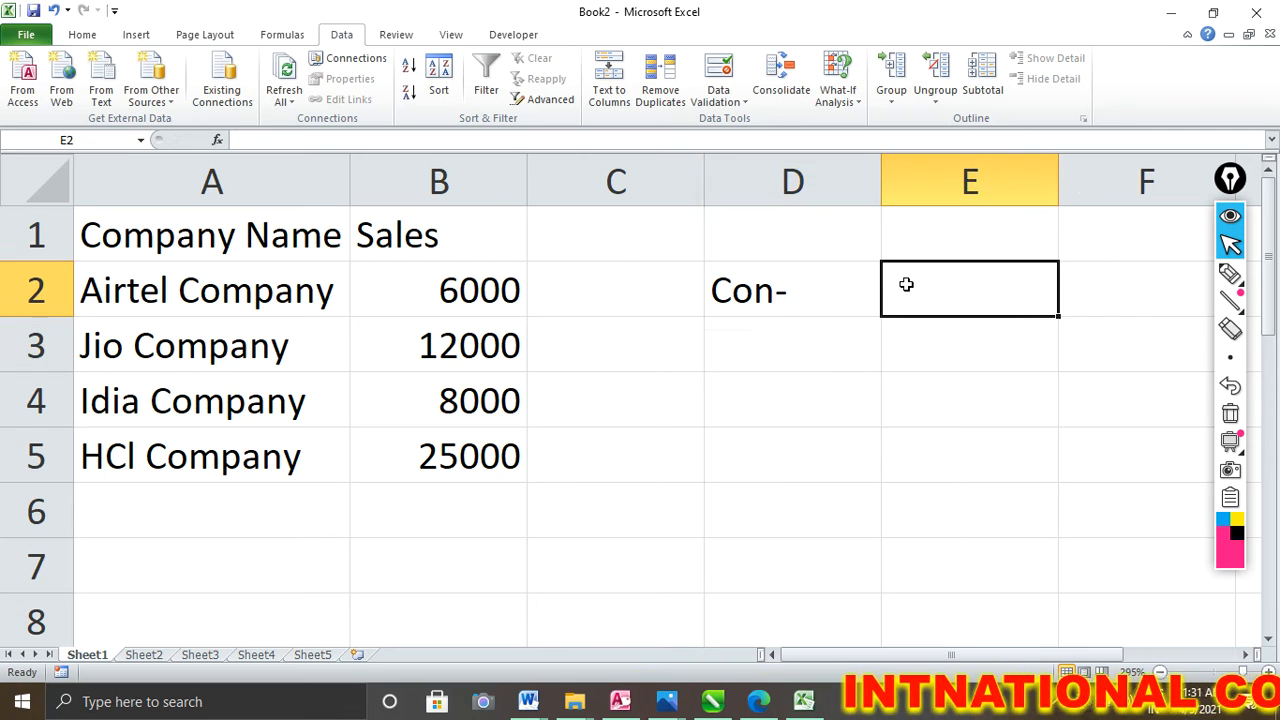
Apply All Borders to cells D2:E2
{"action": "left_click_drag", "start_coordinate": [790, 288], "coordinate": [889, 277]}
{"action": "left_click", "coordinate": [82, 34]}
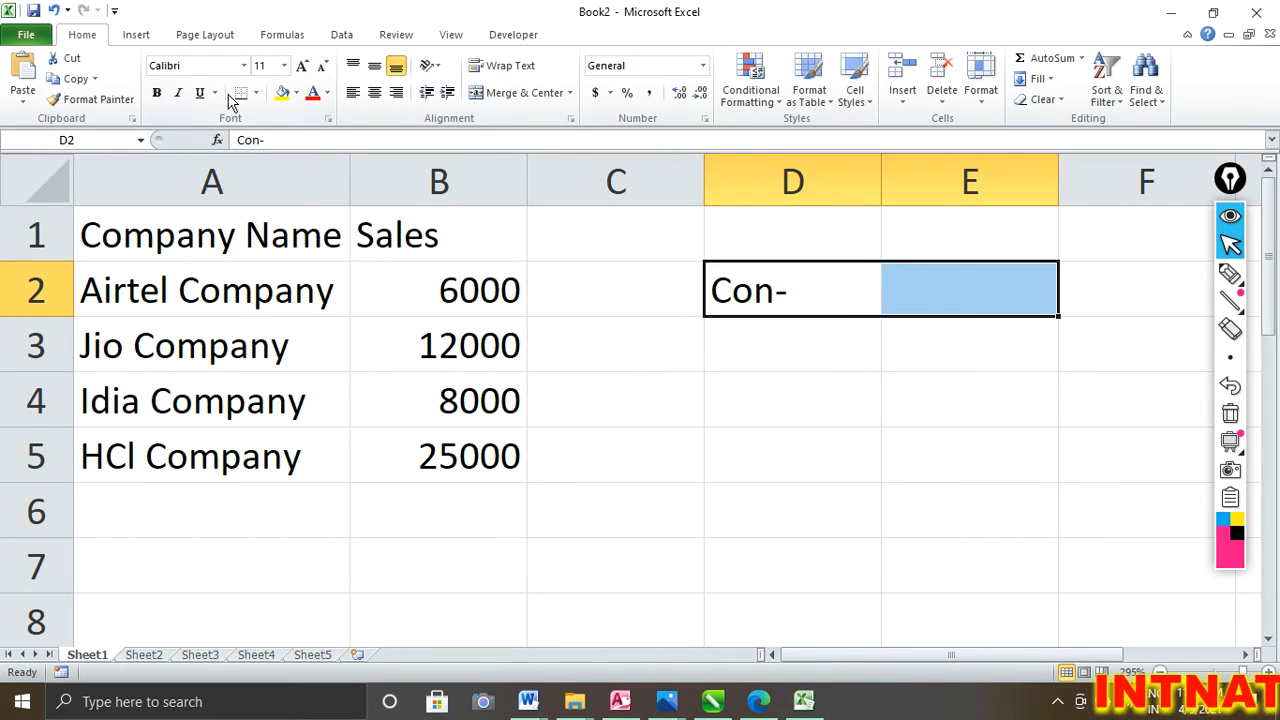
{"action": "left_click", "coordinate": [256, 93]}
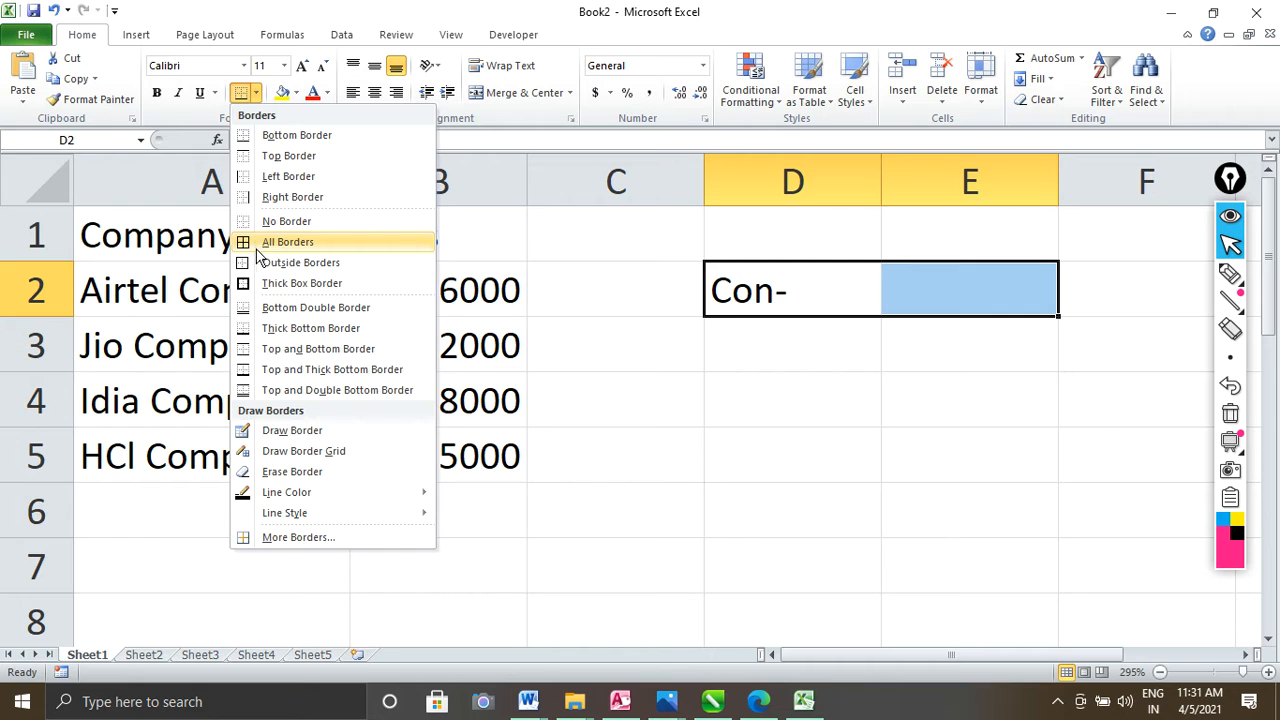
{"action": "left_click", "coordinate": [258, 250]}
{"action": "left_click", "coordinate": [878, 366]}
Start a Sum consolidation in cell E2 and add cell B2 of Sheet1 as its first reference
{"action": "left_click", "coordinate": [983, 308]}
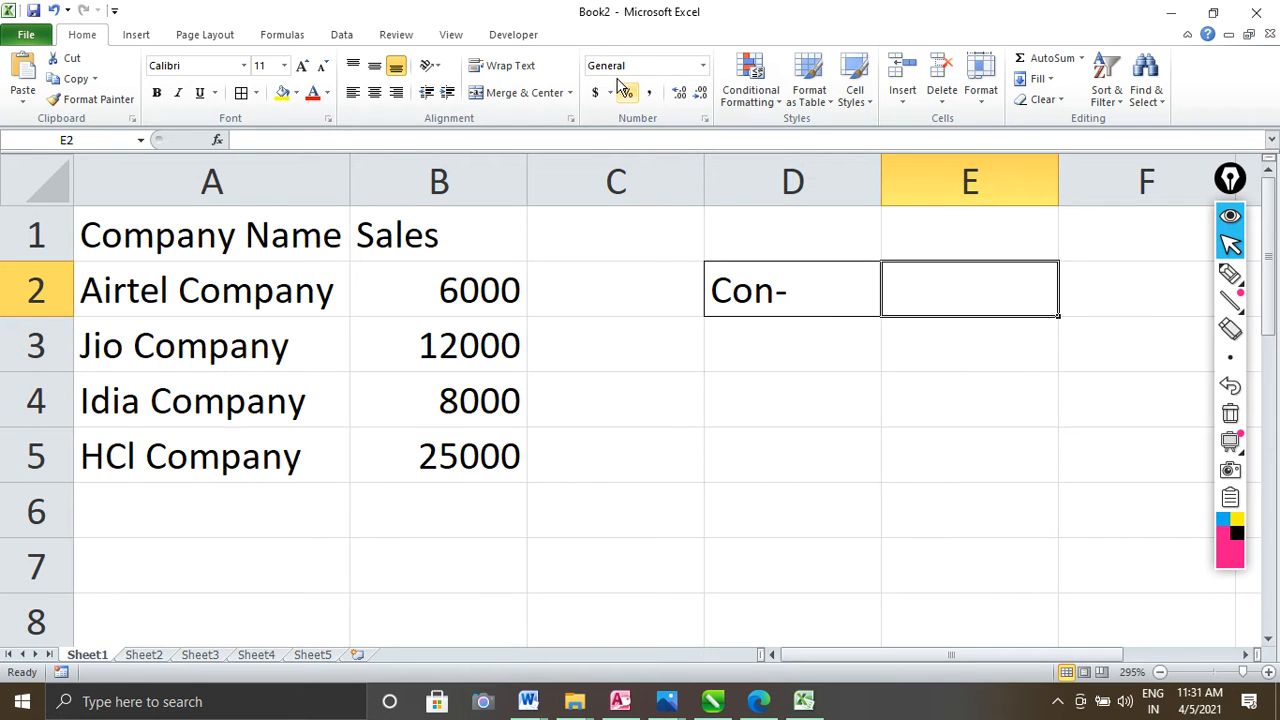
{"action": "left_click", "coordinate": [340, 36]}
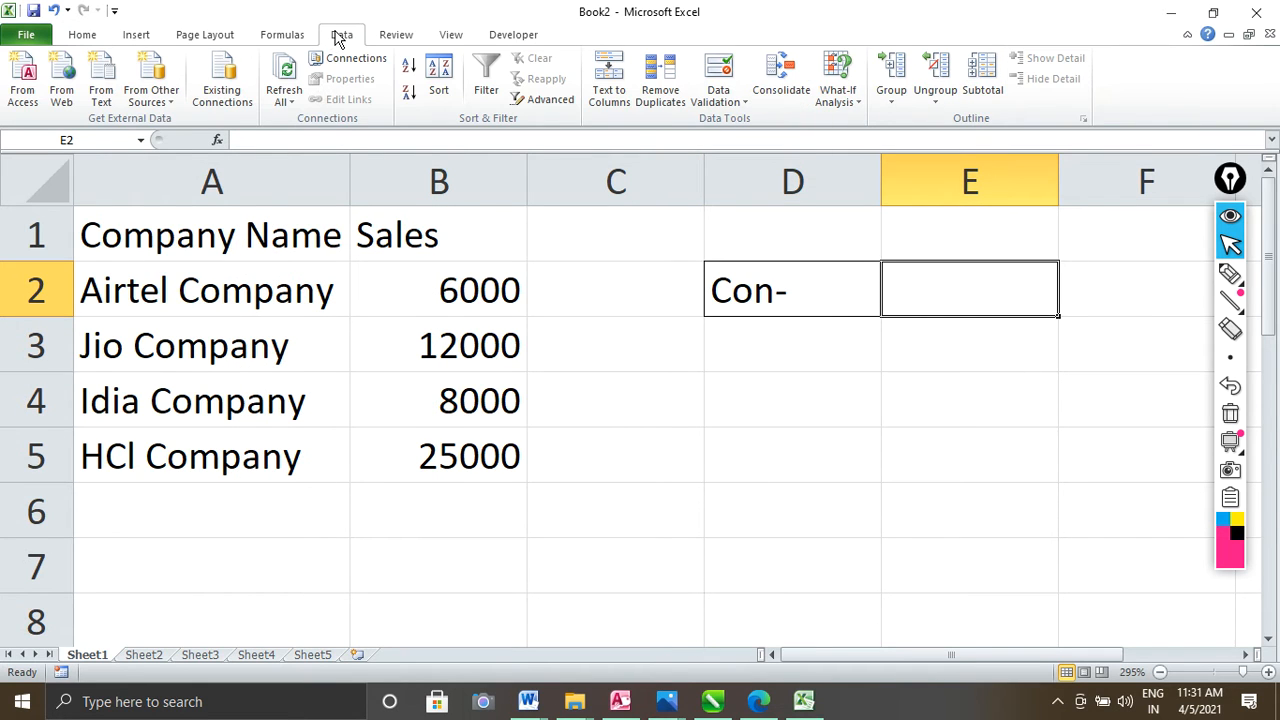
{"action": "left_click", "coordinate": [772, 92]}
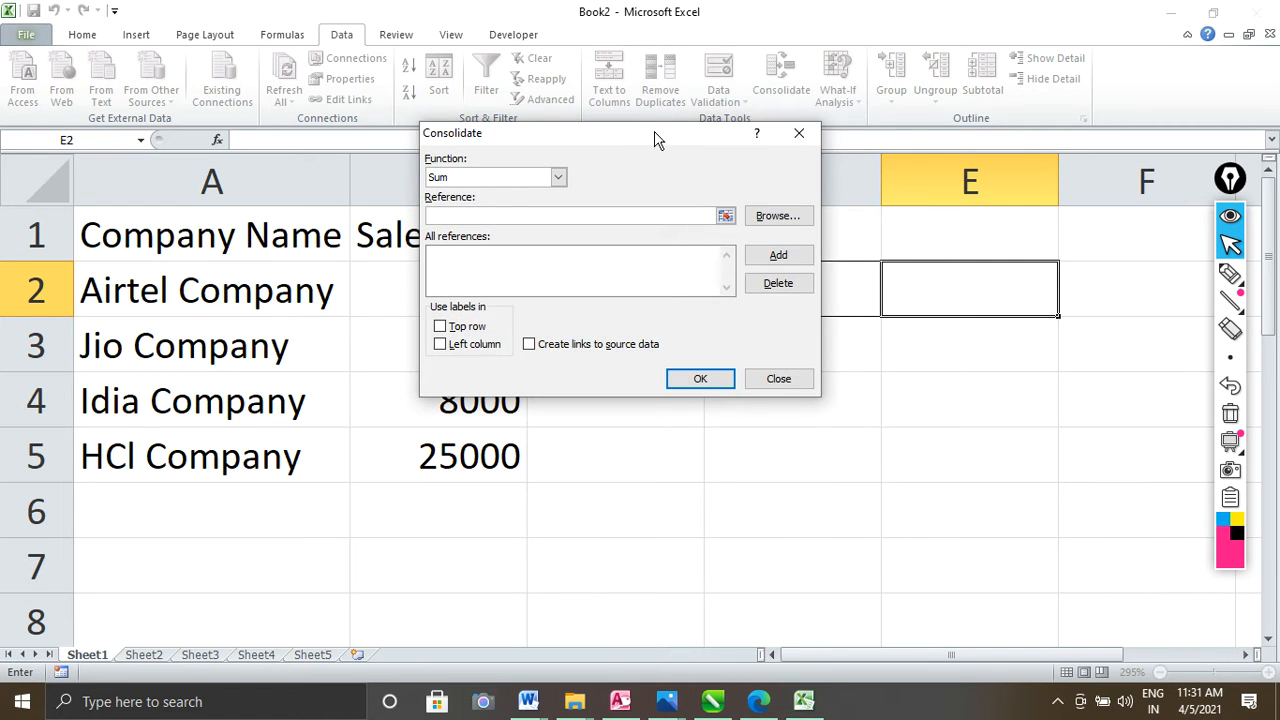
{"action": "left_click_drag", "start_coordinate": [659, 112], "coordinate": [1096, 18]}
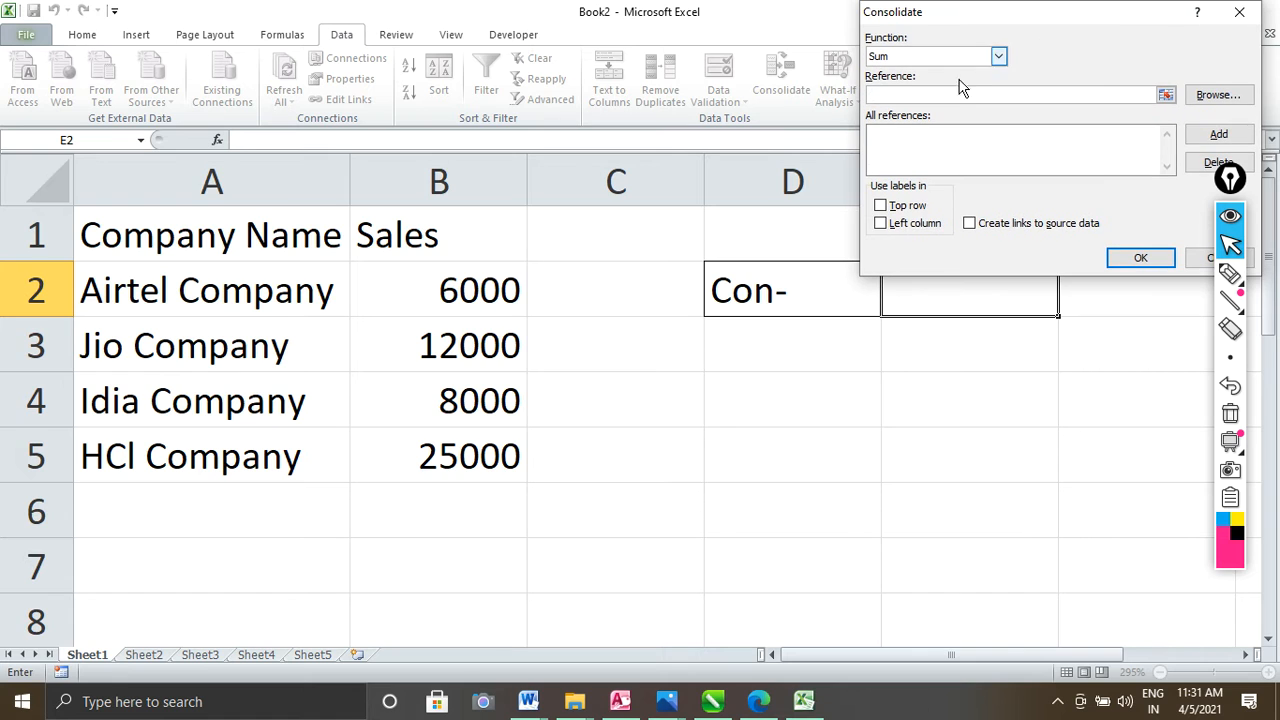
{"action": "left_click", "coordinate": [443, 305]}
{"action": "left_click", "coordinate": [1219, 134]}
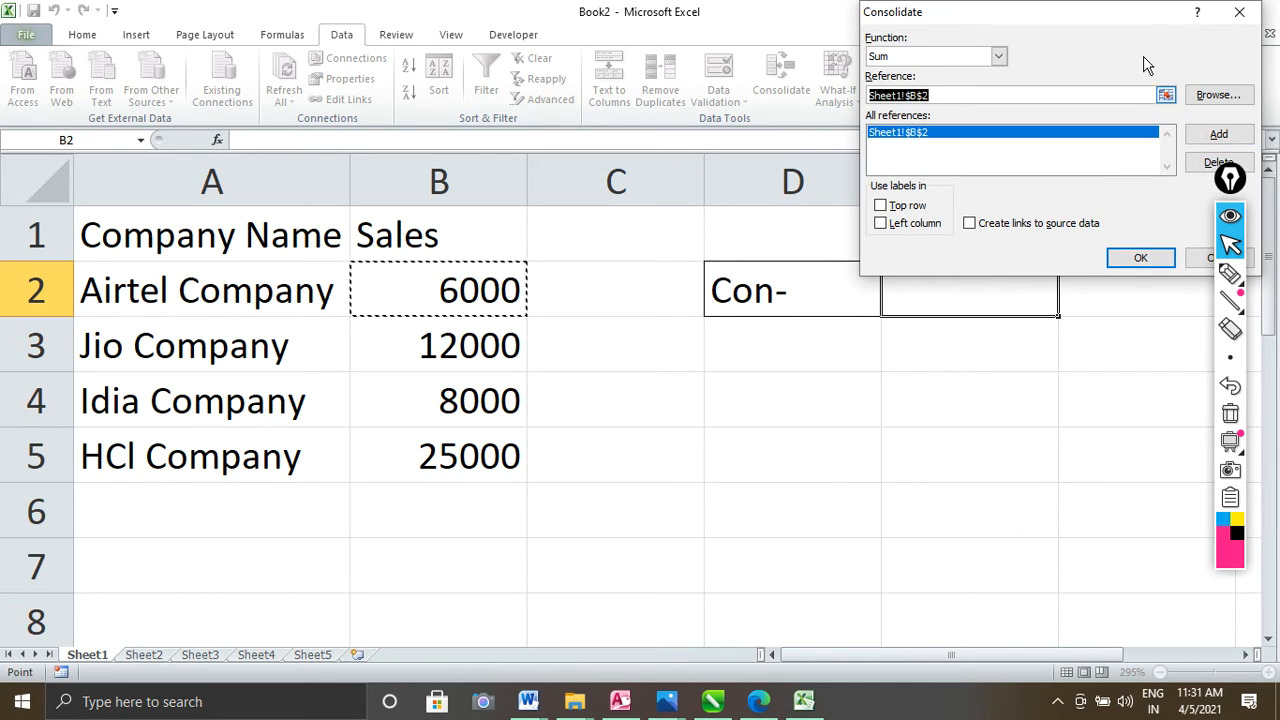
Add cells B3, B4 and B5 to the consolidation's references and complete it
{"action": "left_click_drag", "start_coordinate": [1140, 14], "coordinate": [1083, 21]}
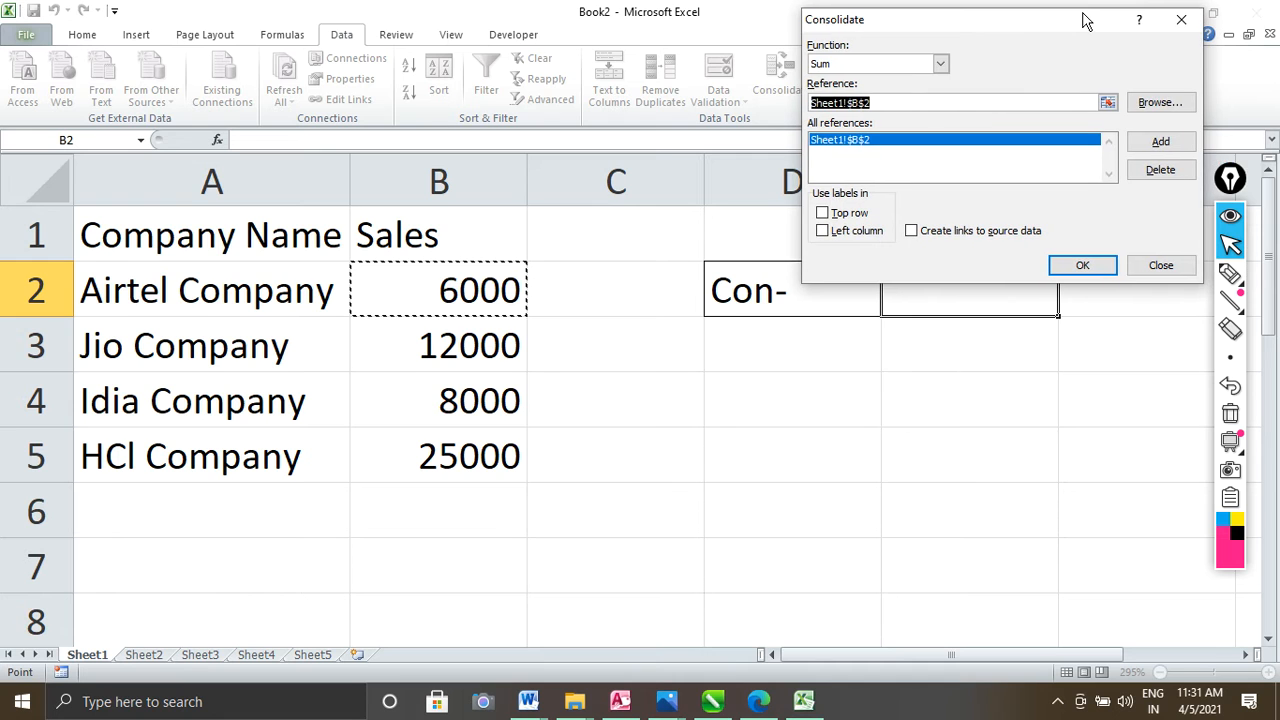
{"action": "left_click", "coordinate": [485, 345]}
{"action": "left_click", "coordinate": [1162, 143]}
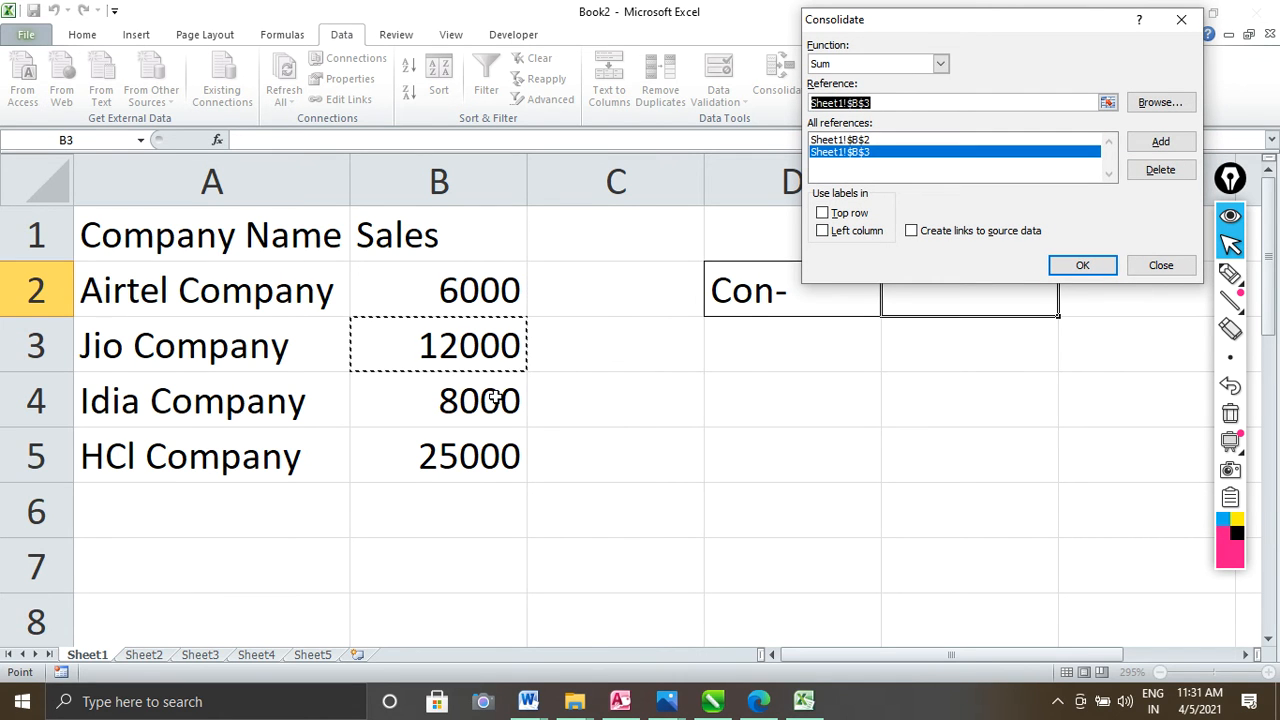
{"action": "left_click", "coordinate": [493, 398]}
{"action": "left_click", "coordinate": [1160, 141]}
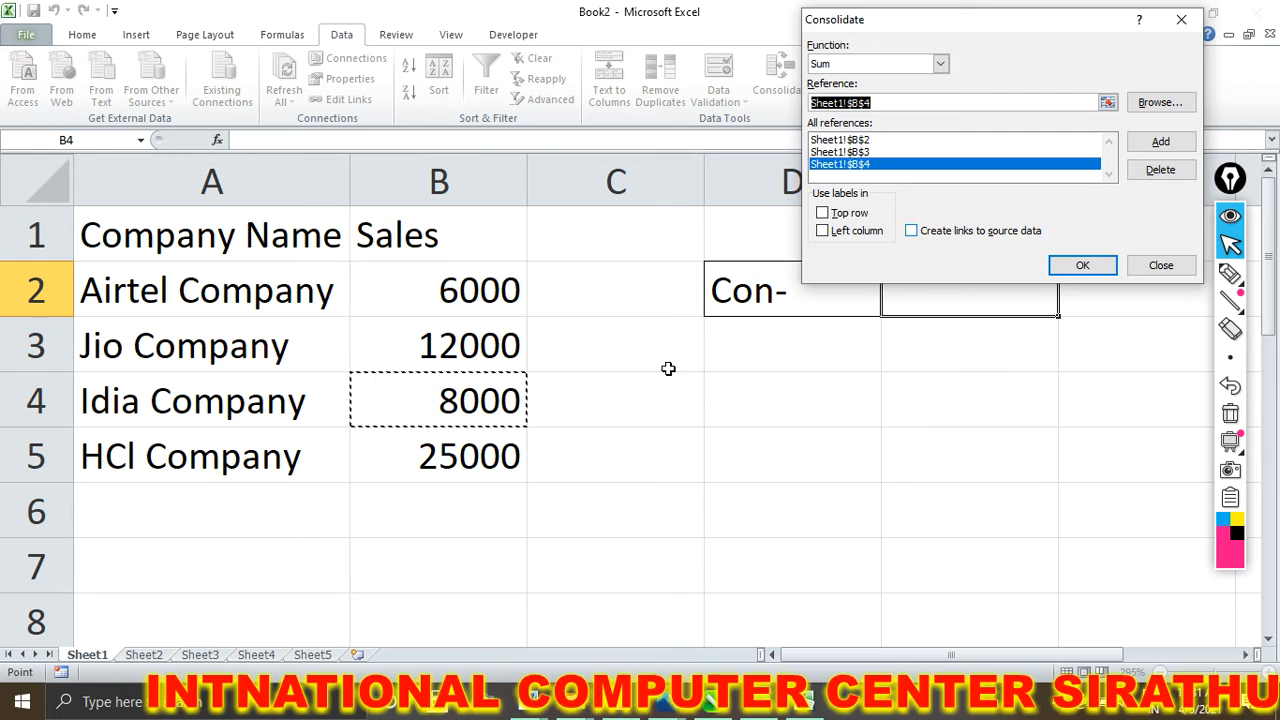
{"action": "left_click", "coordinate": [445, 460]}
{"action": "left_click", "coordinate": [1160, 143]}
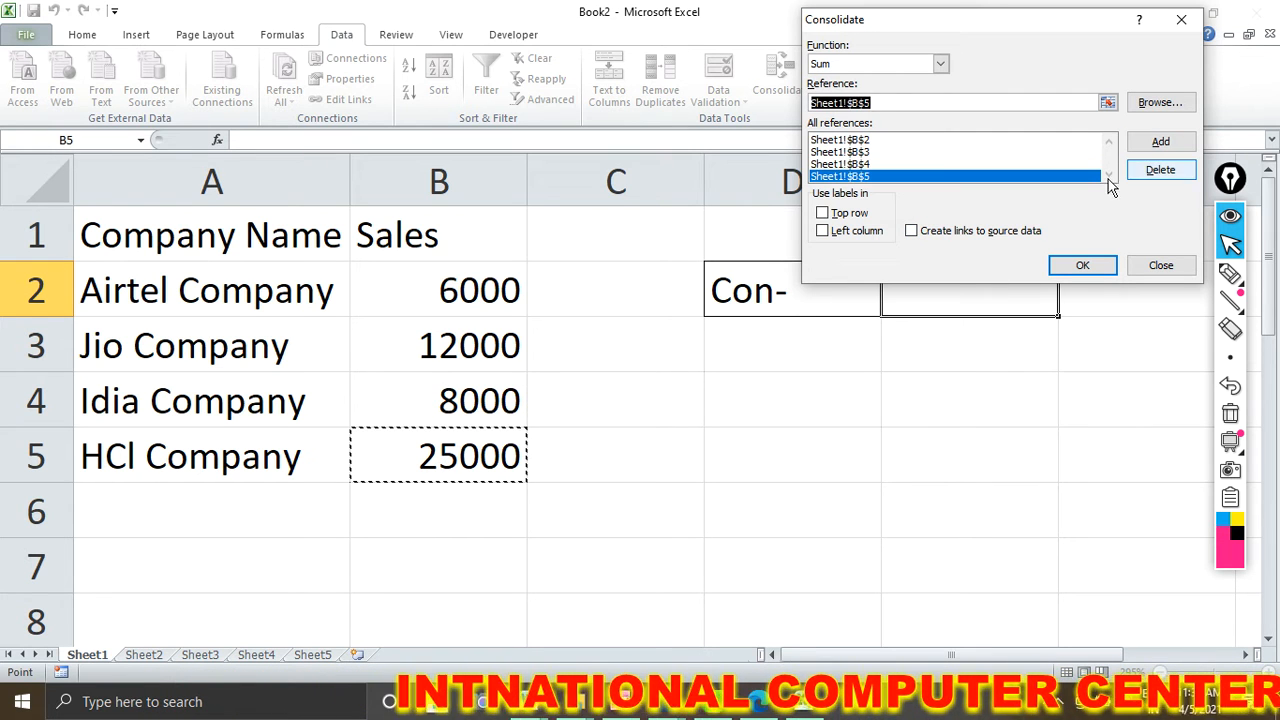
{"action": "left_click", "coordinate": [1080, 266]}
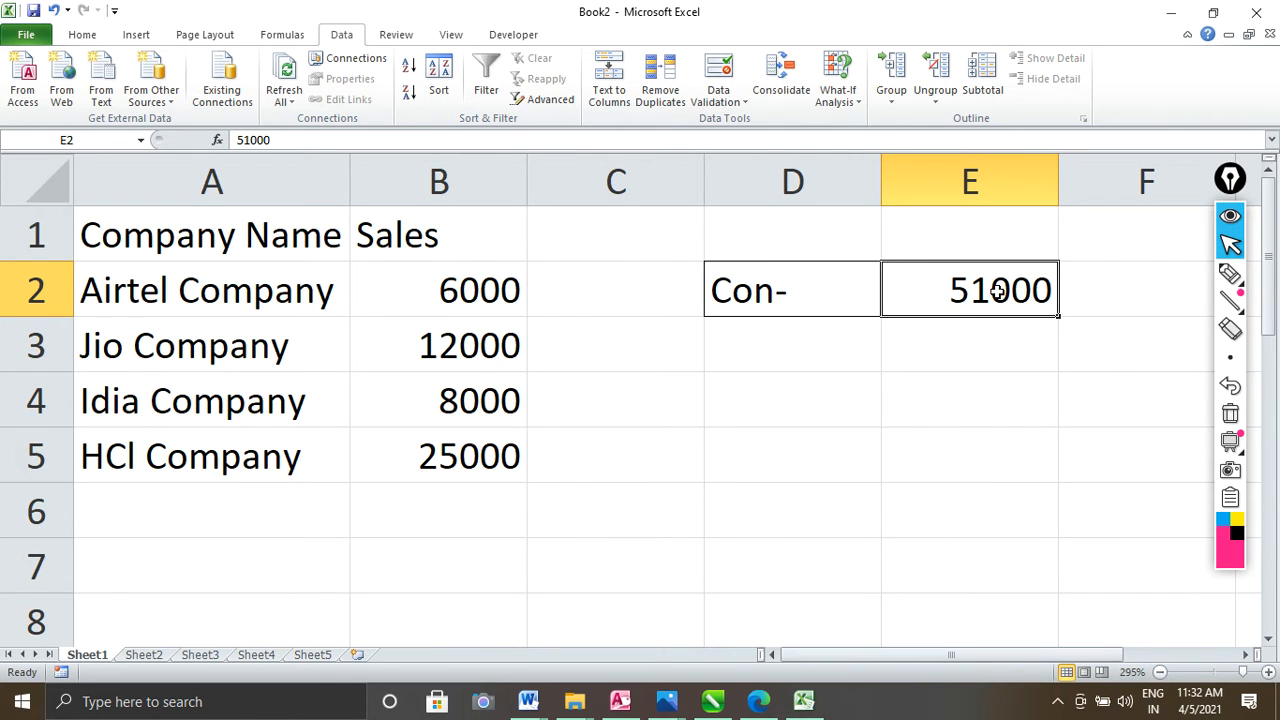
Repeat the same Sum consolidation of B2 to B5 in cells E4 and D5
{"action": "left_click", "coordinate": [904, 424]}
{"action": "left_click", "coordinate": [781, 78]}
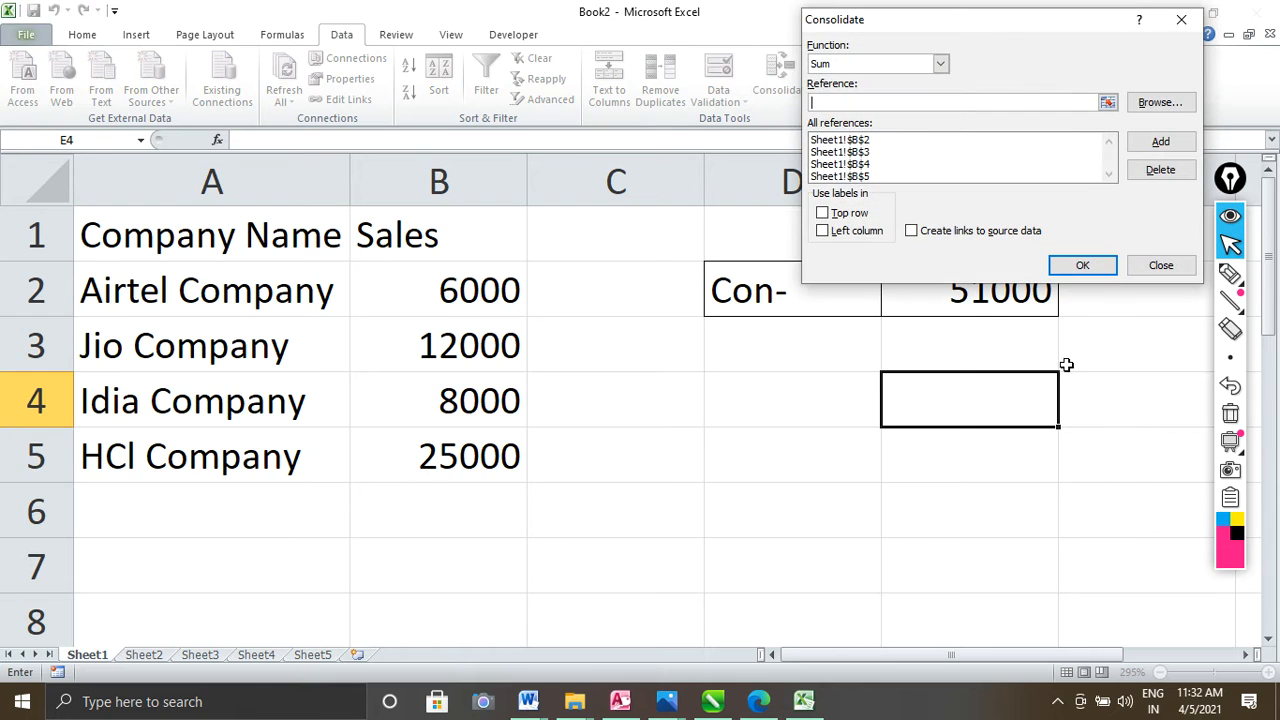
{"action": "left_click", "coordinate": [1082, 266]}
{"action": "left_click", "coordinate": [774, 449]}
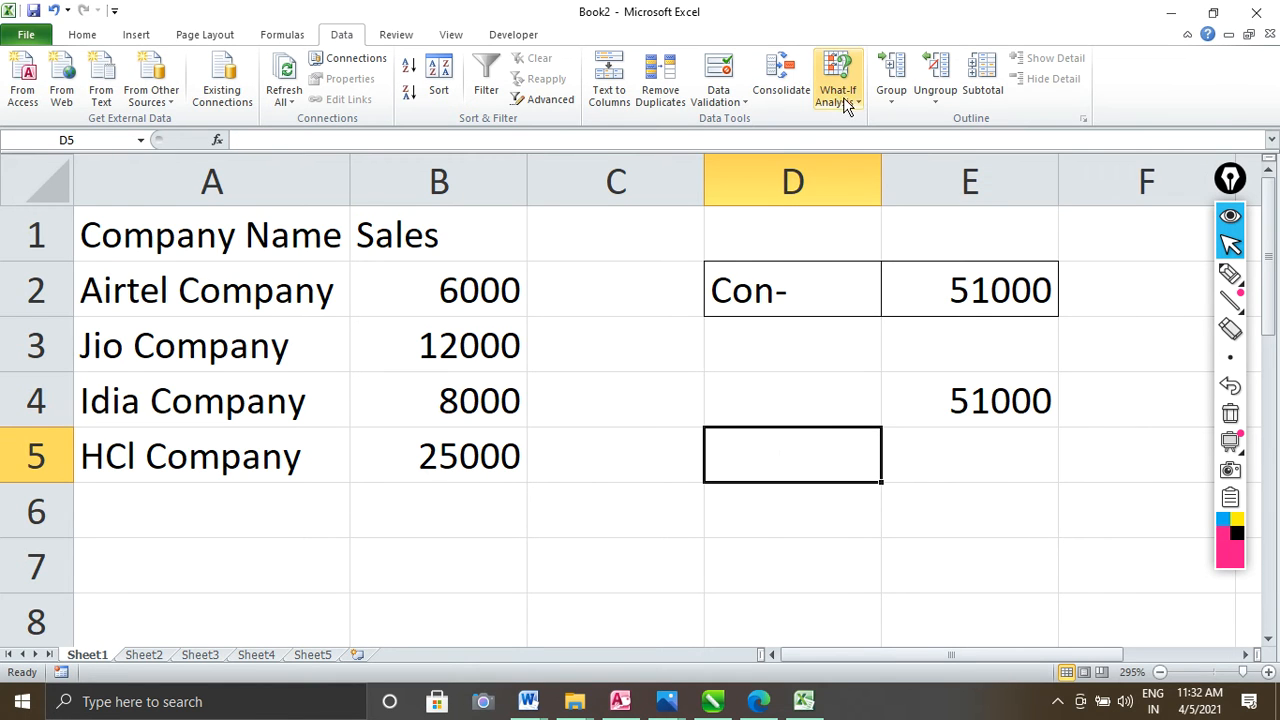
{"action": "left_click", "coordinate": [795, 98]}
{"action": "left_click", "coordinate": [1063, 265]}
{"action": "left_click", "coordinate": [941, 451]}
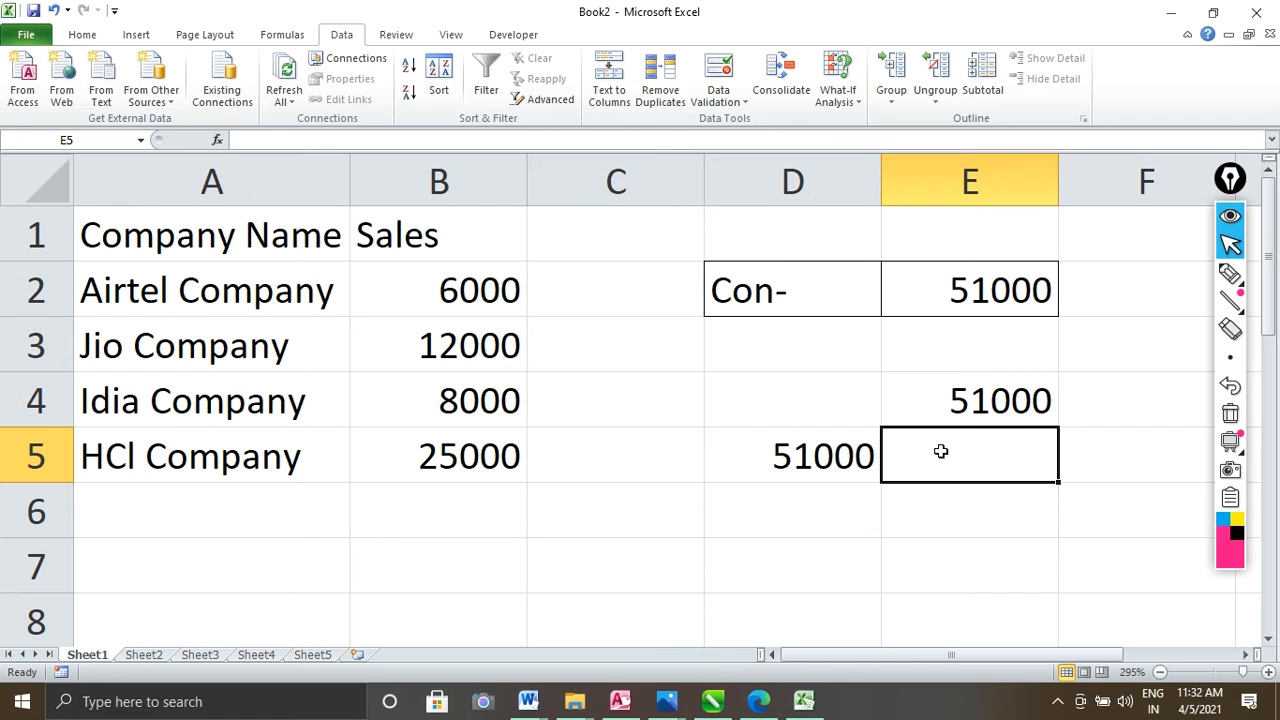
{"action": "left_click", "coordinate": [837, 88]}
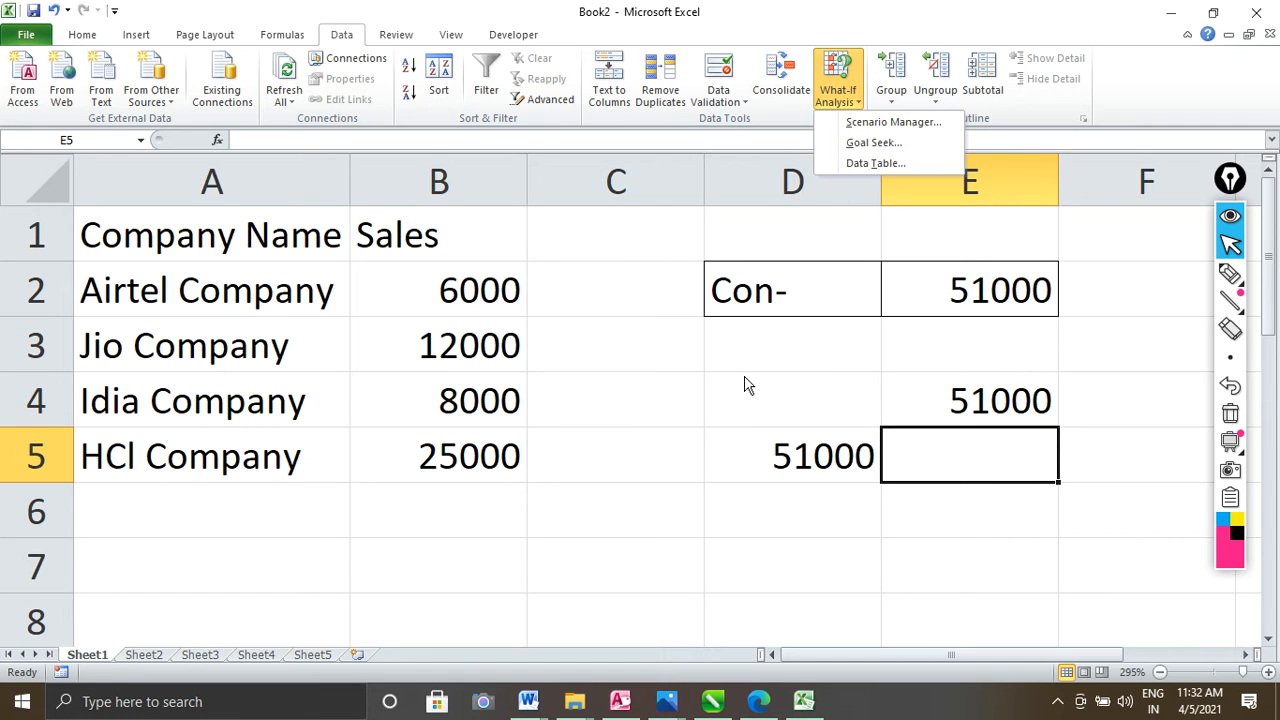
{"action": "left_click", "coordinate": [667, 404]}
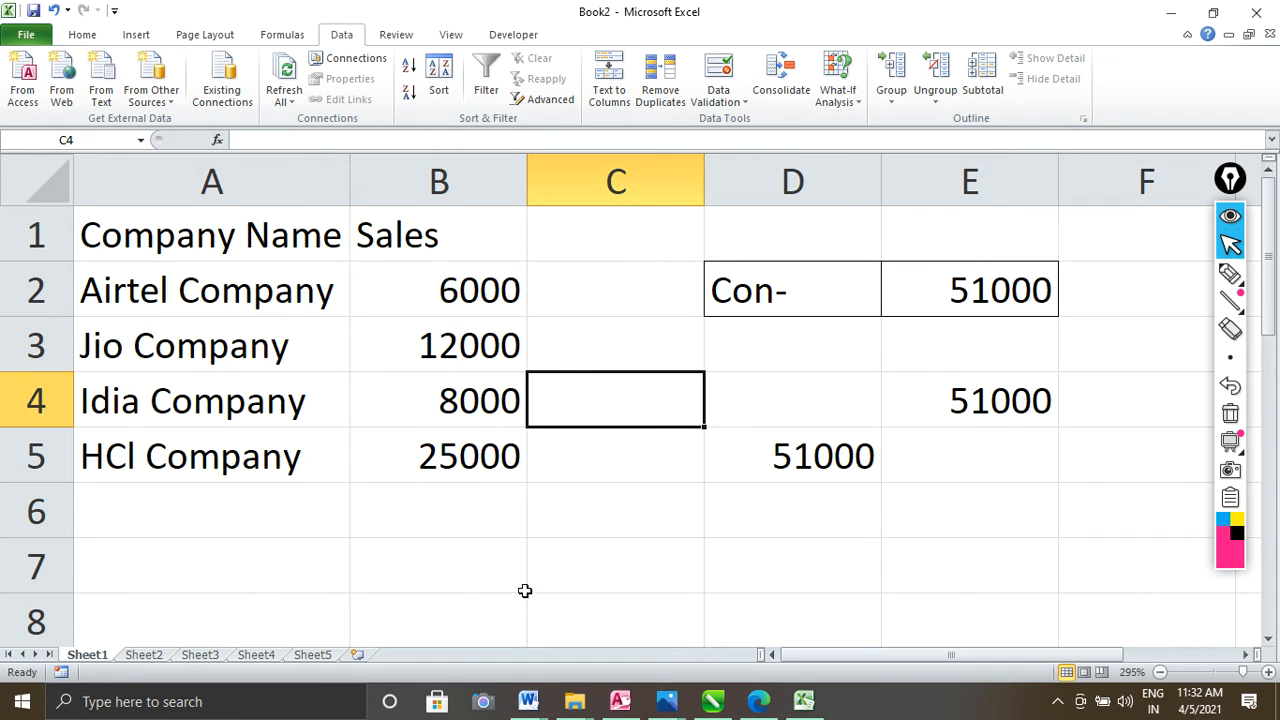
On Sheet5, enter 5% in cell A1, 12 in A2 and 2000 in A3
{"action": "left_click", "coordinate": [308, 655]}
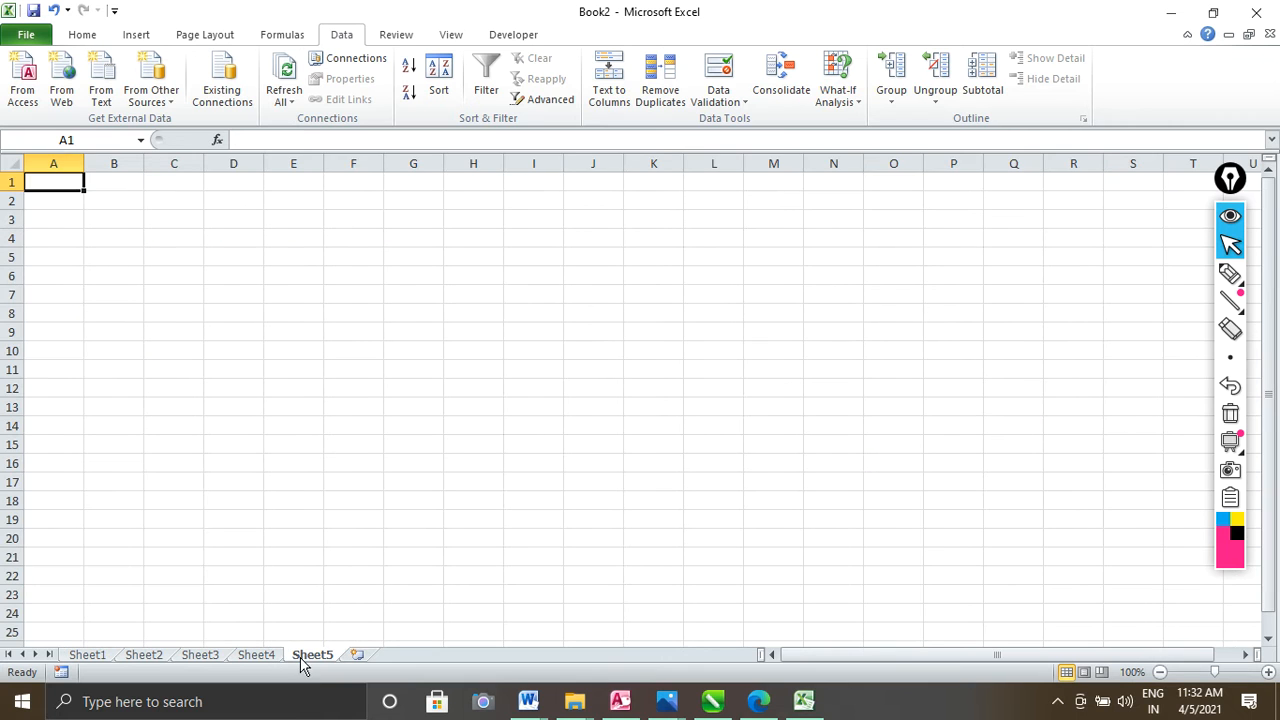
{"action": "scroll", "coordinate": [332, 507], "scroll_direction": "up", "scroll_amount": 11}
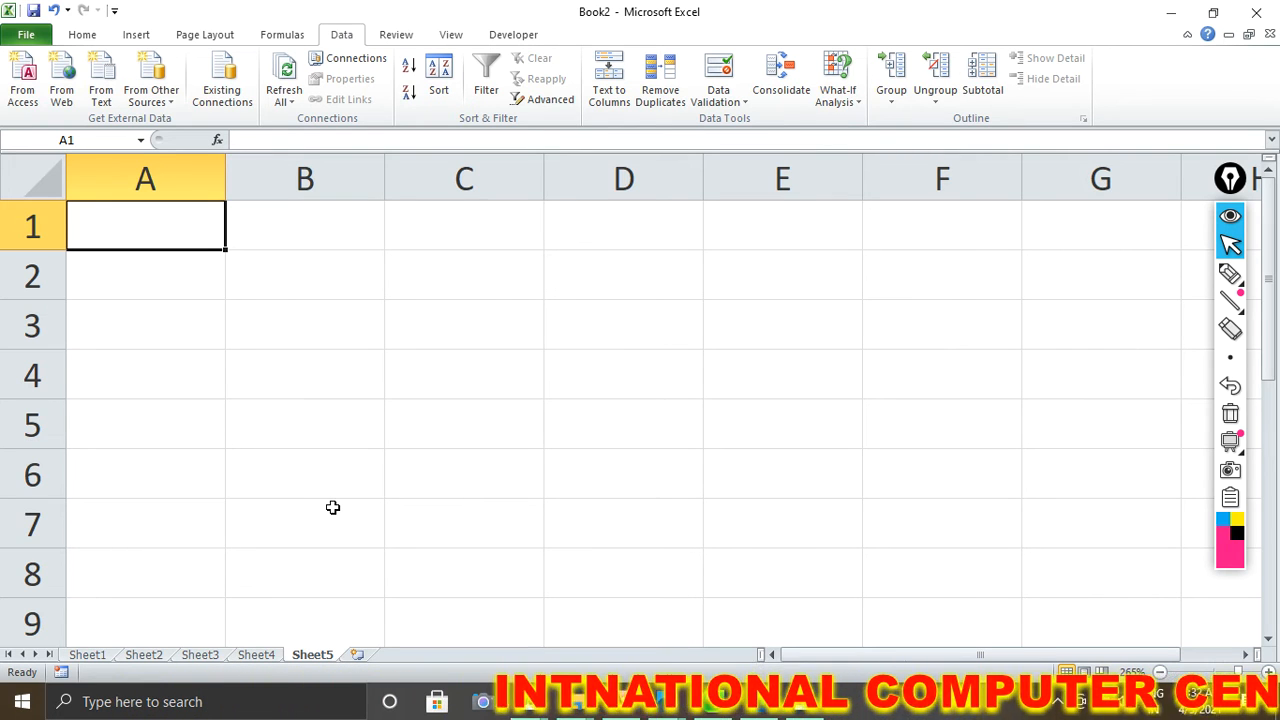
{"action": "type", "text": "5"}
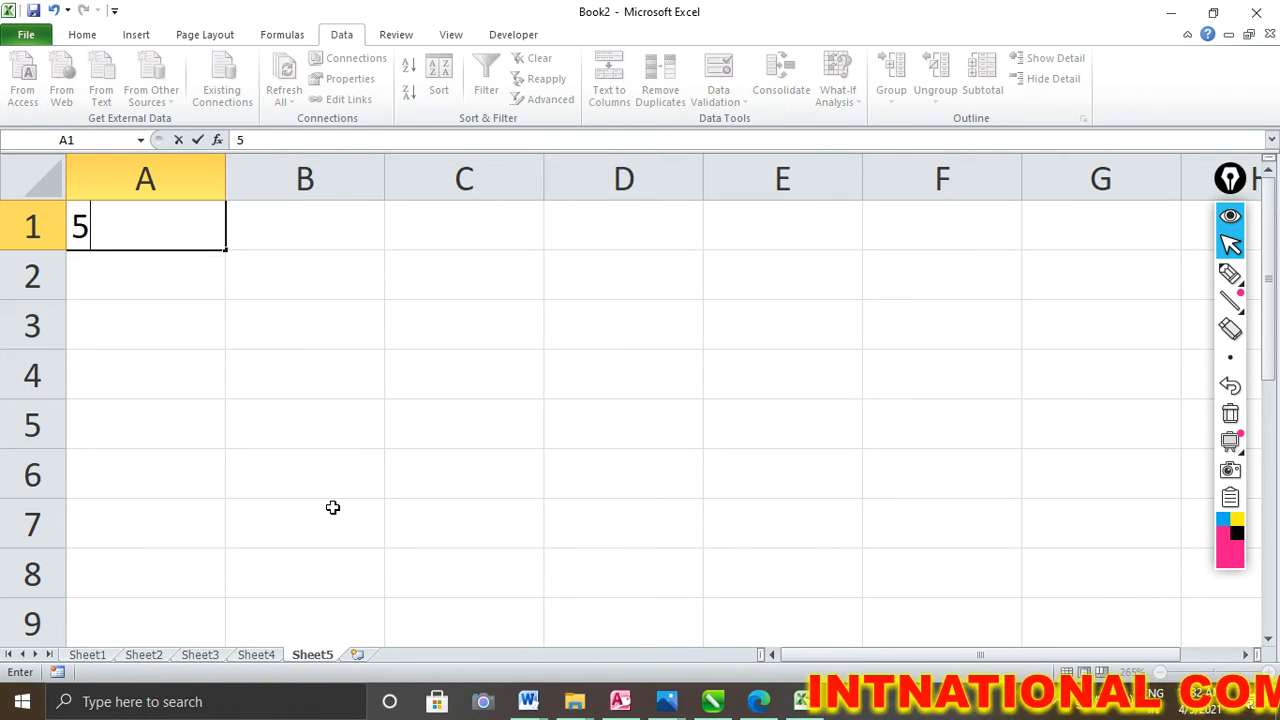
{"action": "left_click", "coordinate": [149, 276]}
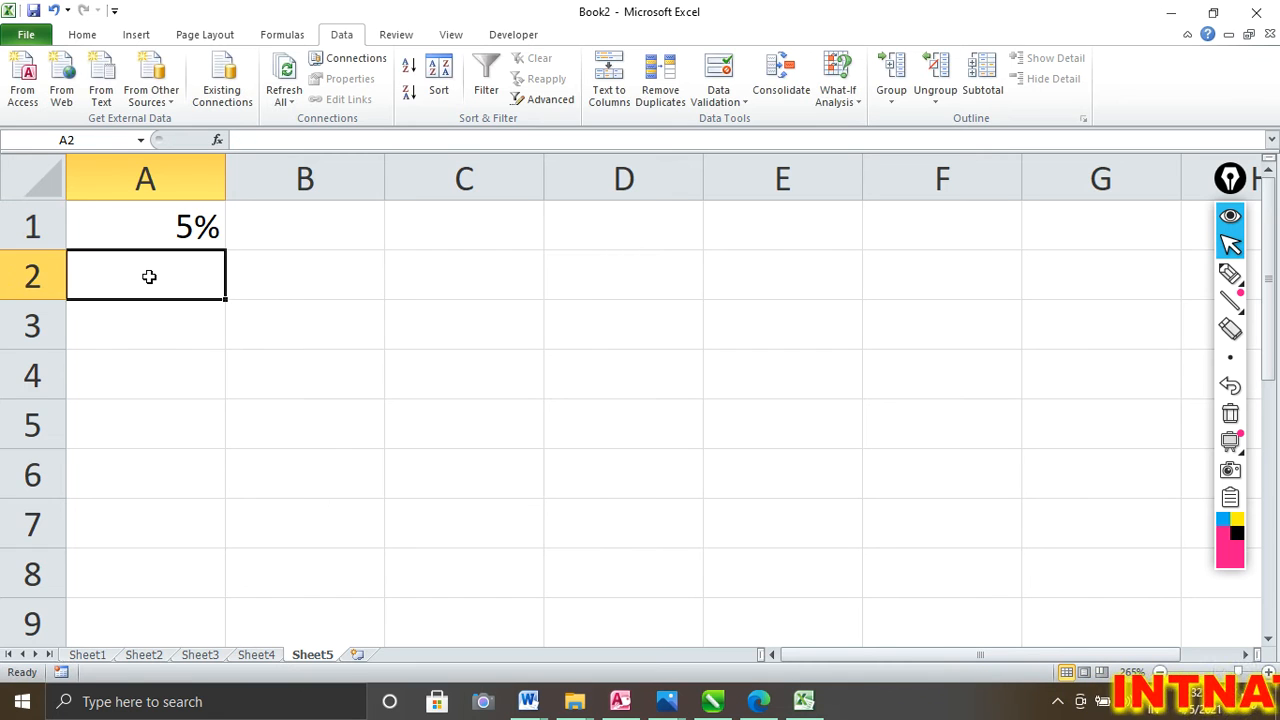
{"action": "type", "text": "12"}
{"action": "left_click", "coordinate": [149, 320]}
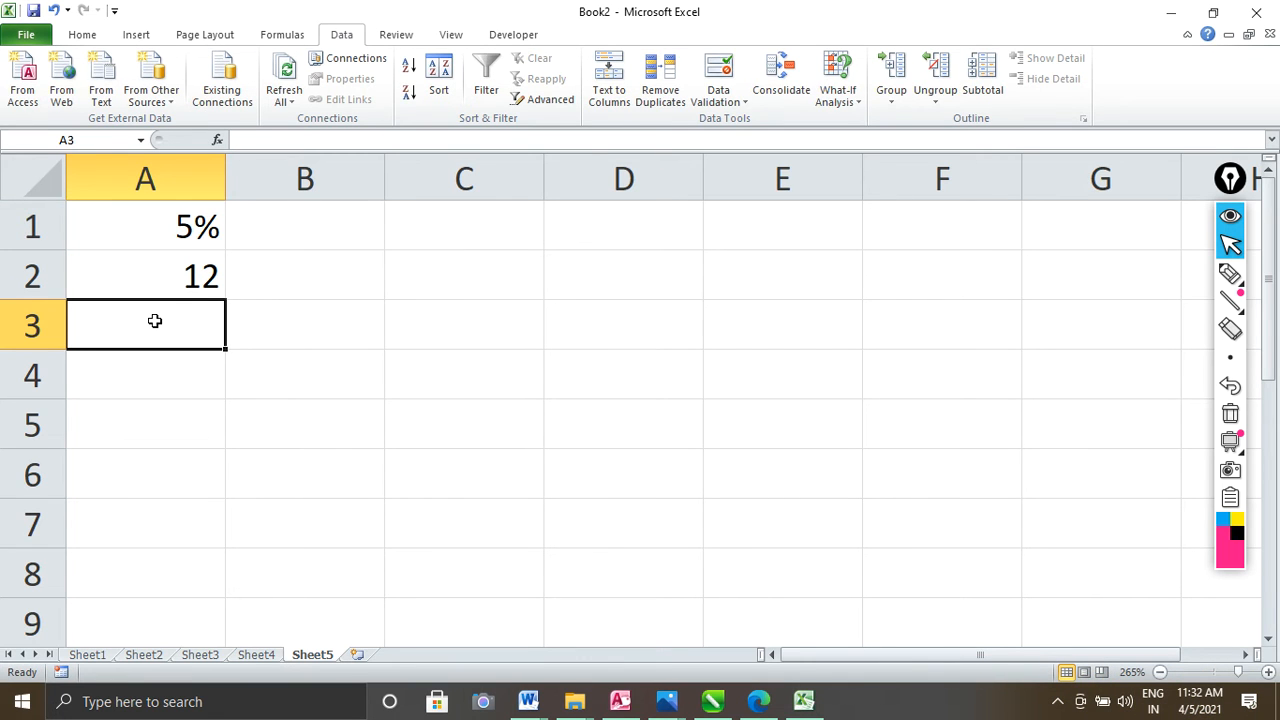
{"action": "type", "text": "12"}
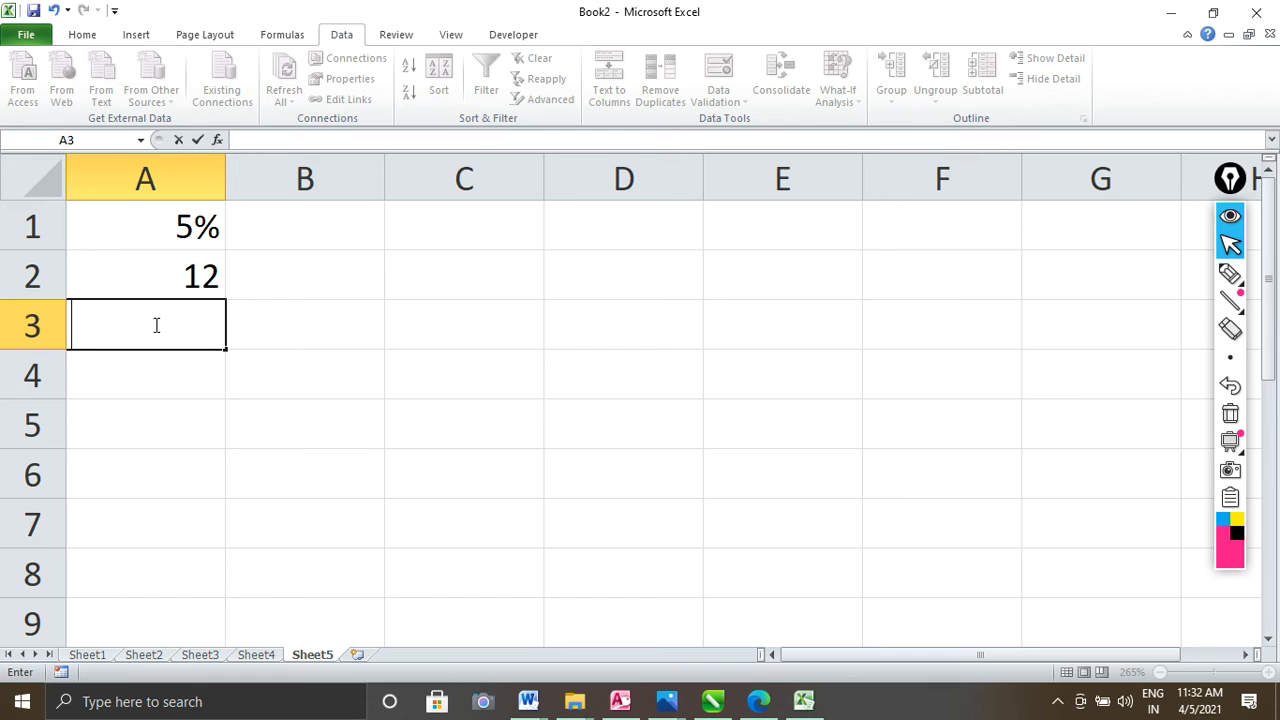
{"action": "type", "text": "20000"}
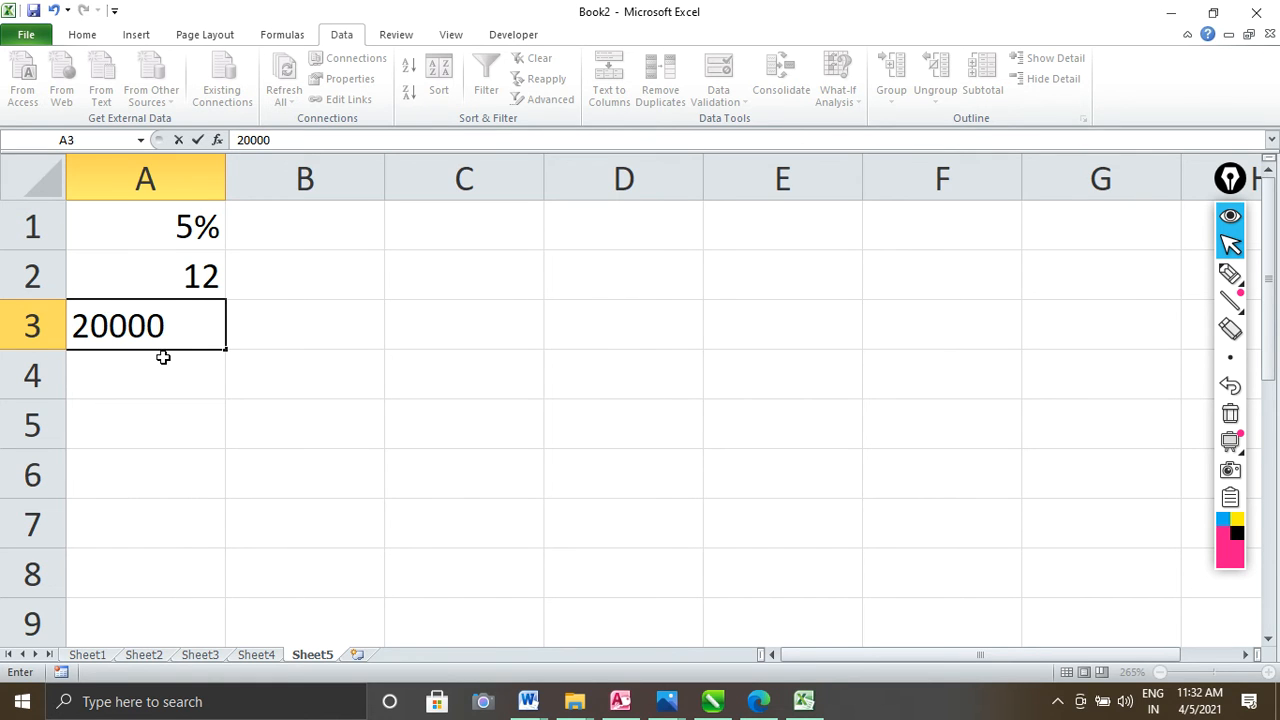
{"action": "key", "text": "BackSpace"}
{"action": "key", "text": "Return"}
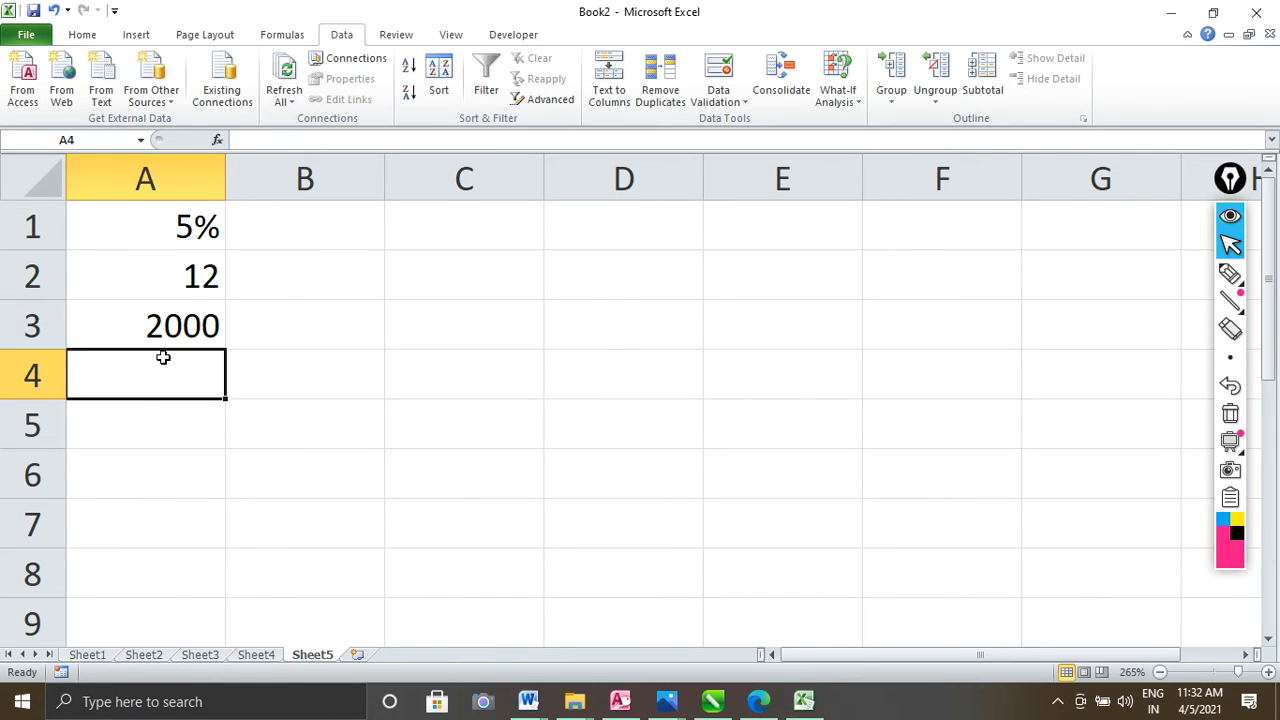
Build a PMT formula in cell A4 with A1 as the rate, A2/12 as the number of periods and A3 as the present value
{"action": "scroll", "coordinate": [389, 357], "scroll_direction": "up", "scroll_amount": 8, "text": "ctrl"}
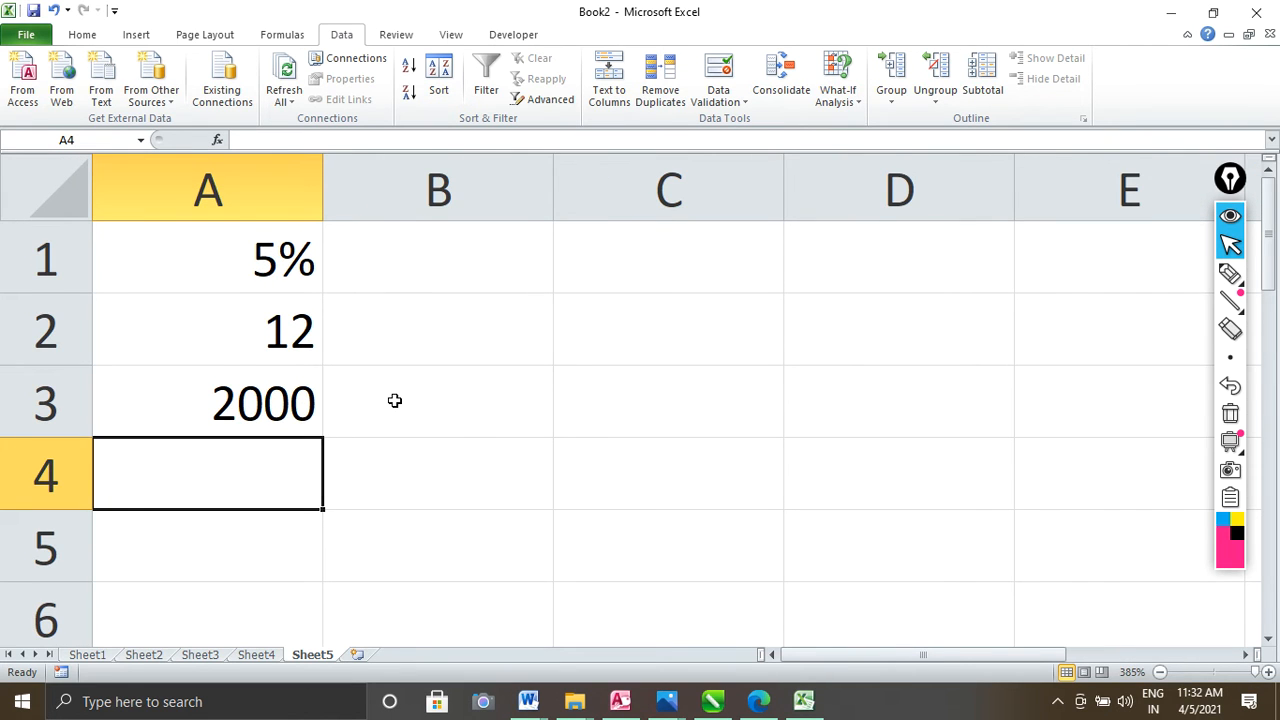
{"action": "type", "text": "=pmt"}
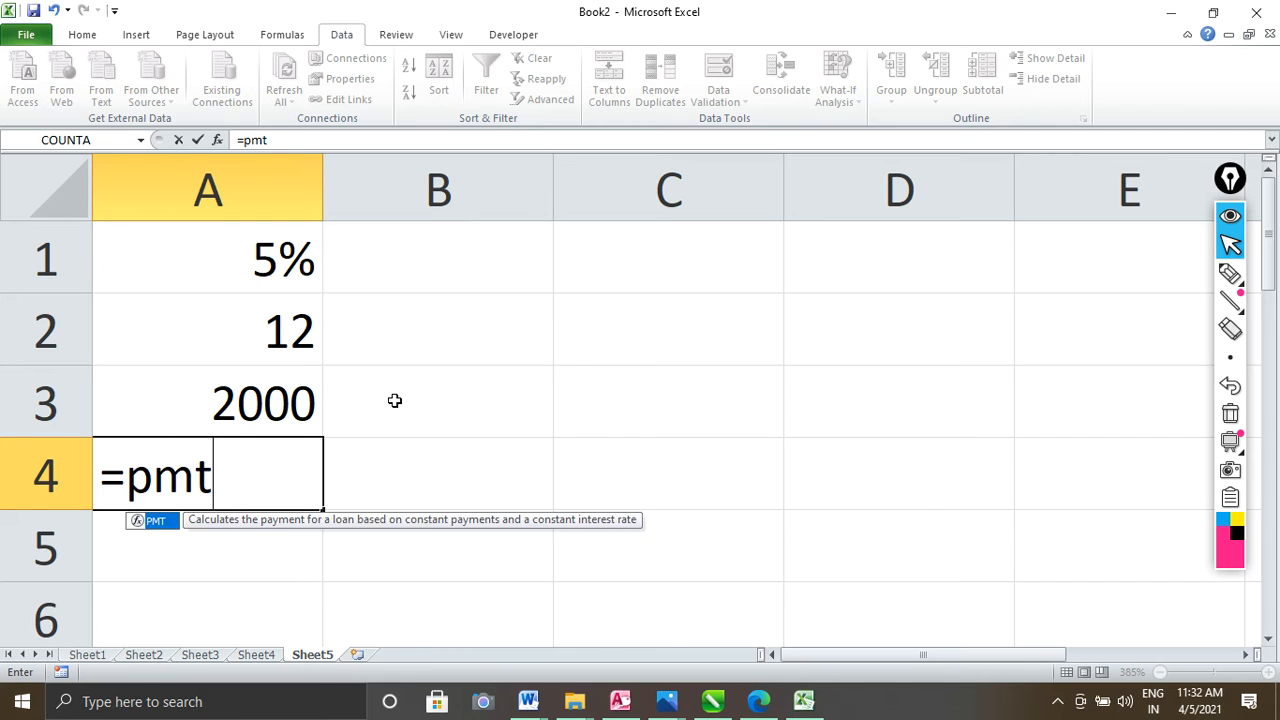
{"action": "key", "text": "Tab"}
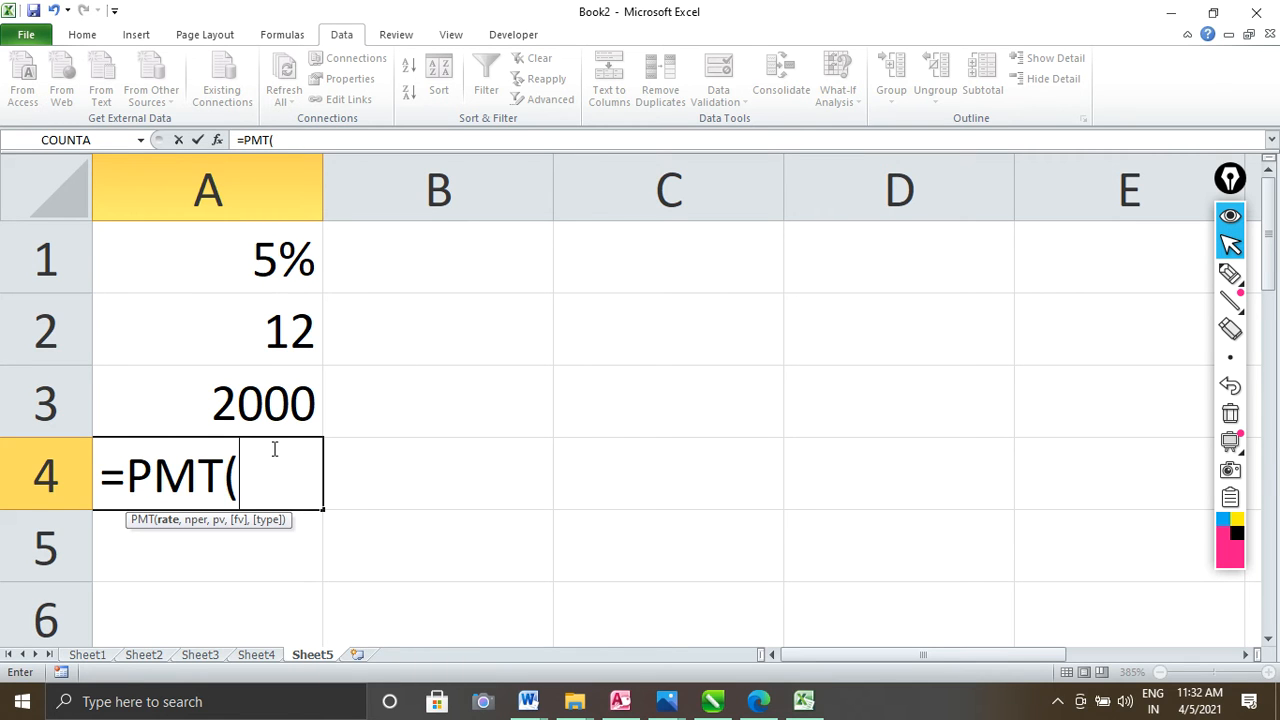
{"action": "left_click", "coordinate": [246, 273]}
{"action": "type", "text": ","}
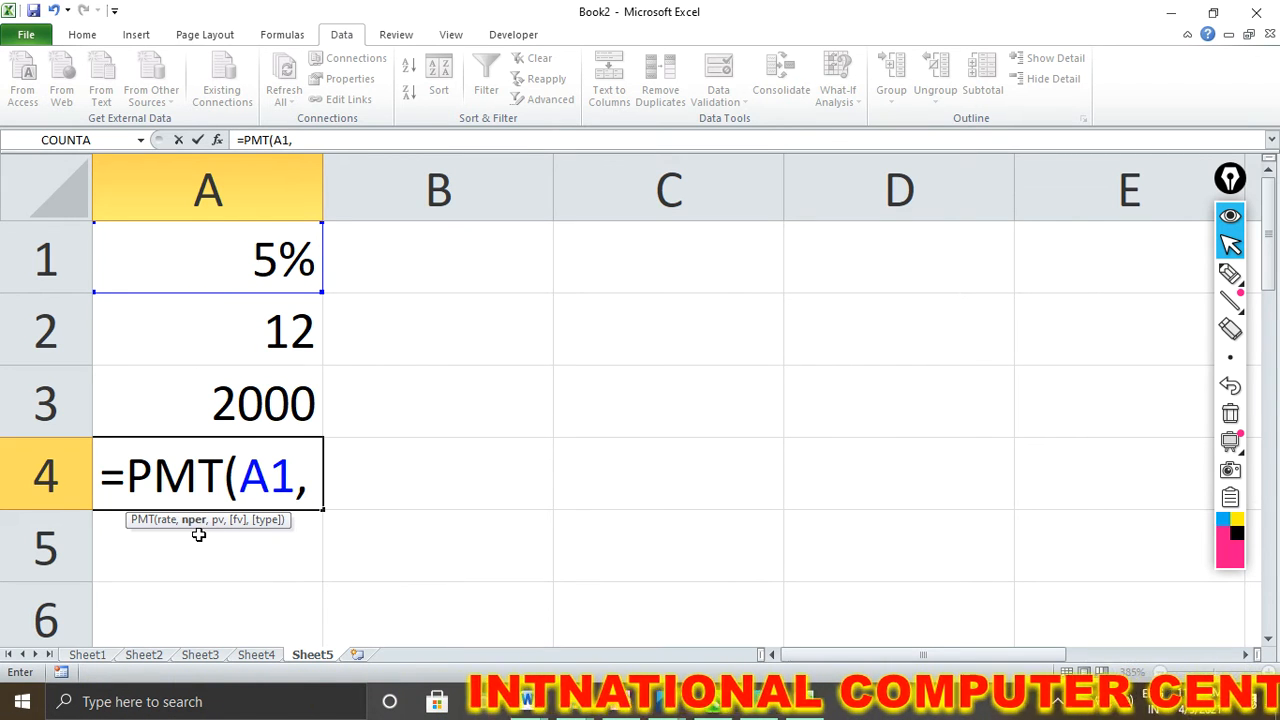
{"action": "left_click", "coordinate": [263, 337]}
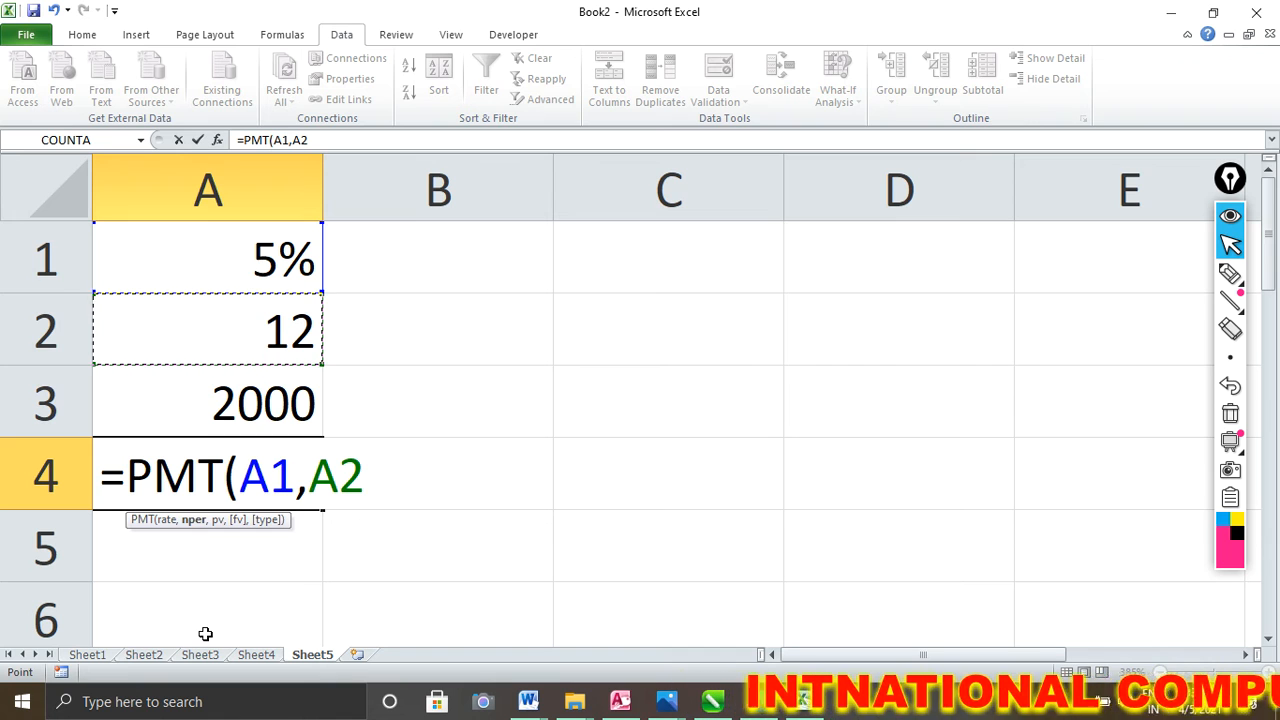
{"action": "type", "text": "/12"}
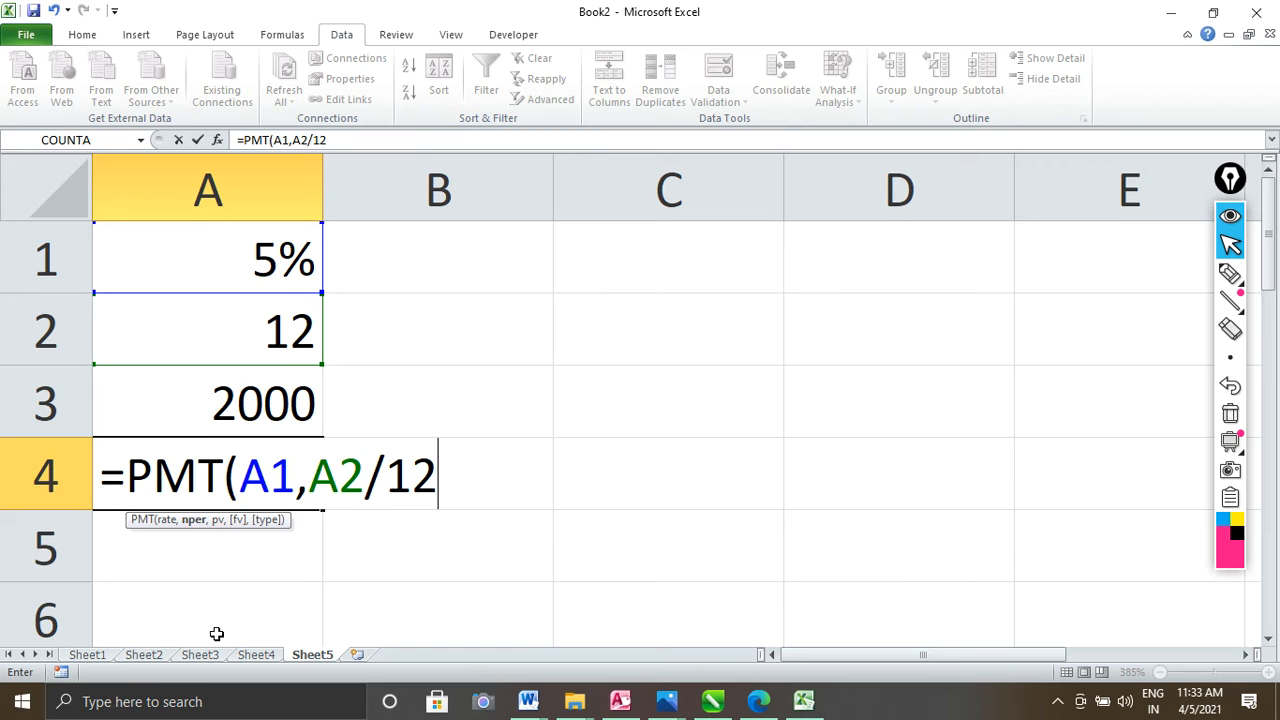
{"action": "type", "text": ","}
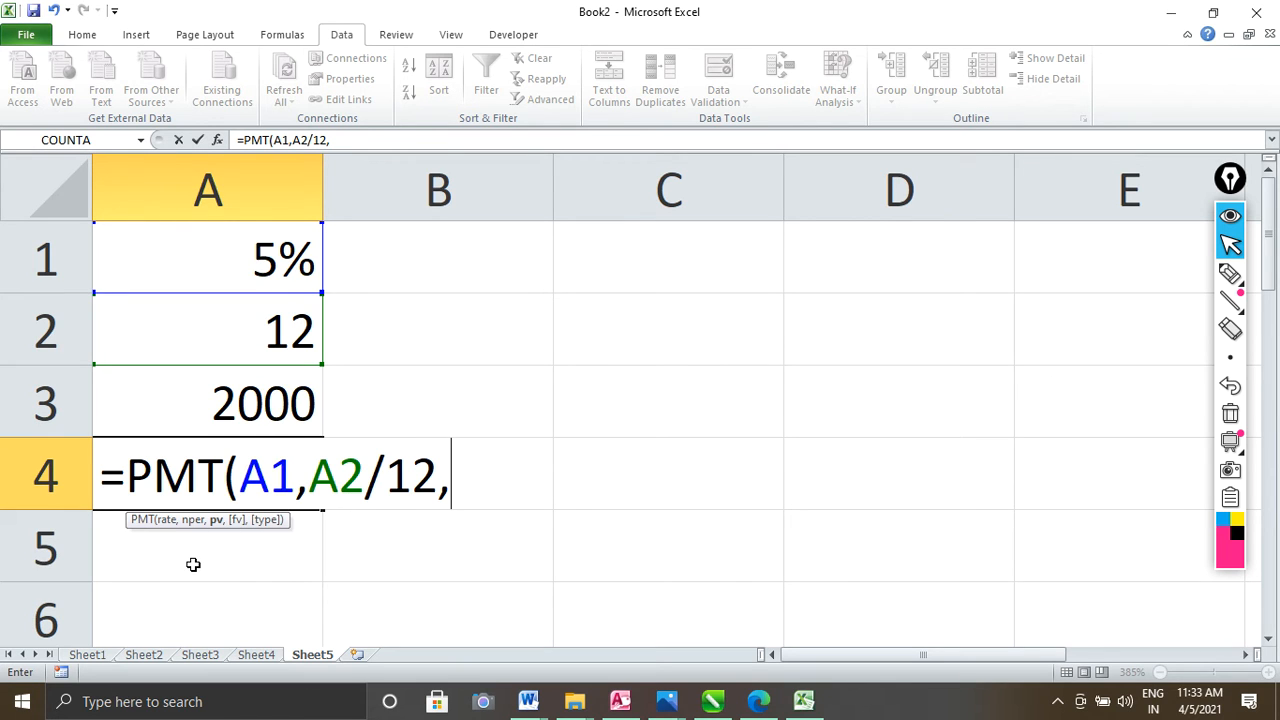
{"action": "left_click", "coordinate": [272, 403]}
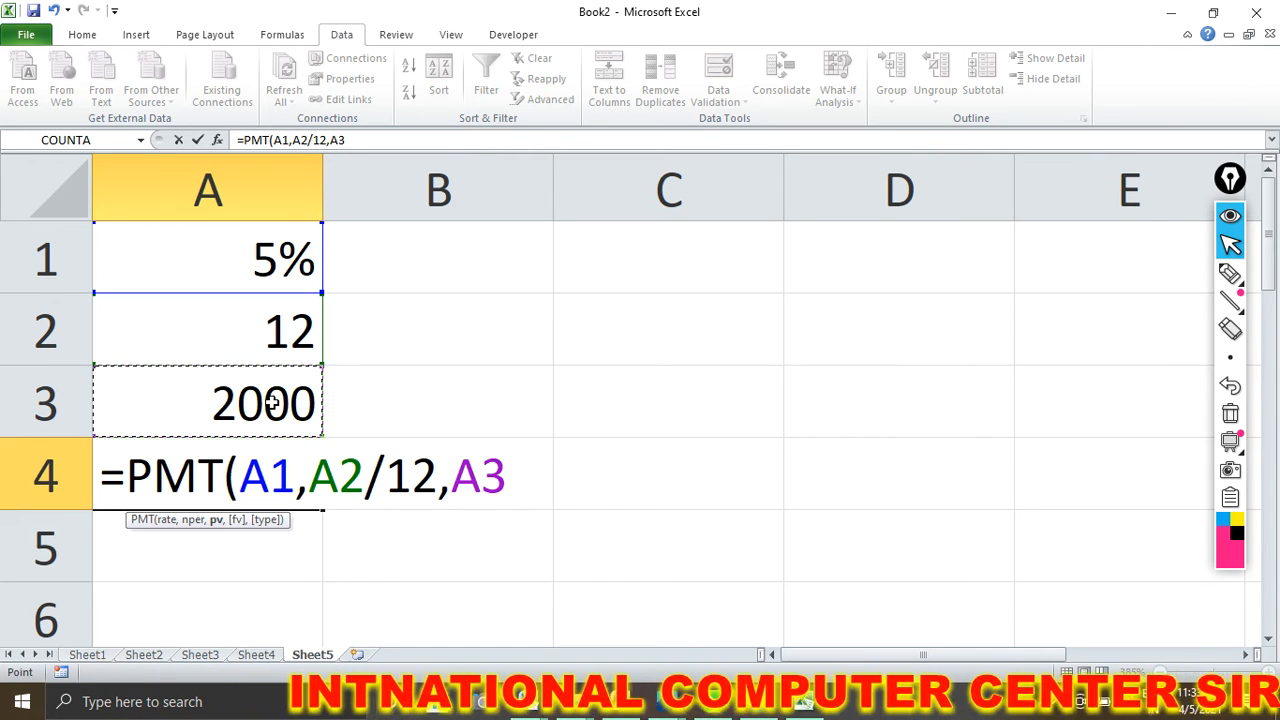
Make the present value negative as -A3 and complete the formula =PMT(A1,A2/12,-A3) in cell A4
{"action": "left_click", "coordinate": [444, 480]}
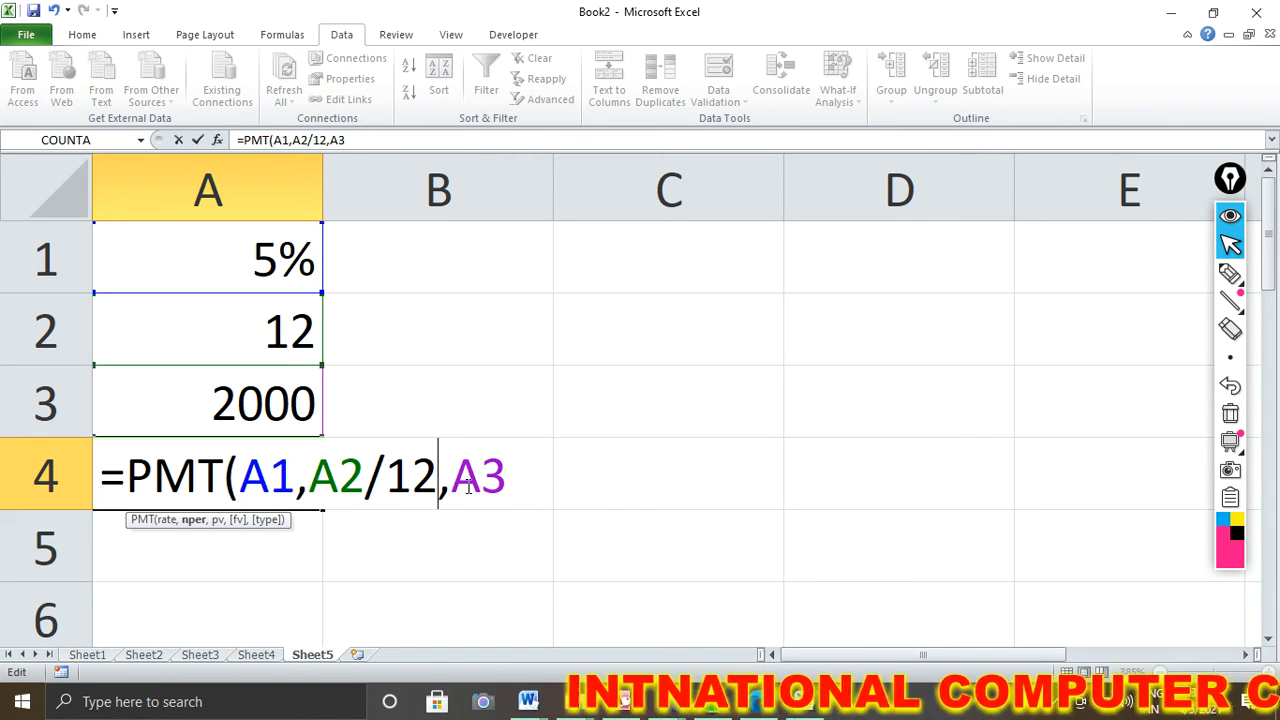
{"action": "left_click", "coordinate": [453, 480]}
{"action": "type", "text": "-"}
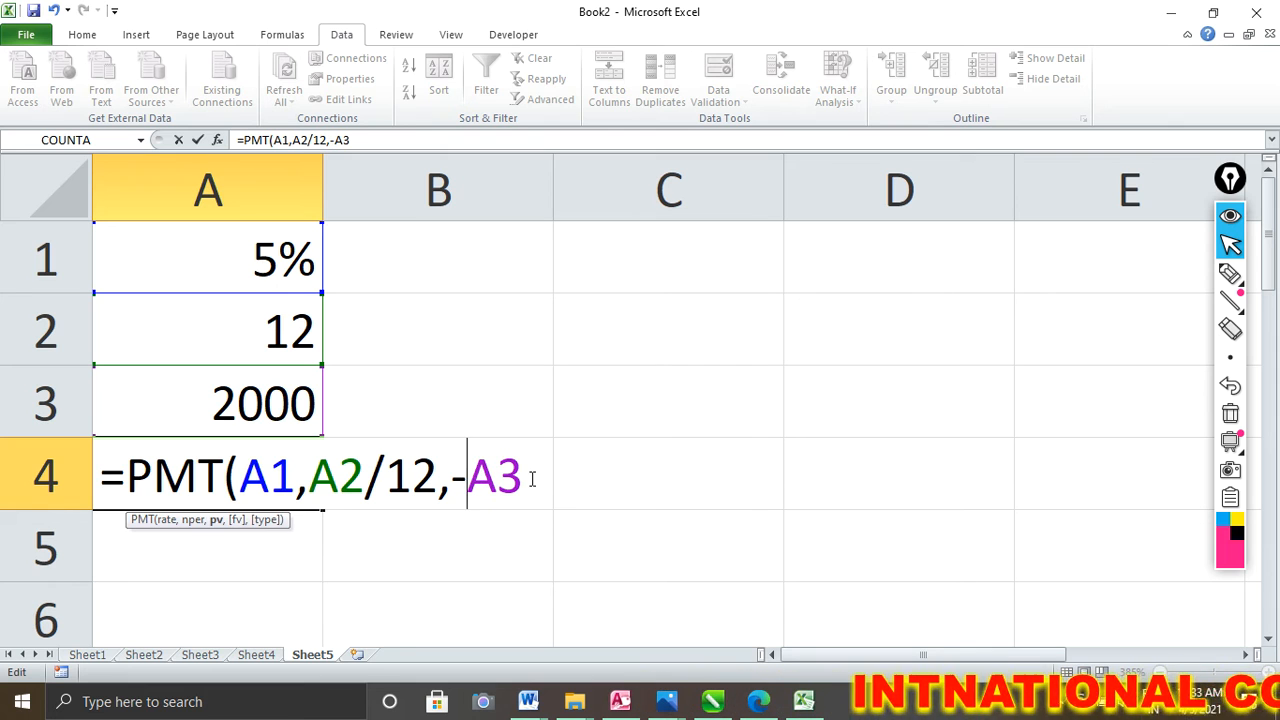
{"action": "left_click", "coordinate": [533, 479]}
{"action": "type", "text": ")"}
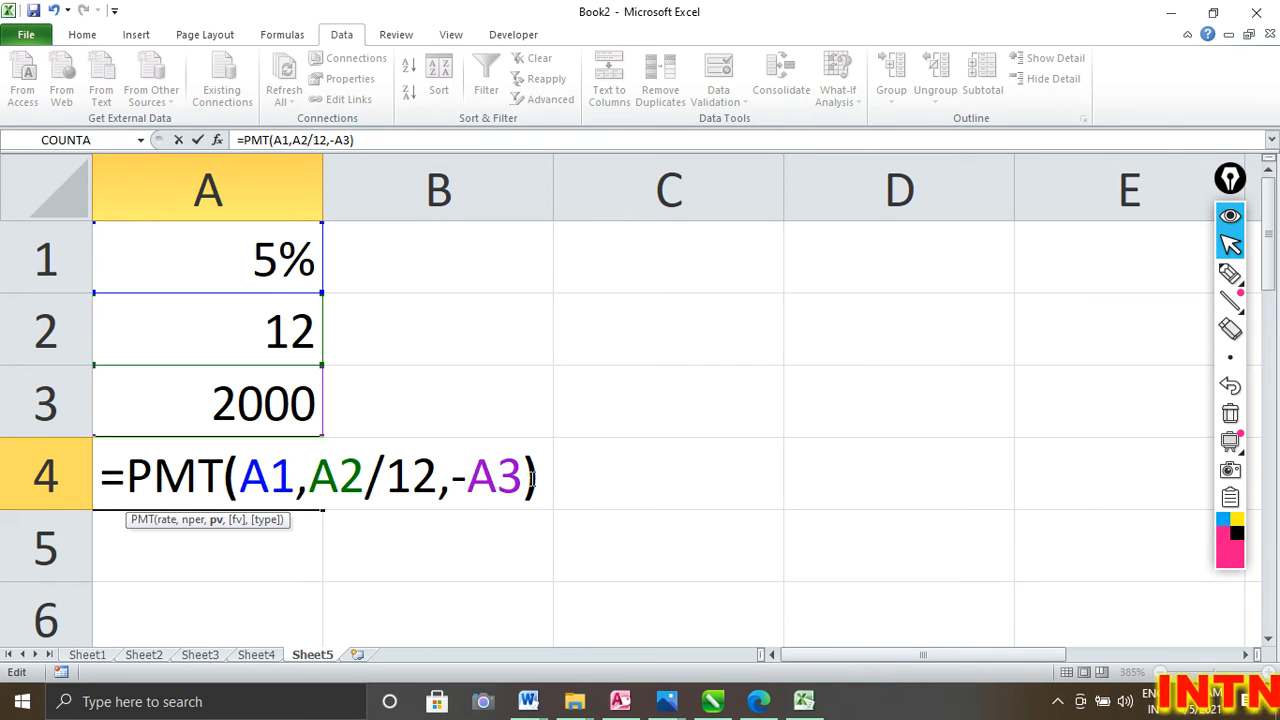
{"action": "key", "text": "Return"}
{"action": "left_click", "coordinate": [289, 476]}
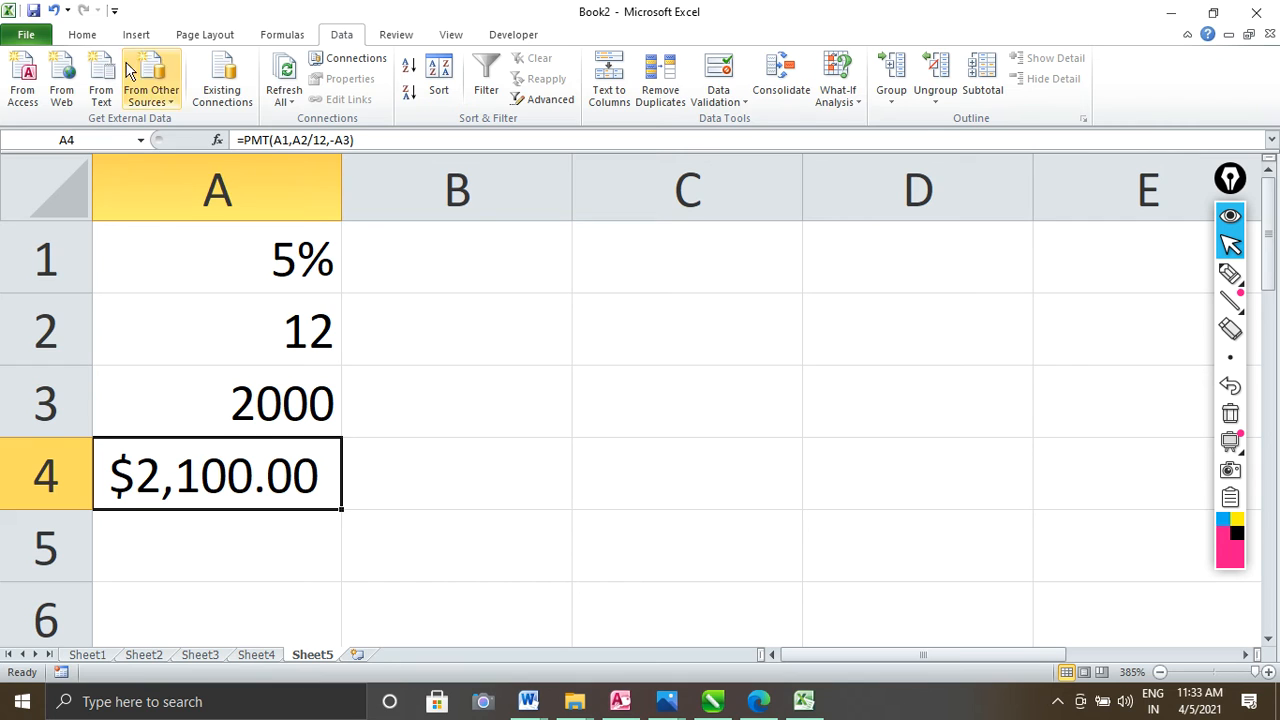
Change the number format of the payment result in cell A4 to General
{"action": "left_click", "coordinate": [80, 35]}
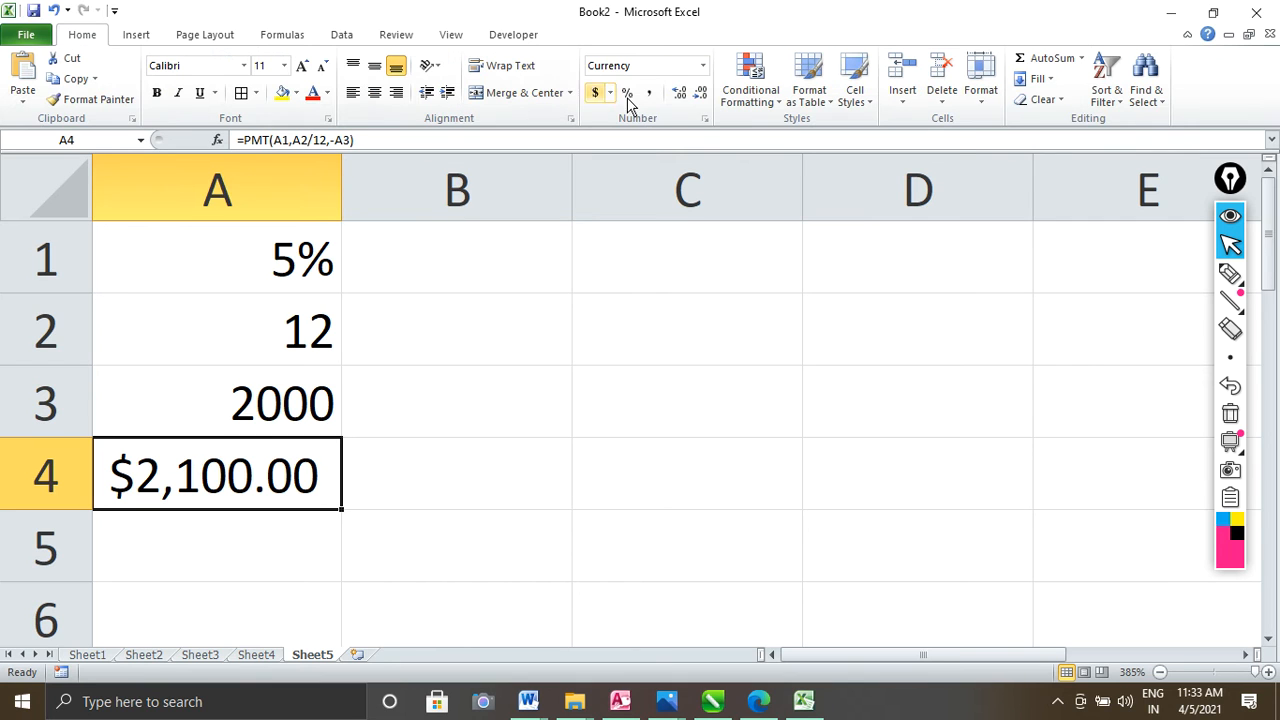
{"action": "left_click", "coordinate": [702, 66]}
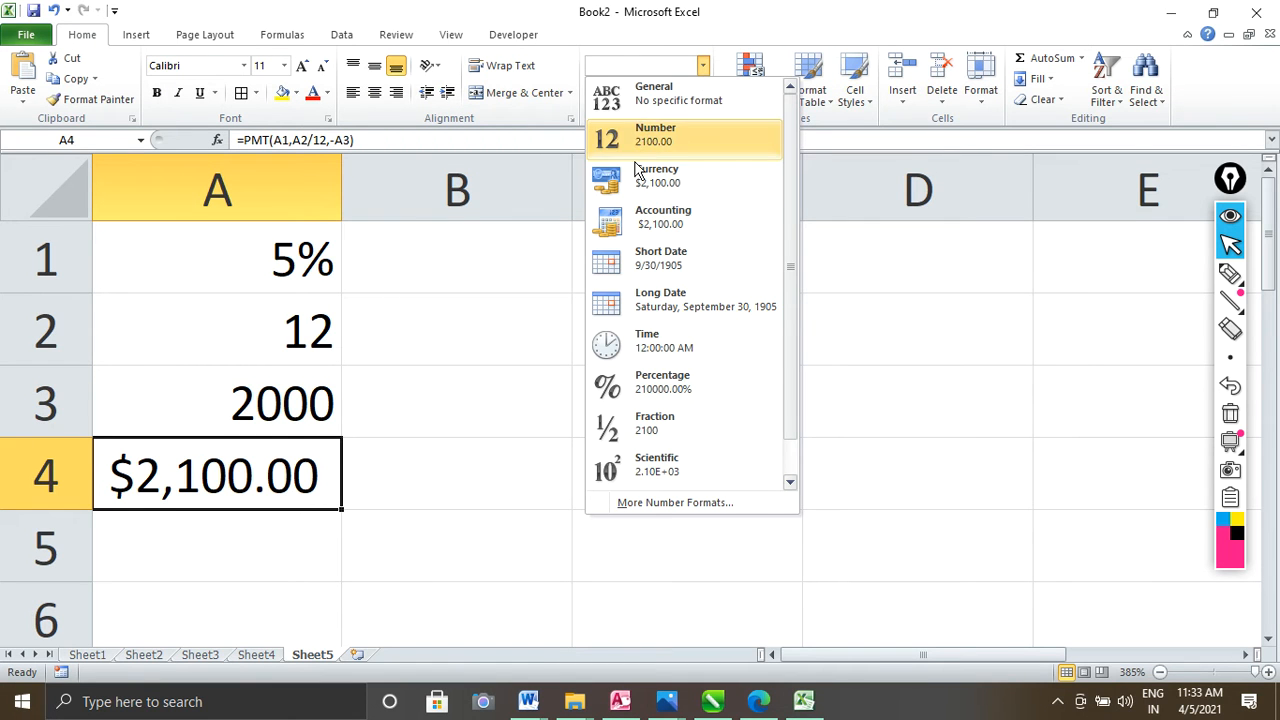
{"action": "left_click", "coordinate": [660, 95]}
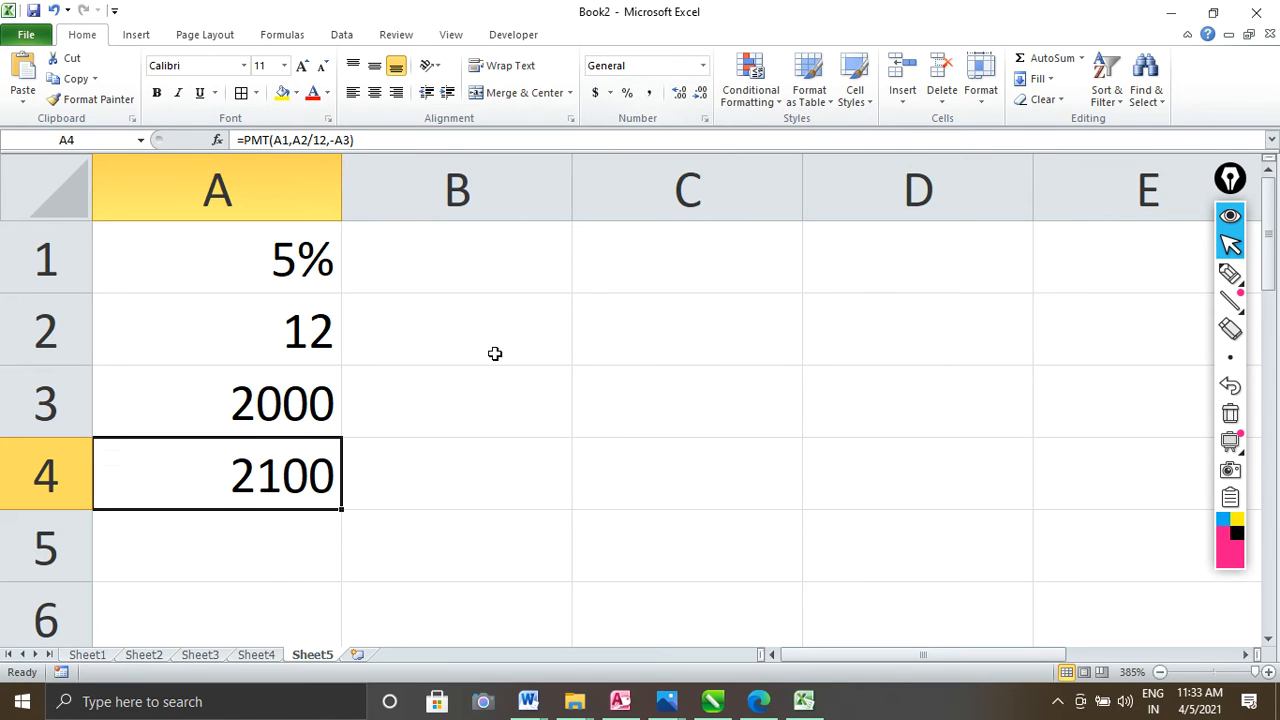
Add a scenario named gp in Scenario Manager with cell A3 as its changing cell
{"action": "left_click", "coordinate": [276, 408]}
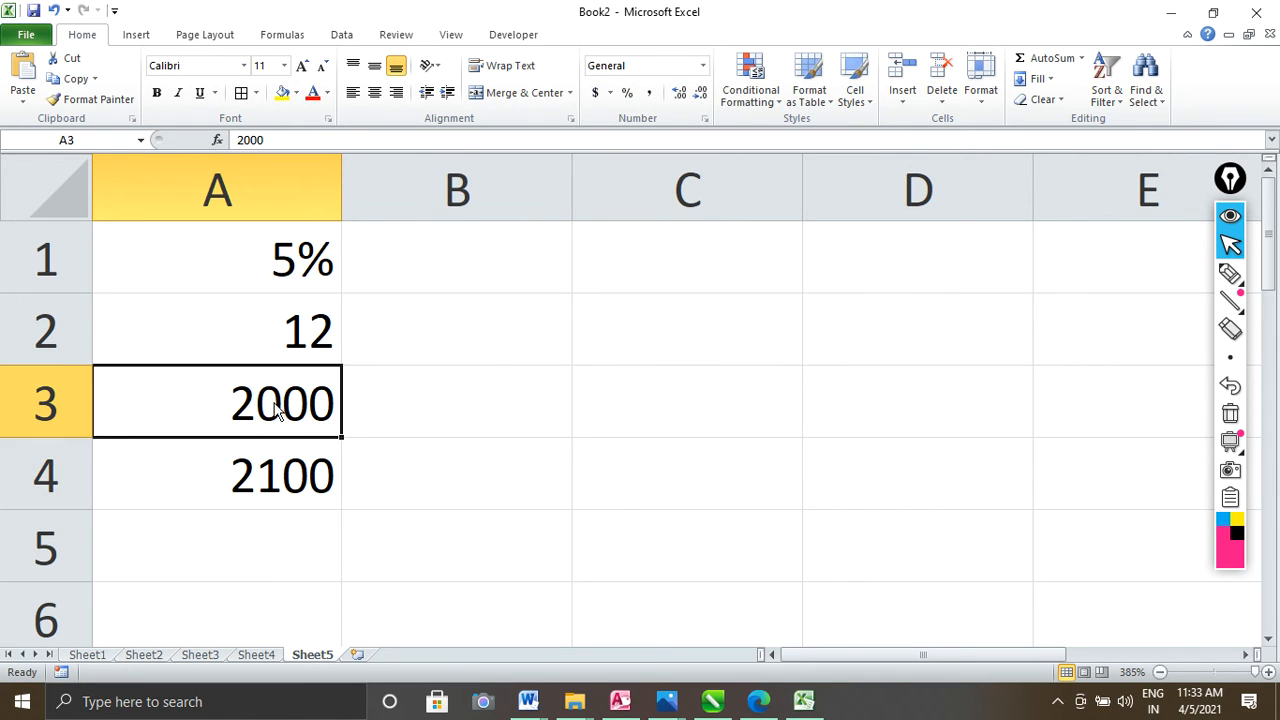
{"action": "left_click", "coordinate": [342, 36]}
{"action": "left_click", "coordinate": [836, 108]}
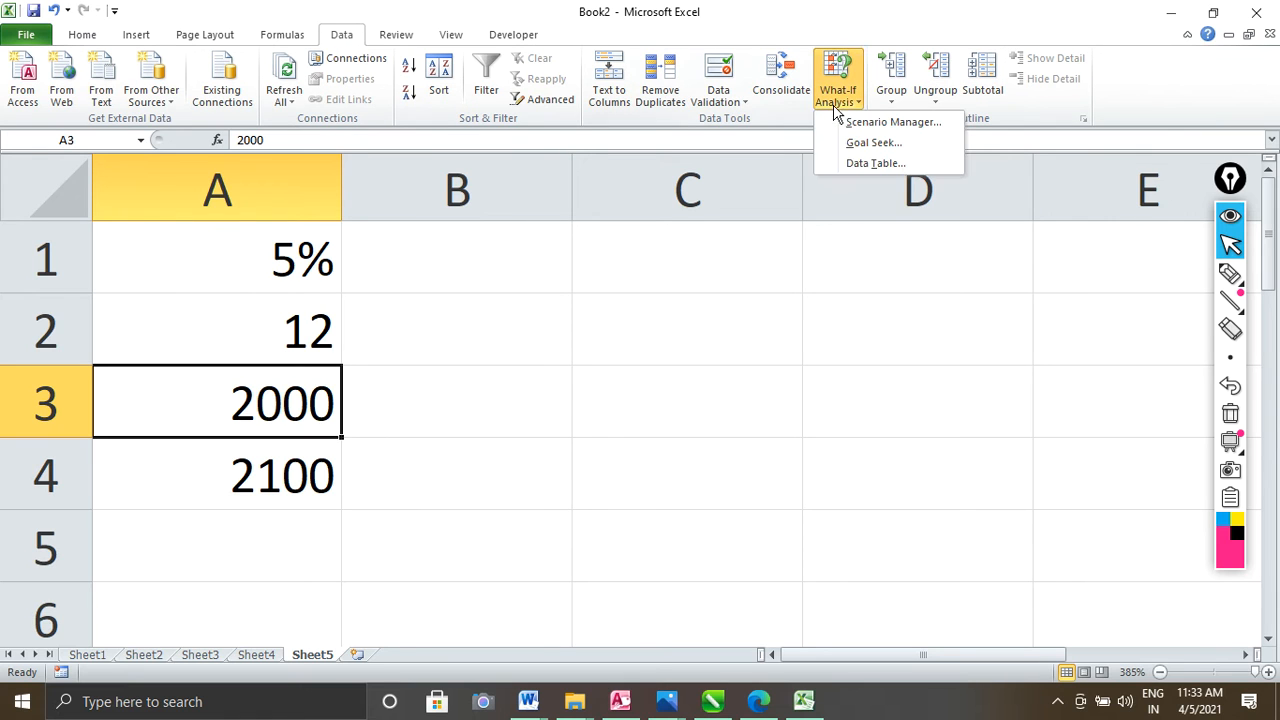
{"action": "left_click", "coordinate": [888, 124]}
{"action": "left_click_drag", "start_coordinate": [921, 20], "coordinate": [685, 121]}
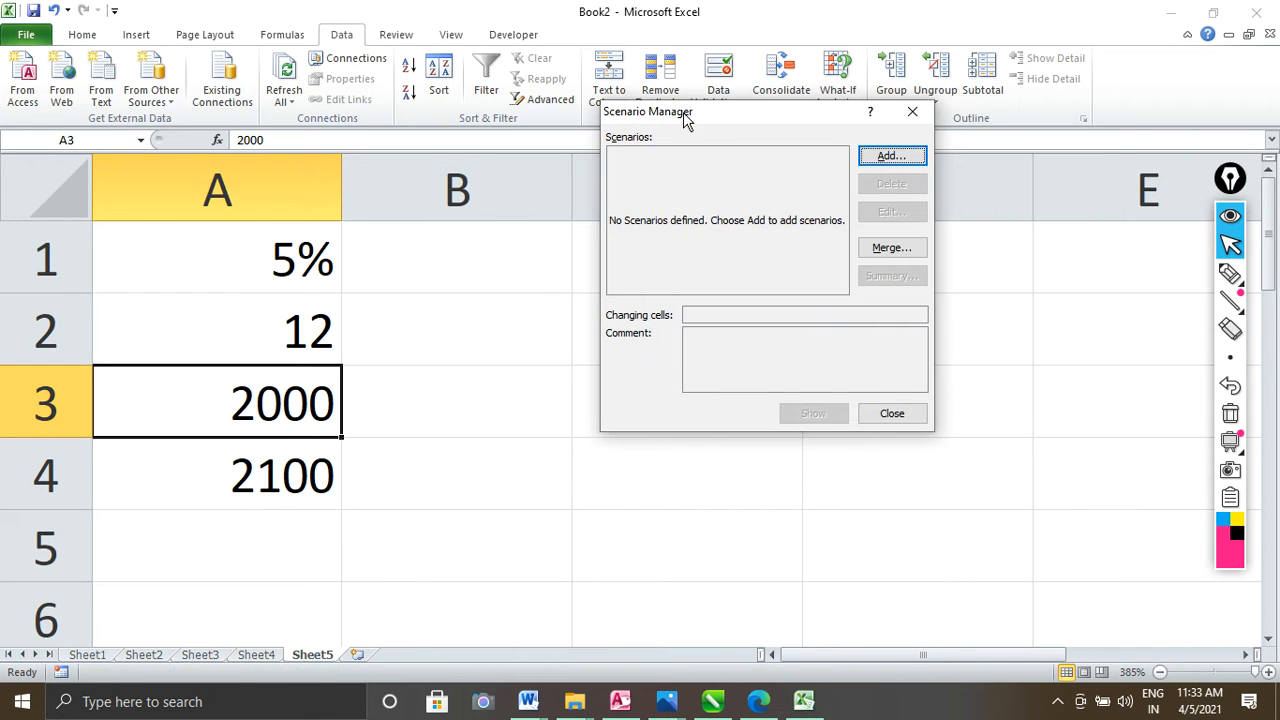
{"action": "left_click", "coordinate": [886, 160]}
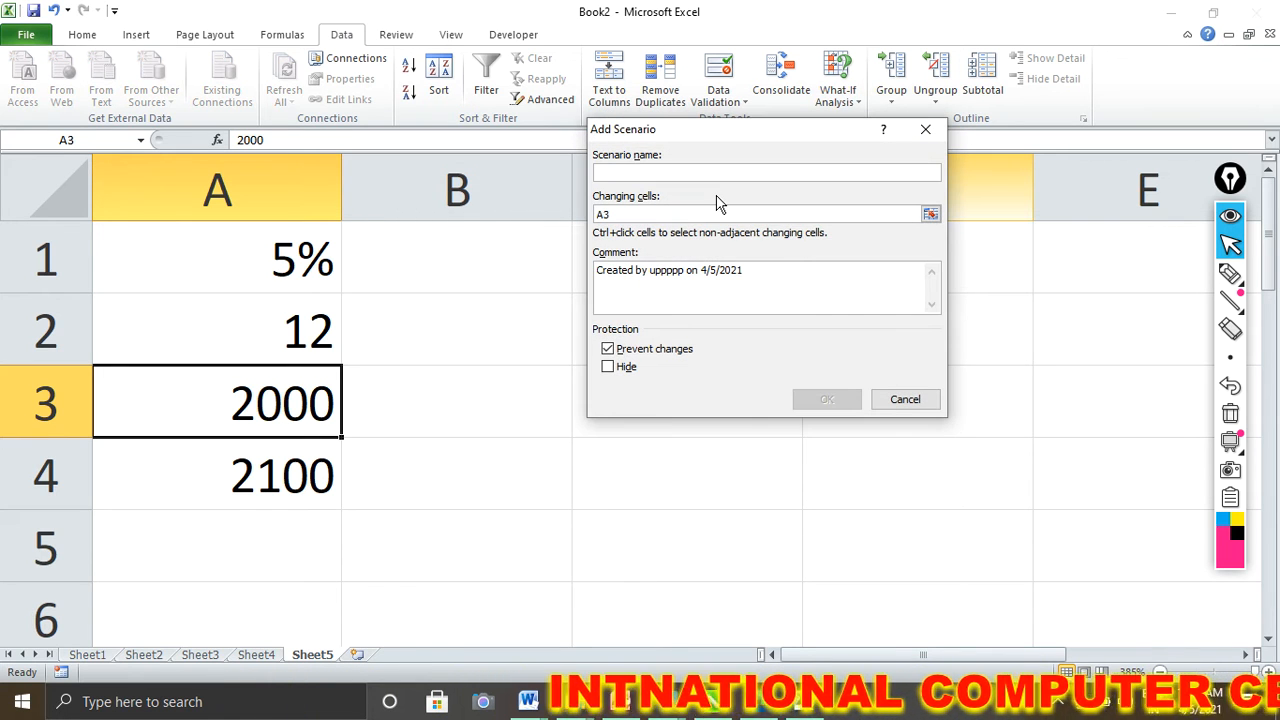
{"action": "type", "text": "gp"}
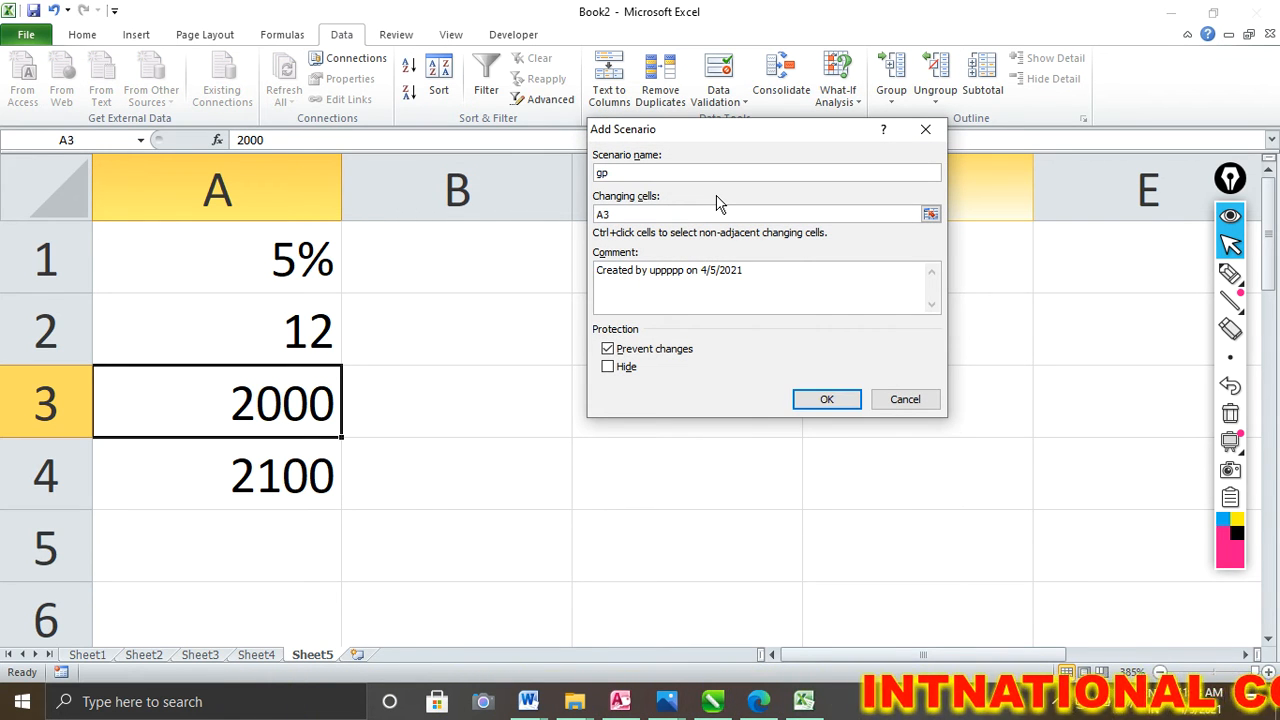
{"action": "left_click", "coordinate": [827, 399]}
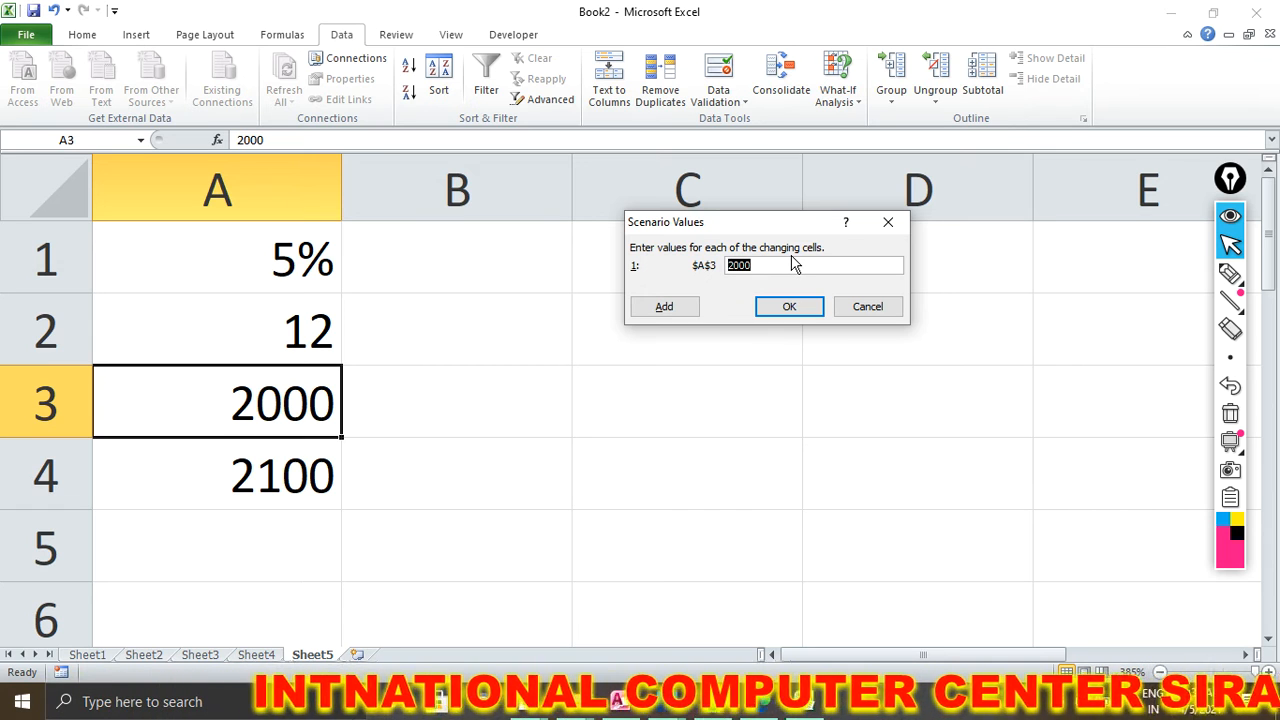
Set the gp scenario's value for A3 to 2500 and show the scenario on the sheet
{"action": "type", "text": "250"}
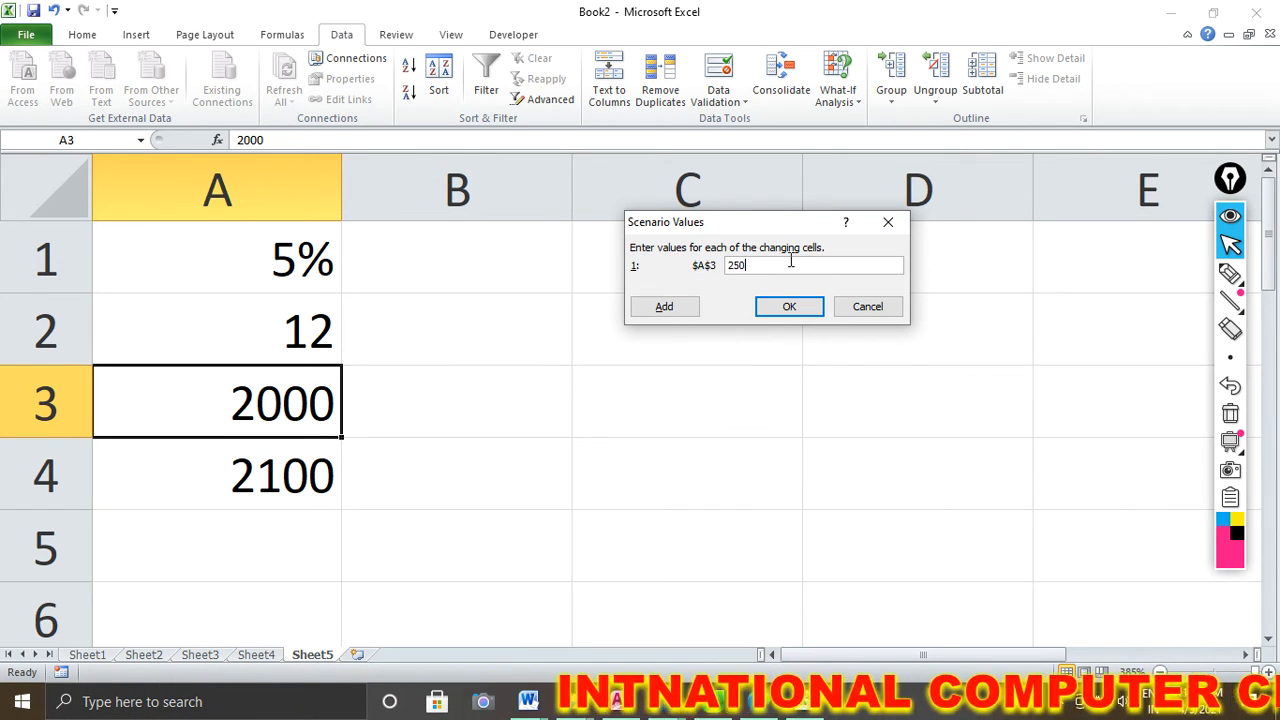
{"action": "type", "text": "0"}
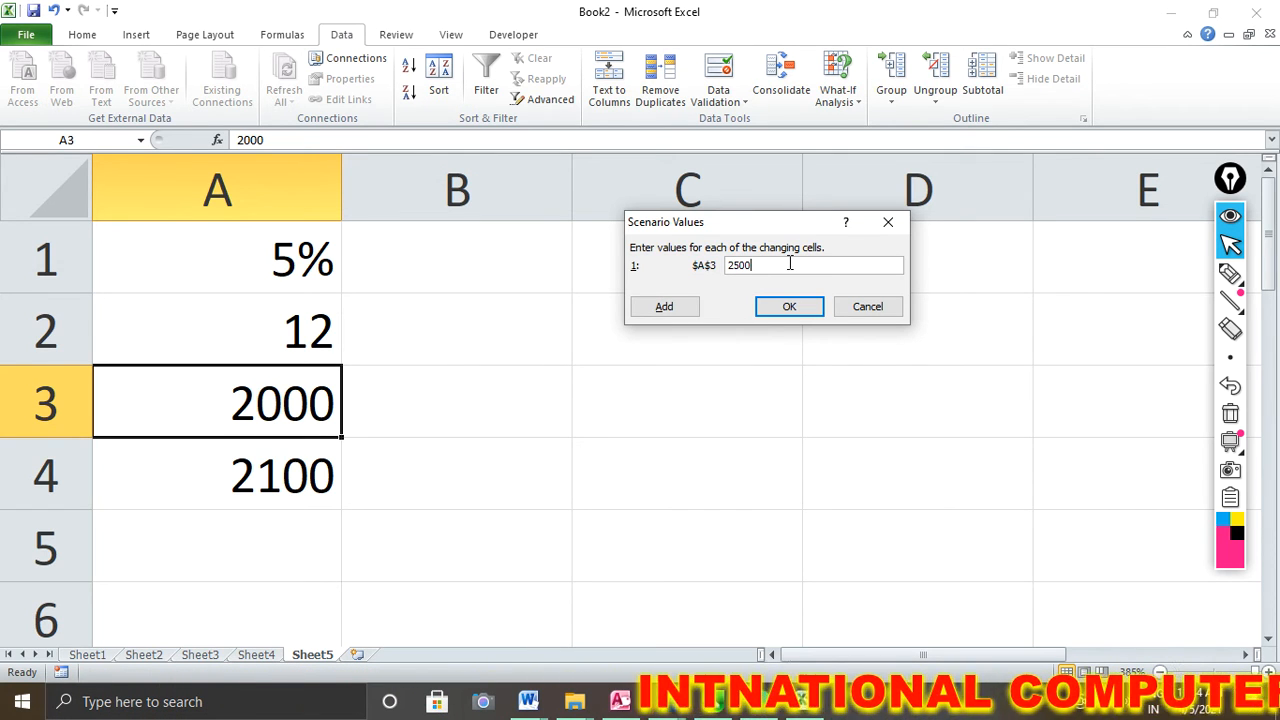
{"action": "left_click", "coordinate": [666, 307]}
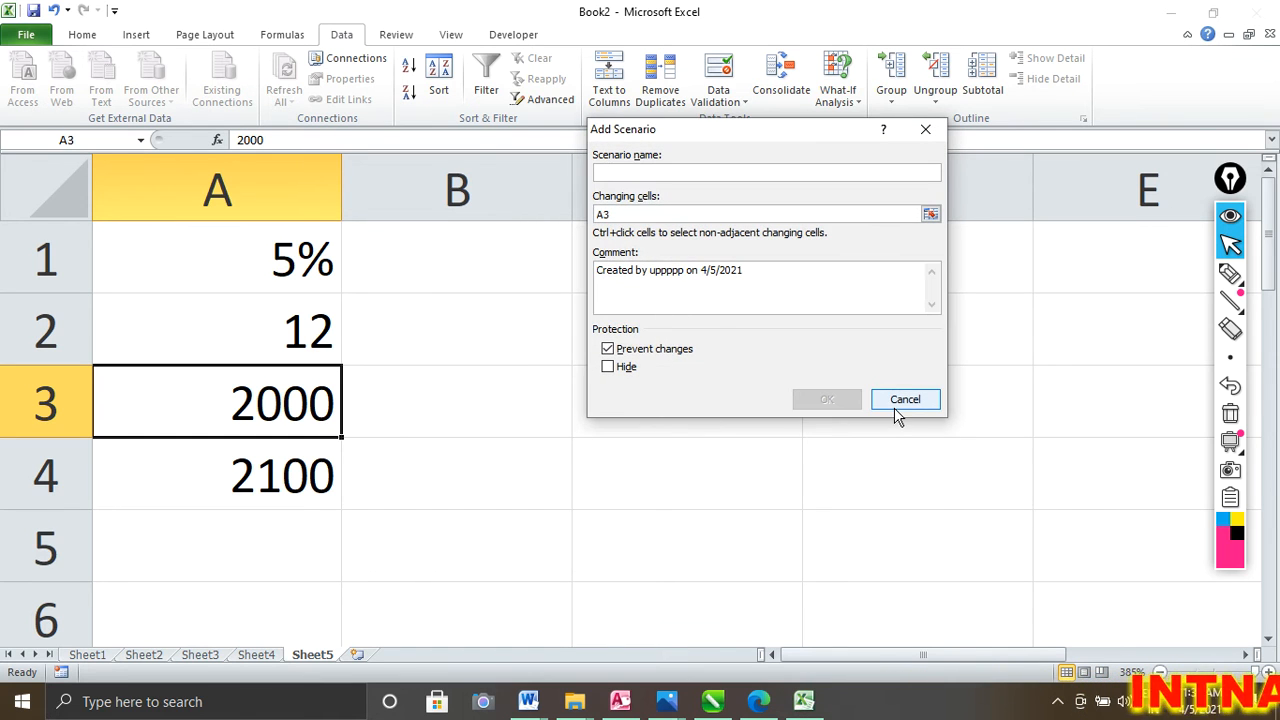
{"action": "left_click", "coordinate": [897, 411]}
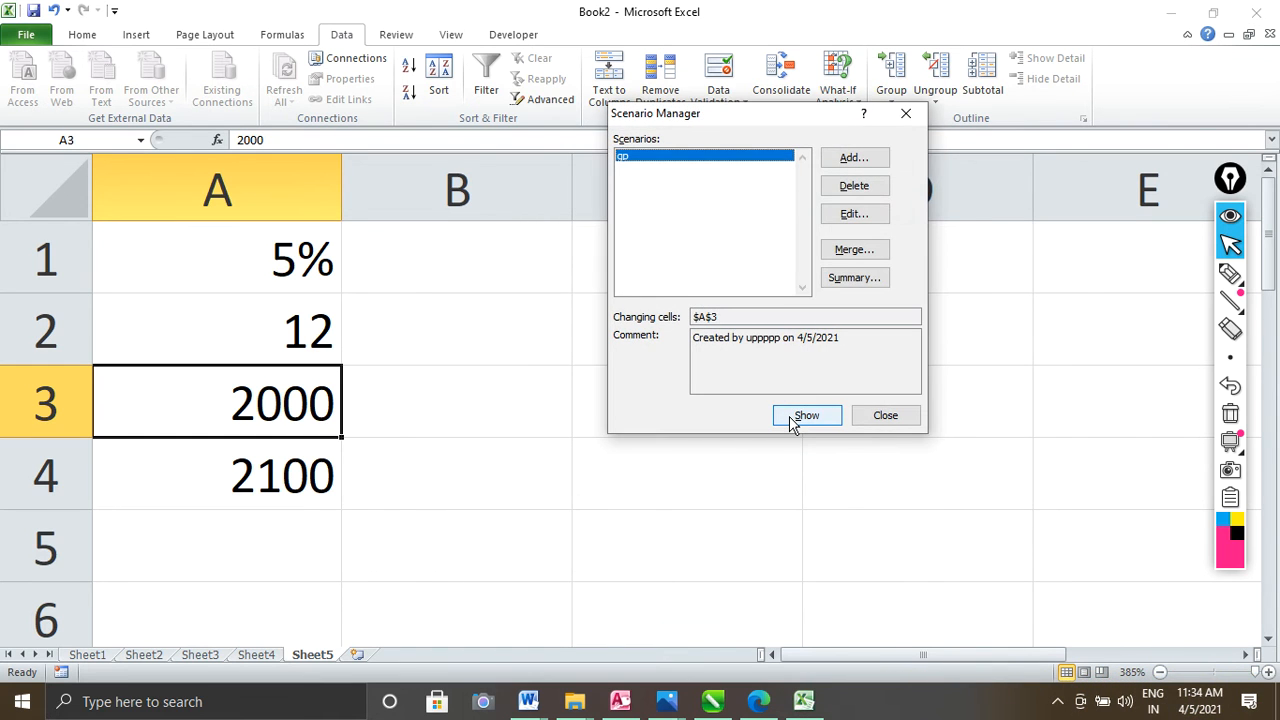
{"action": "left_click", "coordinate": [806, 415]}
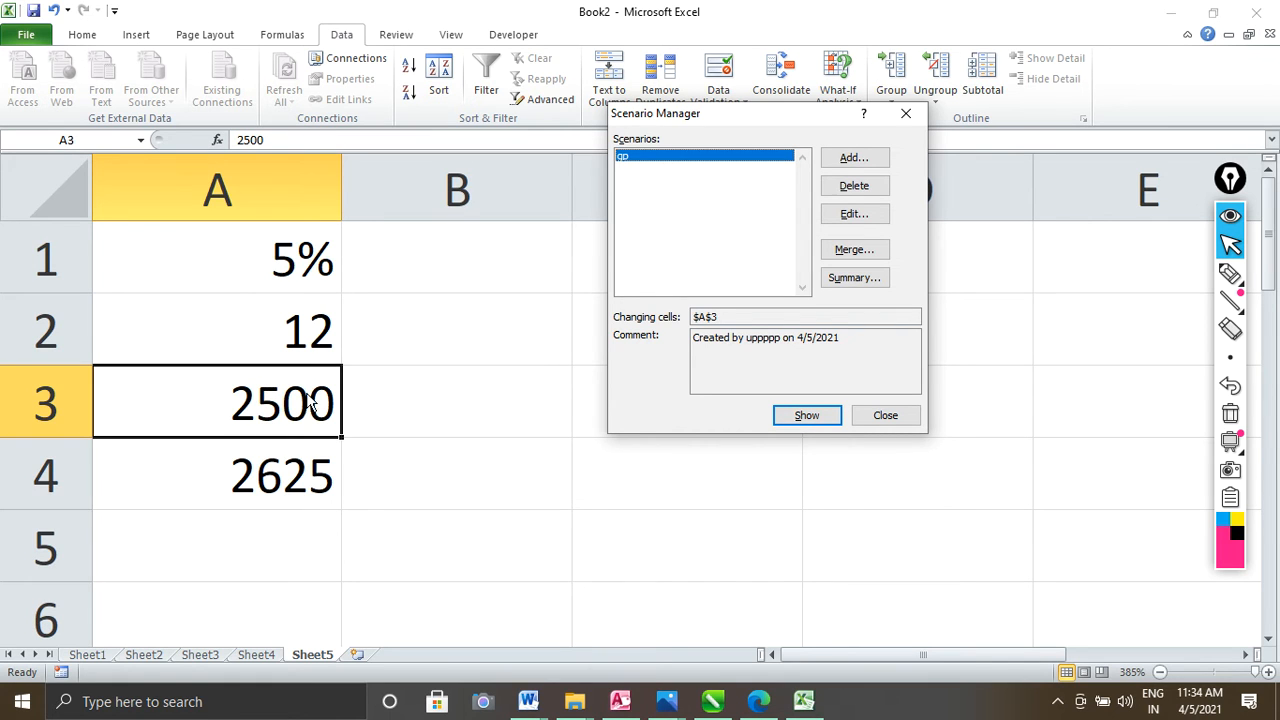
Draw pen tick marks beside the values in A3 and A4, and clear the marks
{"action": "left_click", "coordinate": [1230, 273]}
{"action": "left_click_drag", "start_coordinate": [192, 378], "coordinate": [279, 350]}
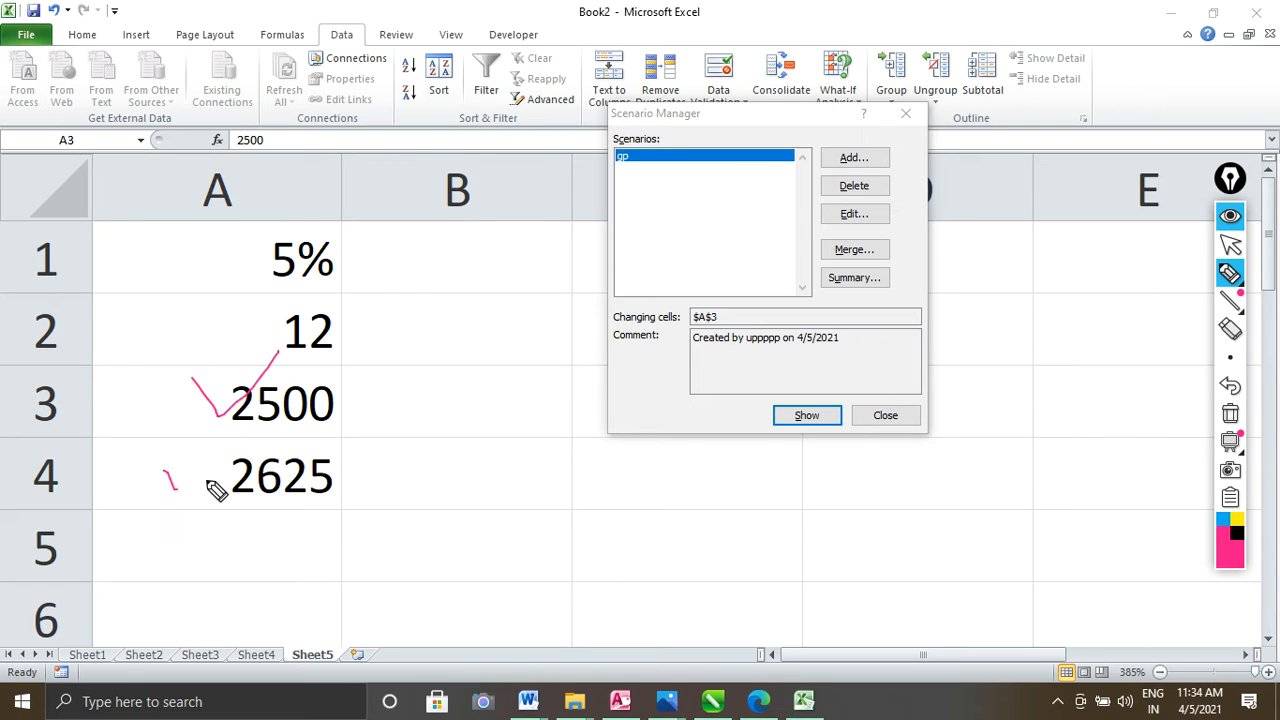
{"action": "left_click_drag", "start_coordinate": [208, 483], "coordinate": [274, 440]}
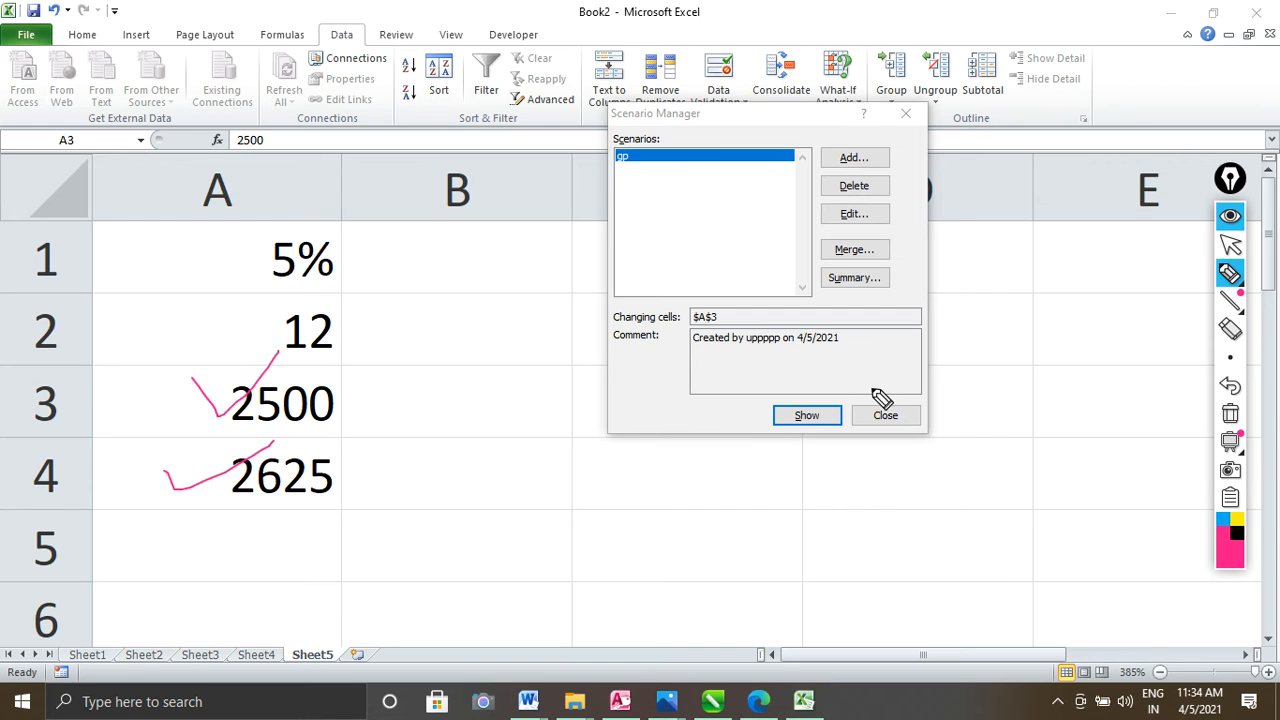
{"action": "left_click", "coordinate": [1228, 415]}
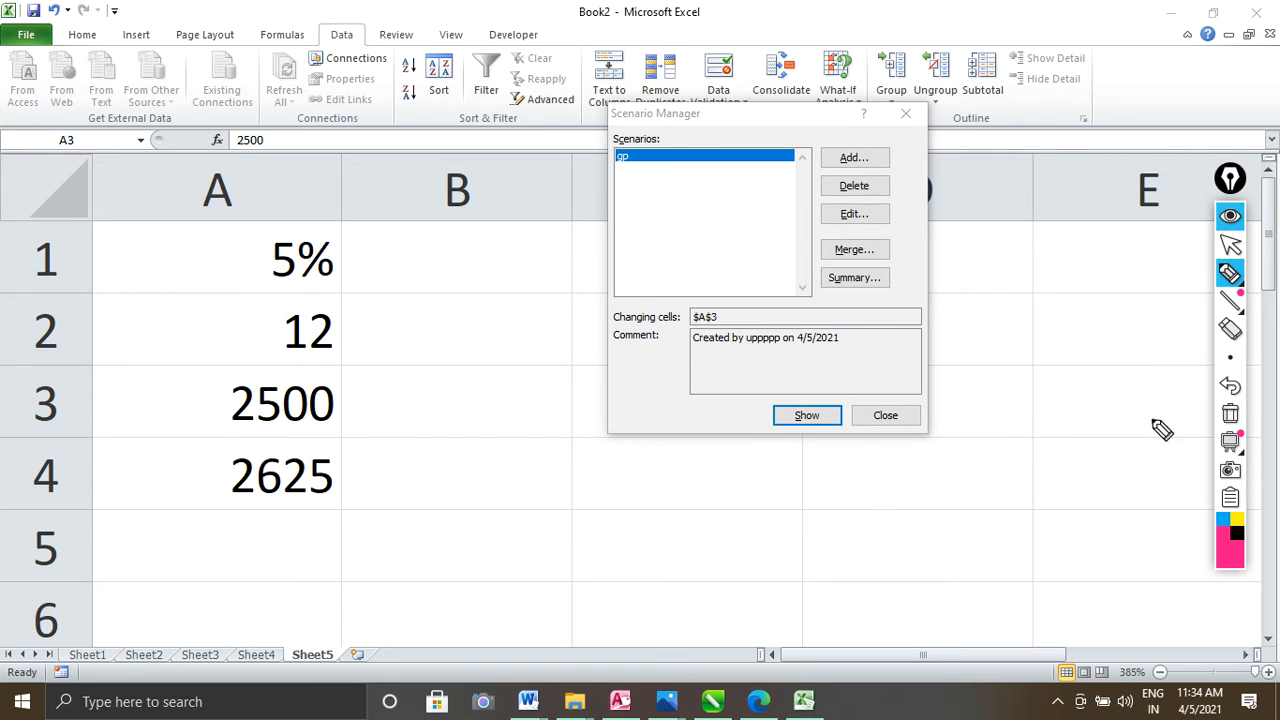
{"action": "left_click", "coordinate": [1230, 245]}
Generate a Scenario summary report of the gp scenario with A4 as the result cell
{"action": "left_click", "coordinate": [843, 218]}
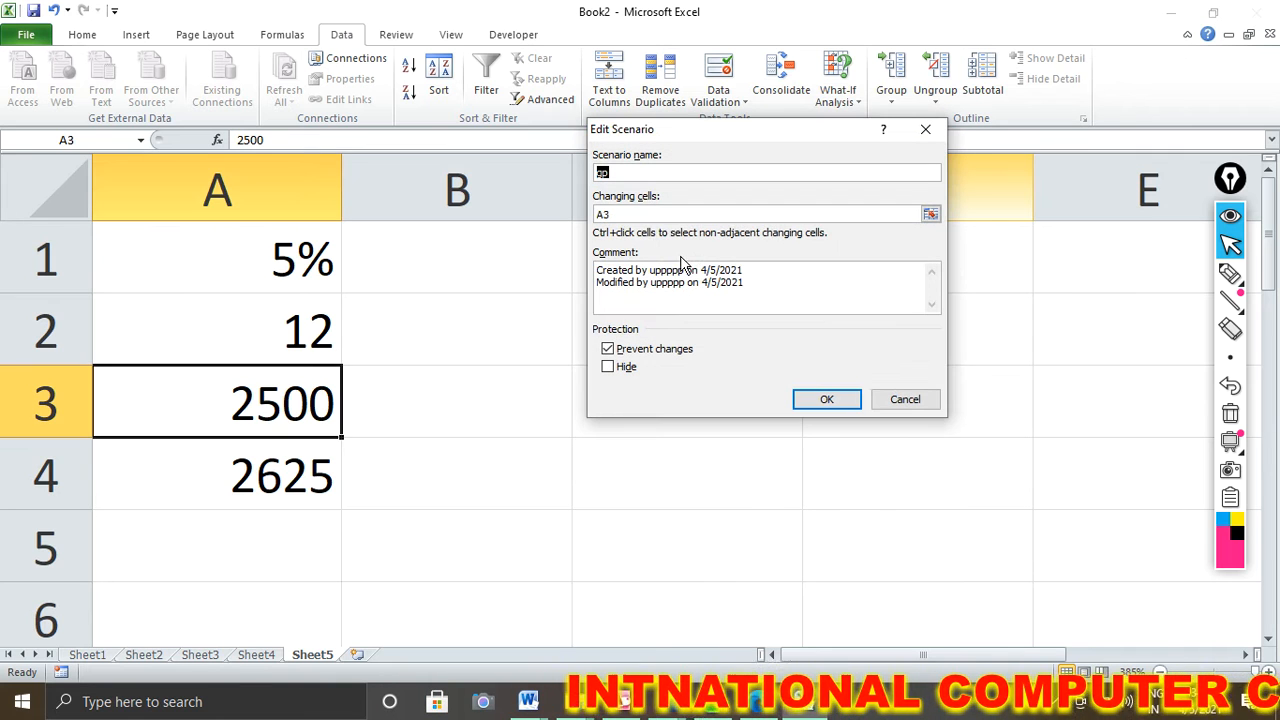
{"action": "left_click", "coordinate": [905, 402]}
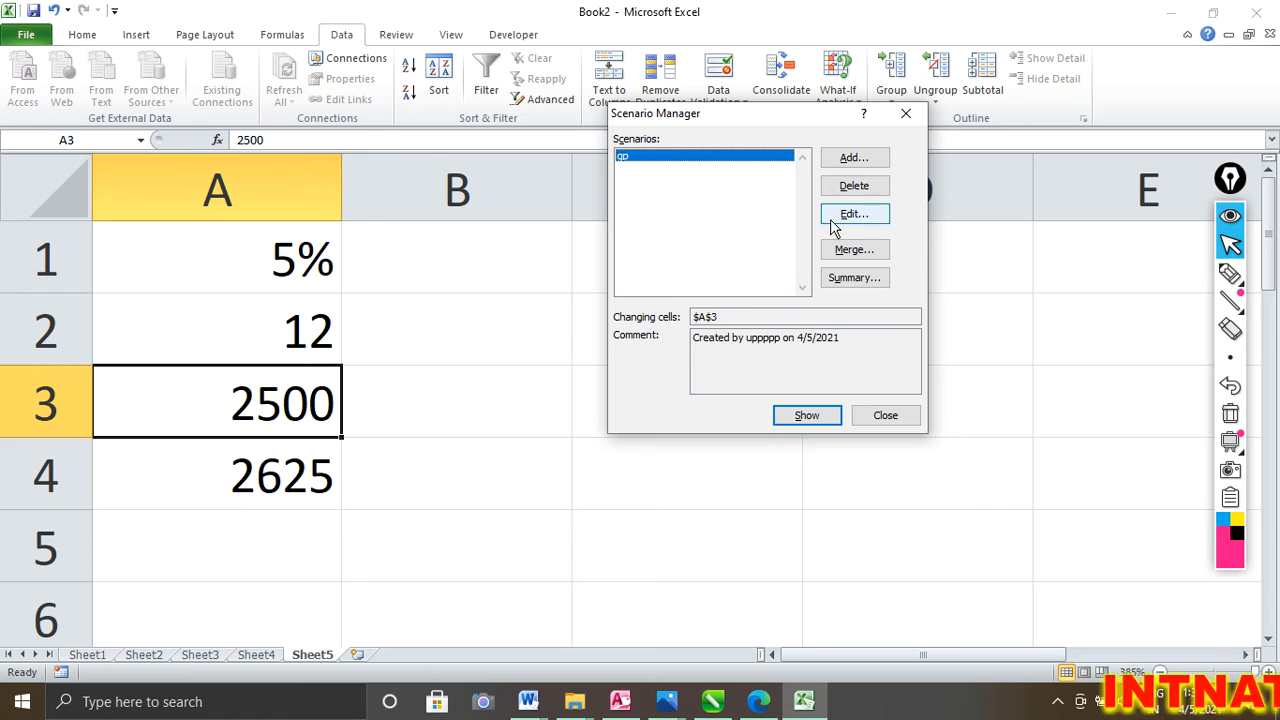
{"action": "left_click", "coordinate": [855, 278]}
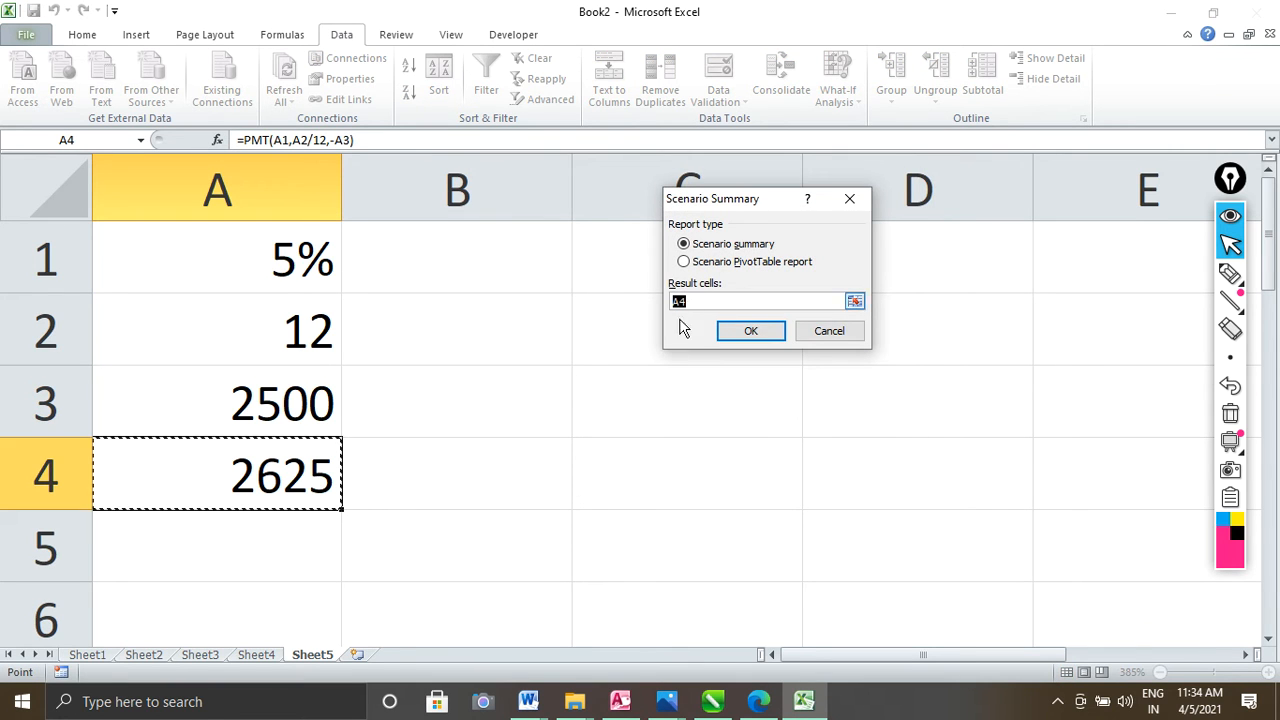
{"action": "left_click", "coordinate": [748, 333]}
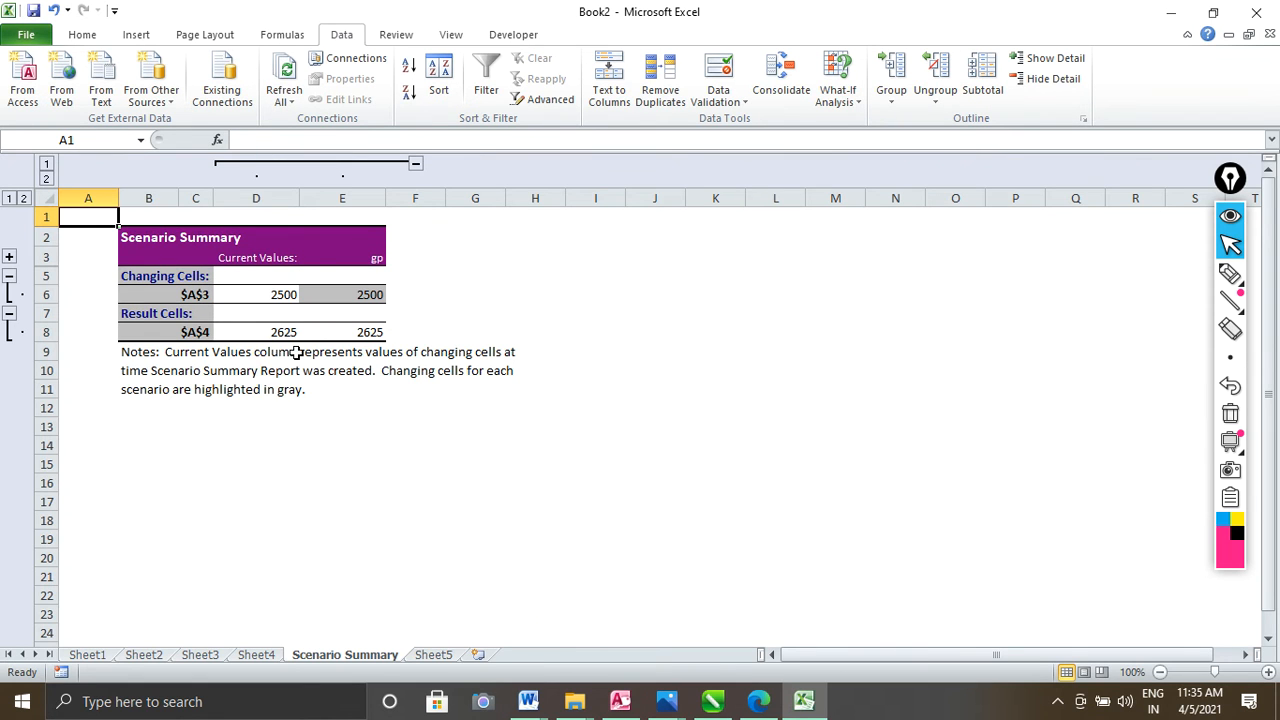
Underline the changing cells, result cells and notes of the Scenario Summary with the pen, and clear the marks
{"action": "scroll", "coordinate": [297, 352], "scroll_direction": "up", "scroll_amount": 6, "text": "ctrl"}
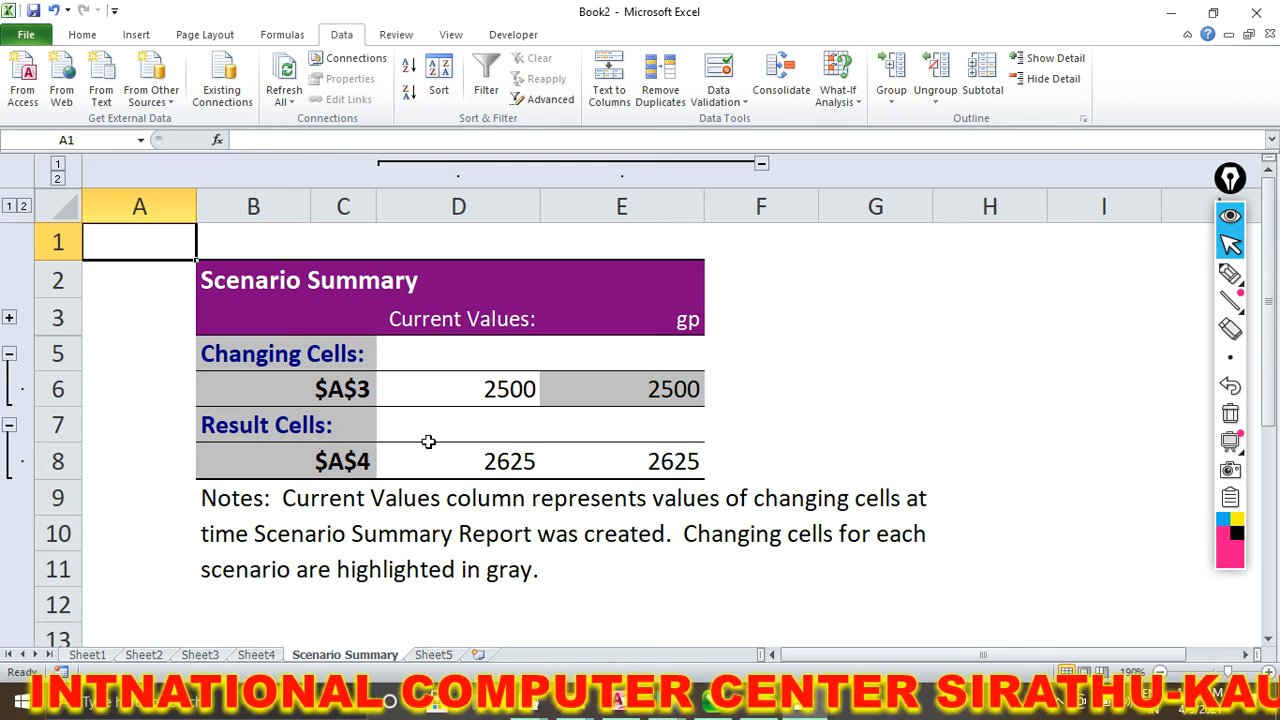
{"action": "left_click", "coordinate": [1230, 273]}
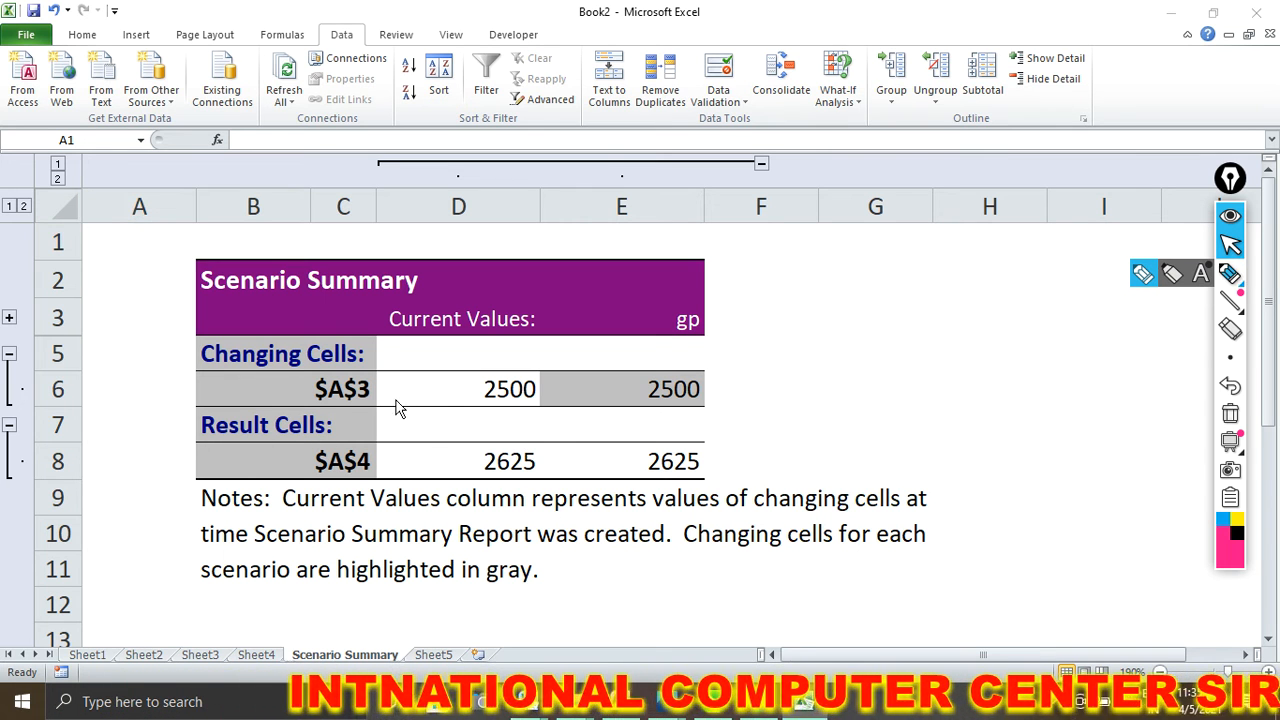
{"action": "left_click_drag", "start_coordinate": [217, 388], "coordinate": [422, 389]}
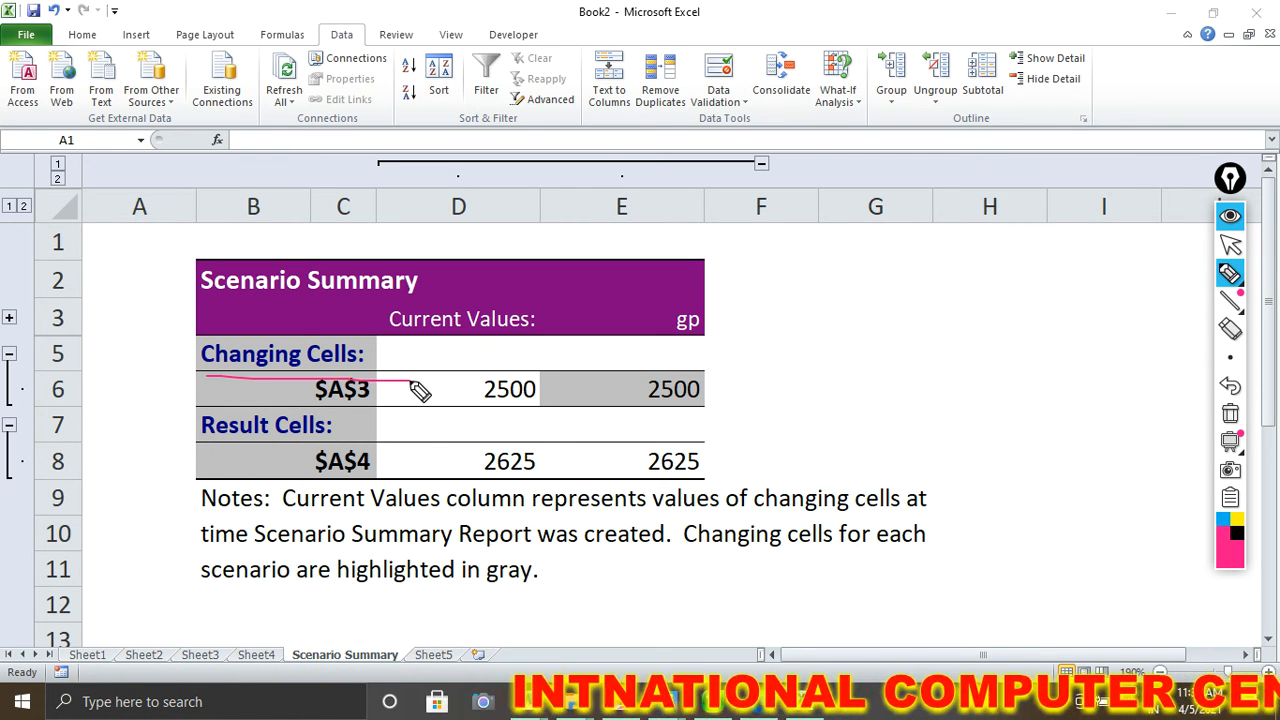
{"action": "left_click_drag", "start_coordinate": [369, 427], "coordinate": [755, 427]}
{"action": "left_click_drag", "start_coordinate": [400, 481], "coordinate": [805, 481]}
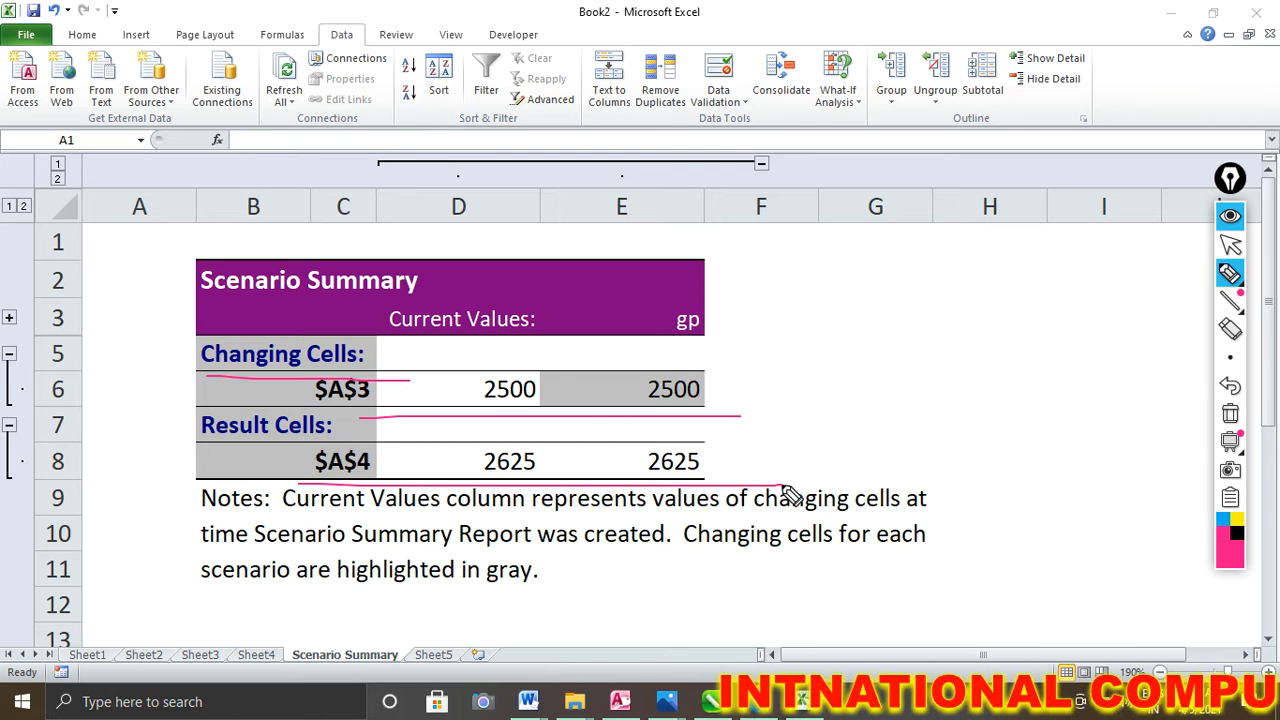
{"action": "mouse_move", "coordinate": [216, 520]}
{"action": "left_mouse_down"}
{"action": "mouse_move", "coordinate": [933, 515]}
{"action": "mouse_move", "coordinate": [935, 549]}
{"action": "left_mouse_up"}
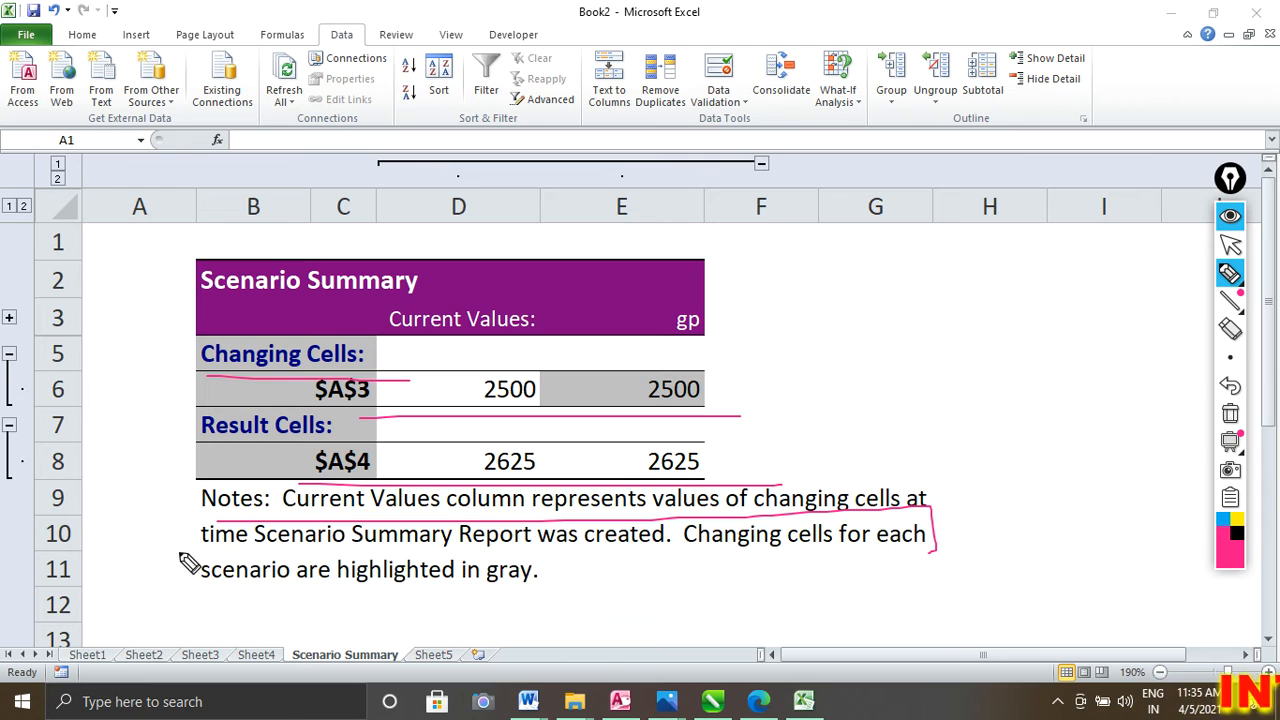
{"action": "left_click_drag", "start_coordinate": [172, 555], "coordinate": [228, 584]}
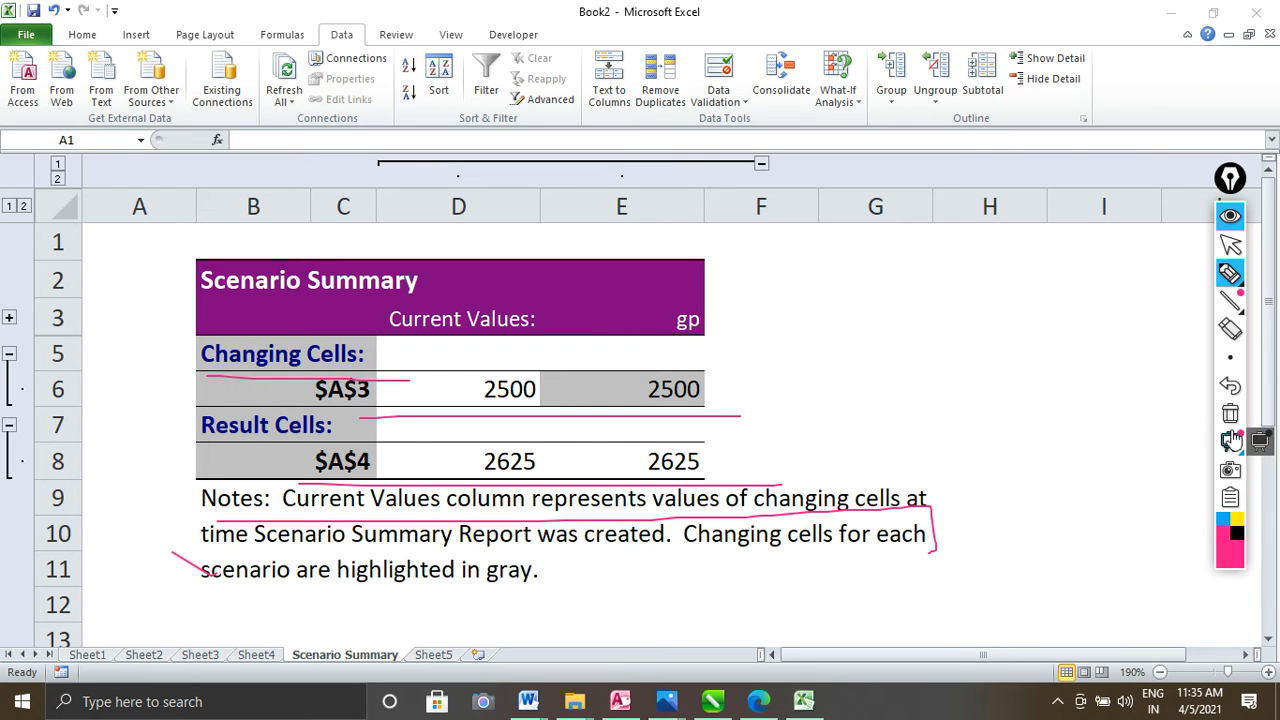
{"action": "left_click", "coordinate": [1232, 414]}
{"action": "left_click", "coordinate": [1232, 246]}
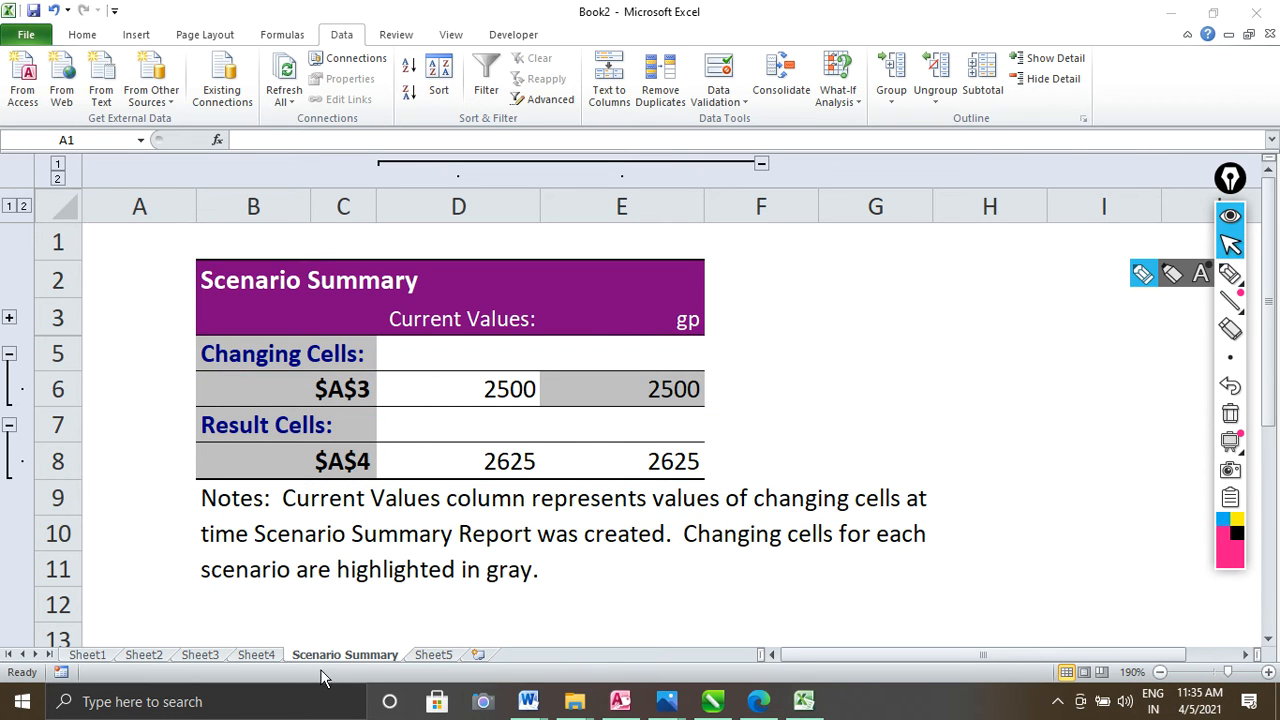
Delete the Scenario Summary sheet from the workbook
{"action": "left_click", "coordinate": [360, 658]}
{"action": "right_click", "coordinate": [362, 660]}
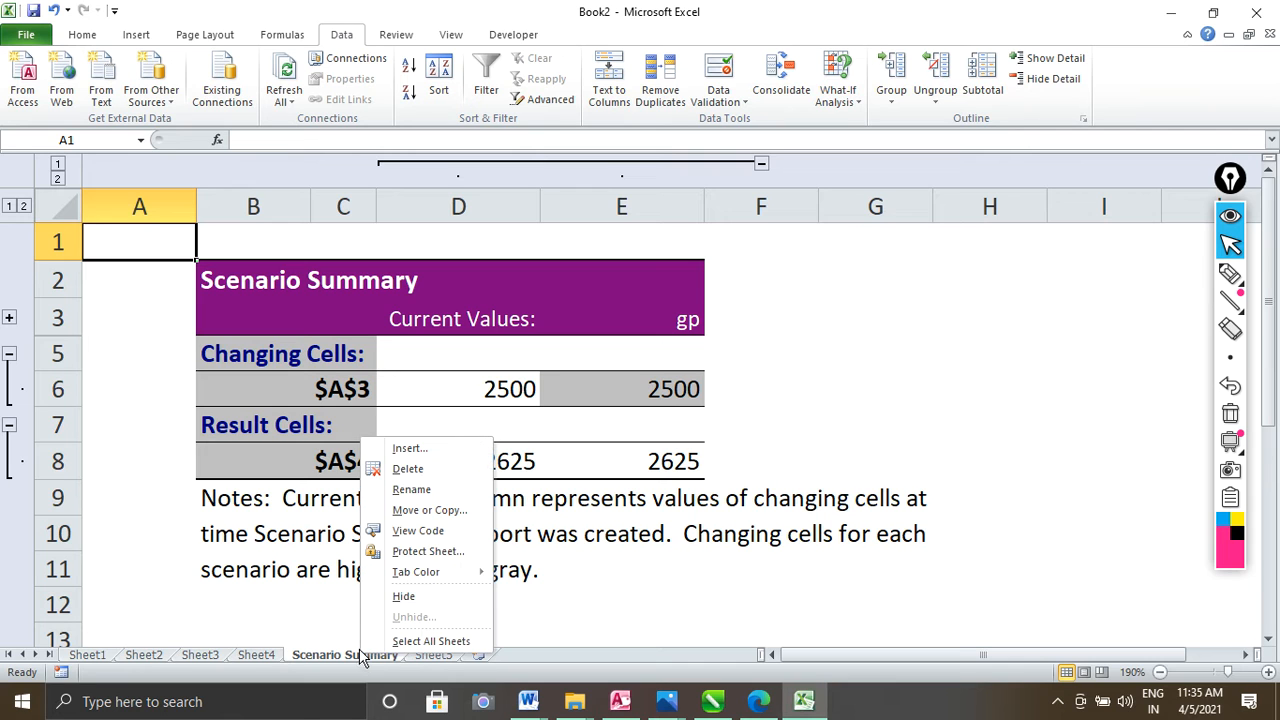
{"action": "left_click", "coordinate": [400, 466]}
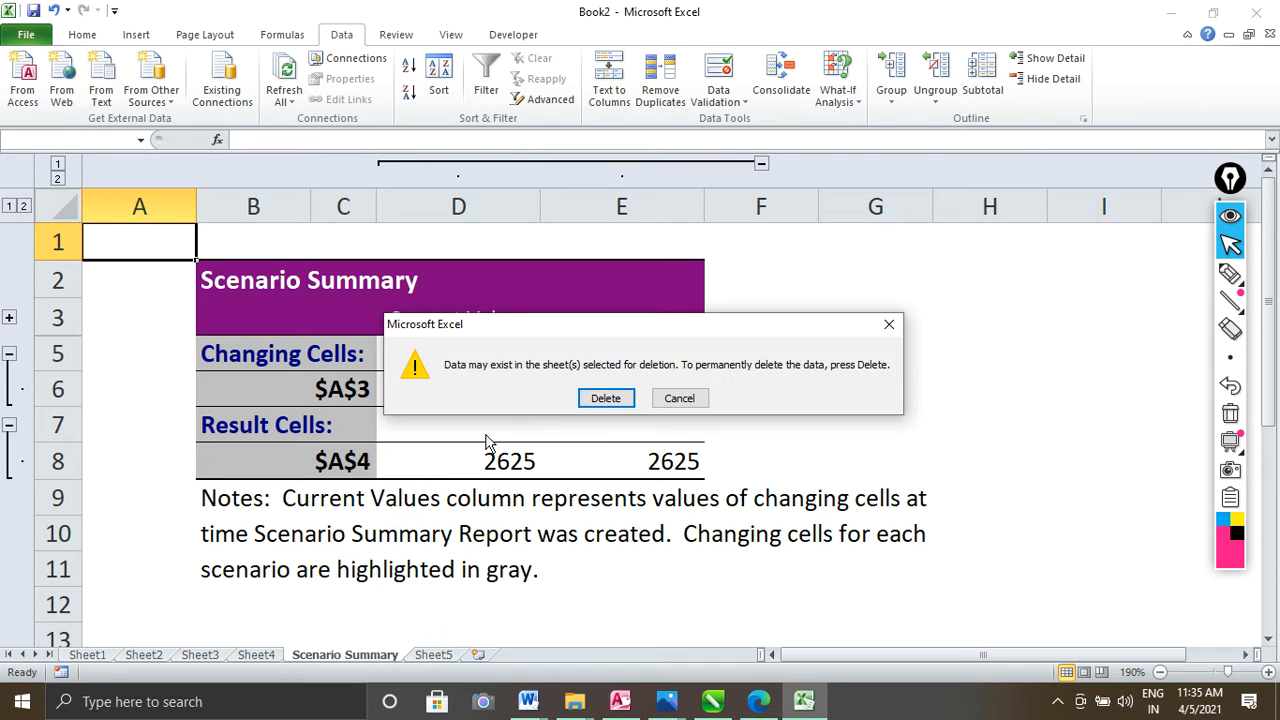
{"action": "left_click", "coordinate": [605, 398]}
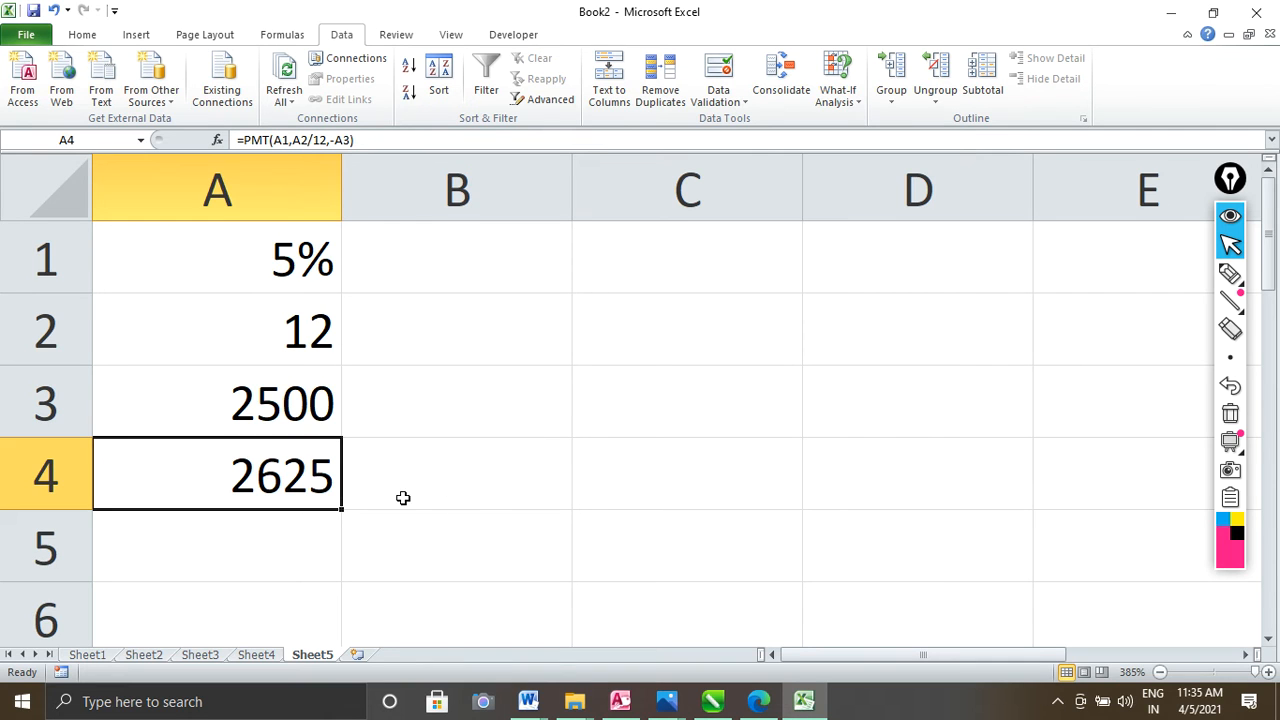
Enter a capital A in cell C1 of Sheet5
{"action": "left_click", "coordinate": [840, 95]}
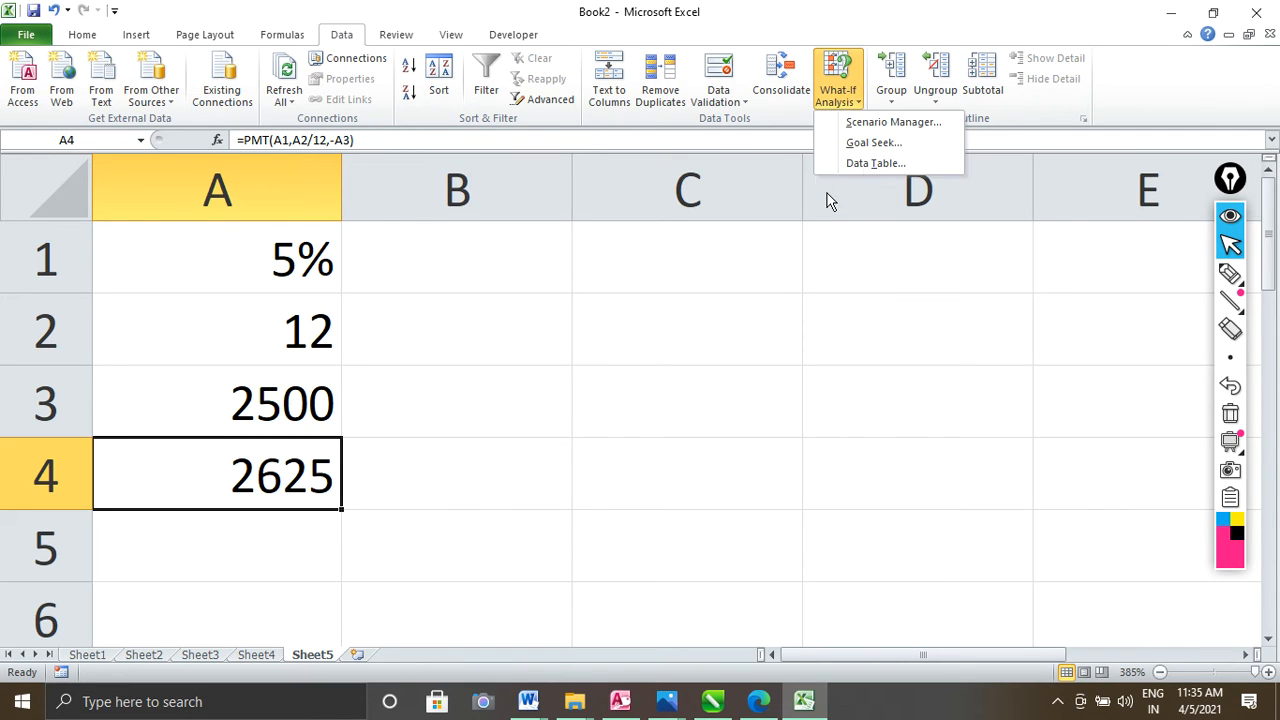
{"action": "left_click", "coordinate": [647, 270]}
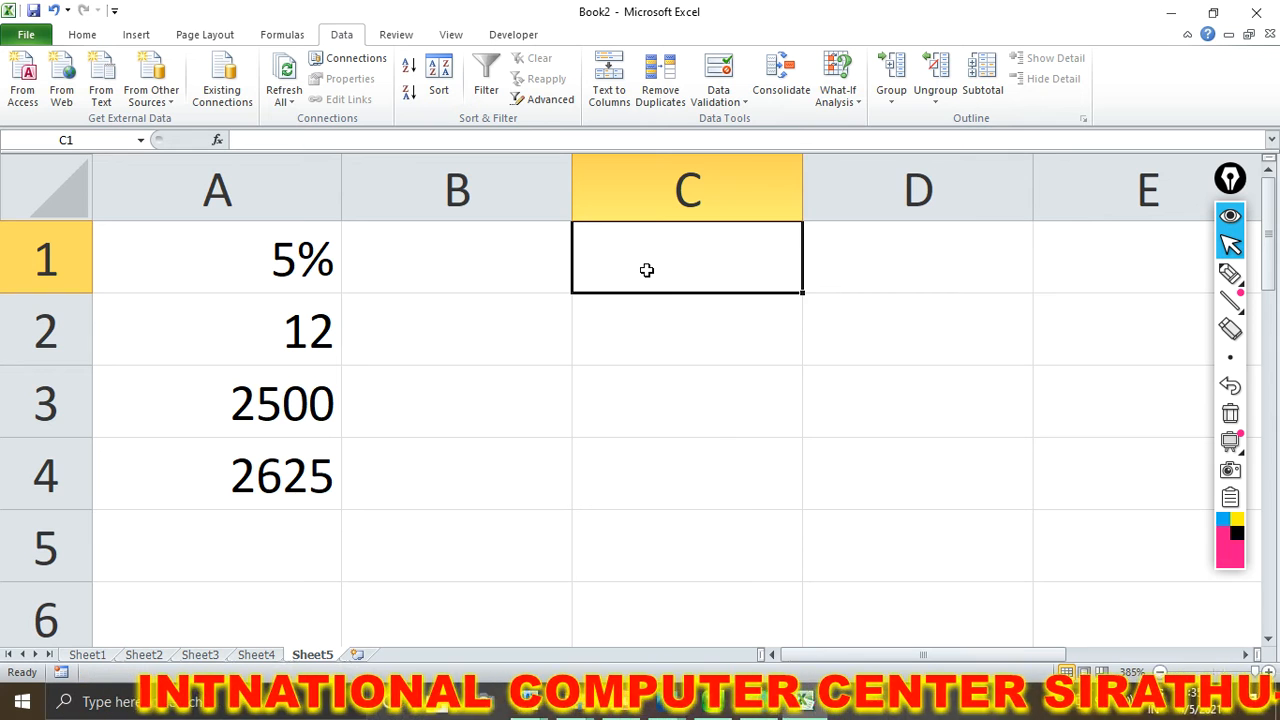
{"action": "type", "text": "a"}
{"action": "key", "text": "Return"}
{"action": "left_click", "coordinate": [647, 270]}
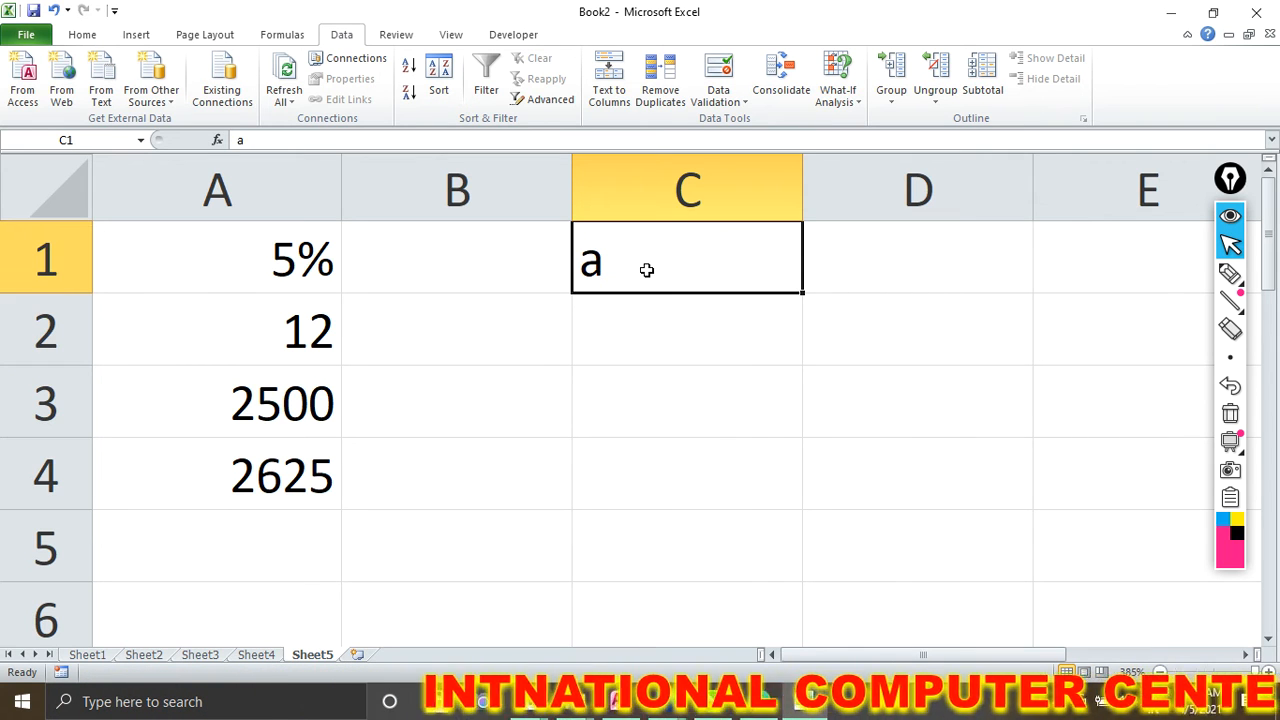
{"action": "key", "text": "Caps_Lock"}
{"action": "type", "text": "A"}
{"action": "key", "text": "Return"}
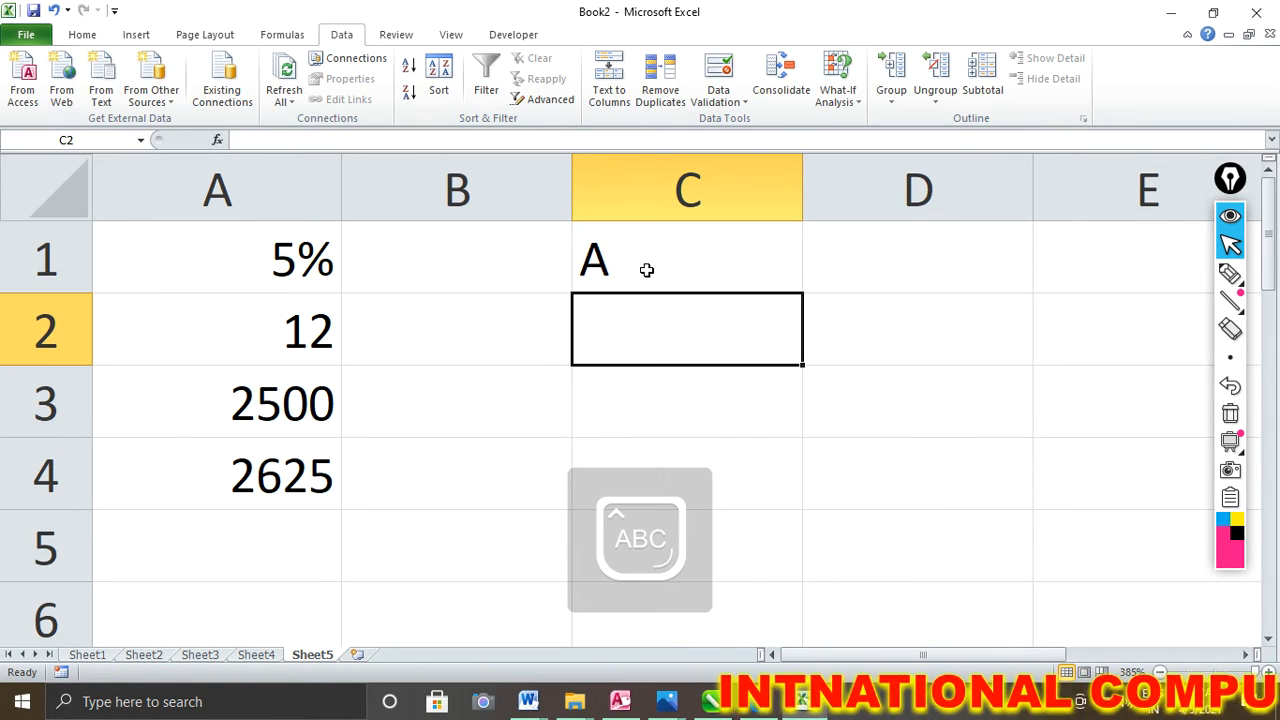
Add the labels B in cell C2 and C in cell C3 of Sheet5
{"action": "type", "text": "B"}
{"action": "key", "text": "Return"}
{"action": "type", "text": "C"}
{"action": "key", "text": "Tab"}
{"action": "key", "text": "Up"}
{"action": "key", "text": "Up"}
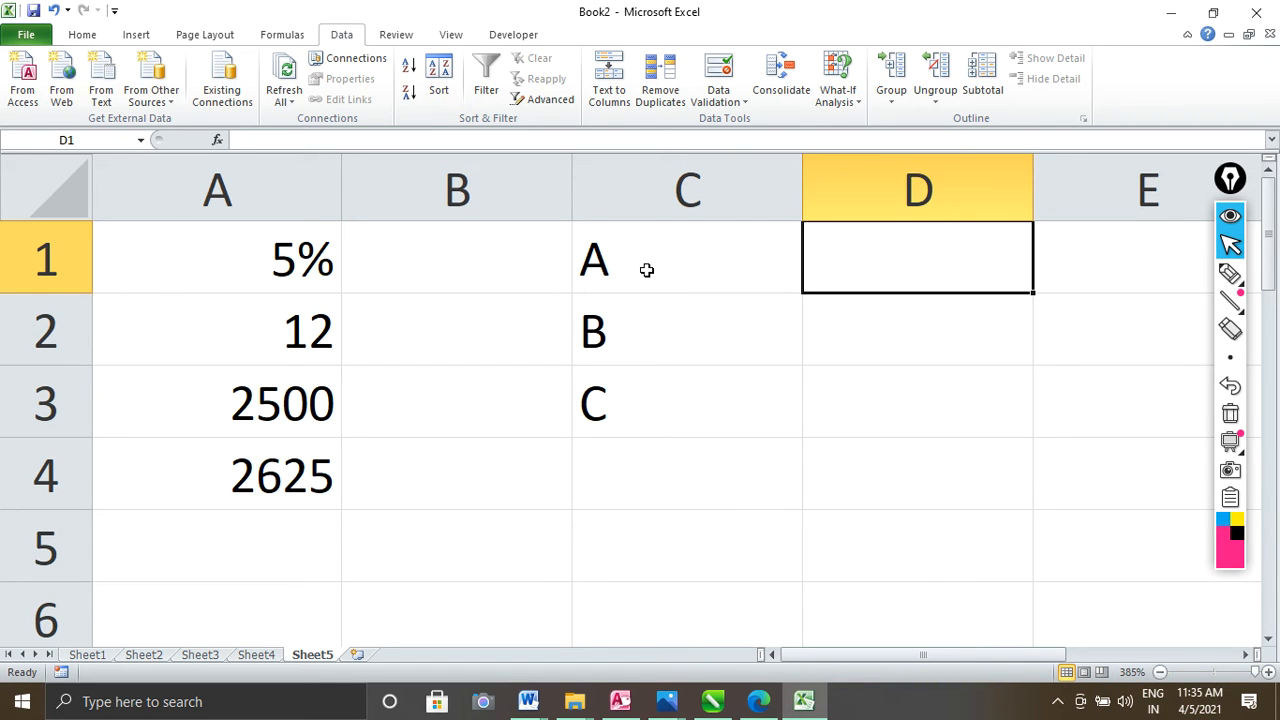
Enter 6000 in cell D1 and 12000 in cell D3, leaving D2 empty
{"action": "type", "text": "6000"}
{"action": "key", "text": "Return"}
{"action": "key", "text": "Return"}
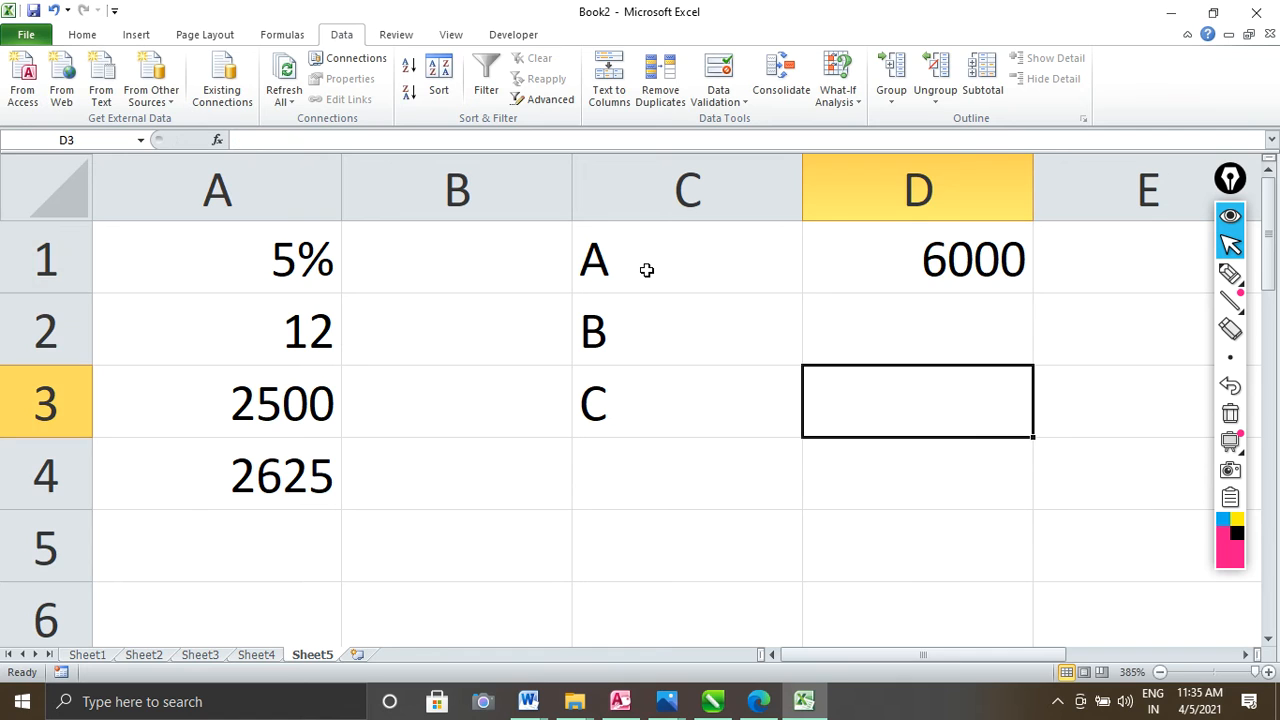
{"action": "type", "text": "12"}
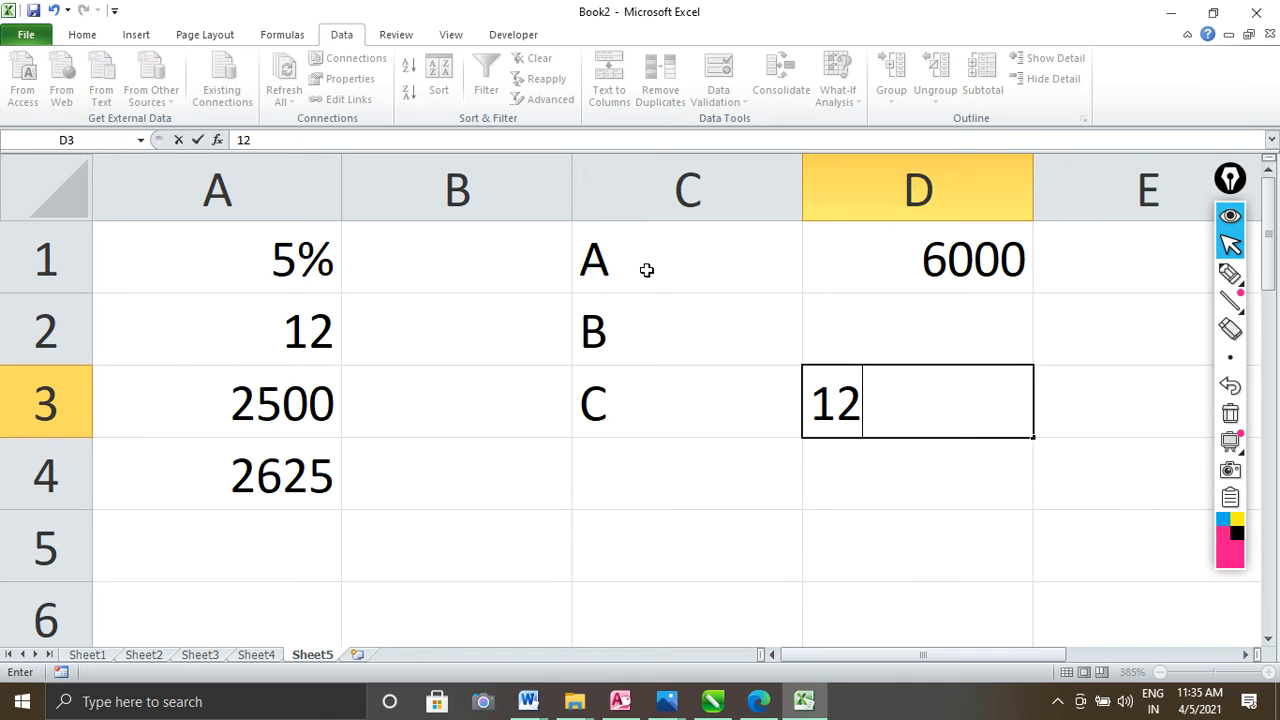
{"action": "type", "text": "000"}
{"action": "key", "text": "Return"}
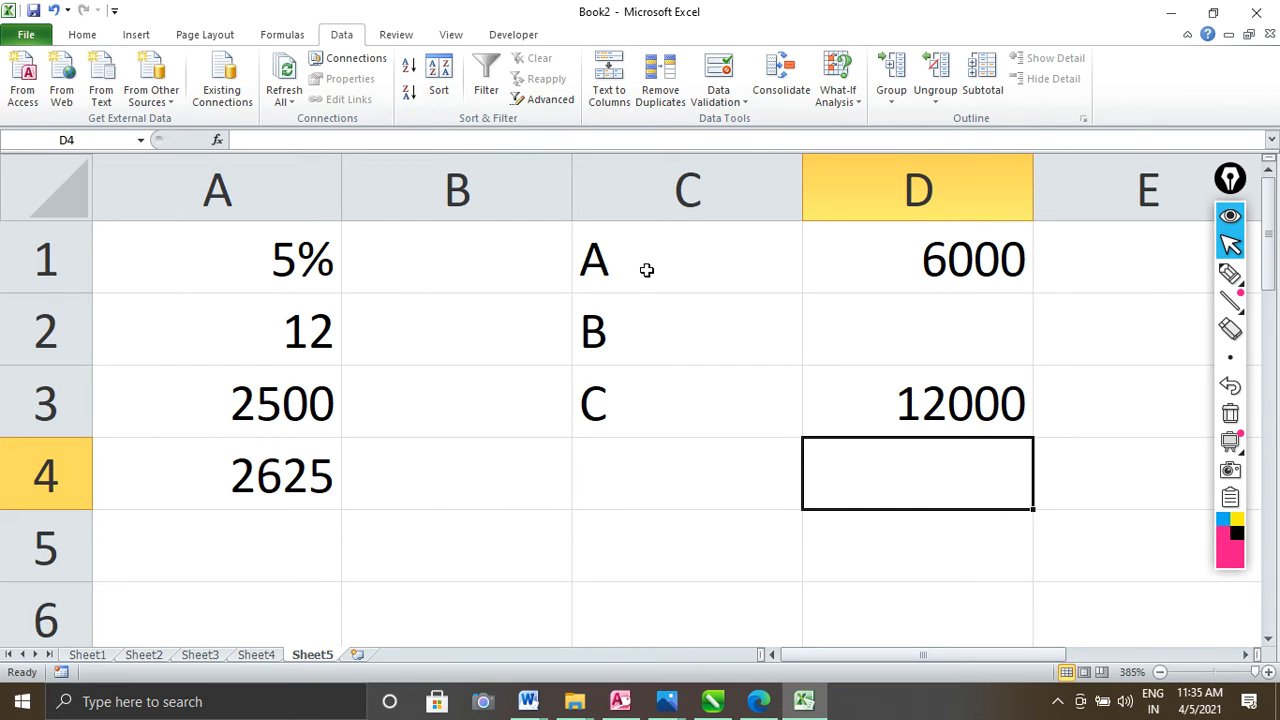
Tick cells D1, D2 and D3 with the pen, and clear the marks
{"action": "left_click", "coordinate": [1240, 272]}
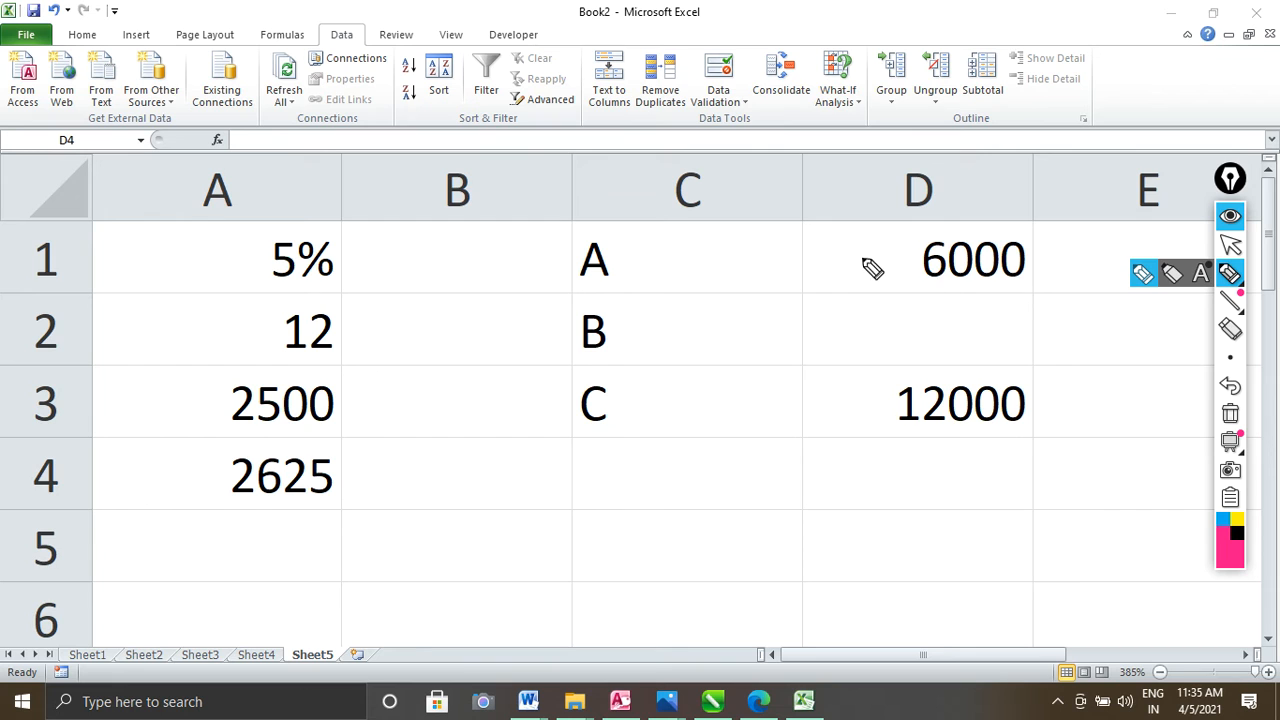
{"action": "mouse_move", "coordinate": [848, 238]}
{"action": "left_mouse_down"}
{"action": "mouse_move", "coordinate": [885, 268]}
{"action": "mouse_move", "coordinate": [920, 235]}
{"action": "left_mouse_up"}
{"action": "left_click_drag", "start_coordinate": [853, 392], "coordinate": [949, 335]}
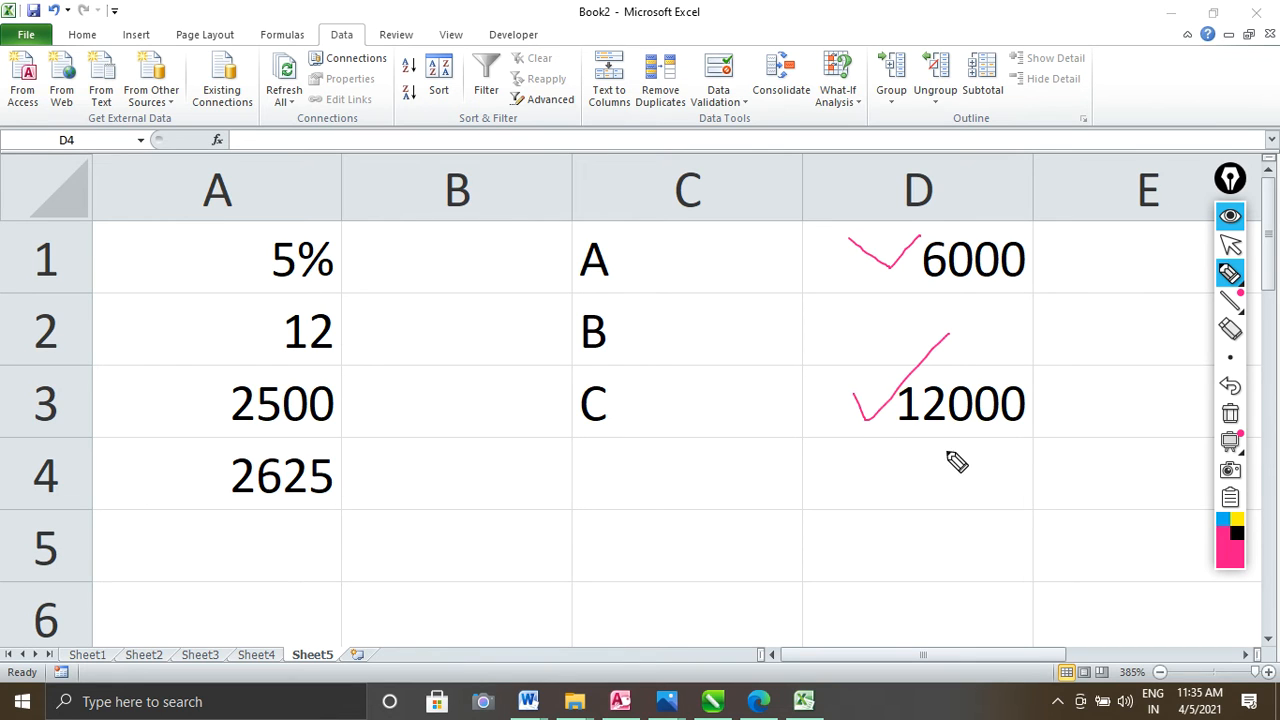
{"action": "left_click_drag", "start_coordinate": [836, 320], "coordinate": [937, 289]}
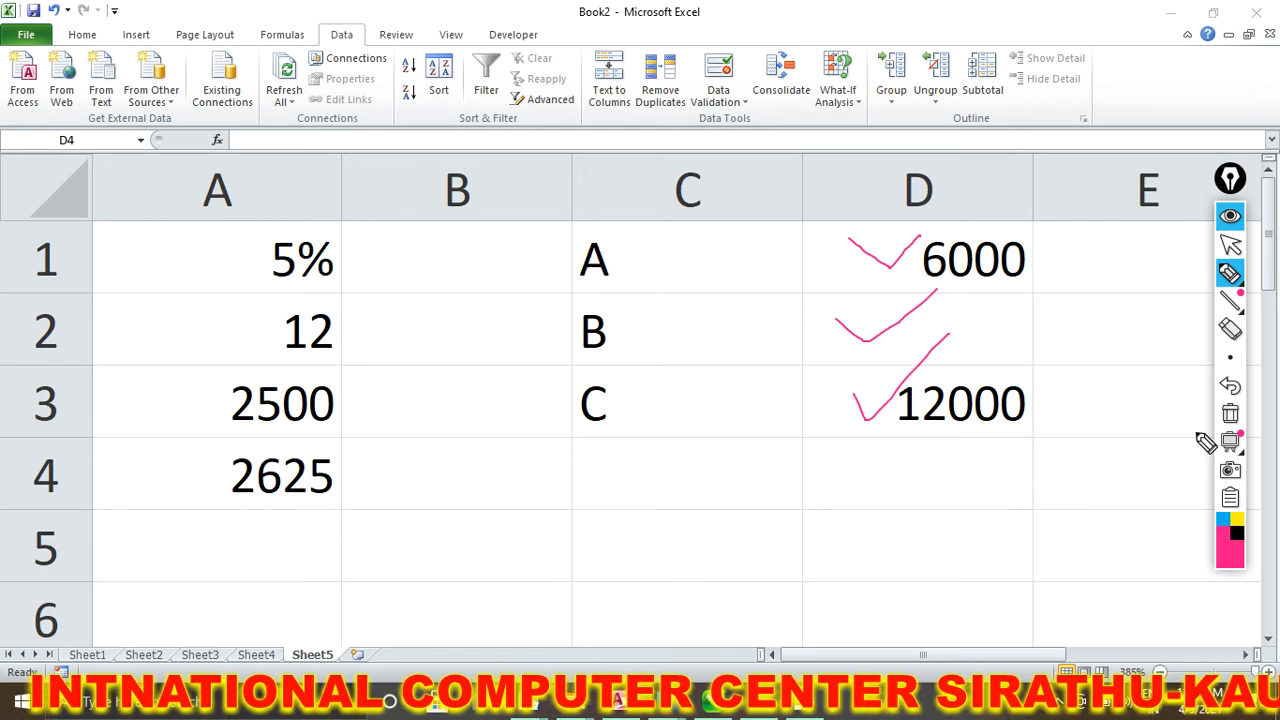
{"action": "left_click", "coordinate": [1231, 410]}
{"action": "left_click", "coordinate": [1230, 244]}
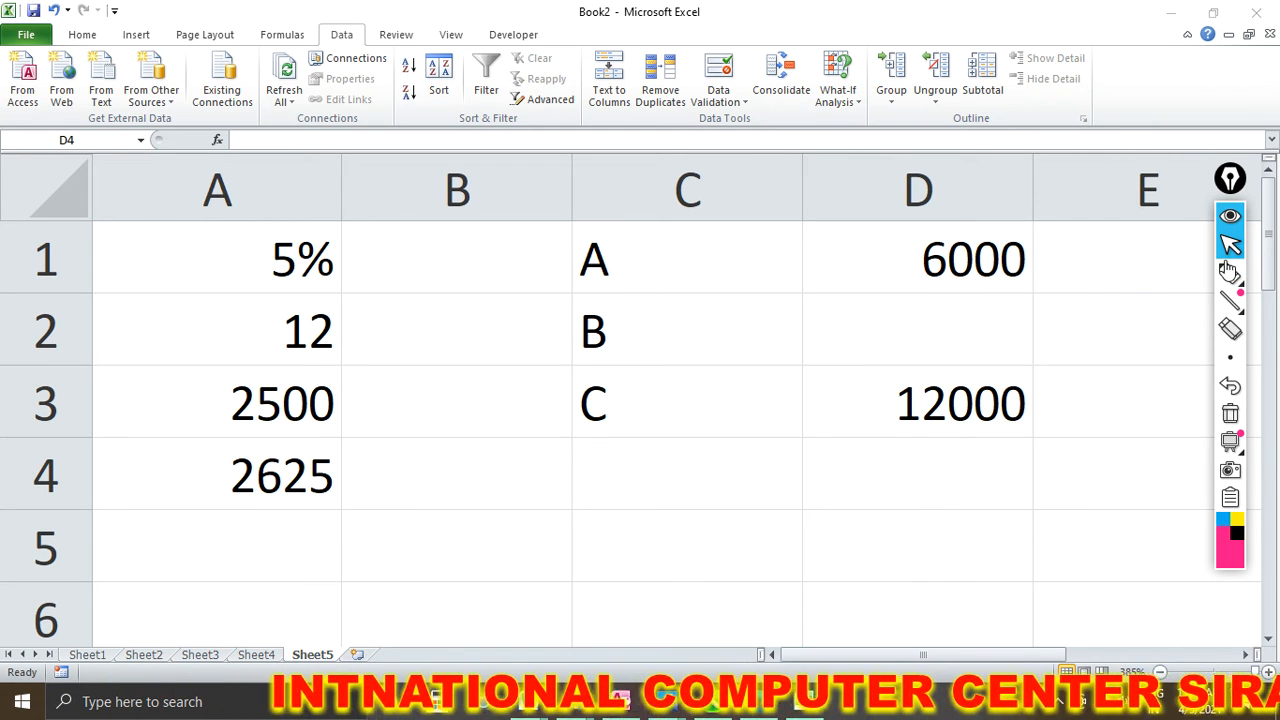
Total the range D1:D3 in cell D4 with a SUM formula
{"action": "left_click", "coordinate": [941, 481]}
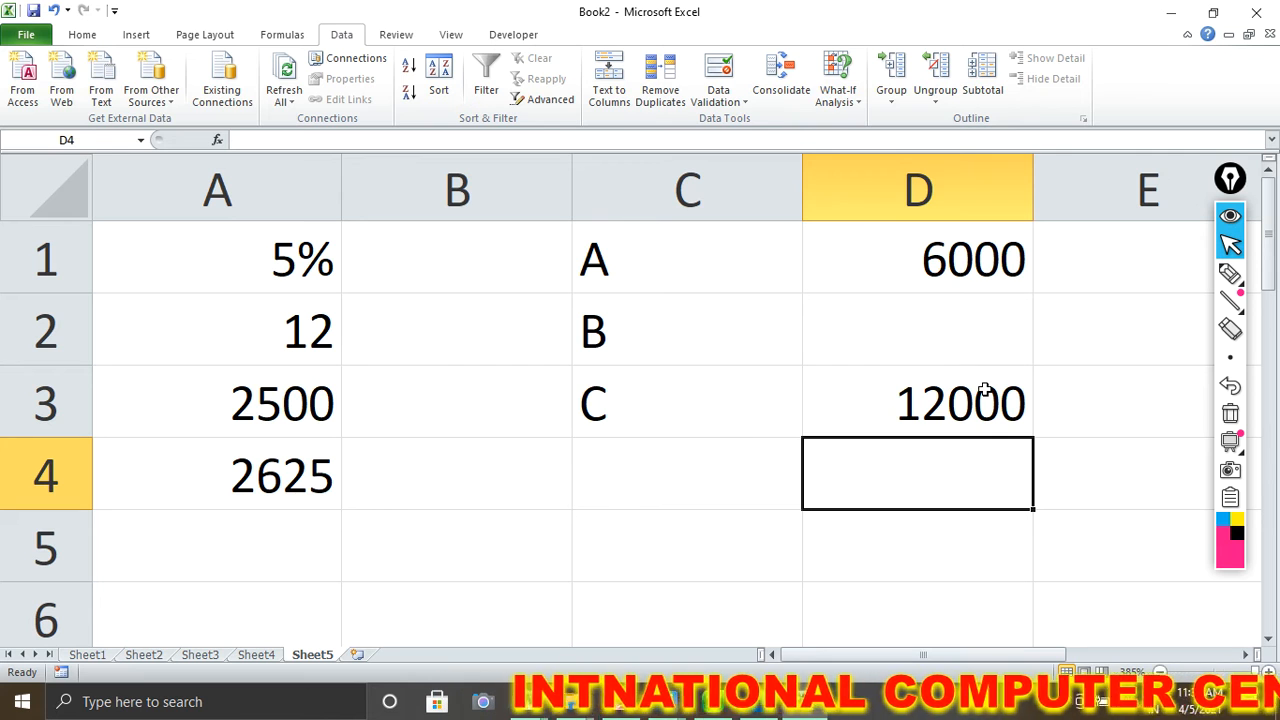
{"action": "type", "text": "=SUM("}
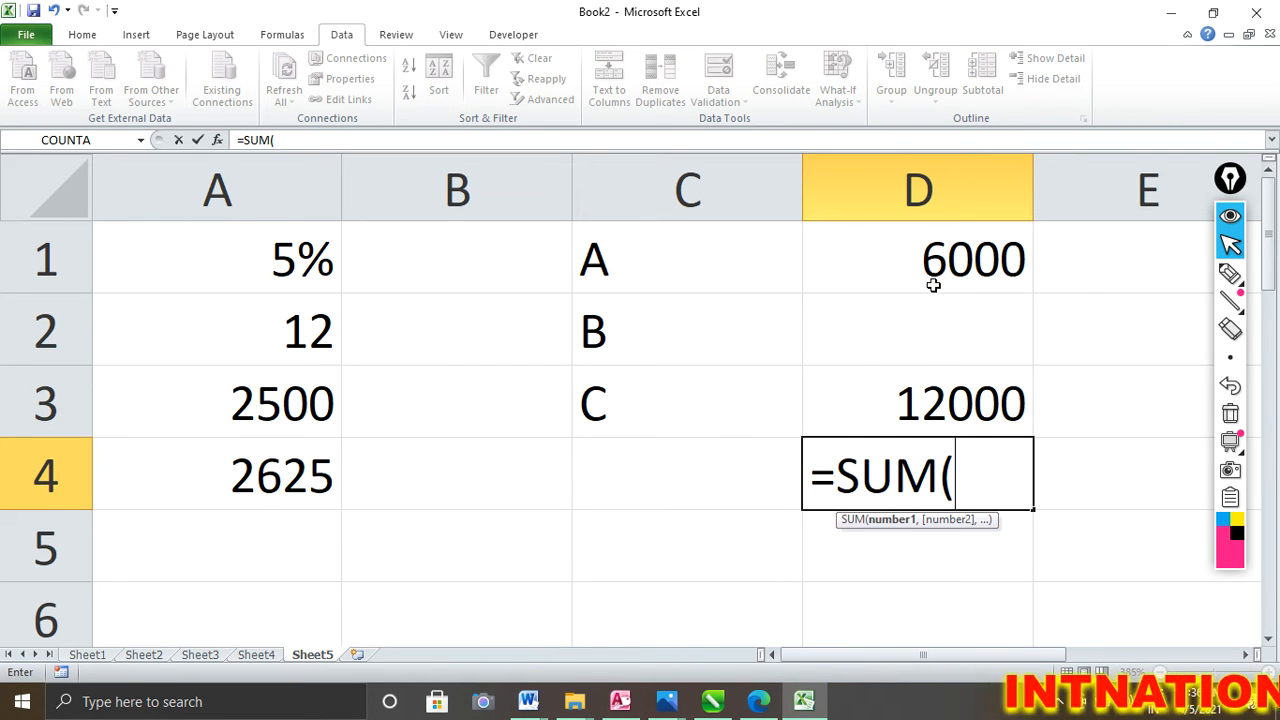
{"action": "left_click_drag", "start_coordinate": [931, 280], "coordinate": [940, 420]}
{"action": "type", "text": ")"}
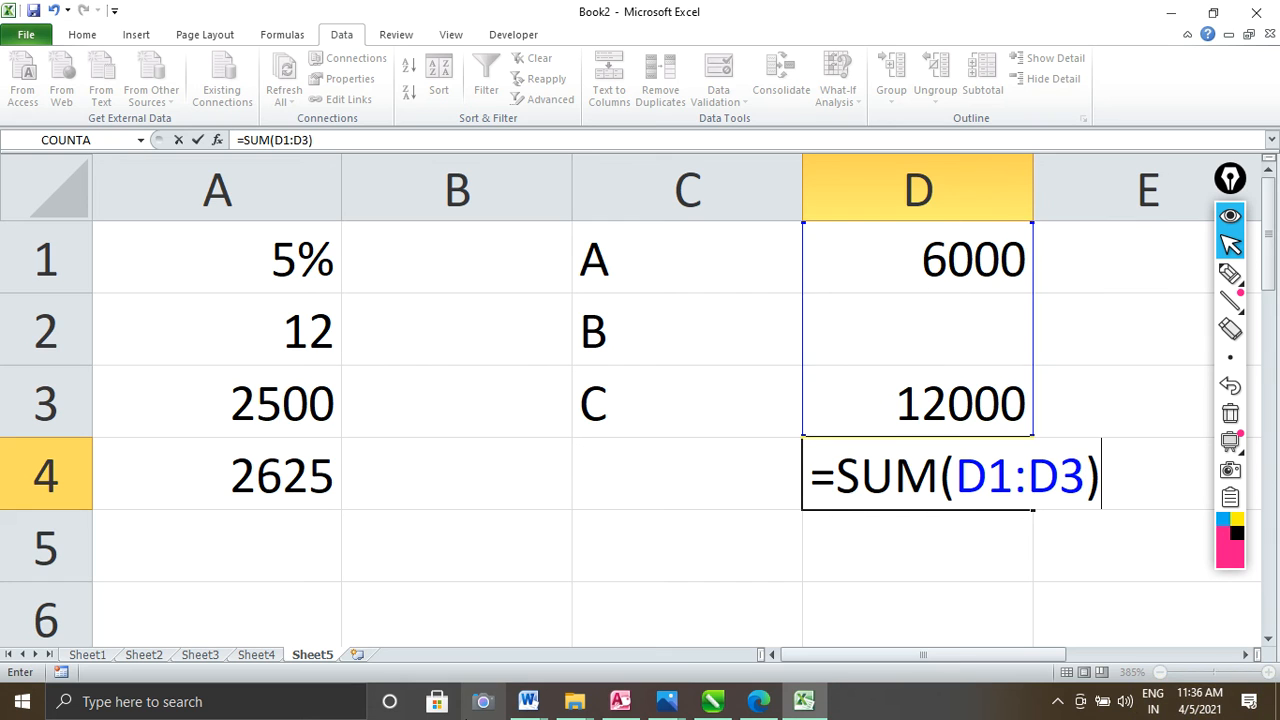
{"action": "key", "text": "Return"}
{"action": "mouse_move", "coordinate": [666, 701]}
Run Goal Seek to set cell D4 to 35000 by changing cell D2, and keep the solution
{"action": "left_click", "coordinate": [980, 478]}
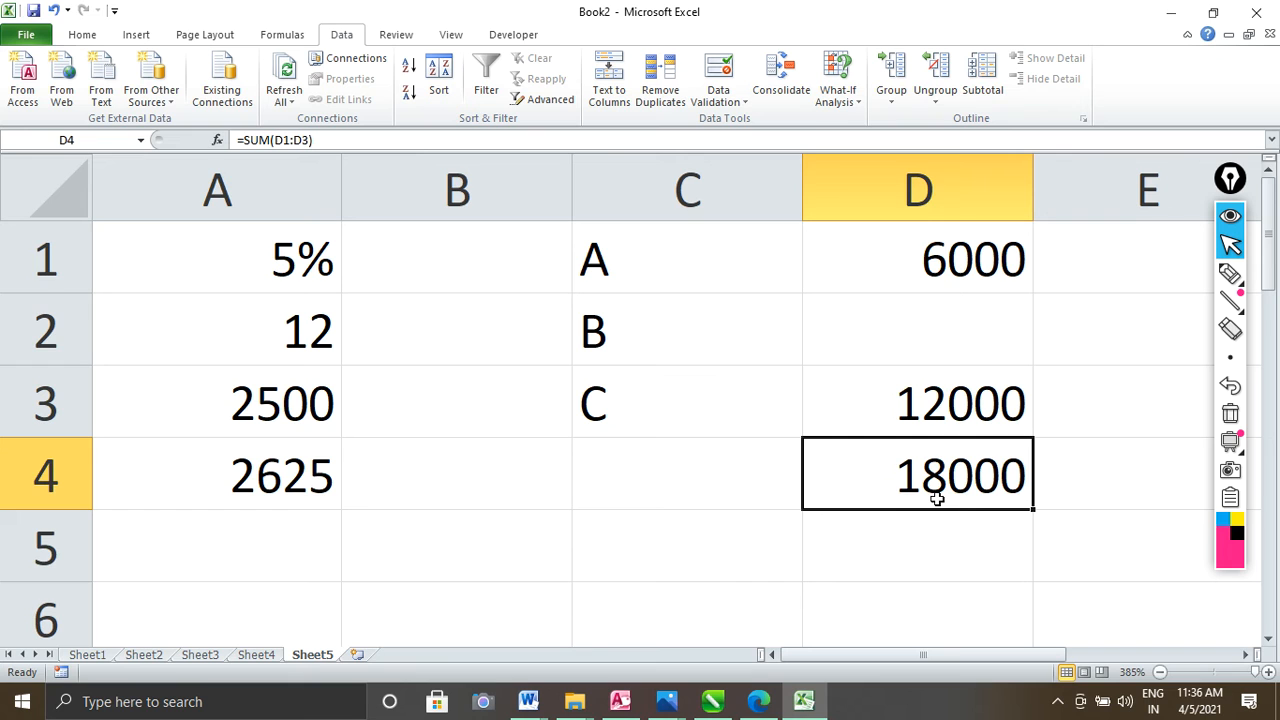
{"action": "left_click", "coordinate": [838, 88]}
{"action": "left_click", "coordinate": [872, 143]}
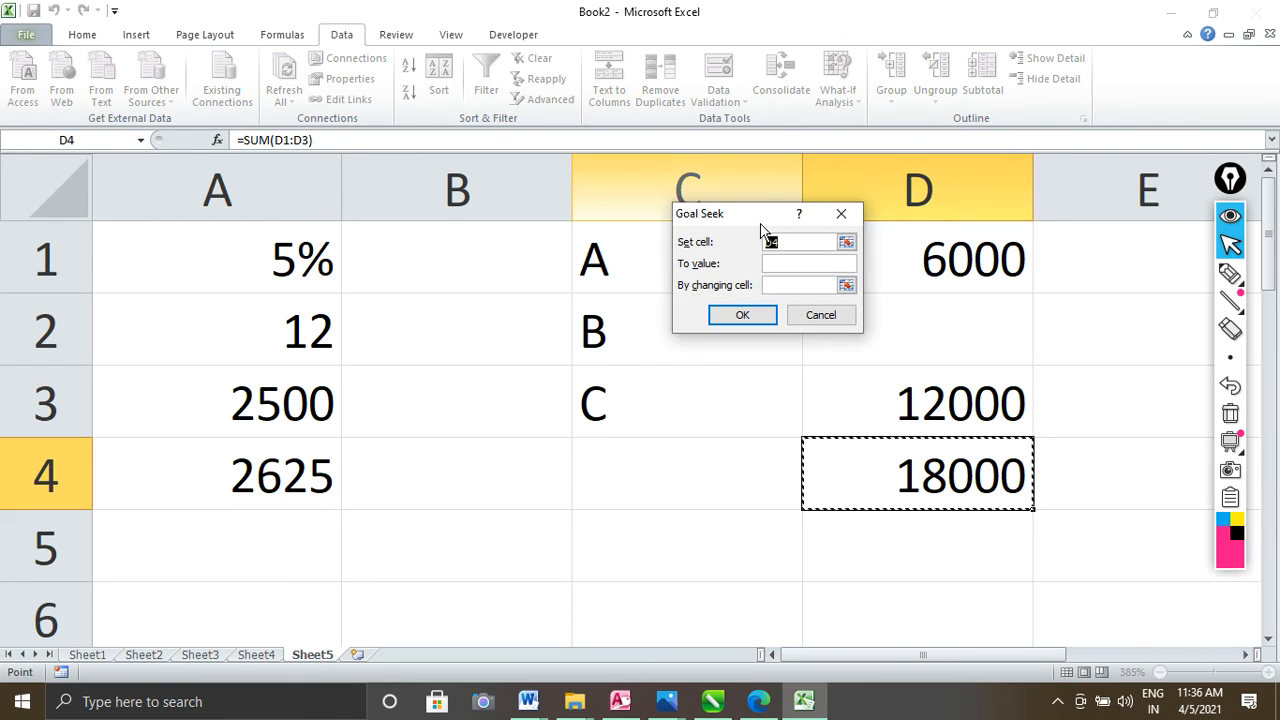
{"action": "left_click_drag", "start_coordinate": [764, 184], "coordinate": [467, 214]}
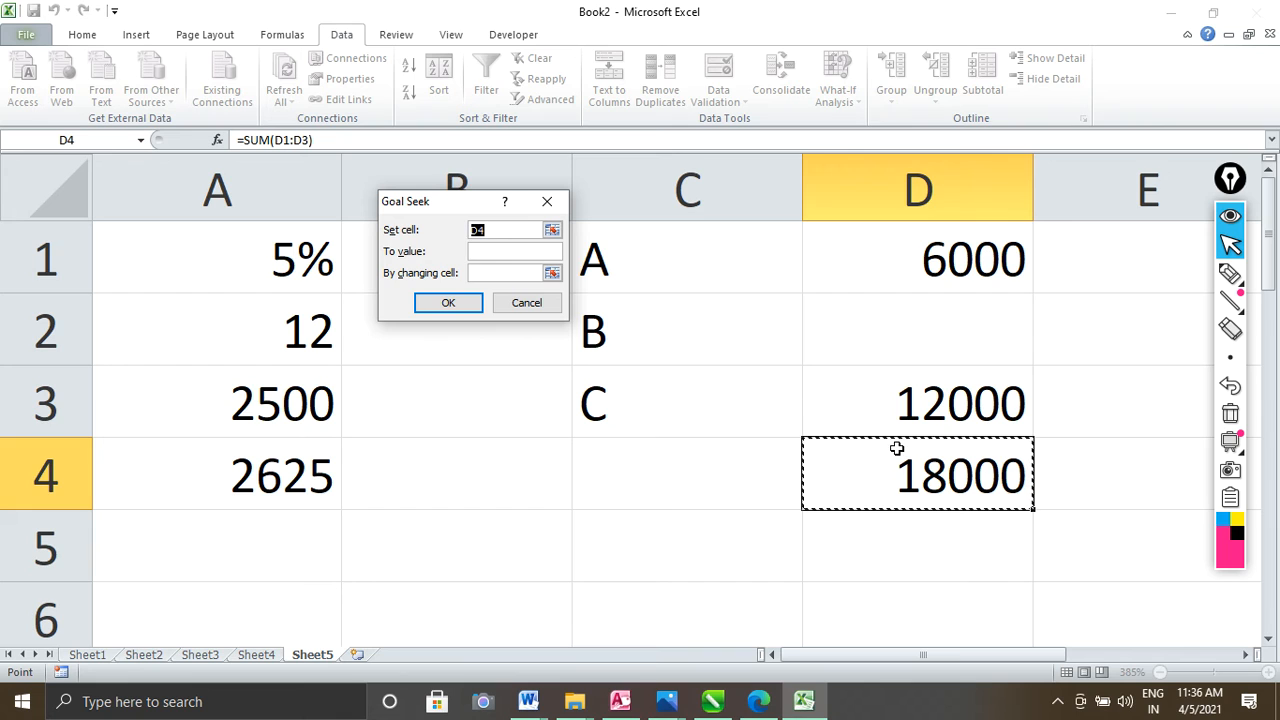
{"action": "left_click", "coordinate": [479, 257]}
{"action": "key", "text": "Tab"}
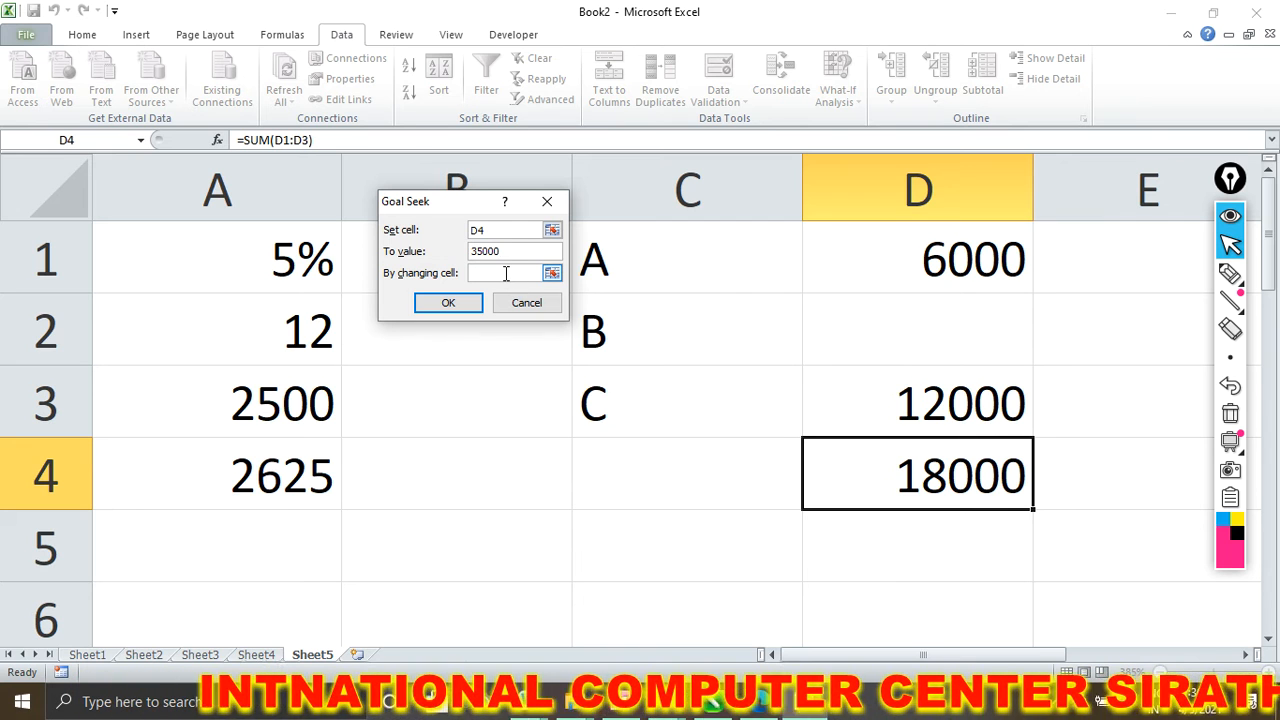
{"action": "left_click", "coordinate": [898, 349]}
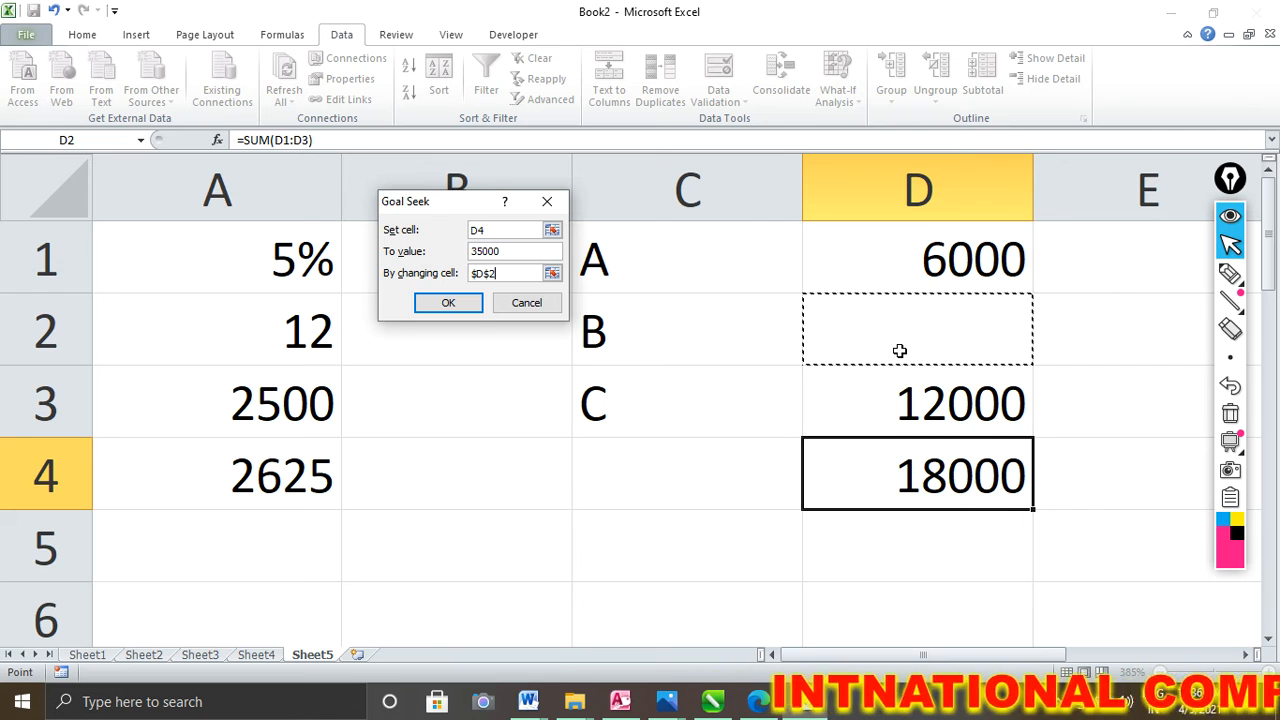
{"action": "left_click", "coordinate": [468, 306]}
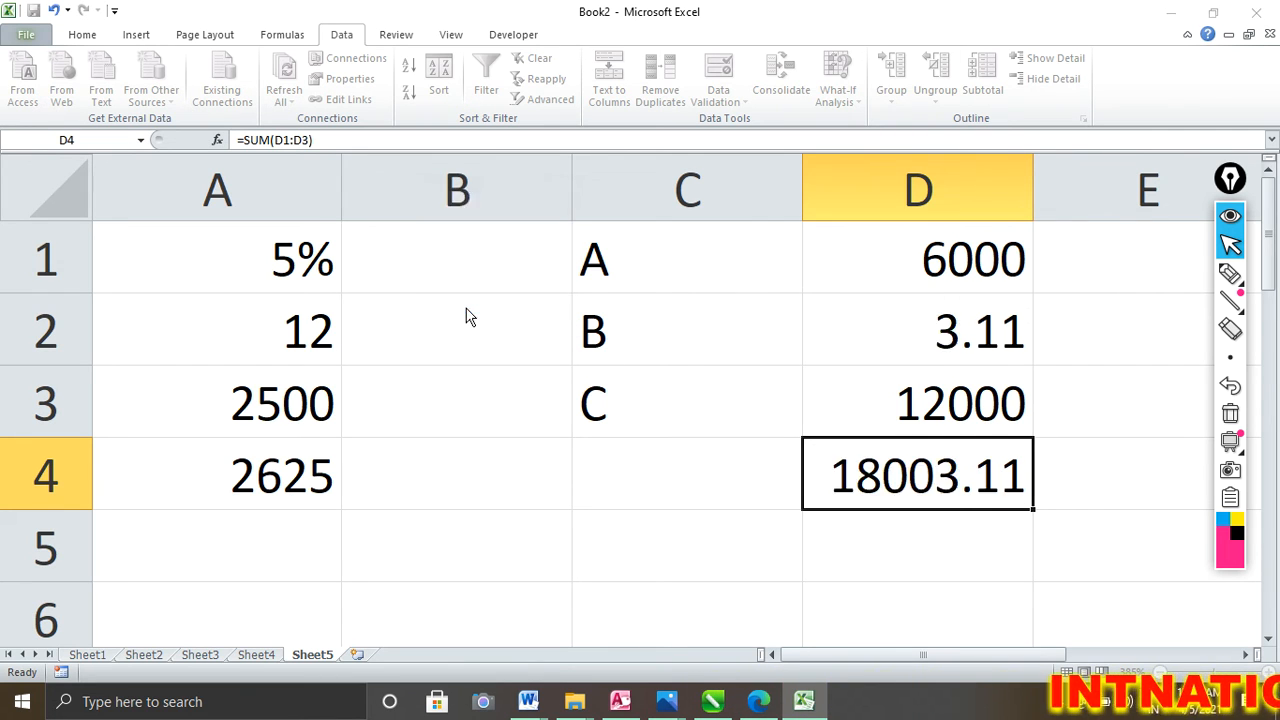
{"action": "left_click", "coordinate": [439, 301]}
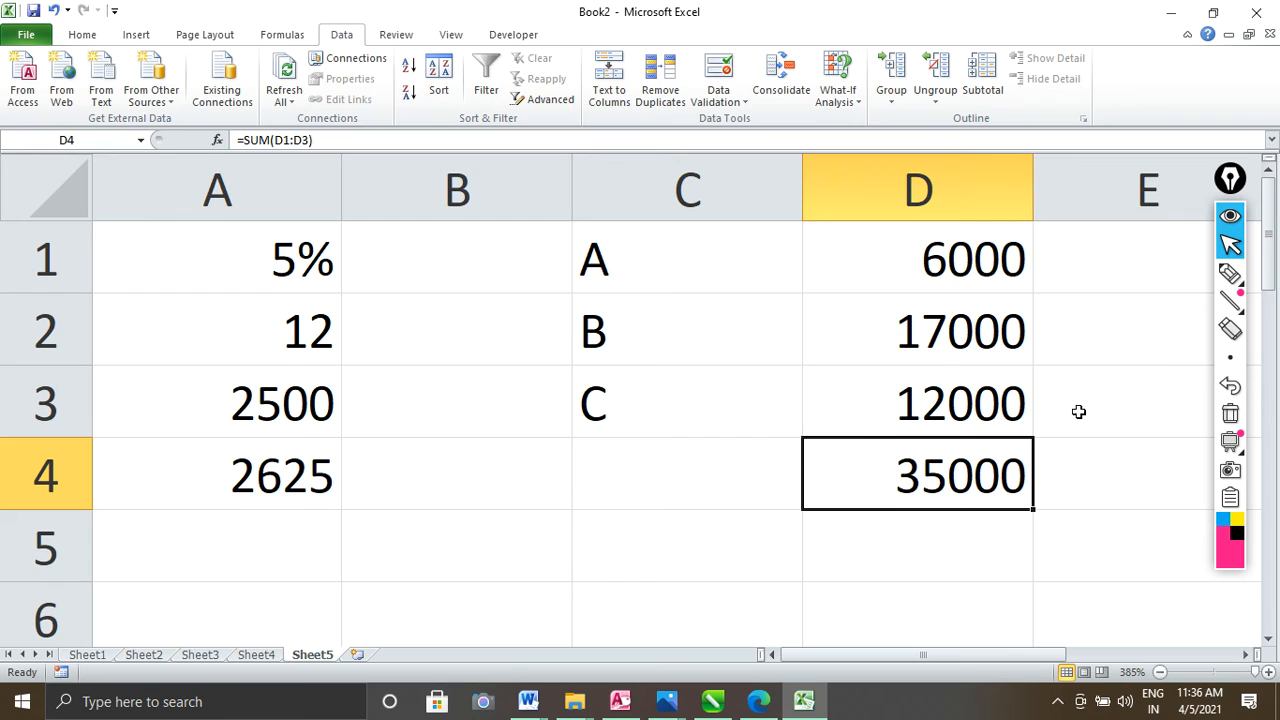
Enter the rates 10%, 12%, 18% and 25% down cells A5 to A8, below the PMT result
{"action": "left_click", "coordinate": [838, 80]}
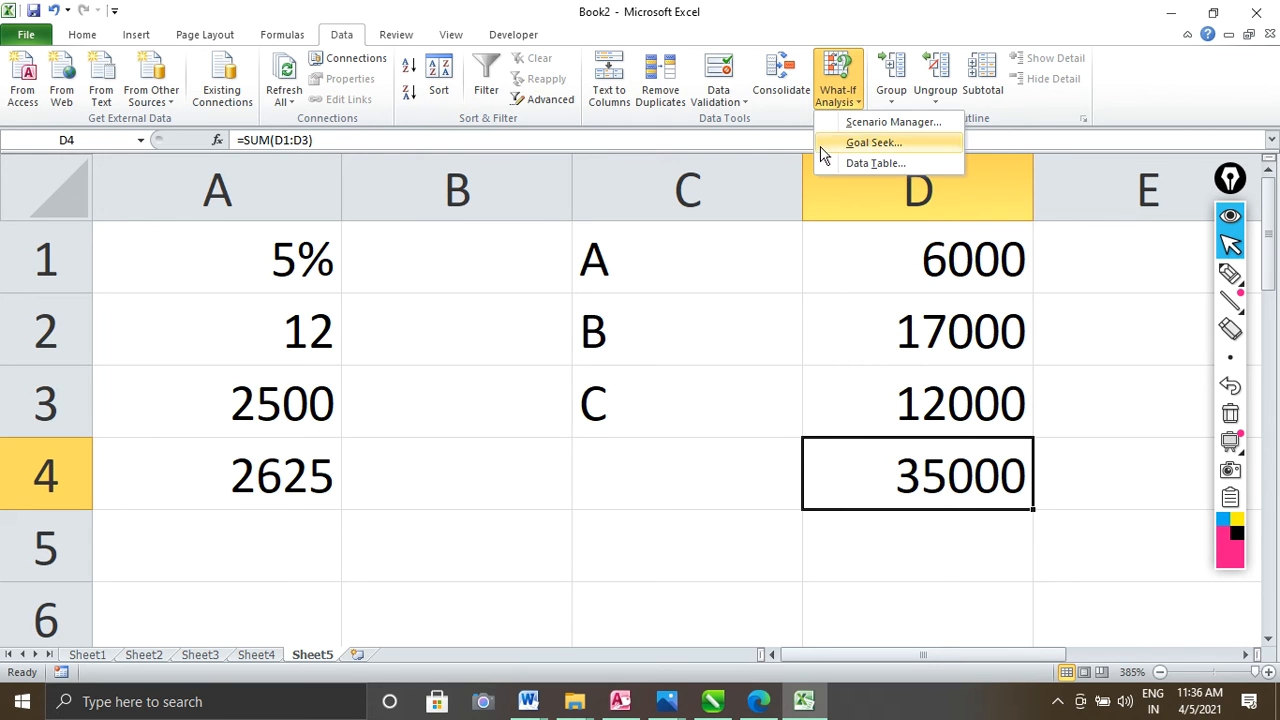
{"action": "left_click", "coordinate": [329, 540]}
{"action": "scroll", "coordinate": [324, 542], "scroll_direction": "down", "scroll_amount": 2}
{"action": "scroll", "coordinate": [324, 542], "scroll_direction": "up", "scroll_amount": 1}
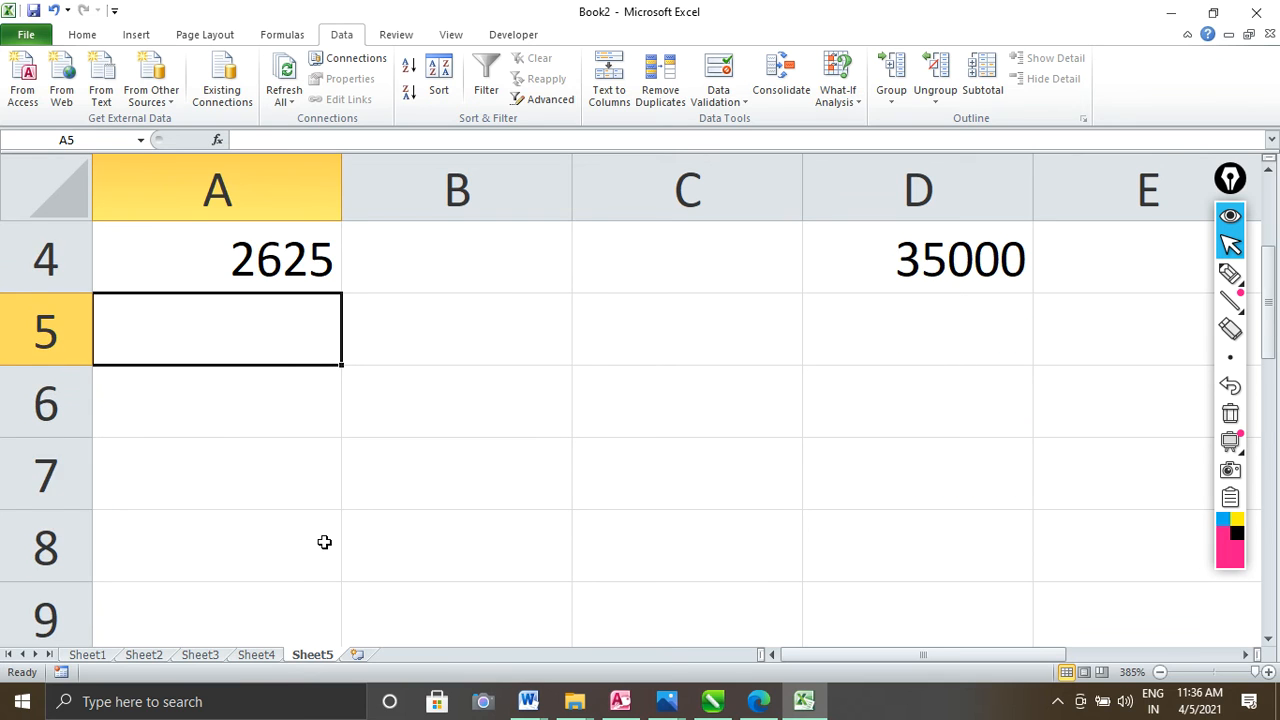
{"action": "scroll", "coordinate": [324, 542], "scroll_direction": "up", "scroll_amount": 1}
{"action": "type", "text": "10"}
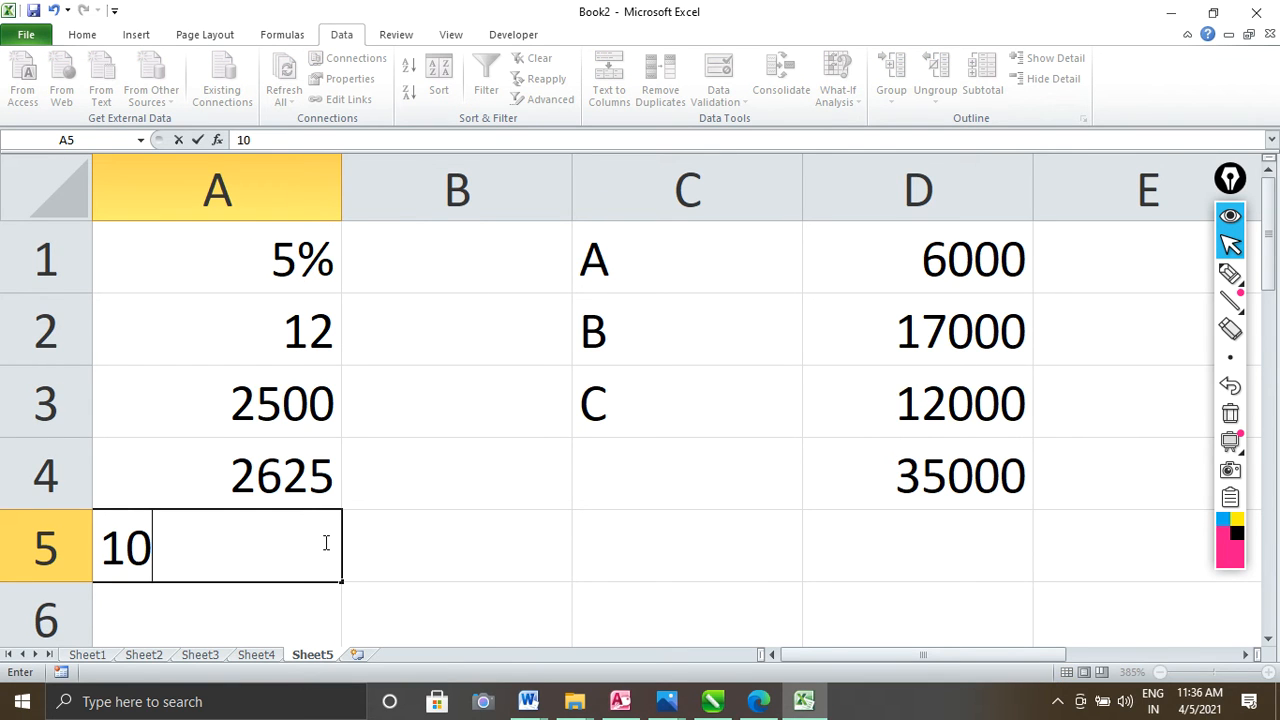
{"action": "type", "text": "12"}
{"action": "key", "text": "Return"}
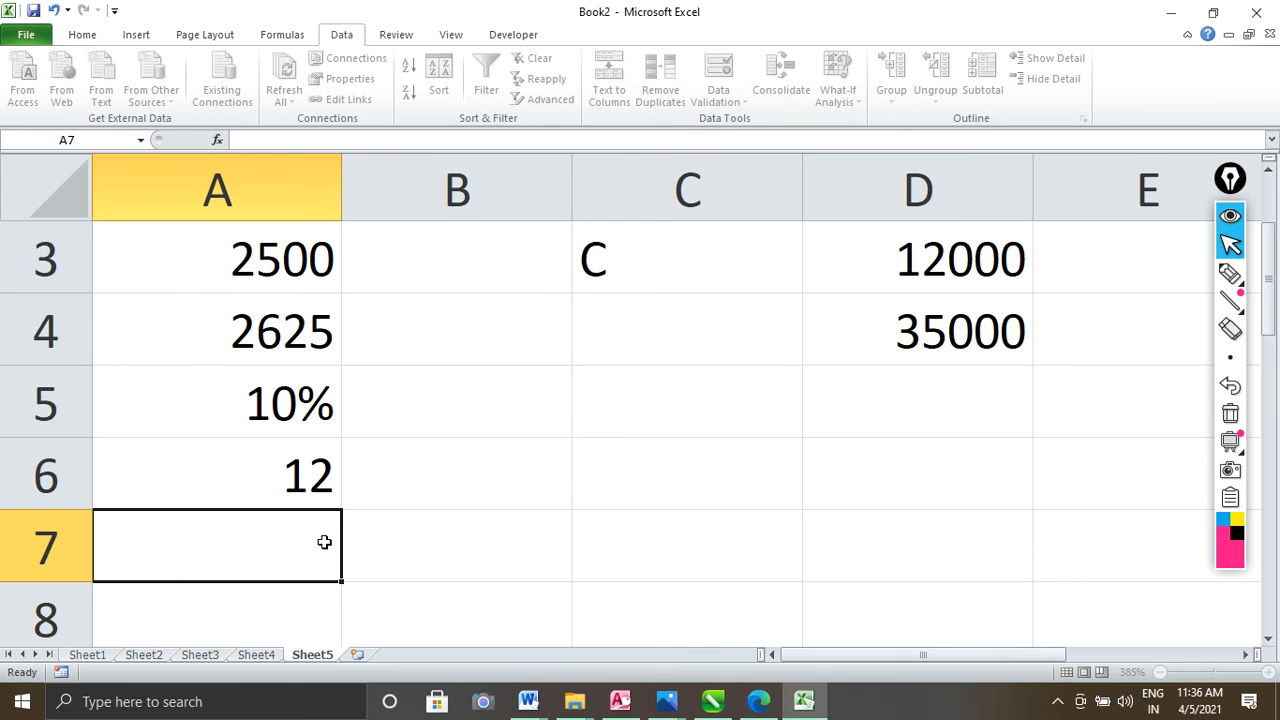
{"action": "key", "text": "Up"}
{"action": "key", "text": "F2"}
{"action": "type", "text": "%"}
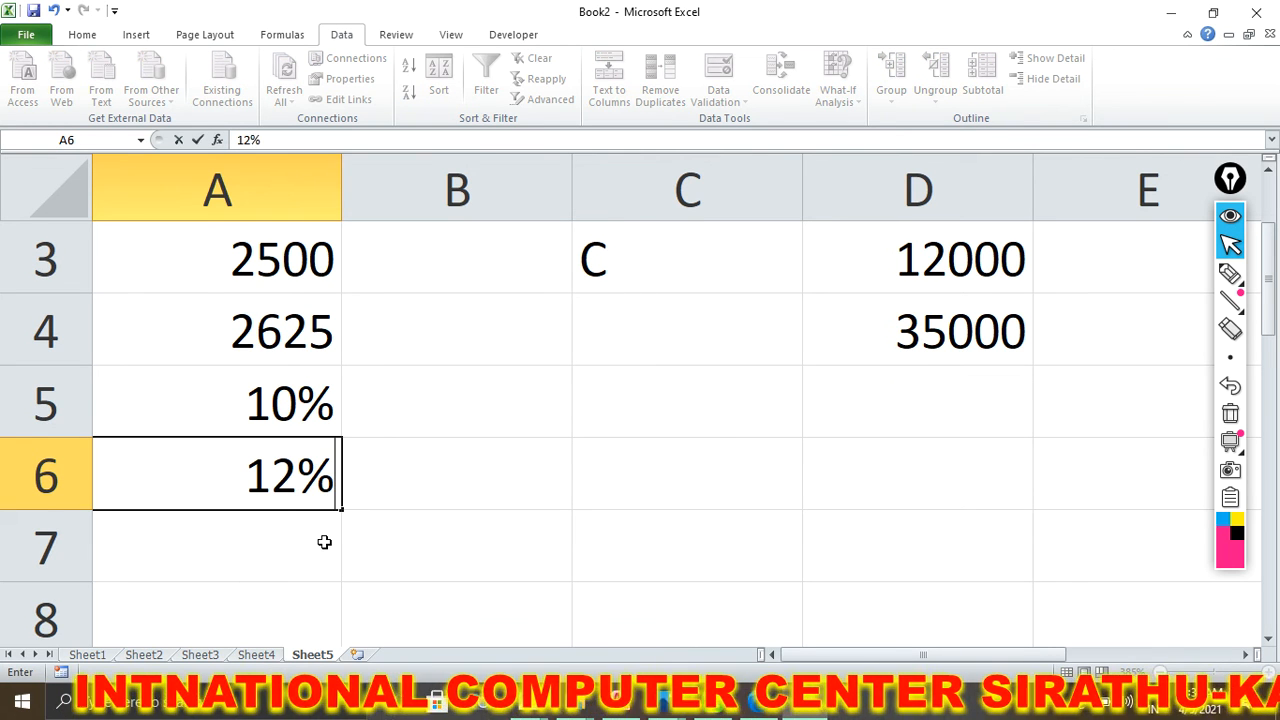
{"action": "key", "text": "Return"}
{"action": "type", "text": "18%"}
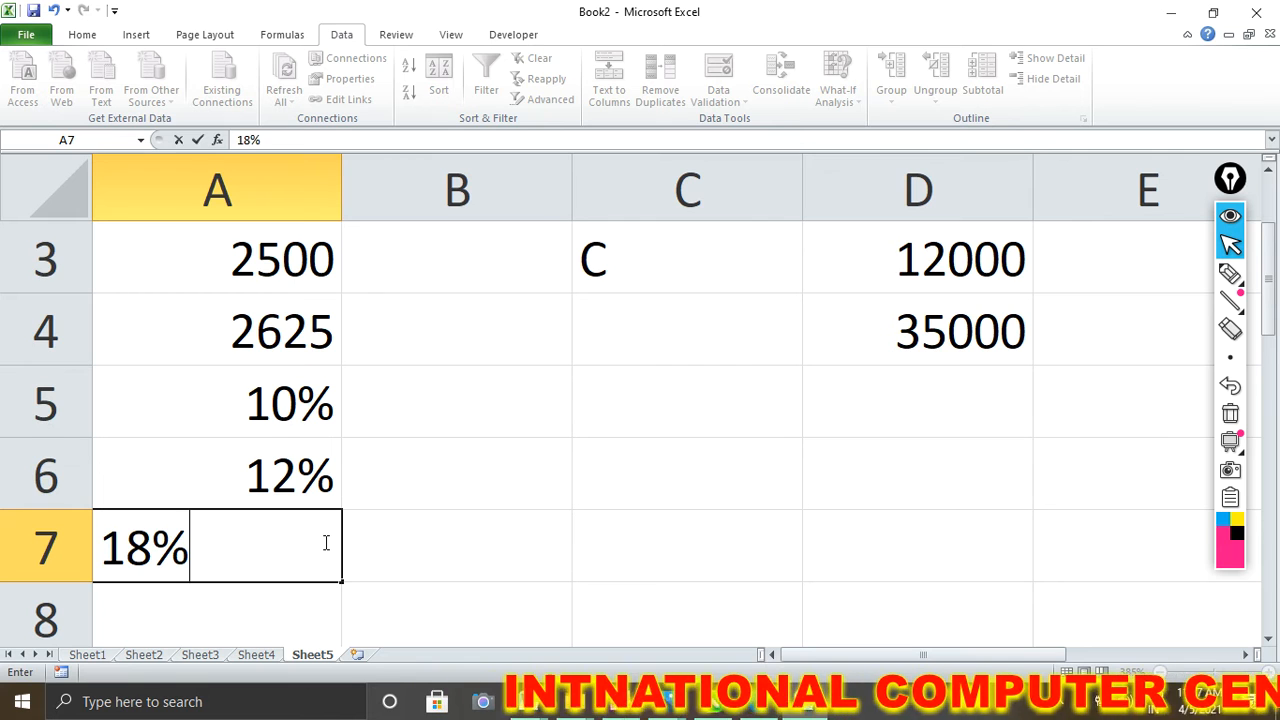
{"action": "key", "text": "Return"}
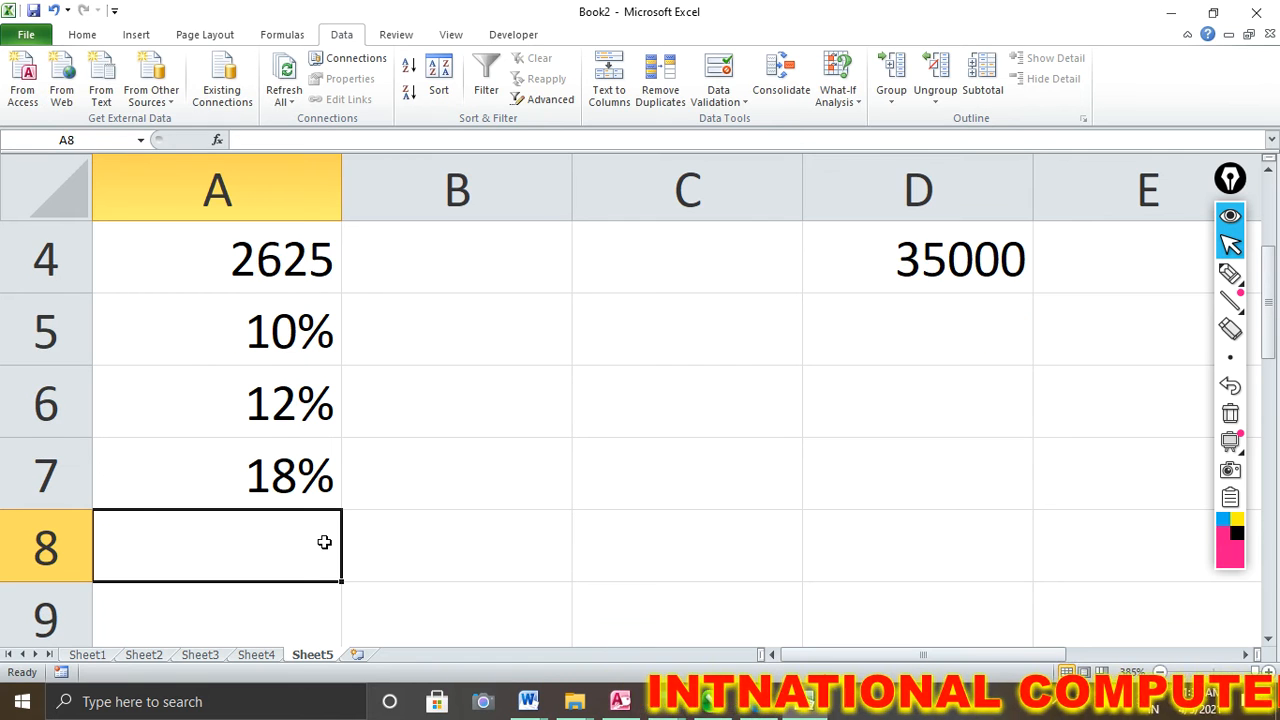
{"action": "type", "text": "25%"}
{"action": "key", "text": "Up"}
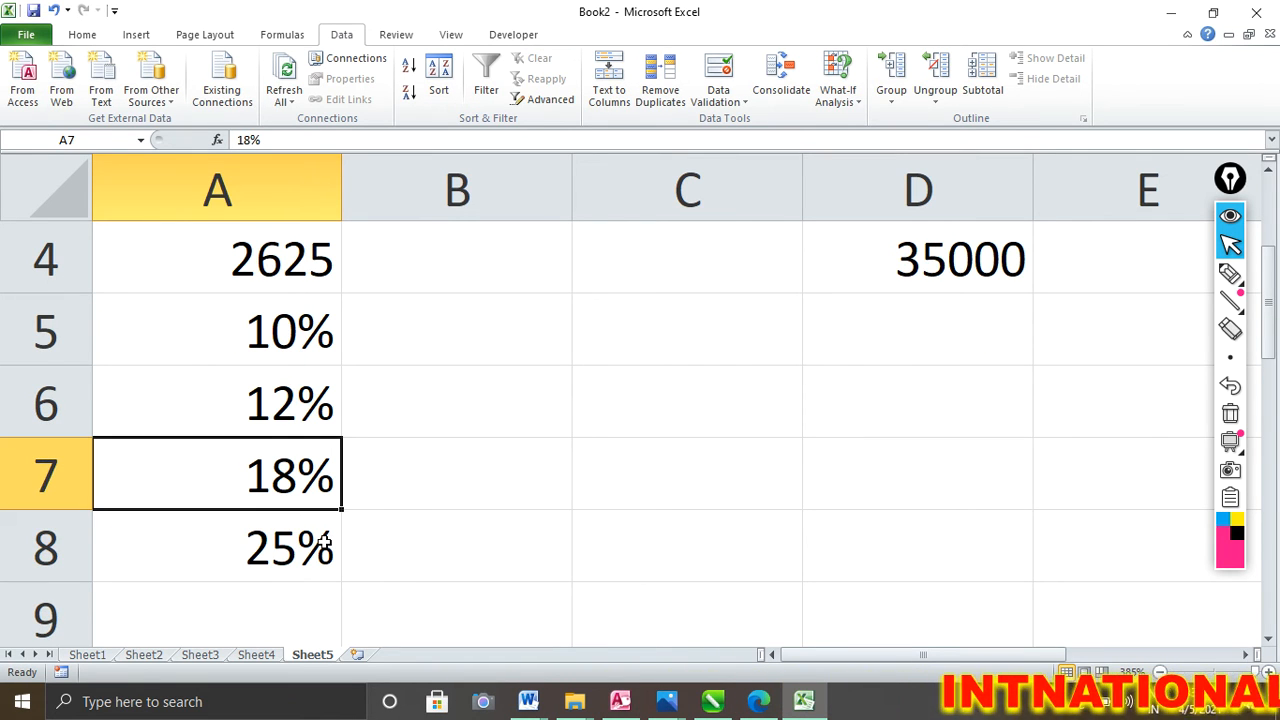
Clear the Goal Seek example data from the range C1:D4
{"action": "scroll", "coordinate": [371, 528], "scroll_direction": "up", "scroll_amount": 1}
{"action": "left_click", "coordinate": [404, 492]}
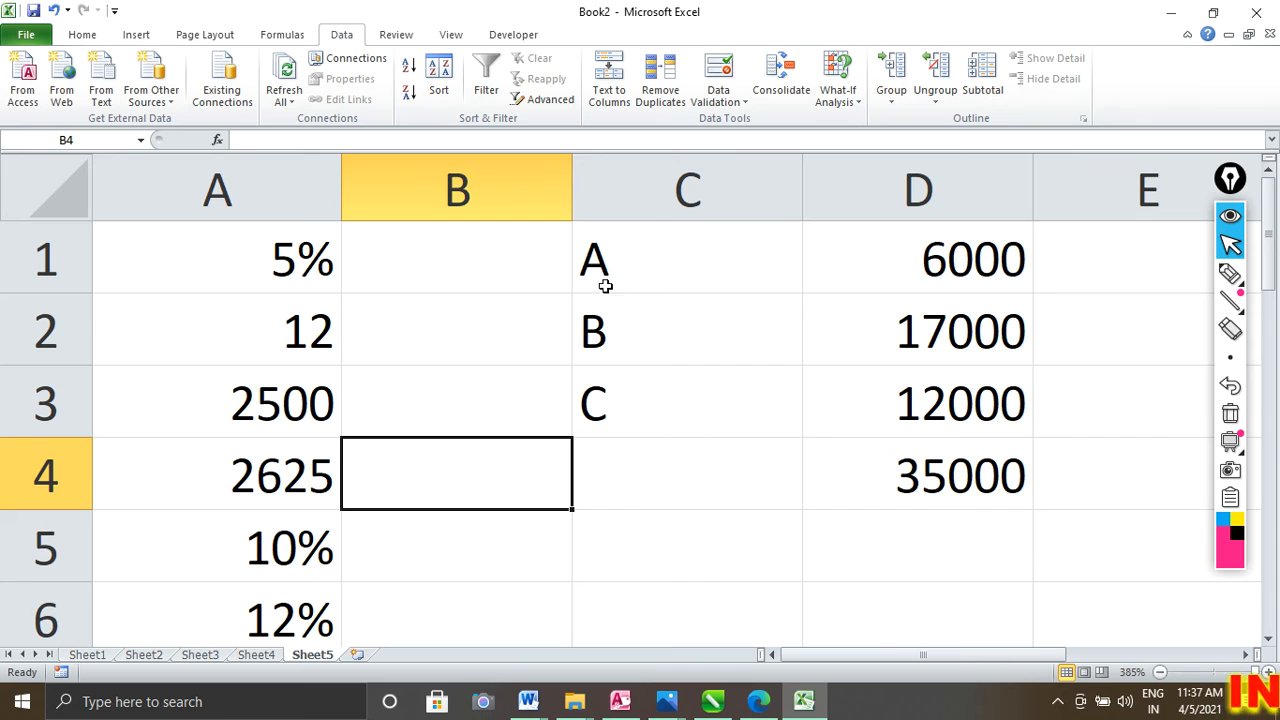
{"action": "left_click_drag", "start_coordinate": [603, 280], "coordinate": [988, 502]}
{"action": "key", "text": "Delete"}
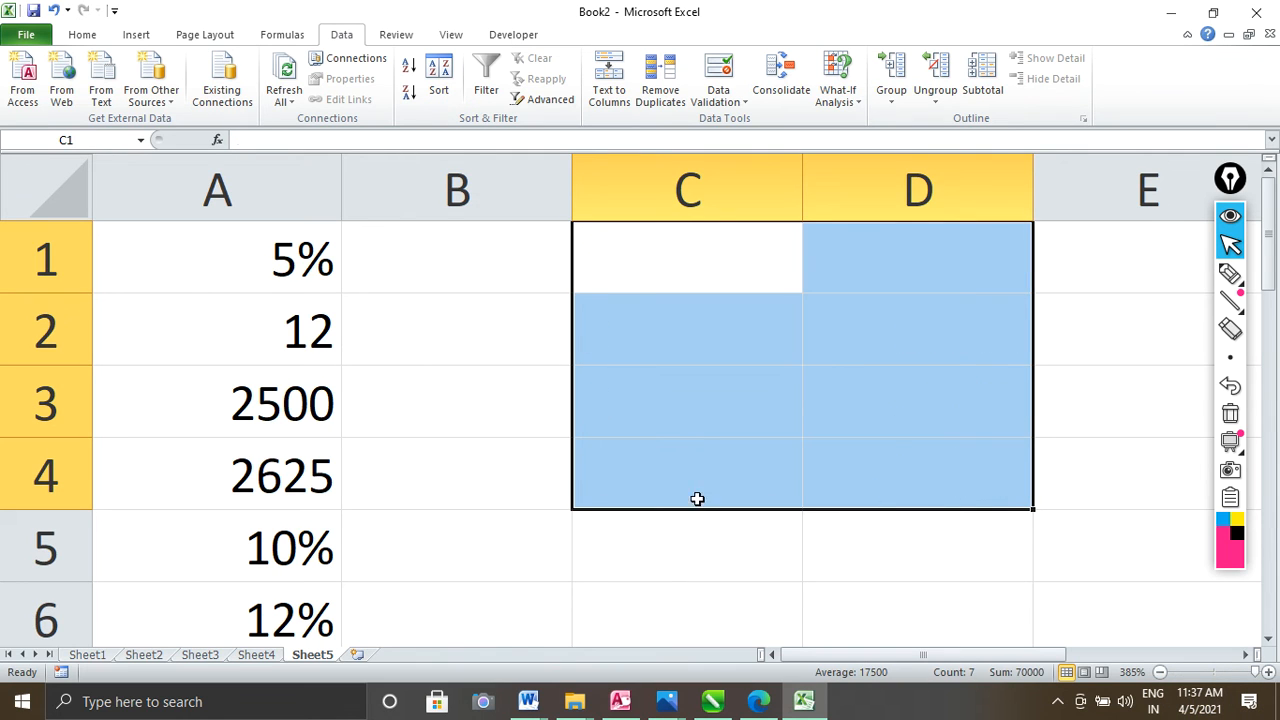
Enter the amounts 12000, 25000, 35000 and 45000 across cells B4 to E4
{"action": "left_click", "coordinate": [405, 485]}
{"action": "type", "text": "1"}
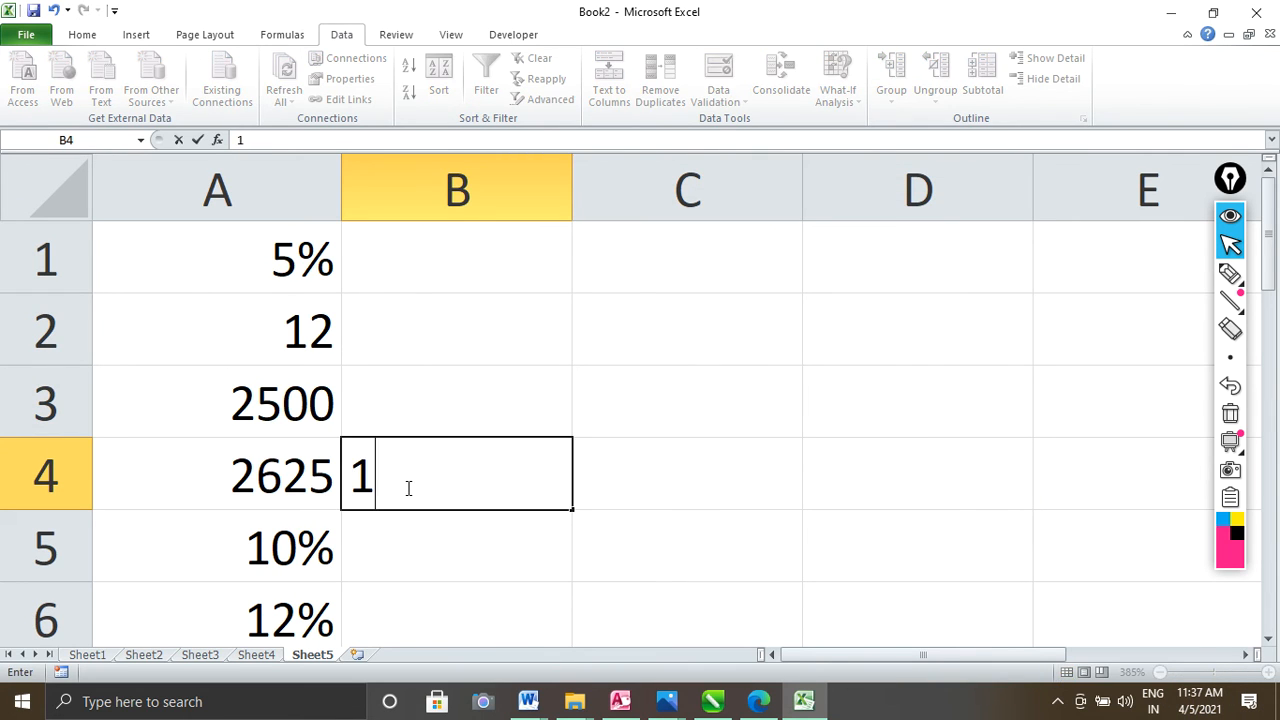
{"action": "type", "text": "2000"}
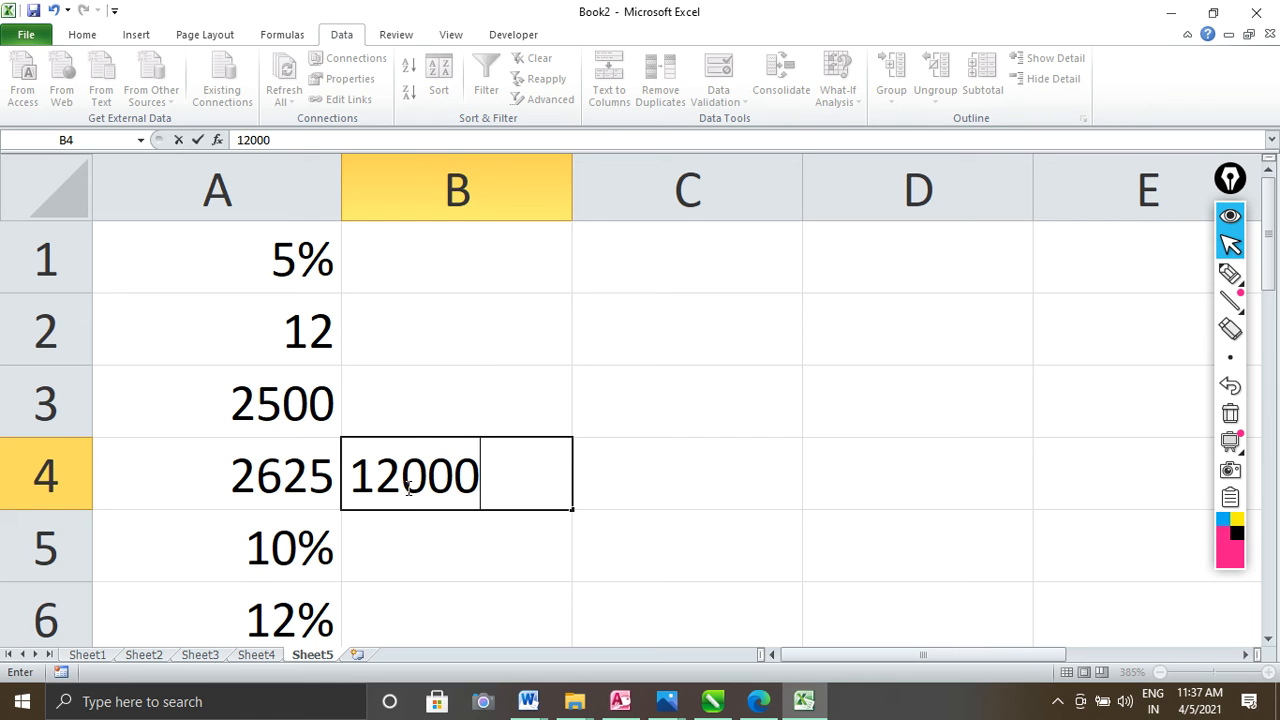
{"action": "key", "text": "Tab"}
{"action": "type", "text": "250"}
{"action": "key", "text": "Tab"}
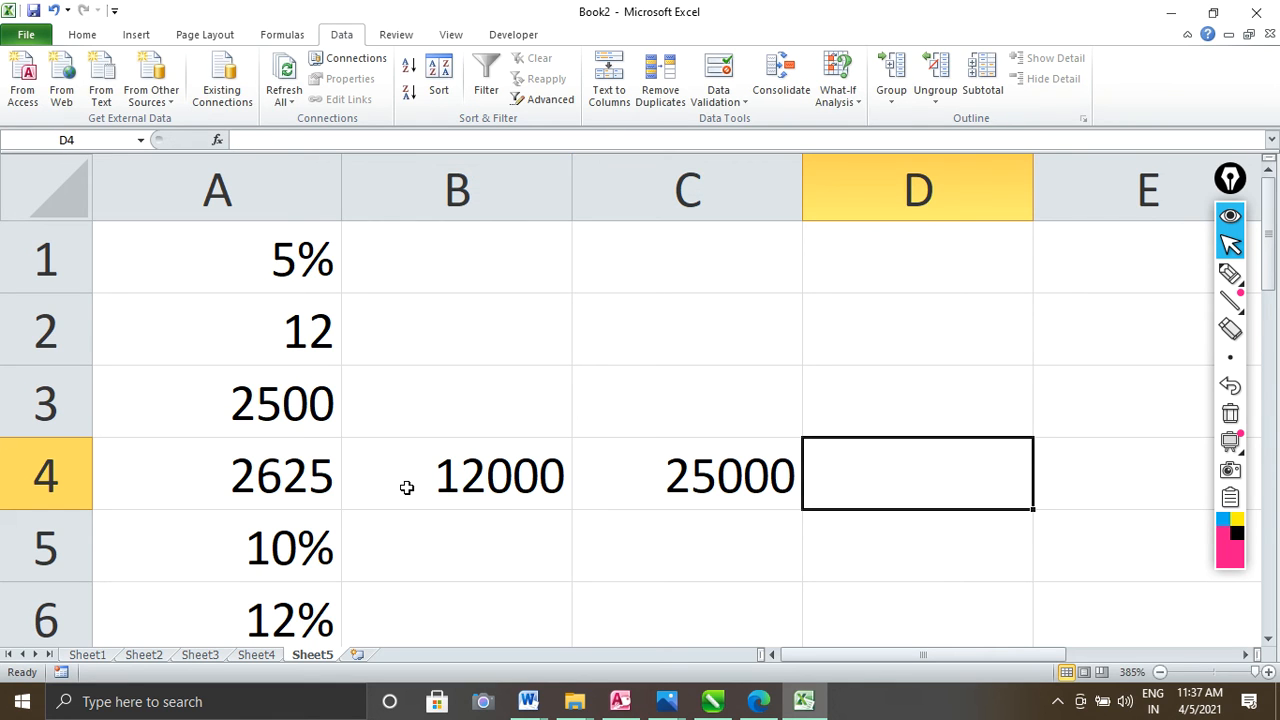
{"action": "type", "text": "35000"}
{"action": "key", "text": "Tab"}
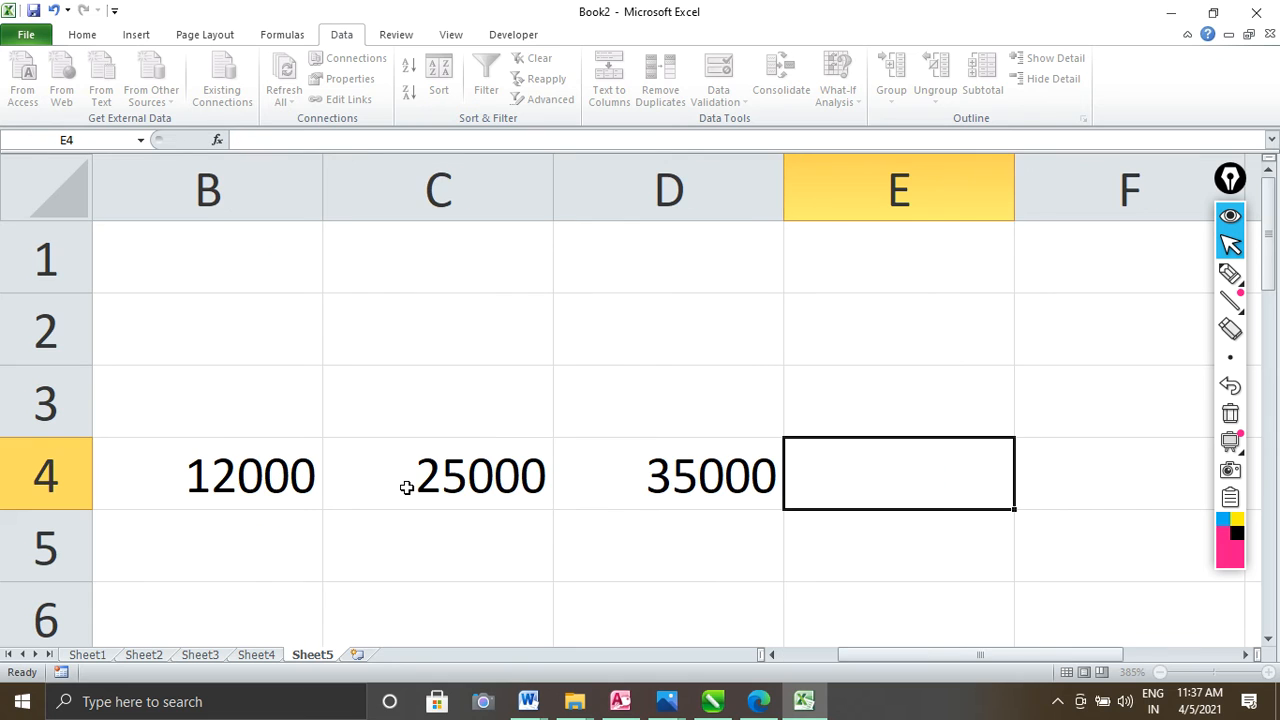
{"action": "type", "text": "45000"}
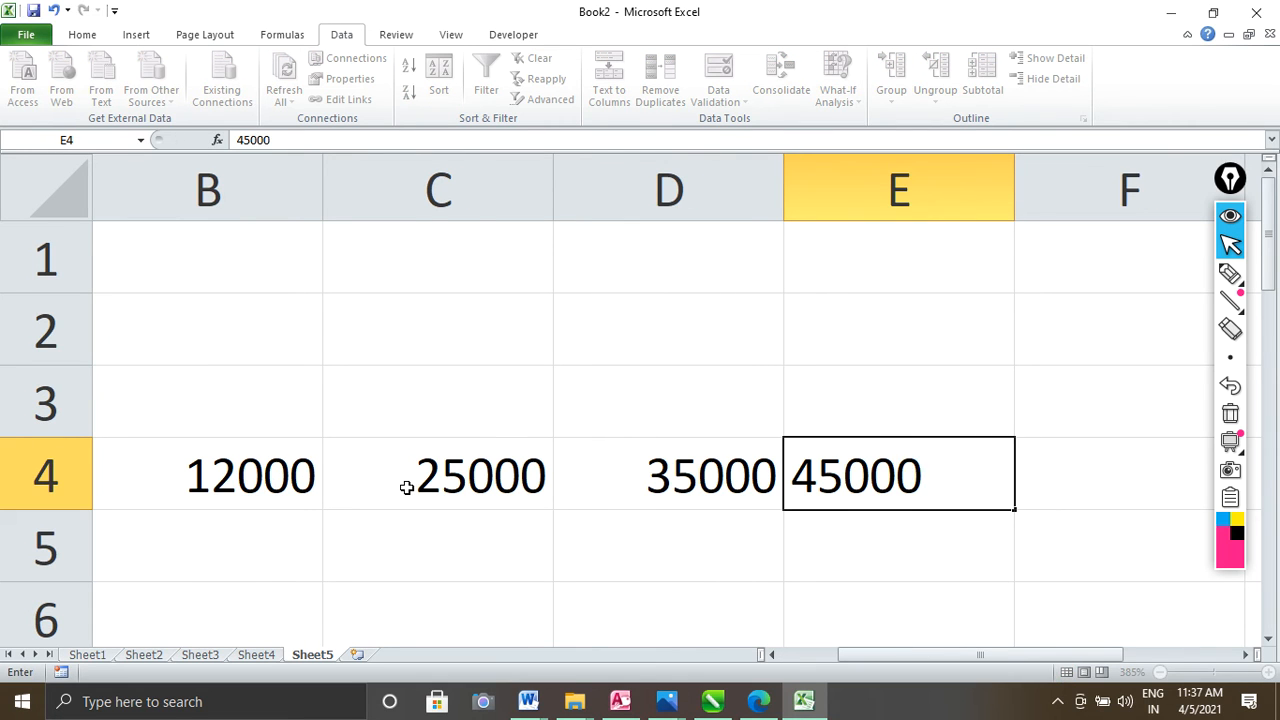
{"action": "key", "text": "Tab"}
Select the range A4:E8 and start a What-If data table on it
{"action": "scroll", "coordinate": [452, 490], "scroll_direction": "down", "scroll_amount": 4}
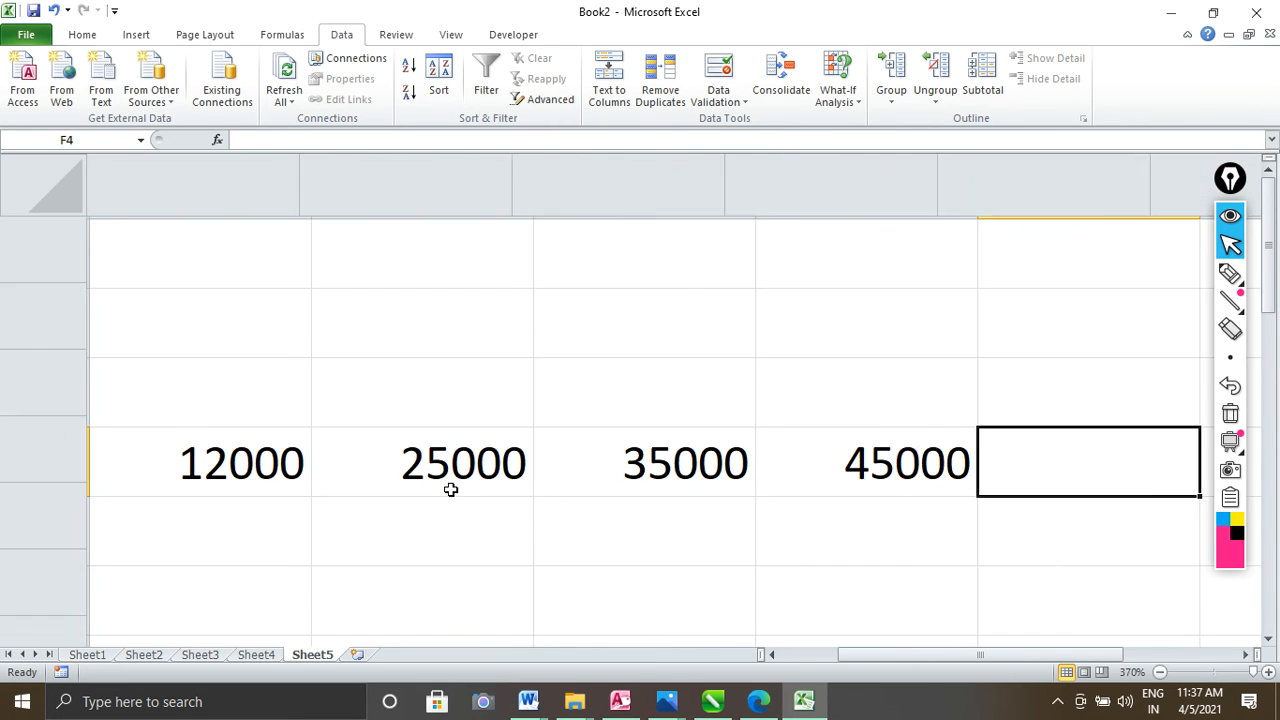
{"action": "left_click_drag", "start_coordinate": [965, 655], "coordinate": [714, 657]}
{"action": "left_click_drag", "start_coordinate": [212, 420], "coordinate": [986, 530]}
{"action": "left_click", "coordinate": [838, 90]}
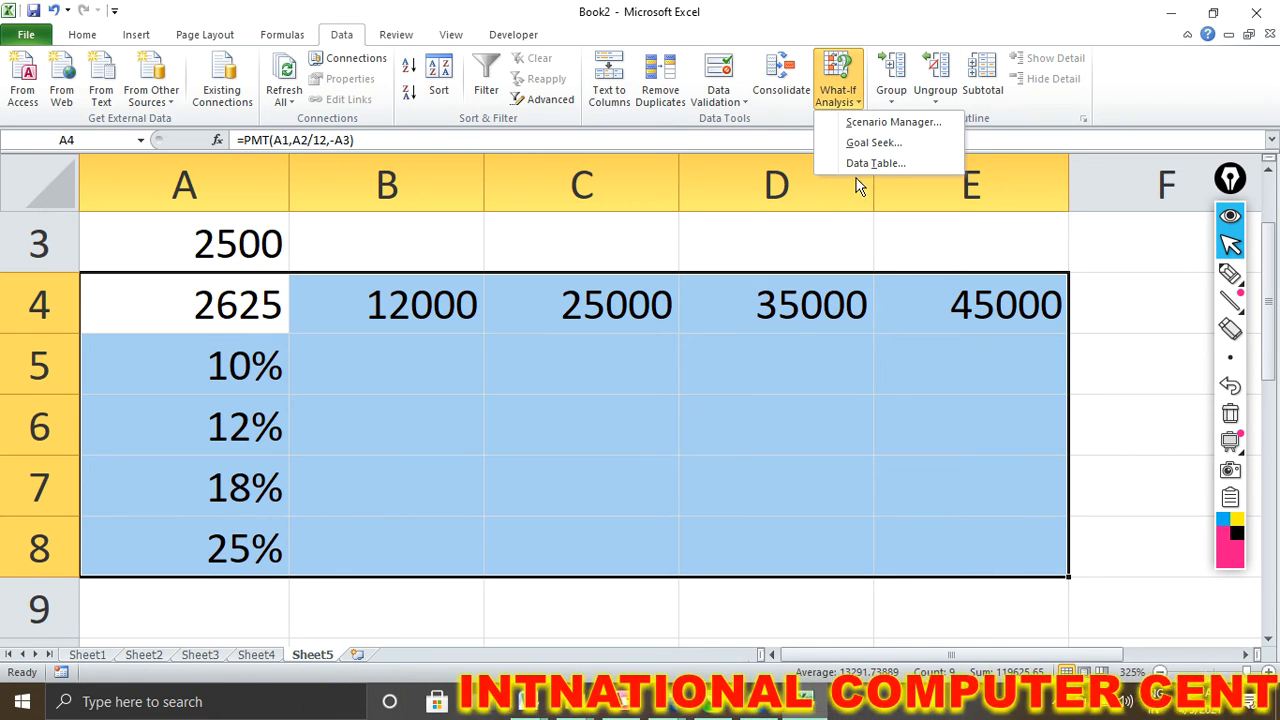
{"action": "left_click", "coordinate": [874, 166]}
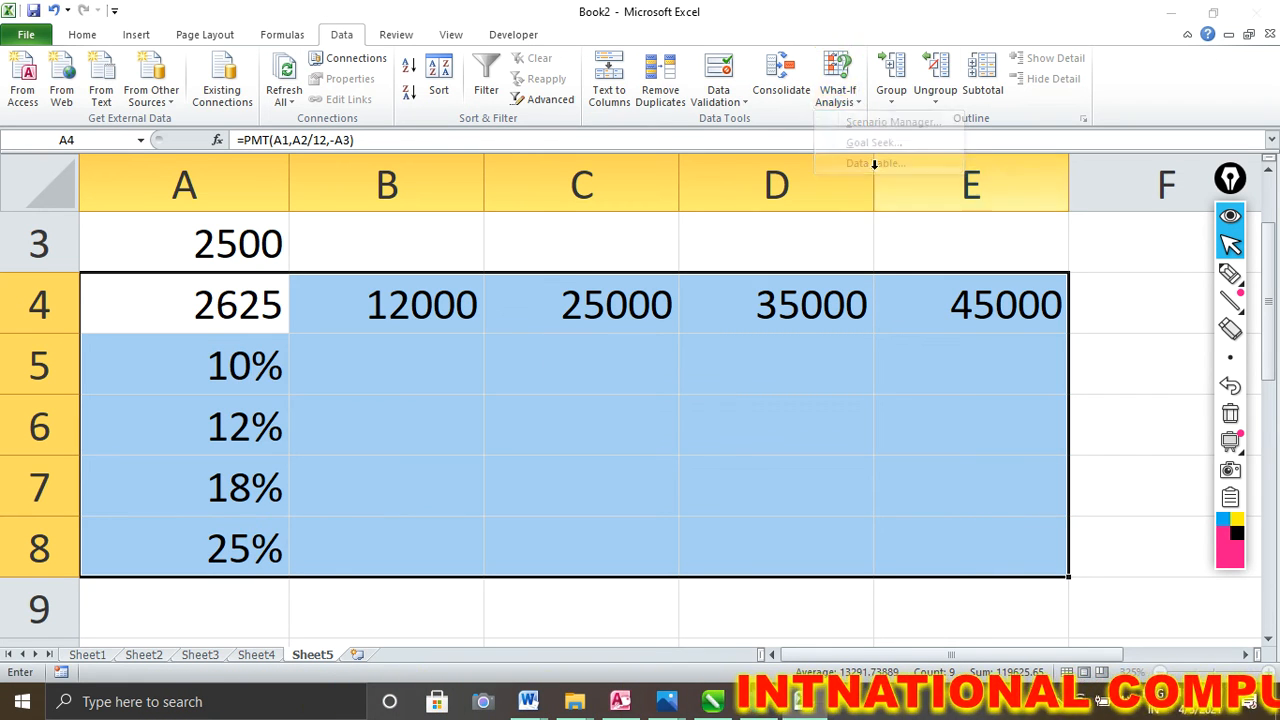
{"action": "scroll", "coordinate": [748, 251], "scroll_direction": "up", "scroll_amount": 1}
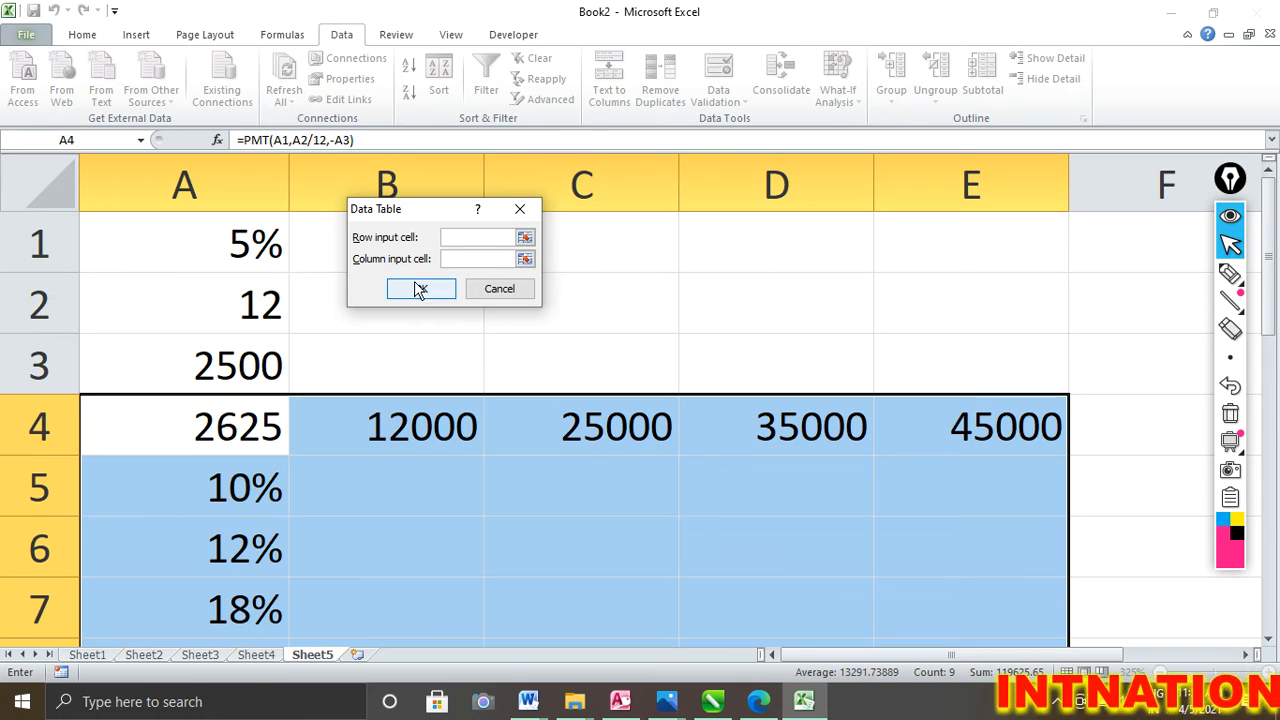
Draw pen arrows linking the row input cell to A1 and the column input cell to A3, and clear them
{"action": "left_click", "coordinate": [1230, 274]}
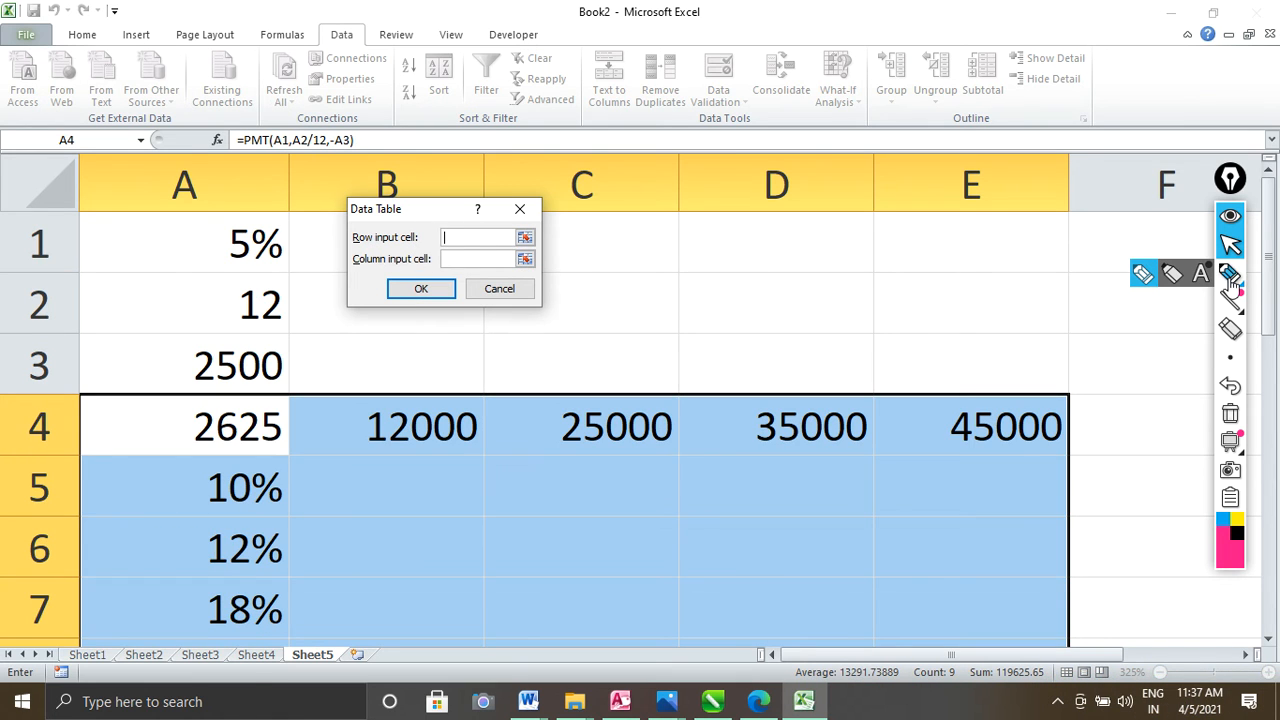
{"action": "left_click_drag", "start_coordinate": [463, 239], "coordinate": [313, 214]}
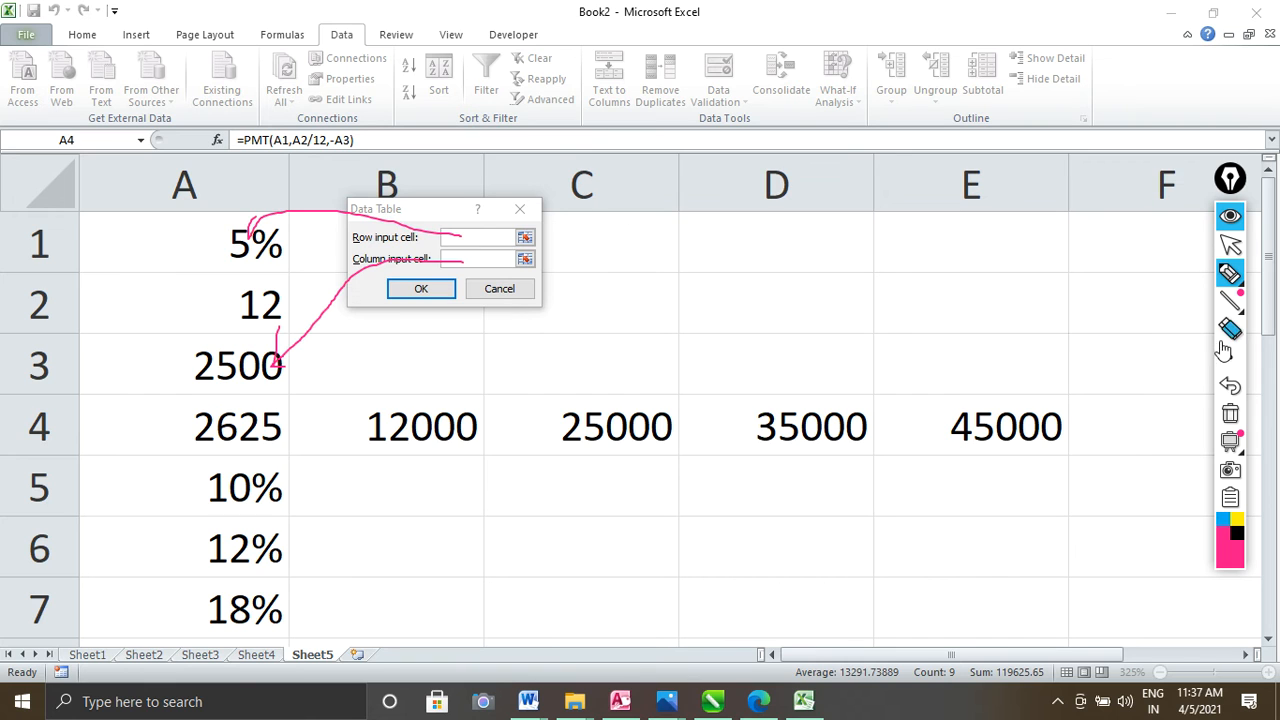
{"action": "left_click", "coordinate": [1230, 413]}
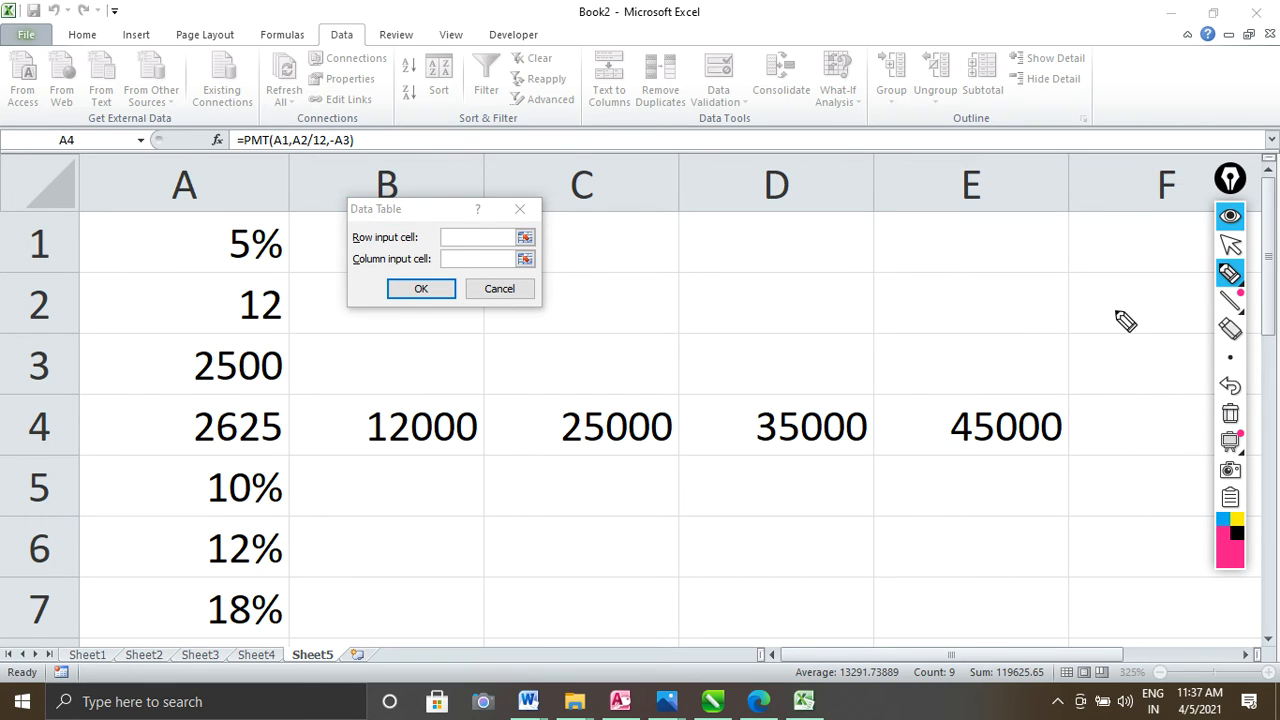
{"action": "left_click", "coordinate": [1229, 244]}
Create the data table with A1 as the row input cell and A3 as the column input cell
{"action": "left_click", "coordinate": [449, 237]}
{"action": "left_click", "coordinate": [250, 245]}
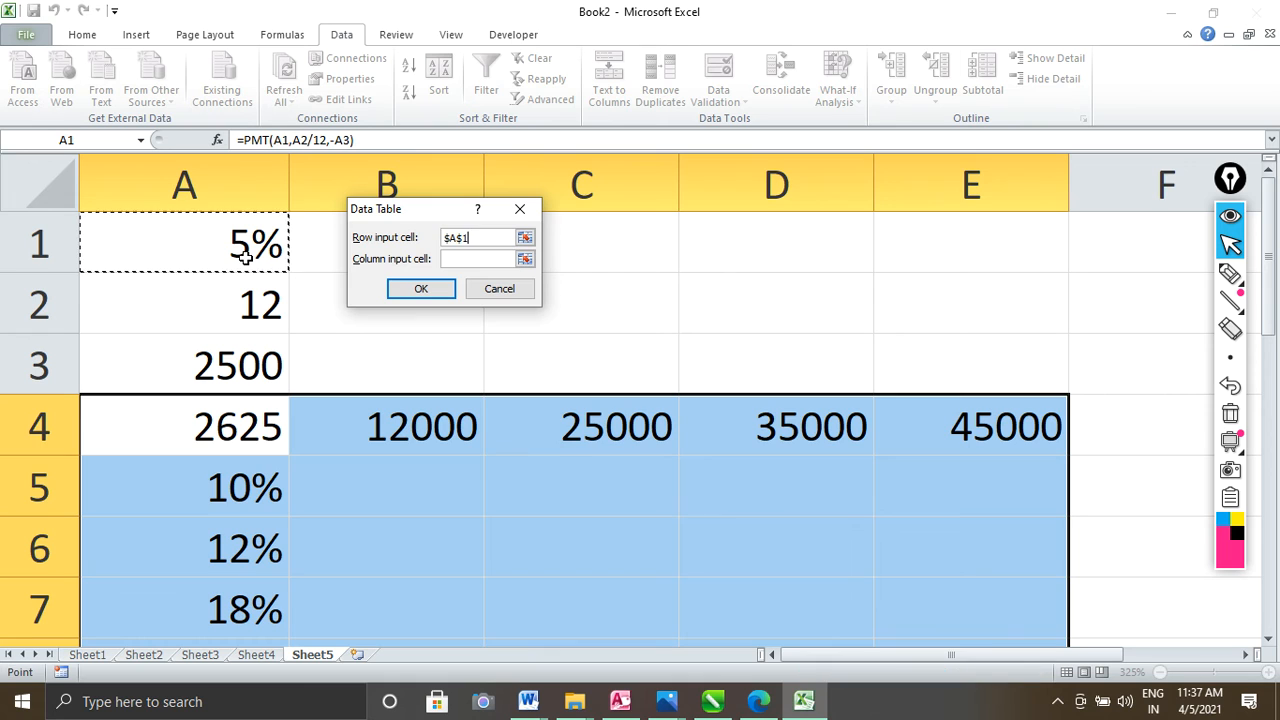
{"action": "left_click", "coordinate": [237, 367]}
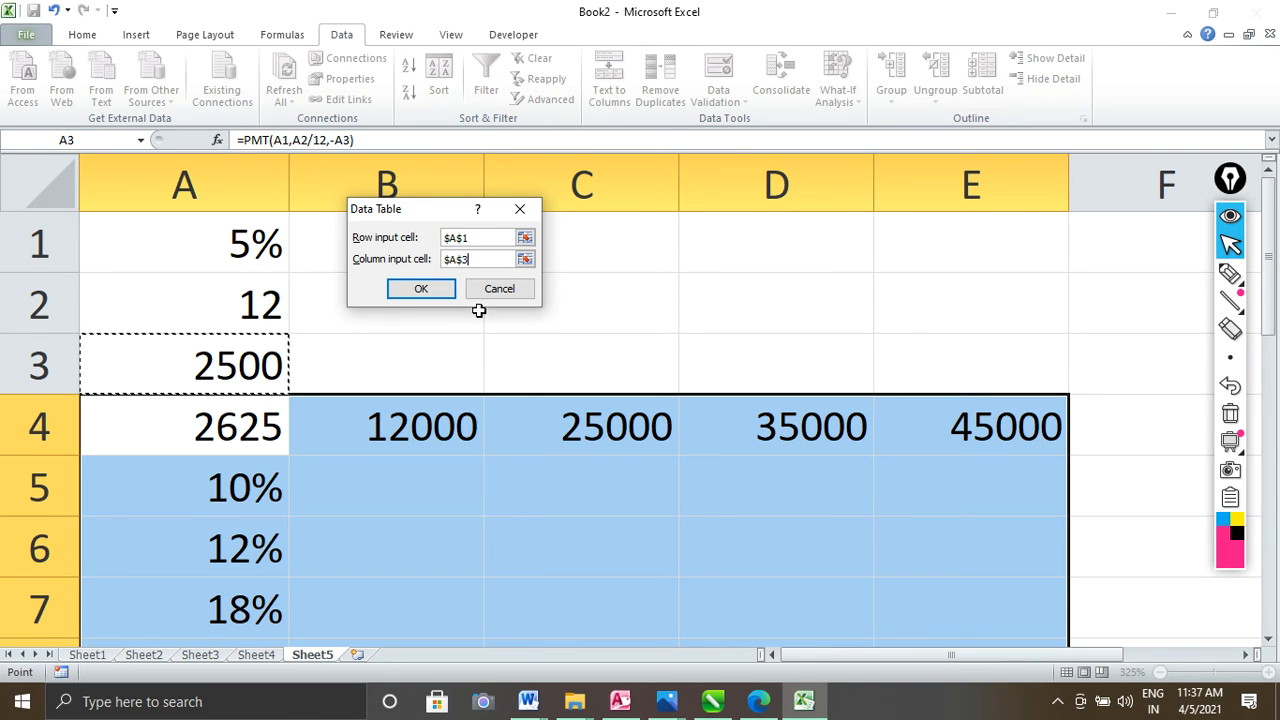
{"action": "left_click", "coordinate": [419, 289]}
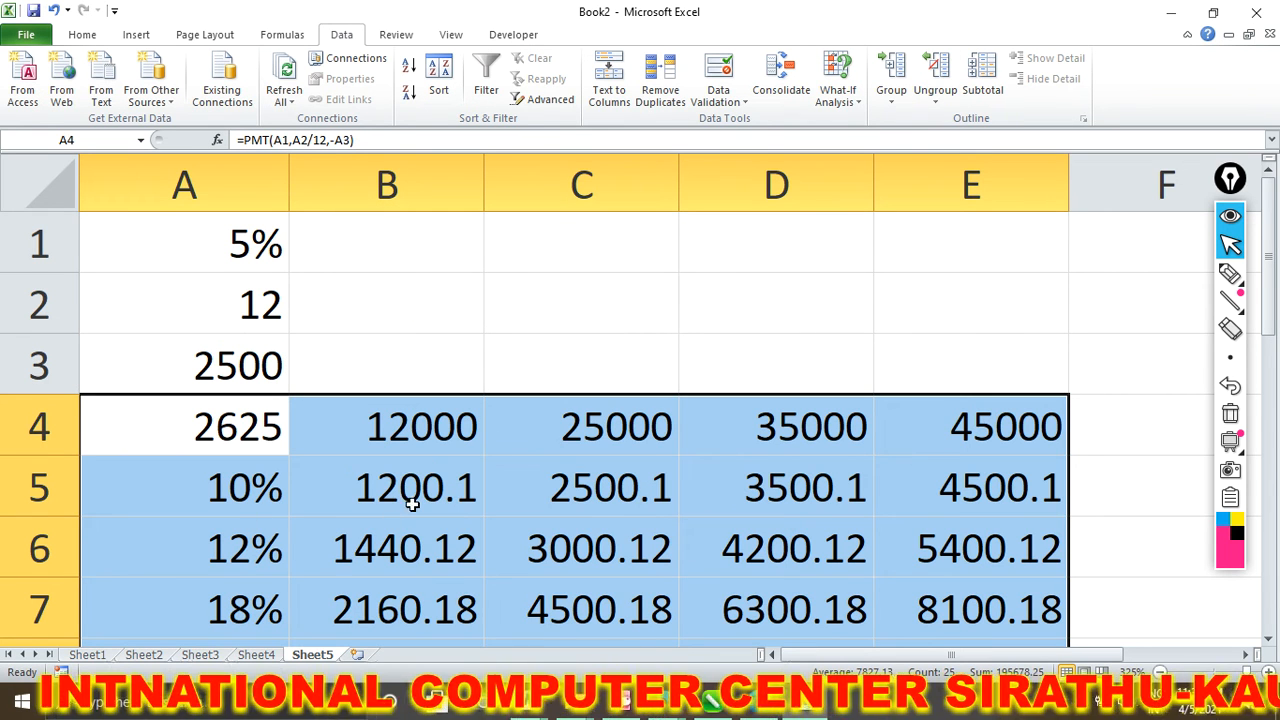
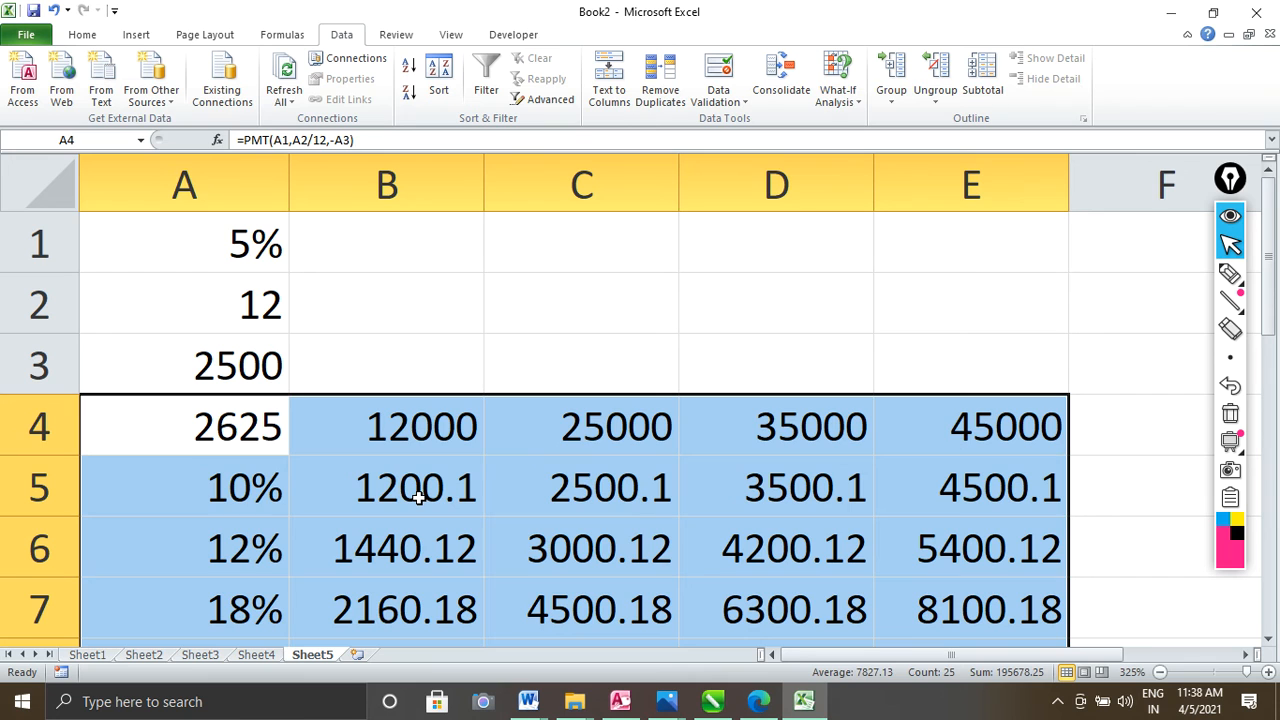
{"action": "left_click", "coordinate": [838, 98]}
{"action": "left_click", "coordinate": [850, 167]}
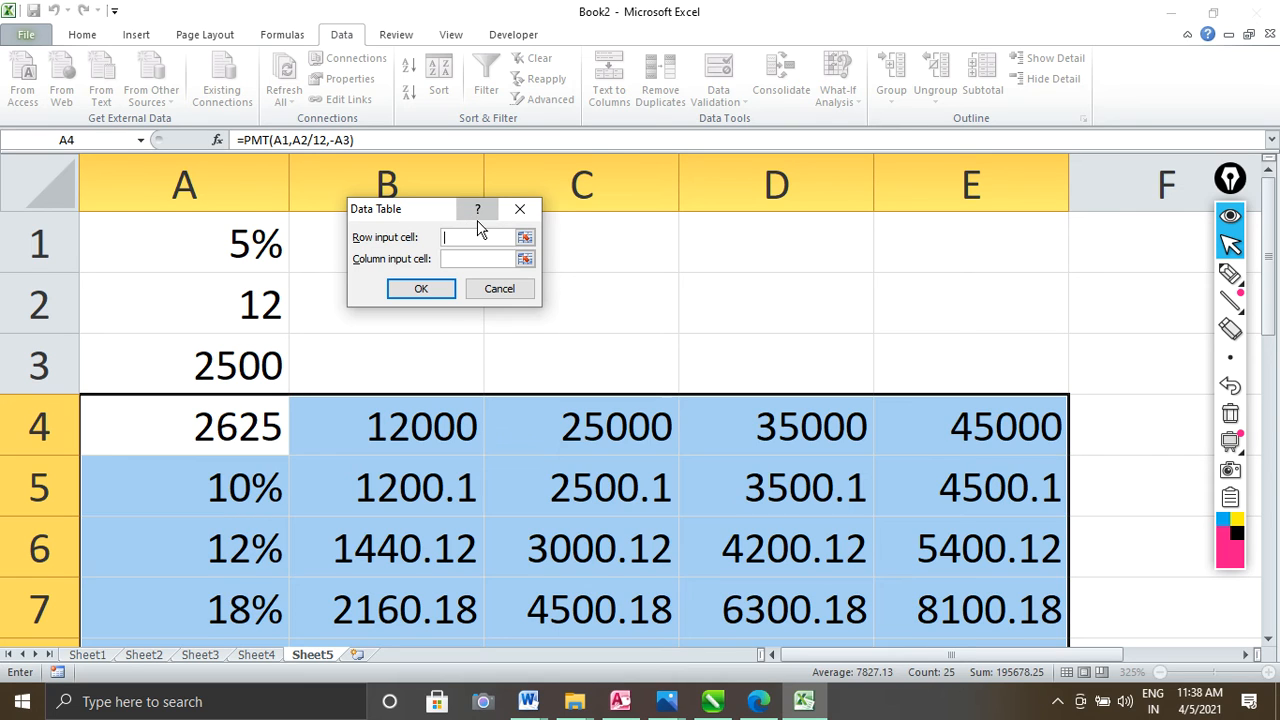
{"action": "left_click_drag", "start_coordinate": [416, 208], "coordinate": [517, 210]}
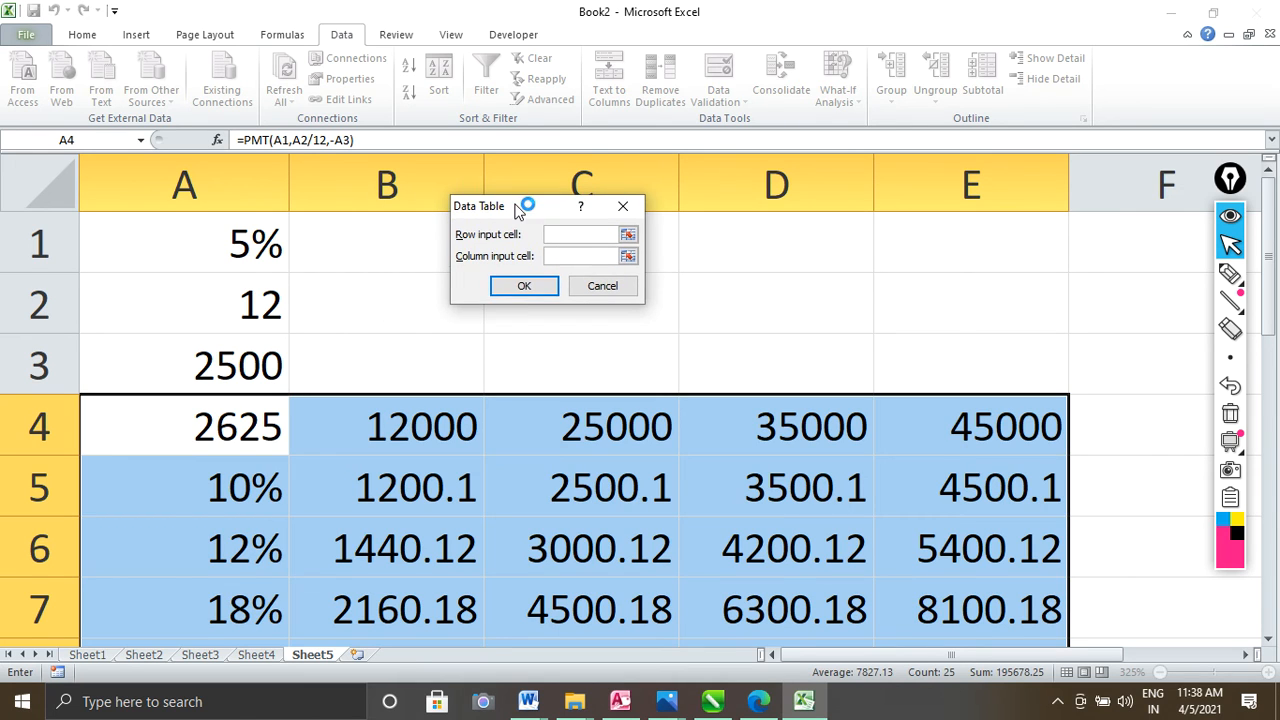
{"action": "left_click", "coordinate": [556, 240]}
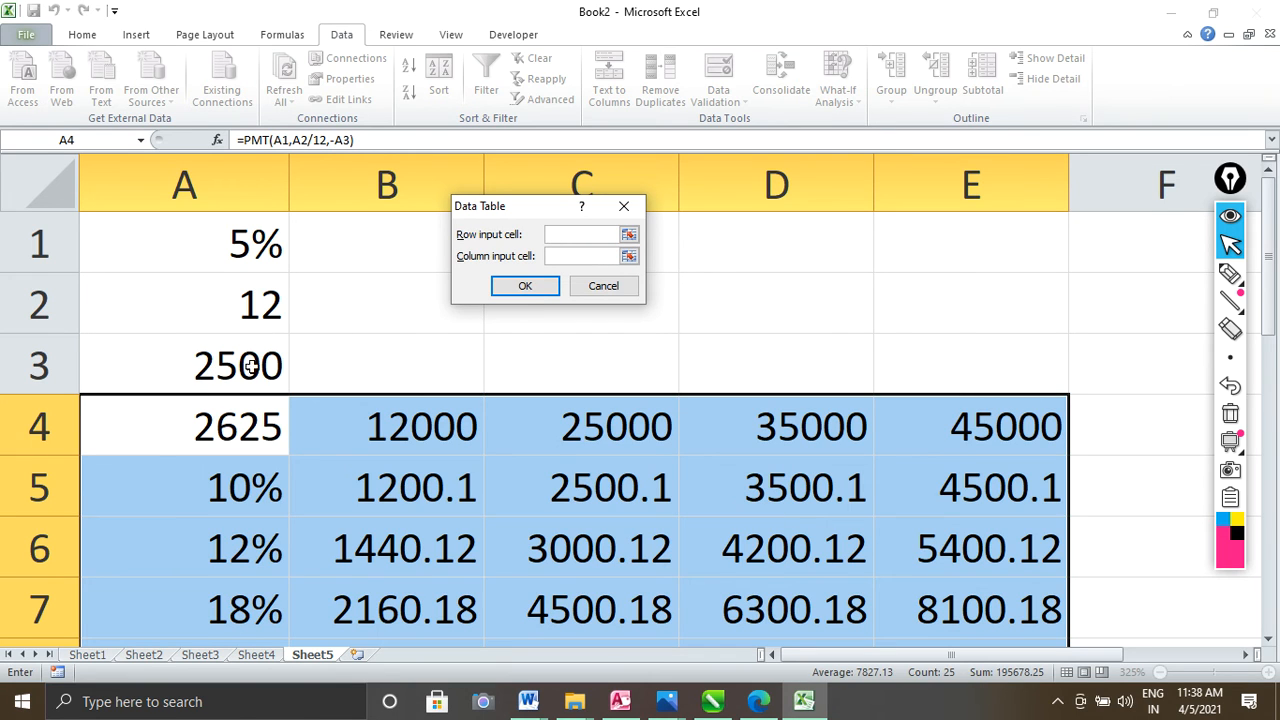
{"action": "key", "text": "Tab"}
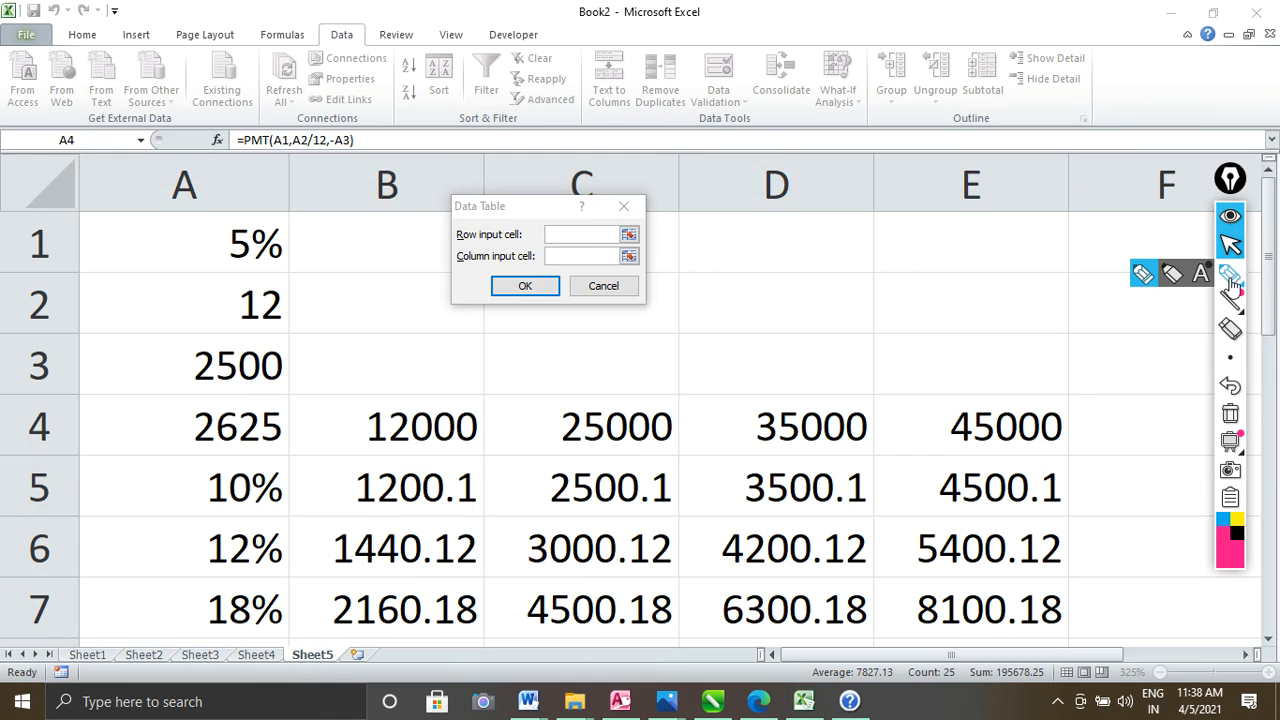
{"action": "left_click", "coordinate": [1231, 274]}
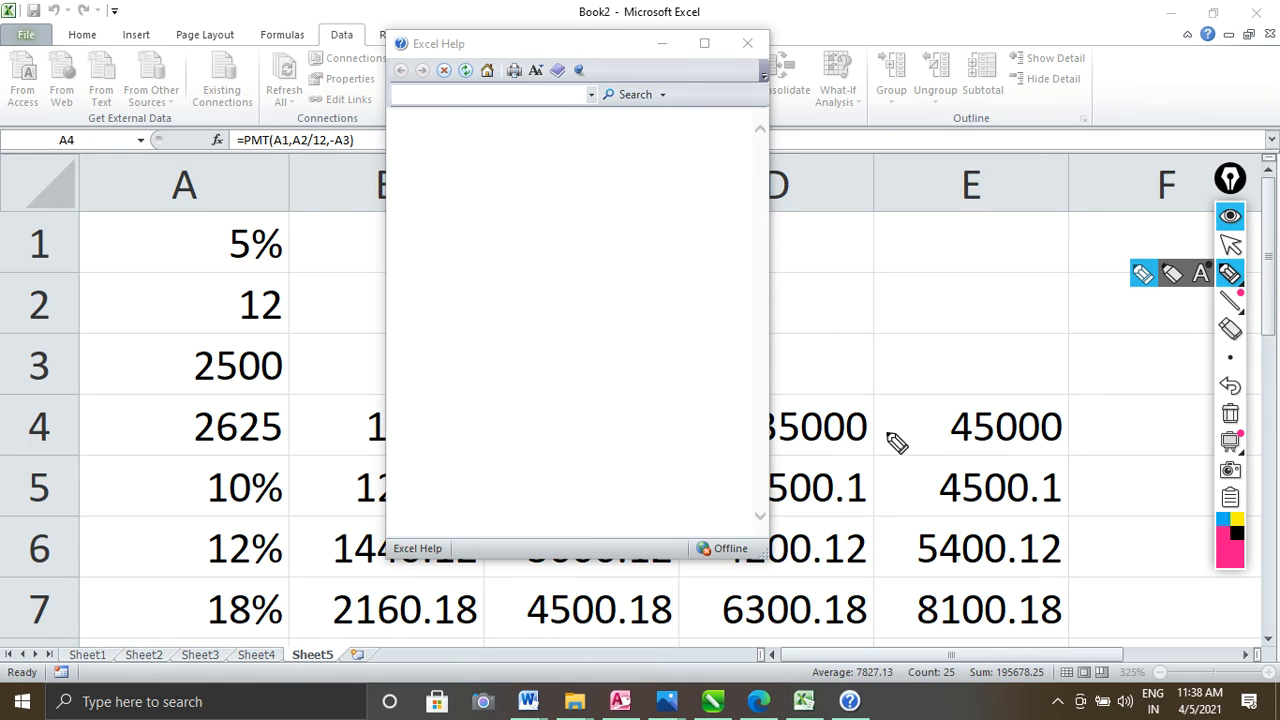
{"action": "left_click", "coordinate": [1231, 246]}
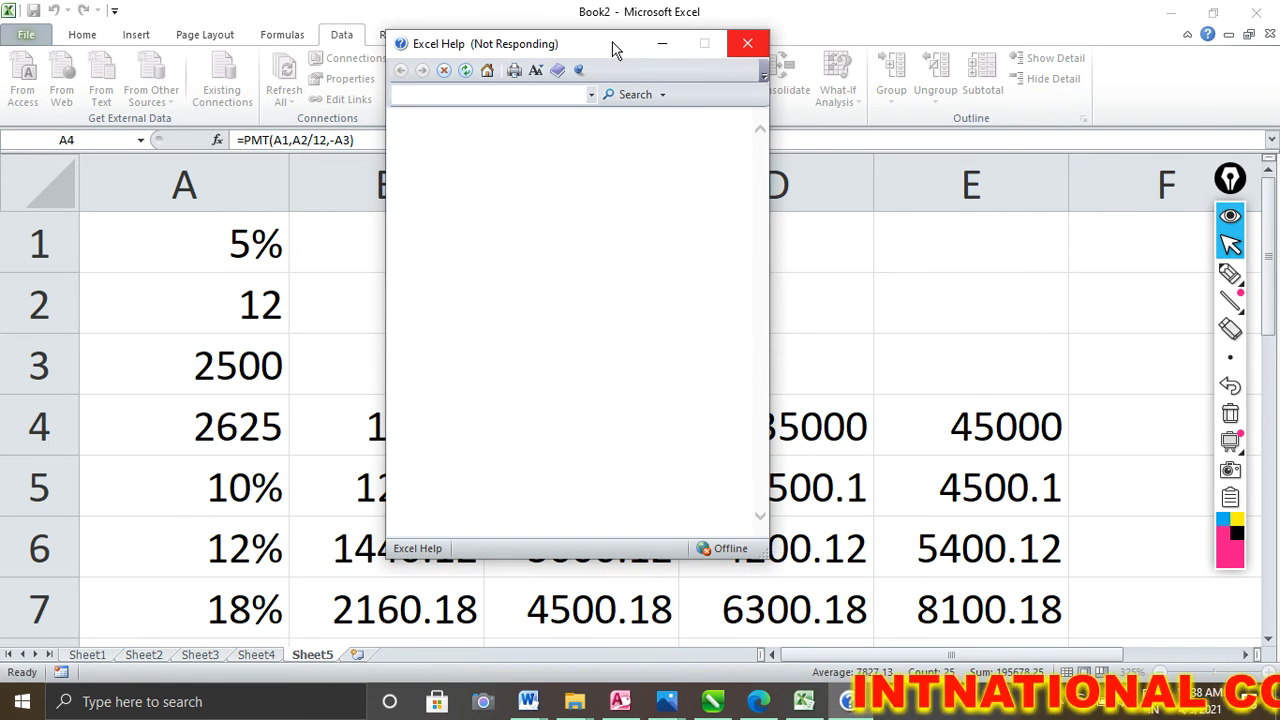
{"action": "left_click_drag", "start_coordinate": [585, 47], "coordinate": [687, 127]}
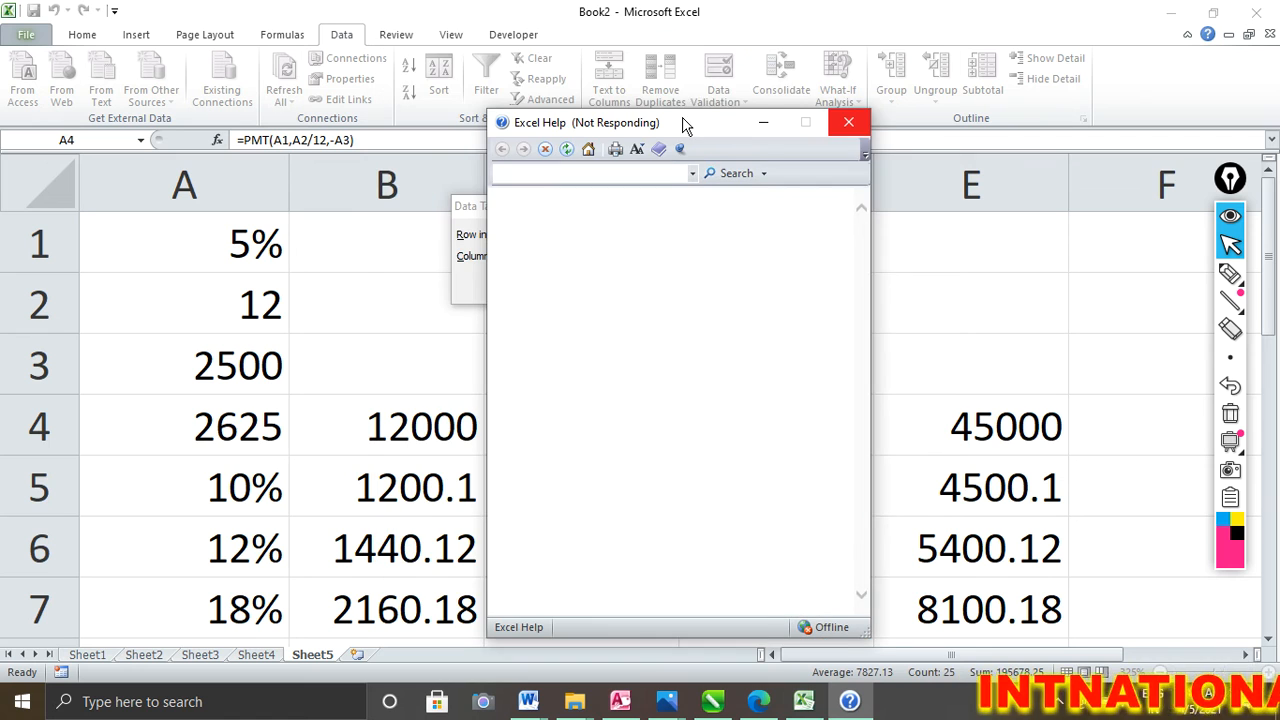
{"action": "left_click", "coordinate": [849, 124]}
{"action": "left_click", "coordinate": [555, 257]}
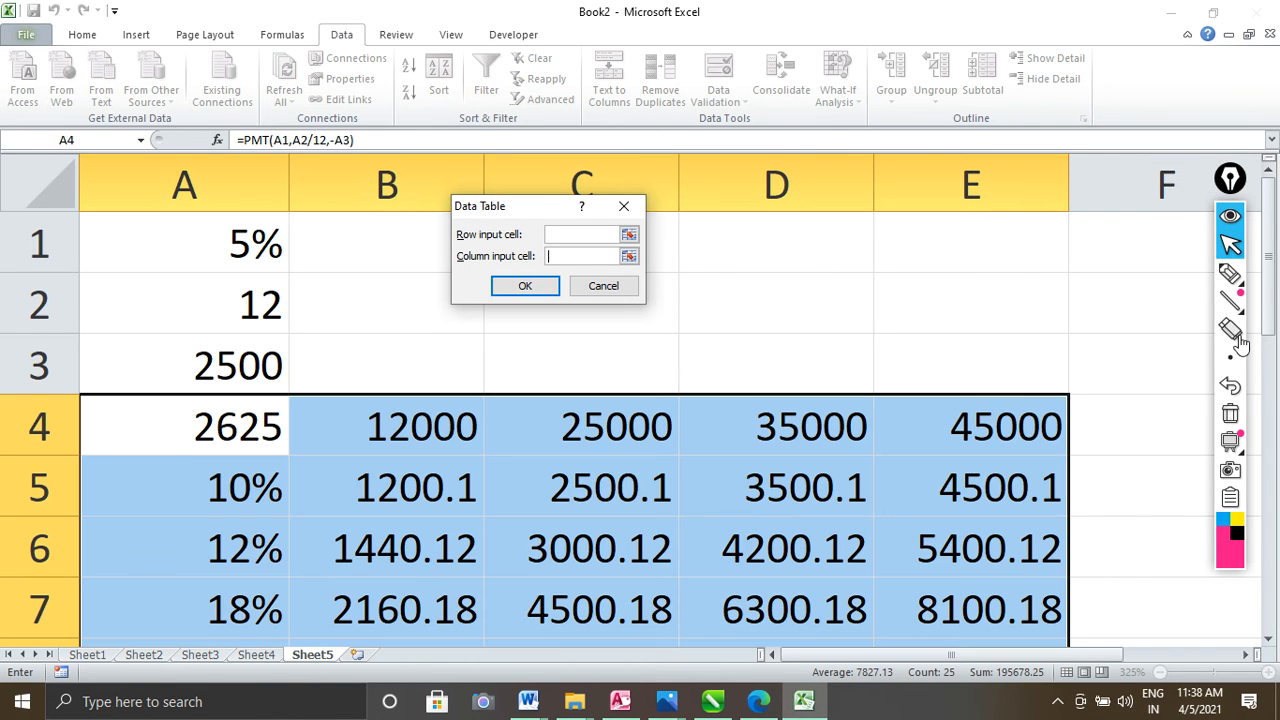
Draw pen lines linking the column input cell to A1 and the row input cell to A3, and clear them
{"action": "left_click", "coordinate": [1230, 273]}
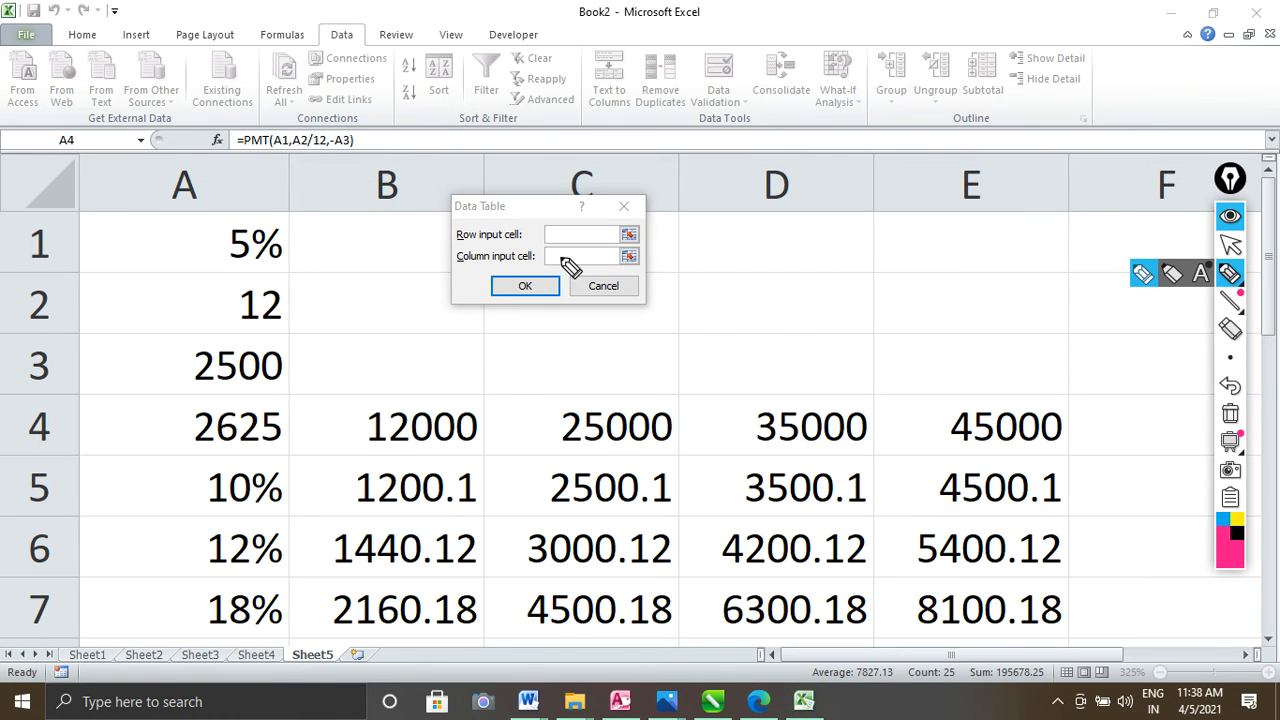
{"action": "left_click_drag", "start_coordinate": [560, 257], "coordinate": [414, 270]}
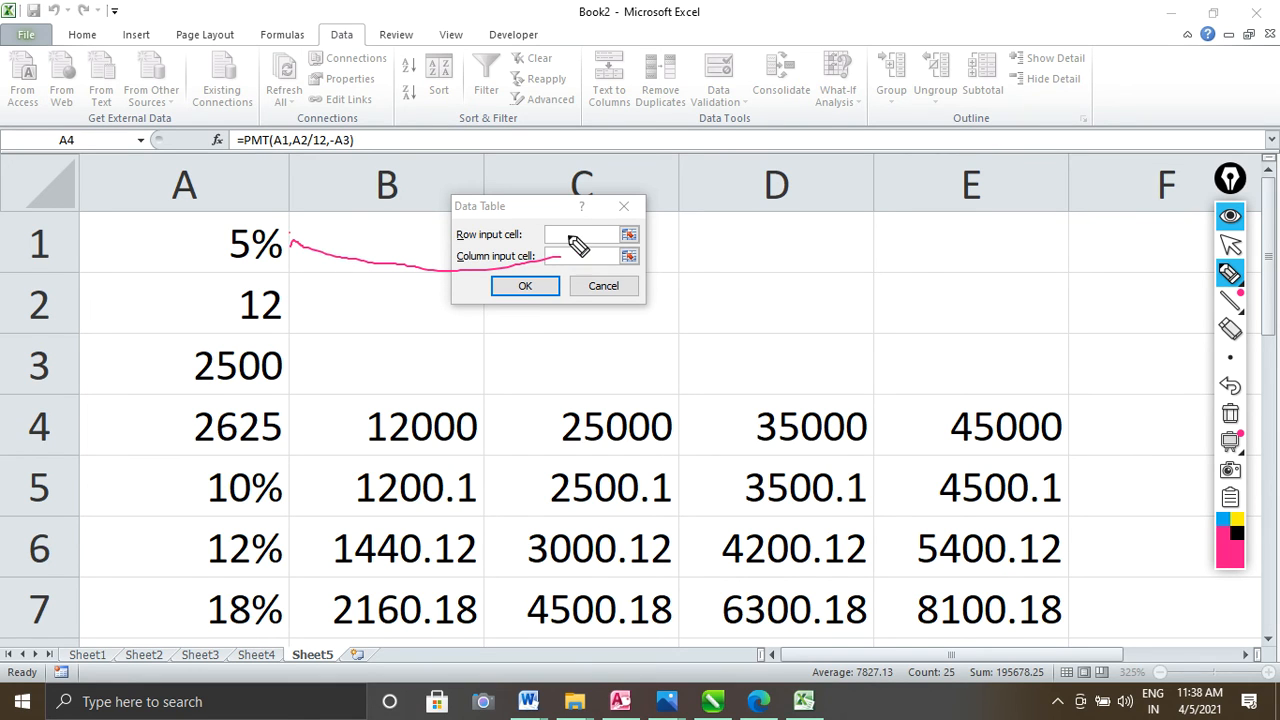
{"action": "mouse_move", "coordinate": [569, 236]}
{"action": "left_mouse_down"}
{"action": "mouse_move", "coordinate": [382, 268]}
{"action": "mouse_move", "coordinate": [290, 334]}
{"action": "left_mouse_up"}
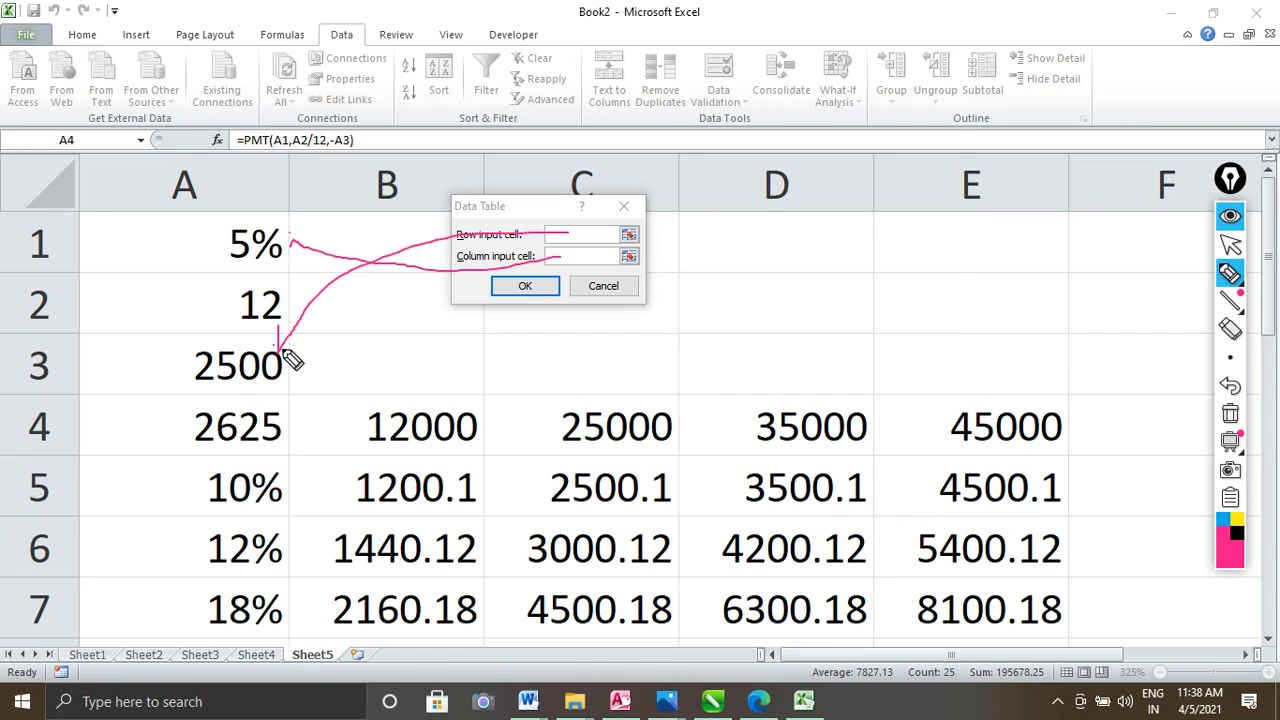
{"action": "left_click", "coordinate": [1230, 414]}
{"action": "left_click", "coordinate": [1229, 246]}
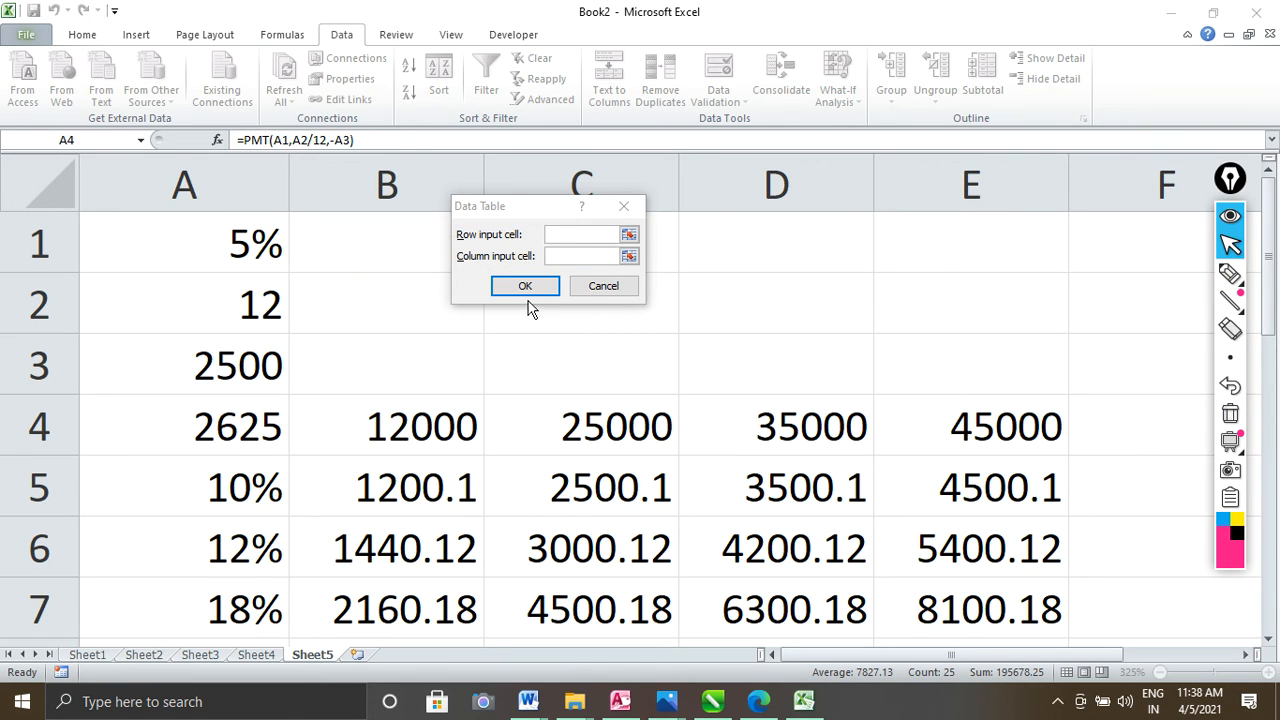
{"action": "left_click", "coordinate": [570, 236]}
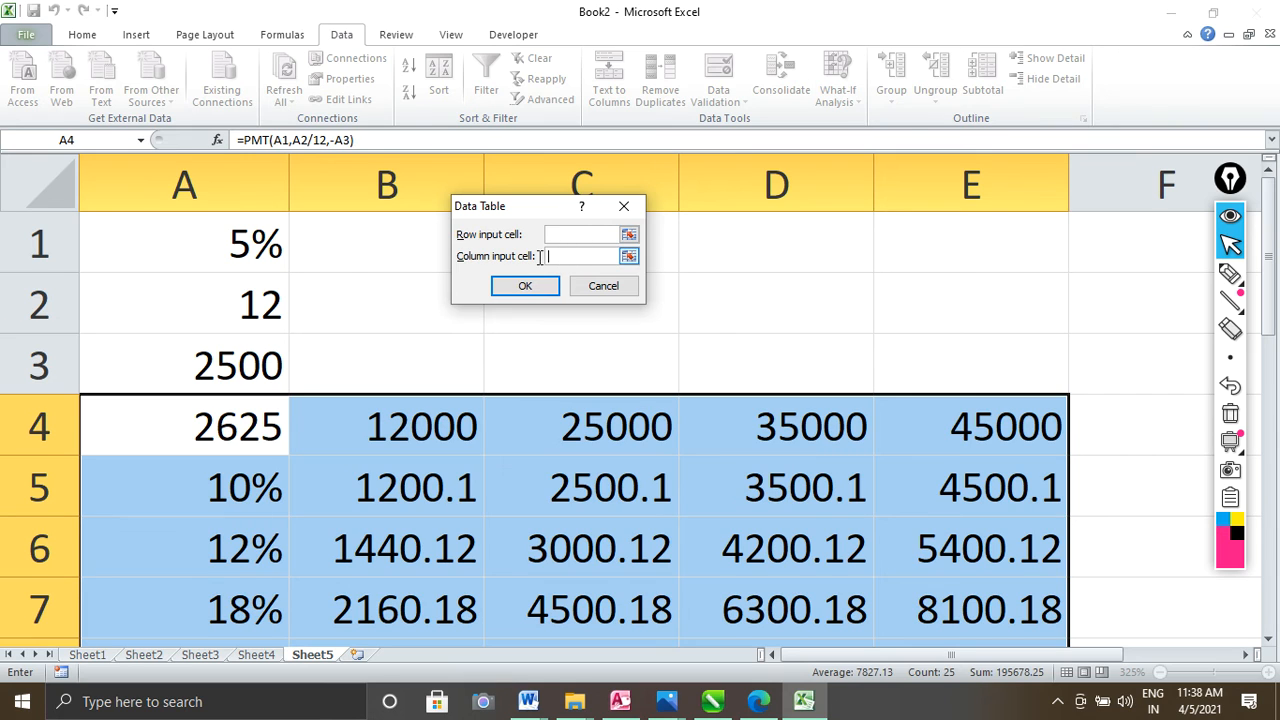
{"action": "left_click", "coordinate": [273, 245]}
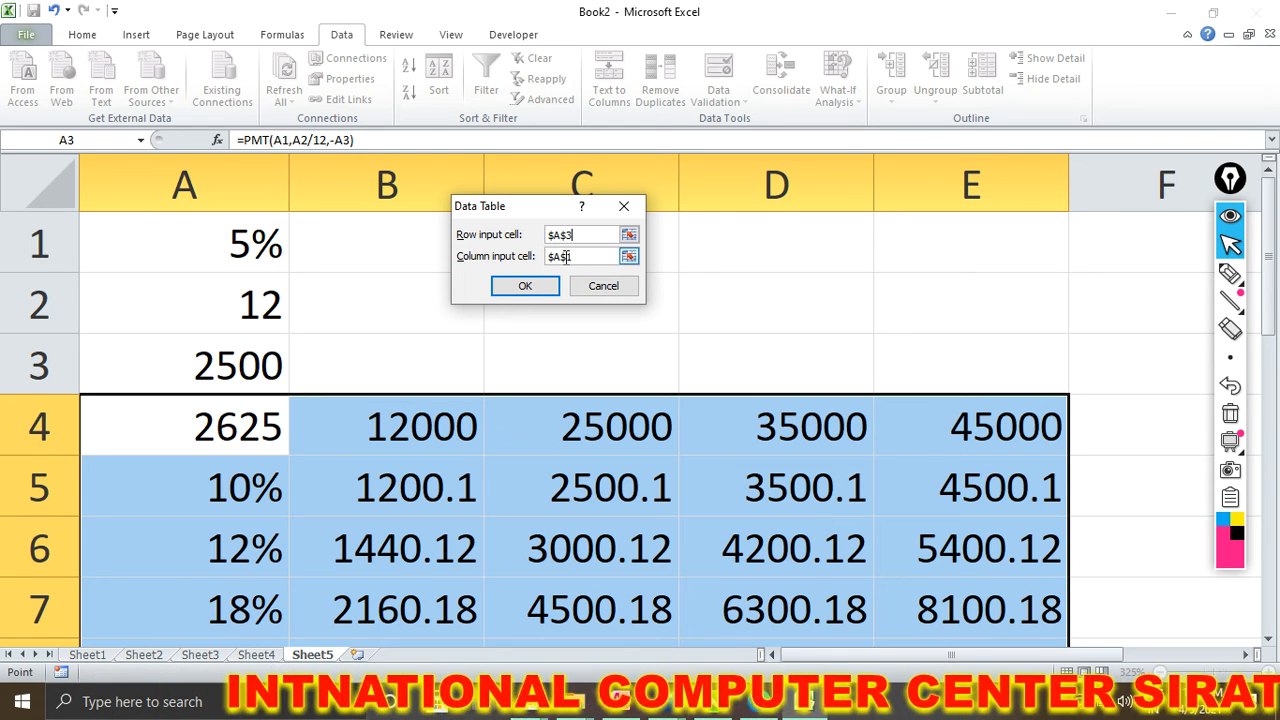
{"action": "left_click", "coordinate": [619, 281]}
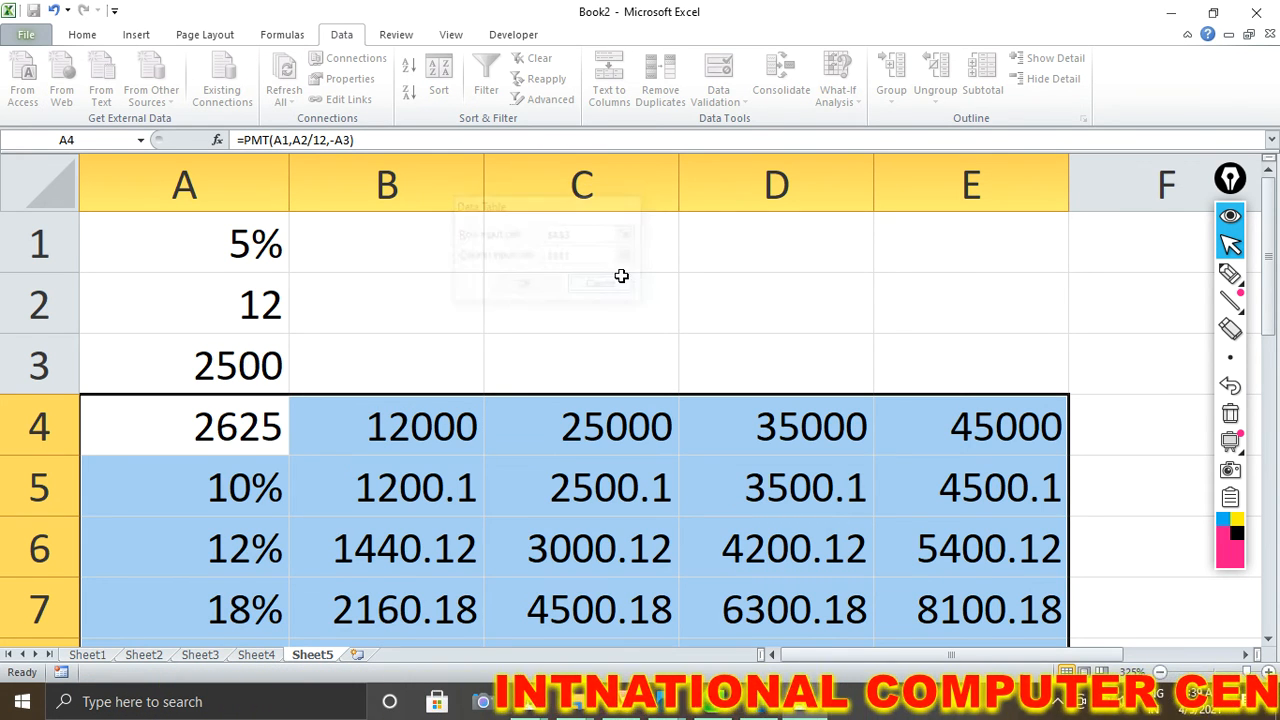
Rebuild the data table in A4:E8 with A3 as the row input cell and A1 as the column input cell
{"action": "left_click", "coordinate": [838, 90]}
{"action": "left_click", "coordinate": [852, 163]}
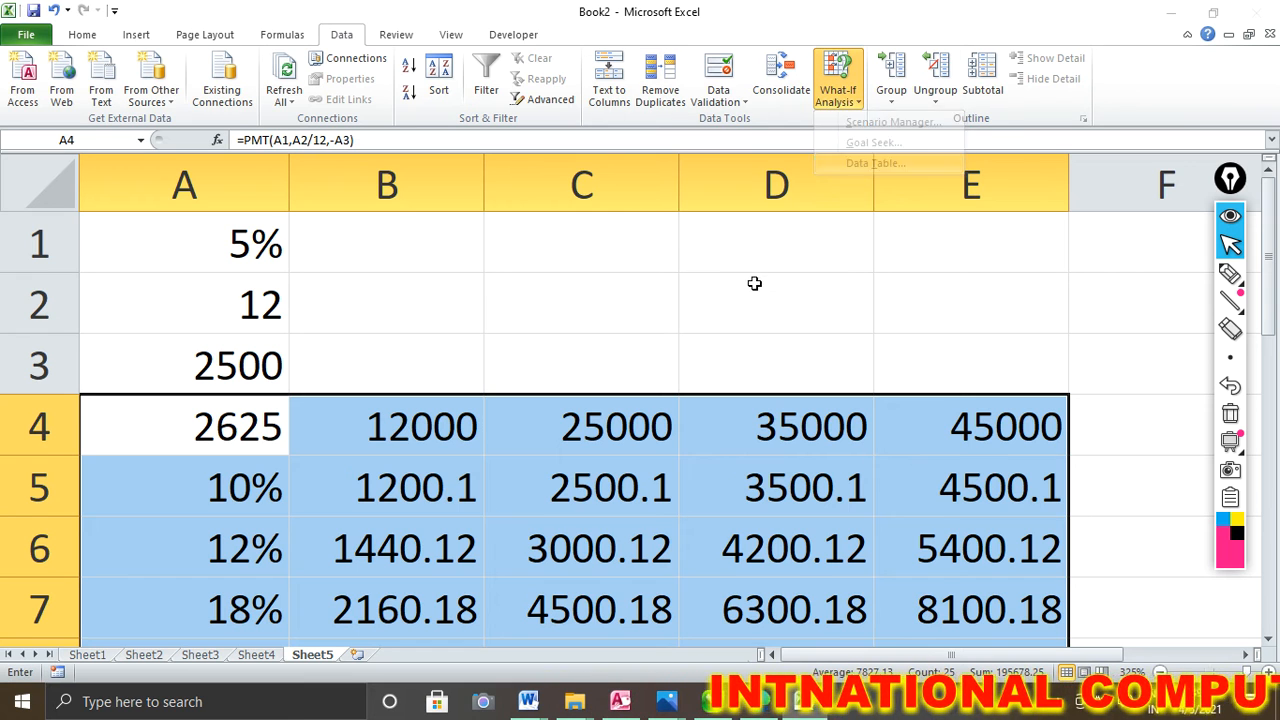
{"action": "left_click", "coordinate": [238, 362]}
{"action": "left_click", "coordinate": [574, 257]}
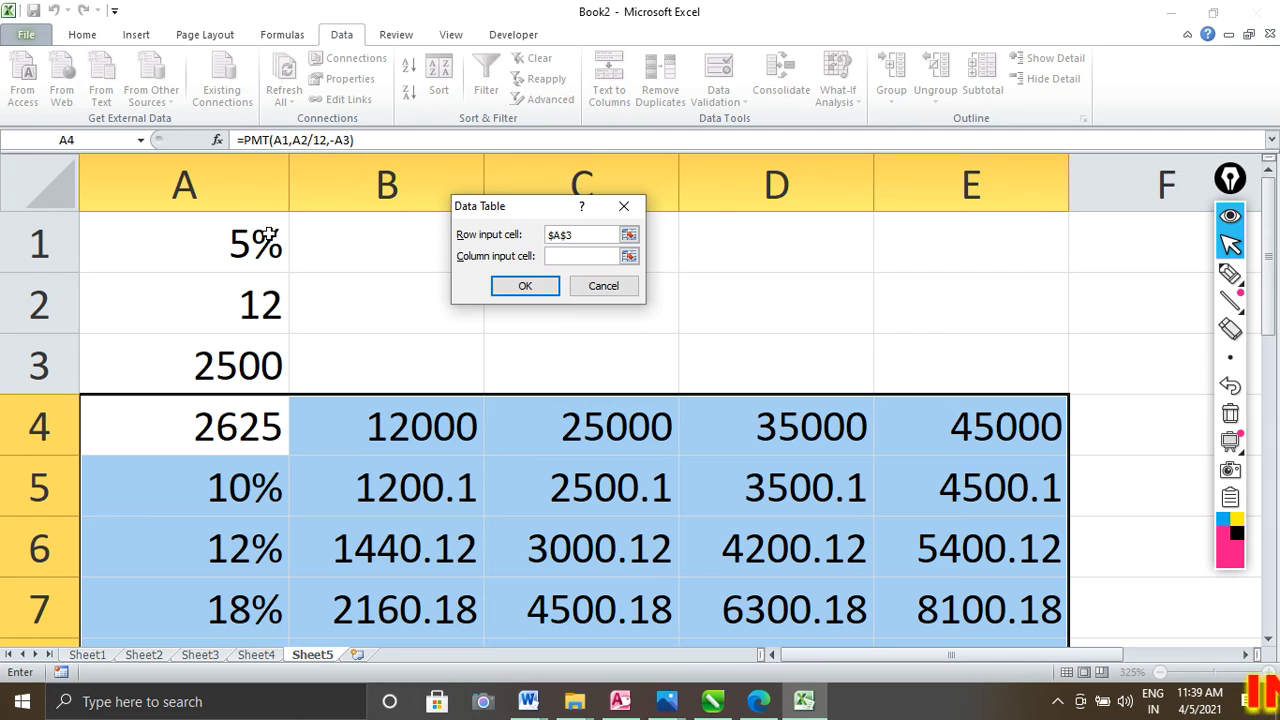
{"action": "left_click", "coordinate": [230, 245]}
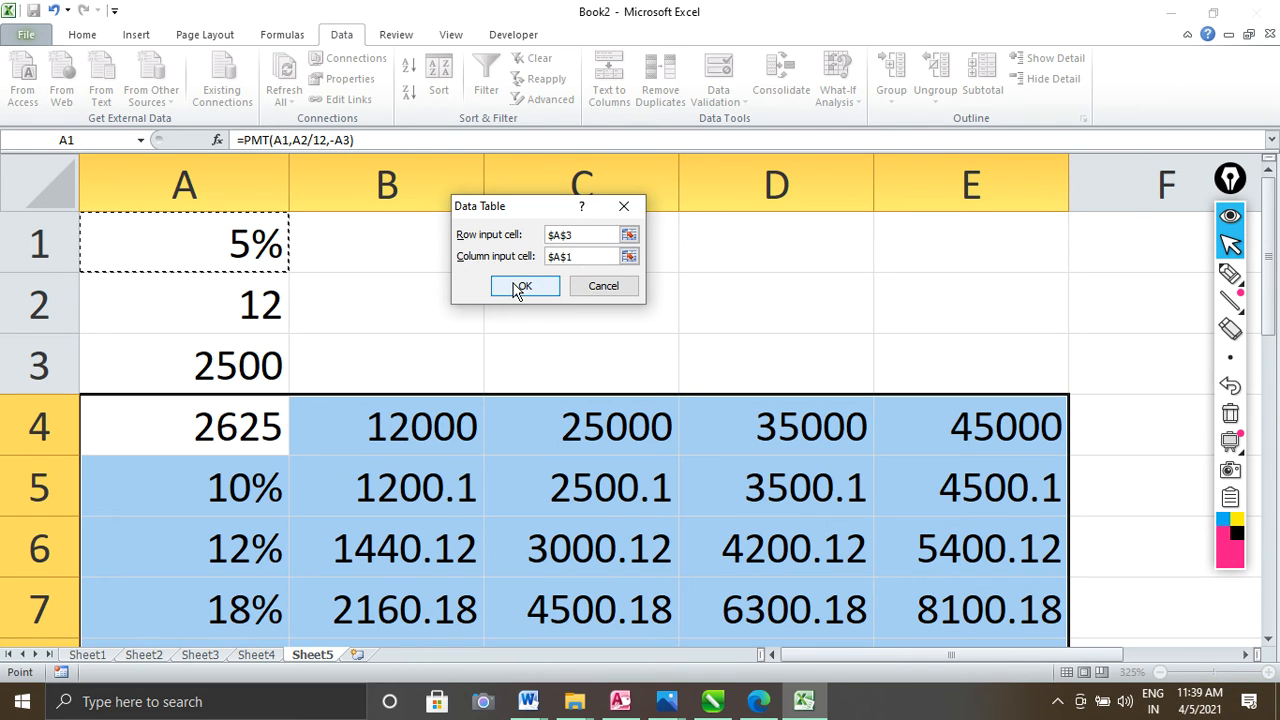
{"action": "left_click", "coordinate": [521, 287]}
{"action": "scroll", "coordinate": [443, 477], "scroll_direction": "down", "scroll_amount": 1}
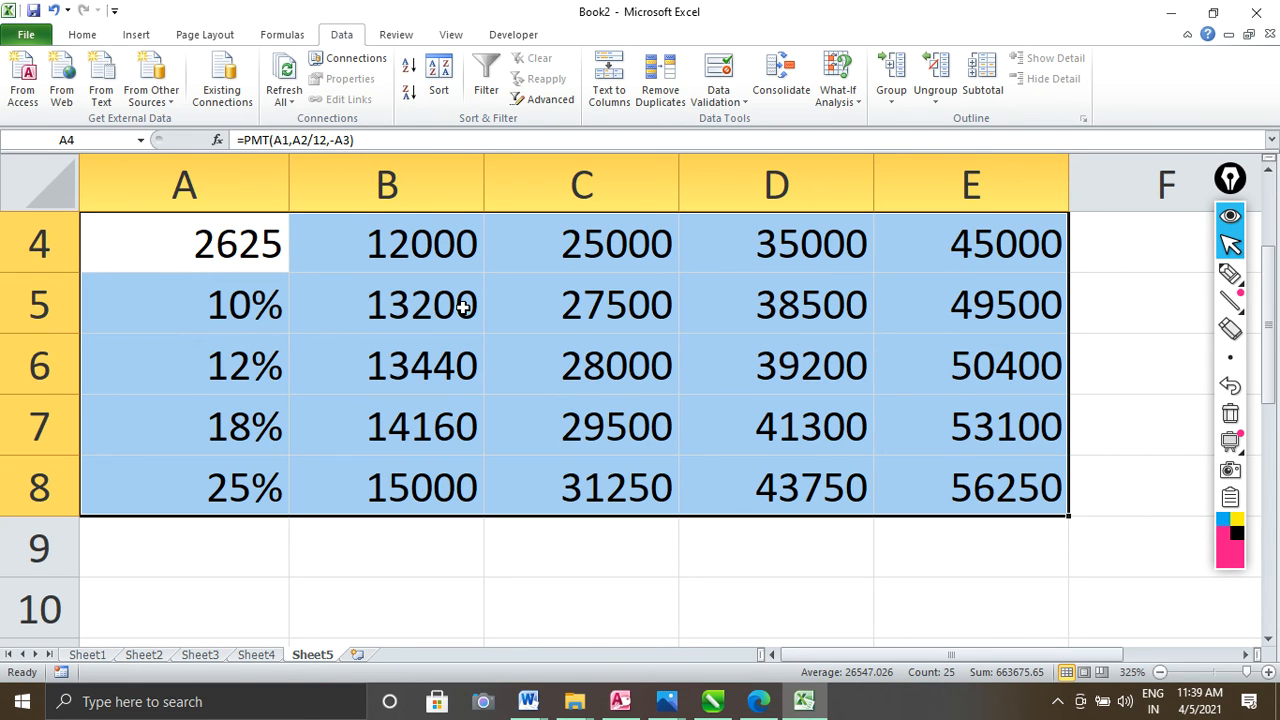
{"action": "scroll", "coordinate": [463, 308], "scroll_direction": "up", "scroll_amount": 1}
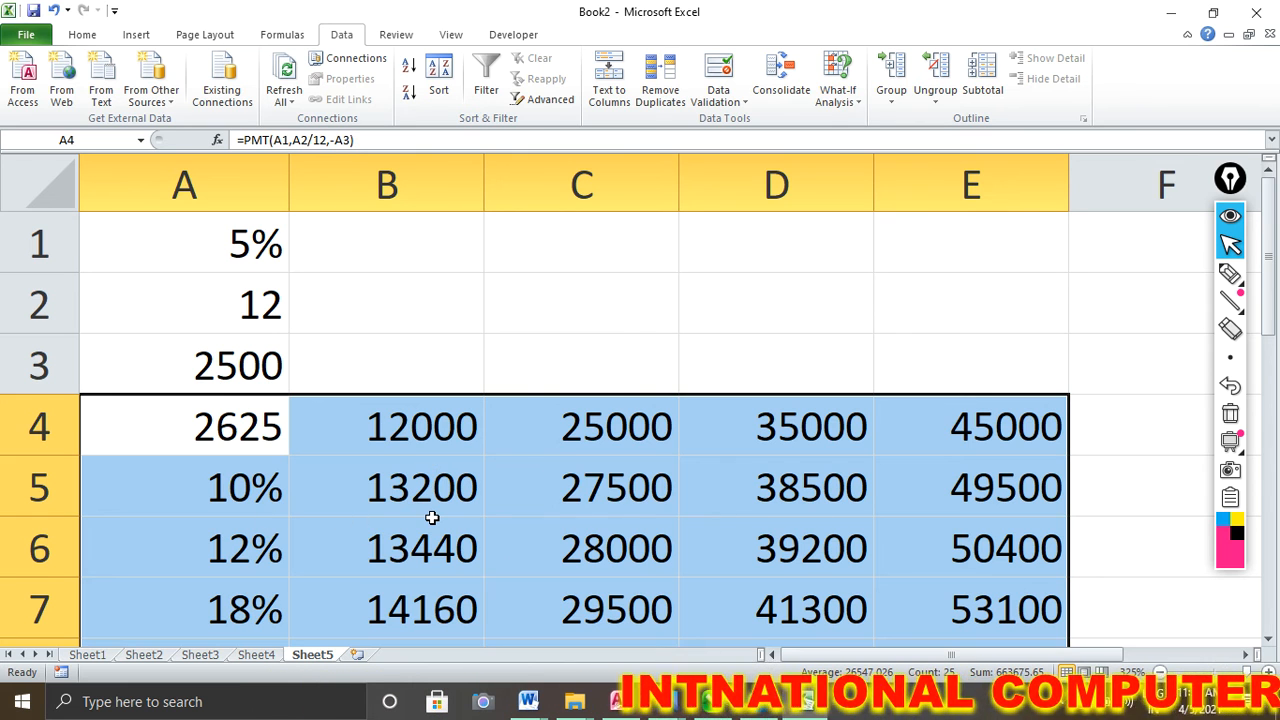
{"action": "scroll", "coordinate": [432, 517], "scroll_direction": "down", "scroll_amount": 1}
{"action": "left_click", "coordinate": [858, 108]}
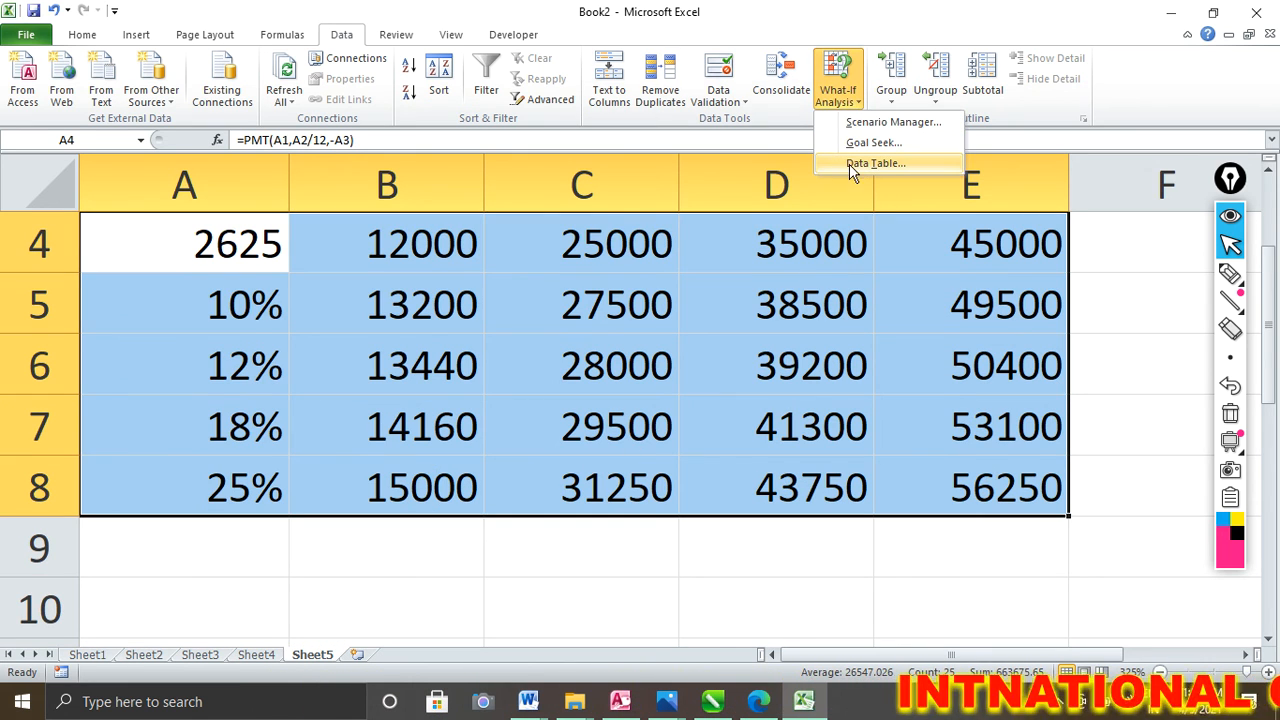
{"action": "left_click", "coordinate": [849, 163]}
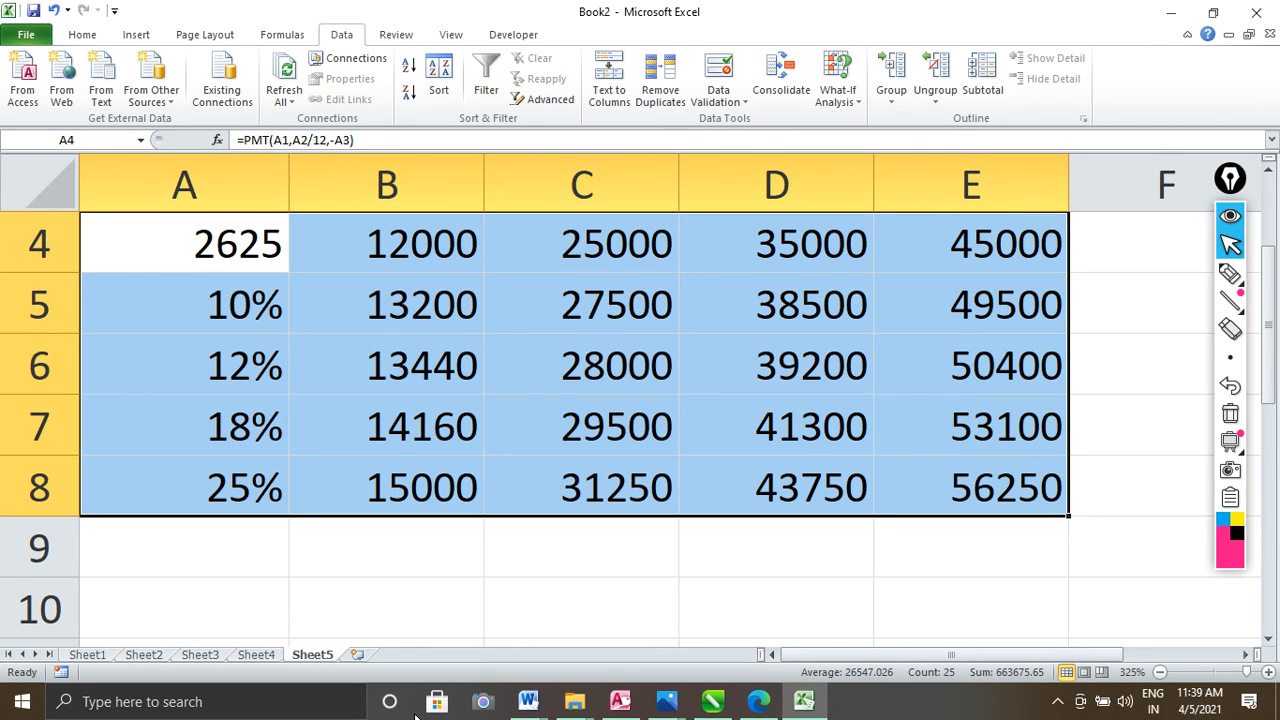
Open the recent workbook STOCK REGISTER.xlsx
{"action": "left_click", "coordinate": [27, 36]}
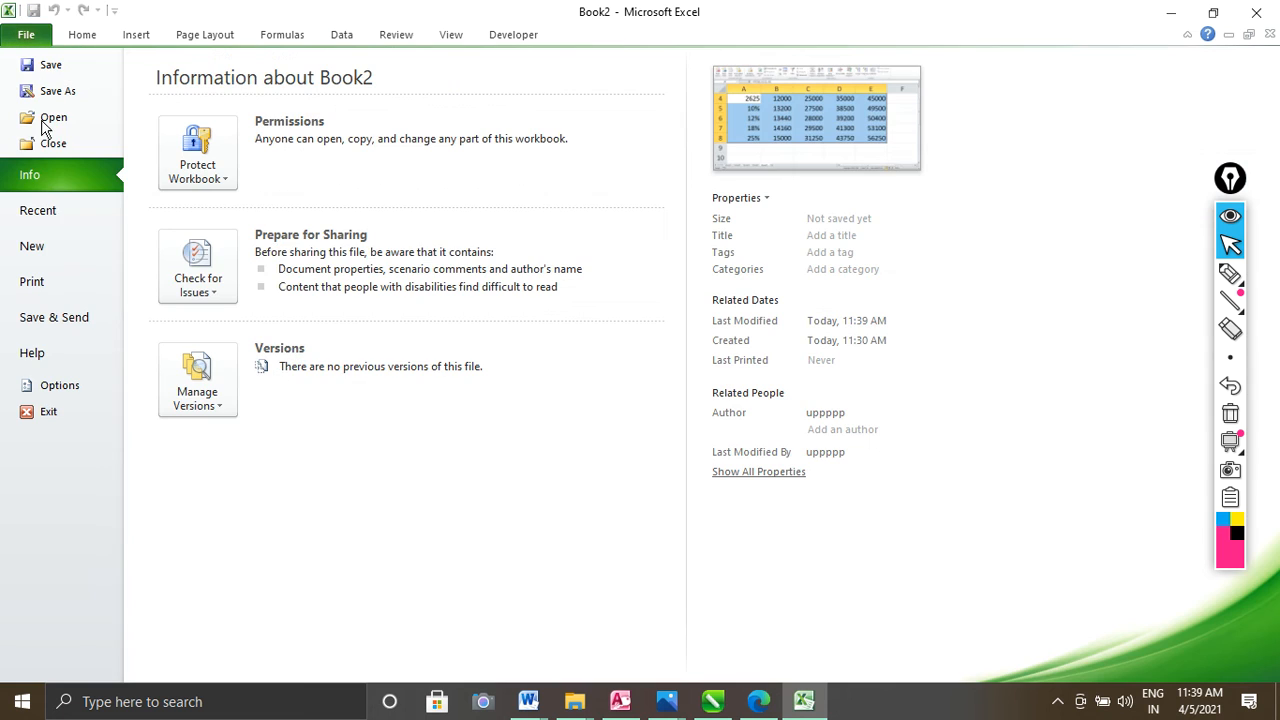
{"action": "left_click", "coordinate": [38, 211]}
{"action": "key", "text": "Escape"}
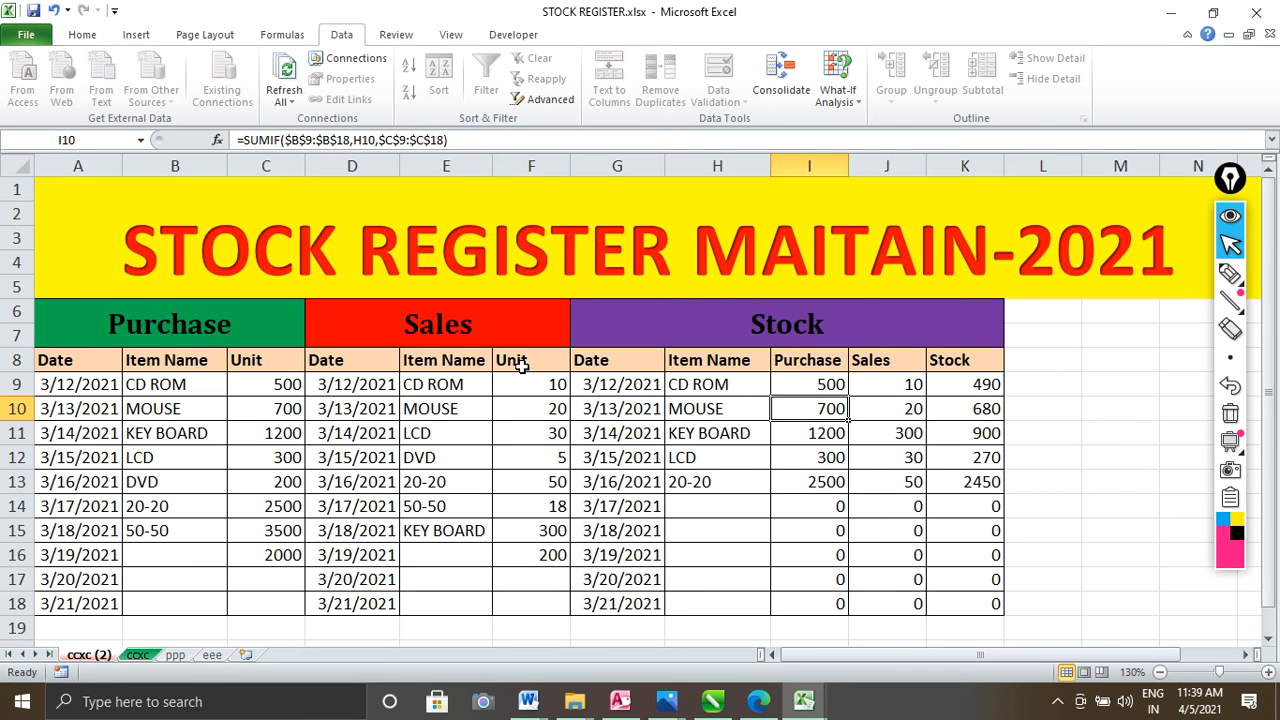
{"action": "left_click", "coordinate": [262, 384]}
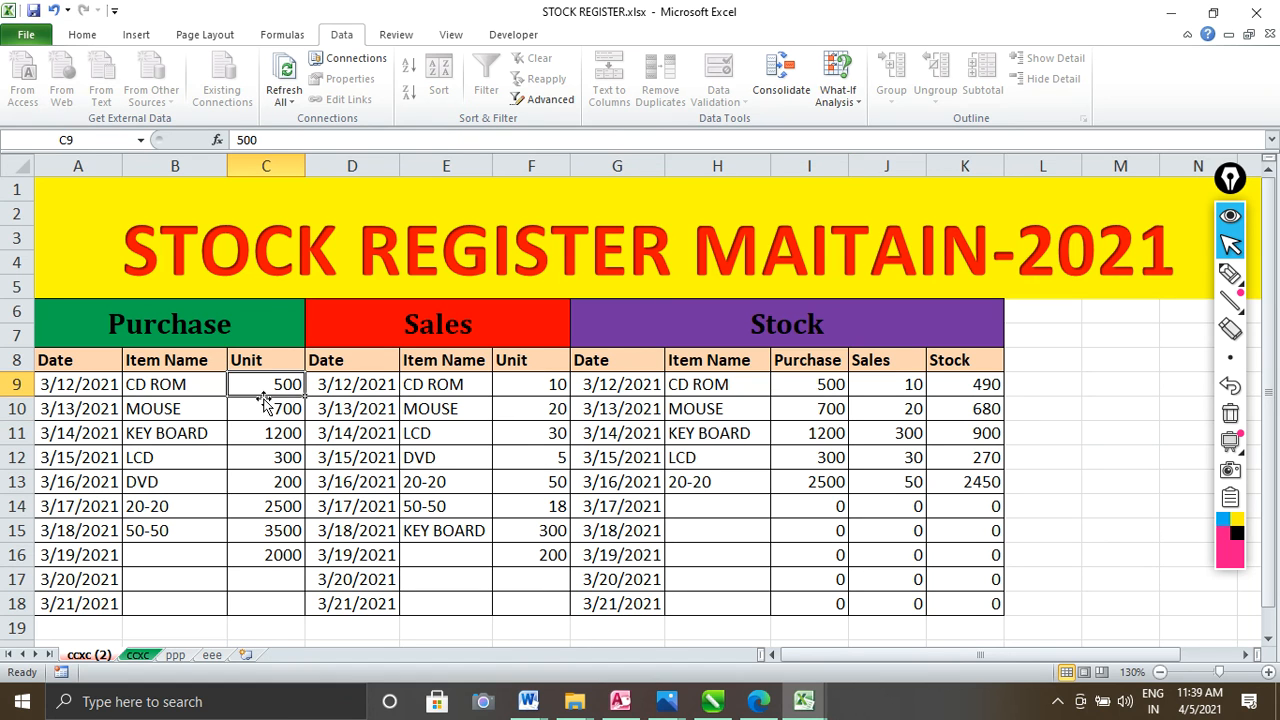
{"action": "left_click", "coordinate": [280, 433]}
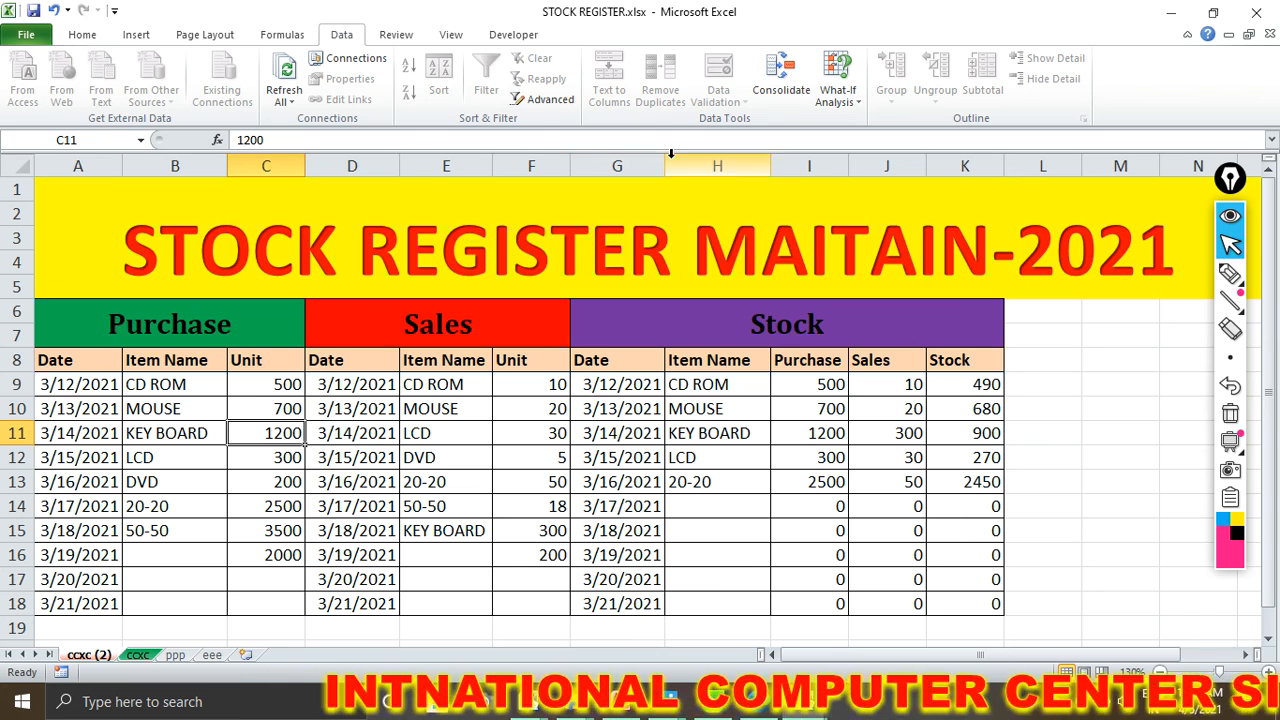
{"action": "left_click", "coordinate": [834, 97]}
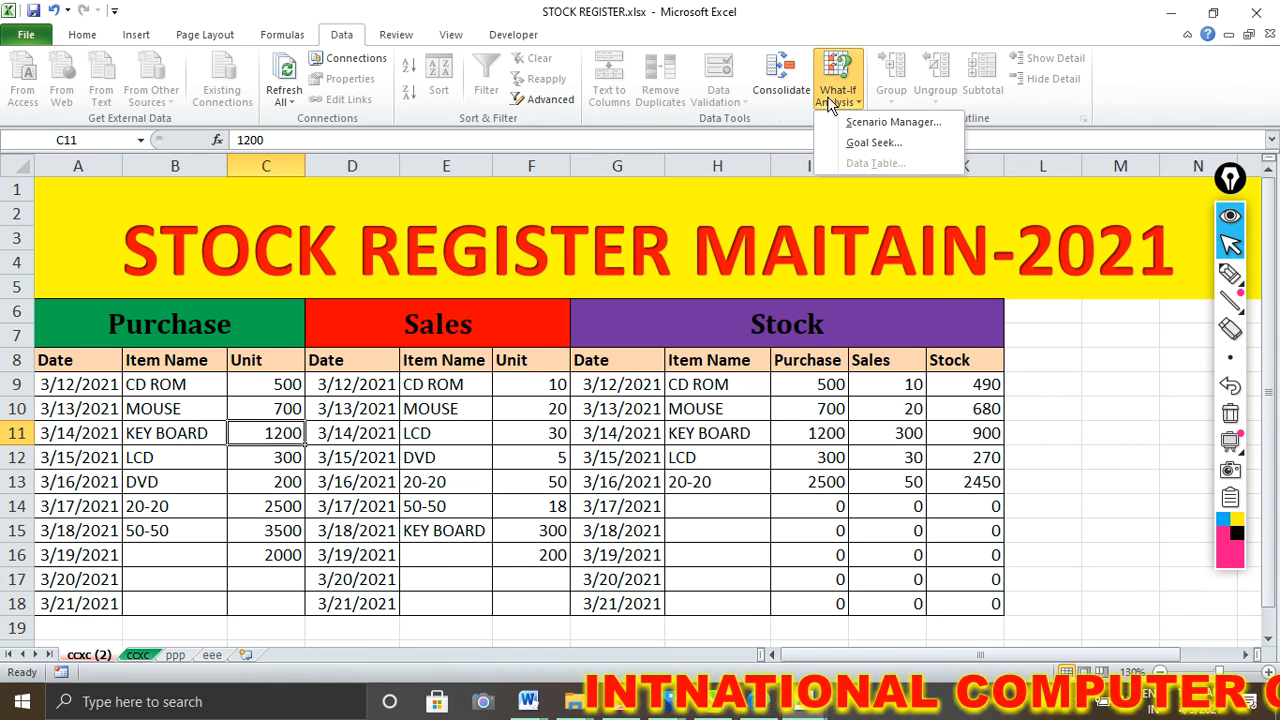
{"action": "left_click", "coordinate": [466, 446]}
{"action": "left_click_drag", "start_coordinate": [55, 410], "coordinate": [329, 476]}
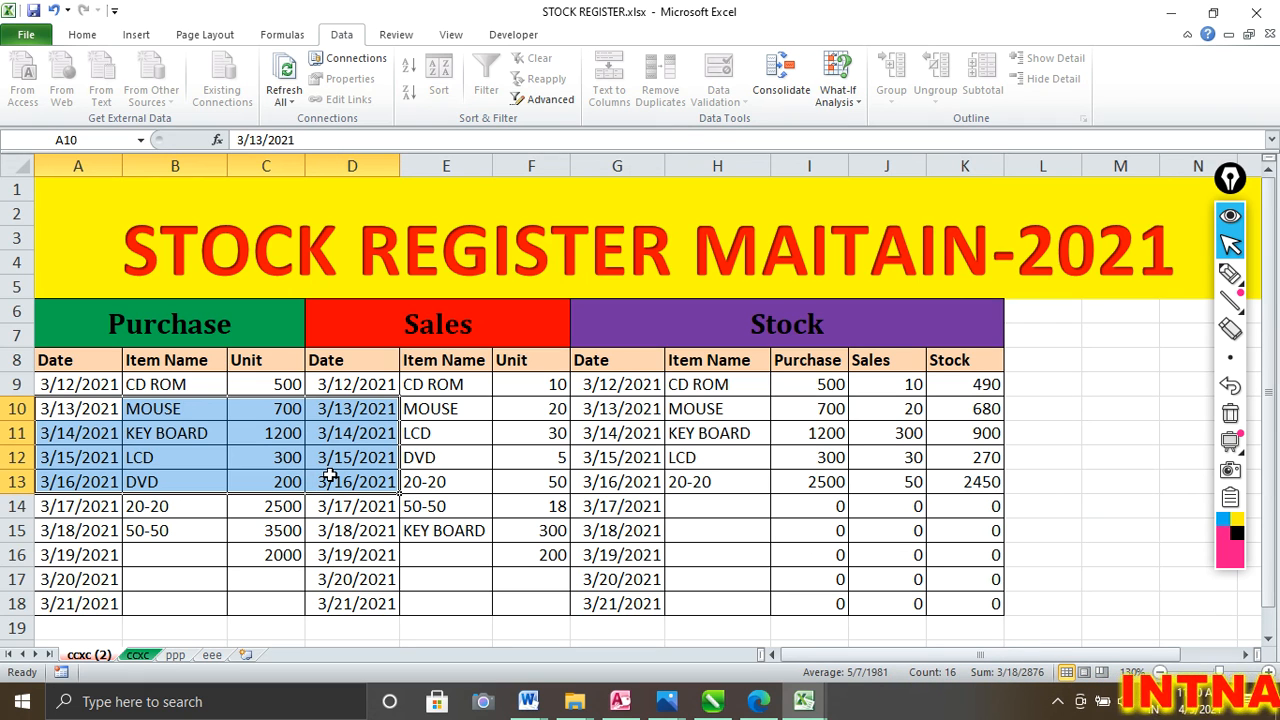
Unprotect the stock register sheet by supplying its sheet password
{"action": "left_click", "coordinate": [80, 35]}
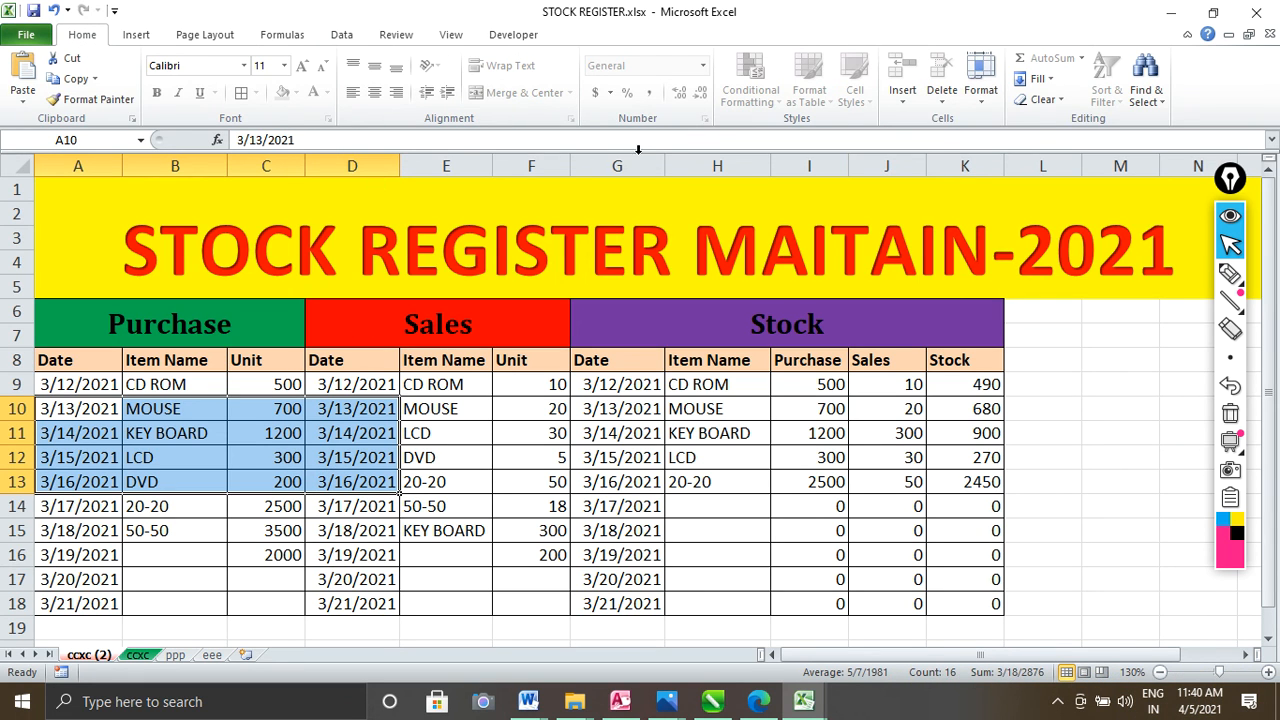
{"action": "left_click", "coordinate": [981, 90]}
{"action": "left_click", "coordinate": [1040, 407]}
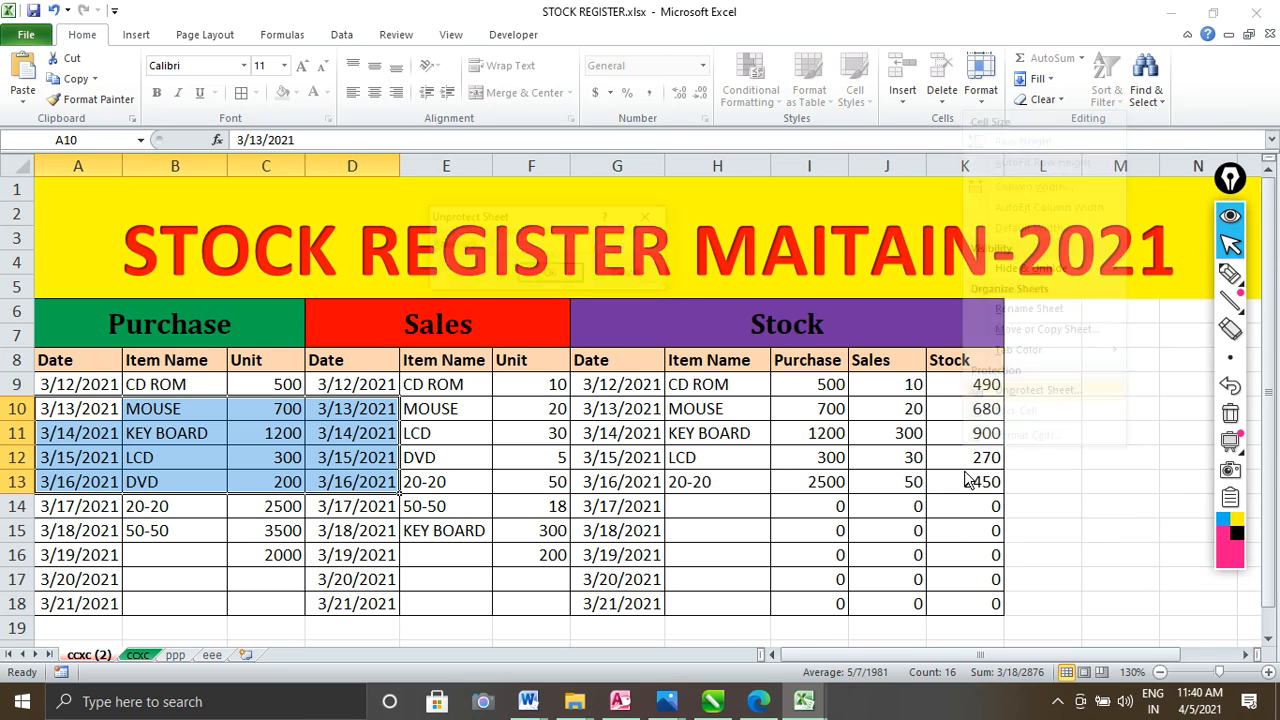
{"action": "key", "text": "Return"}
{"action": "left_click", "coordinate": [586, 457]}
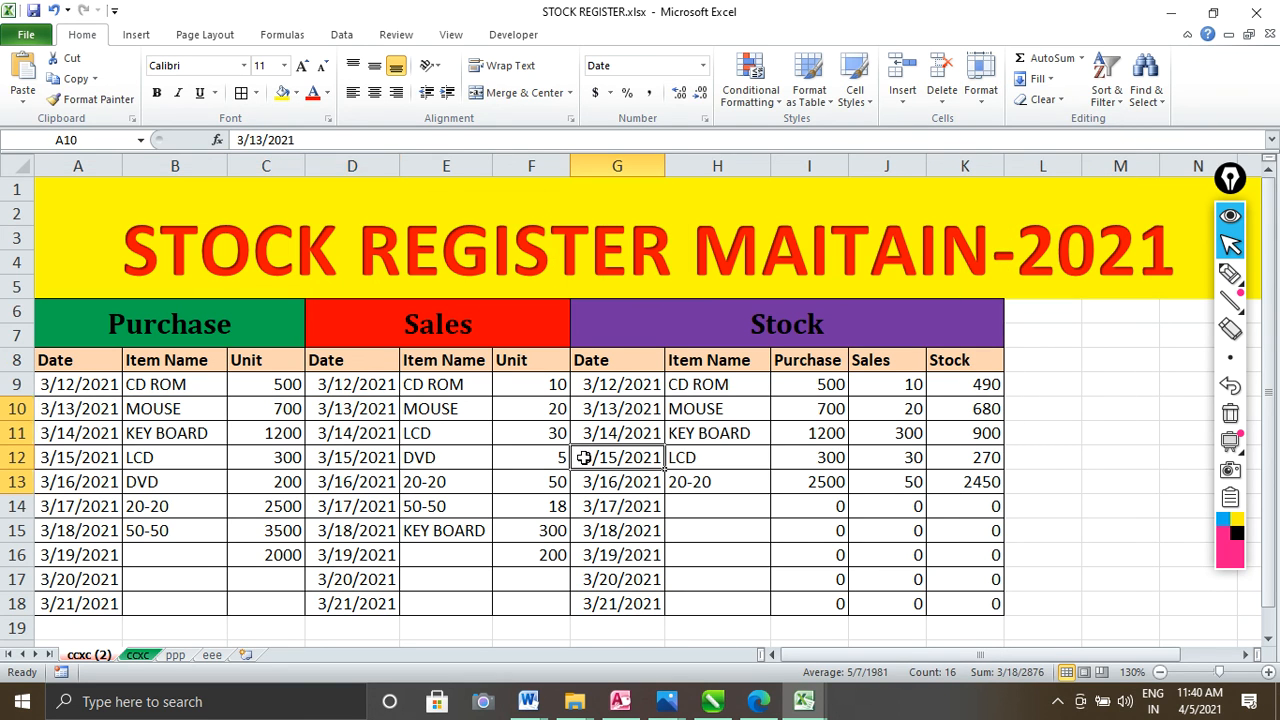
Group rows 11 to 16 of the stock register table
{"action": "left_click", "coordinate": [344, 35]}
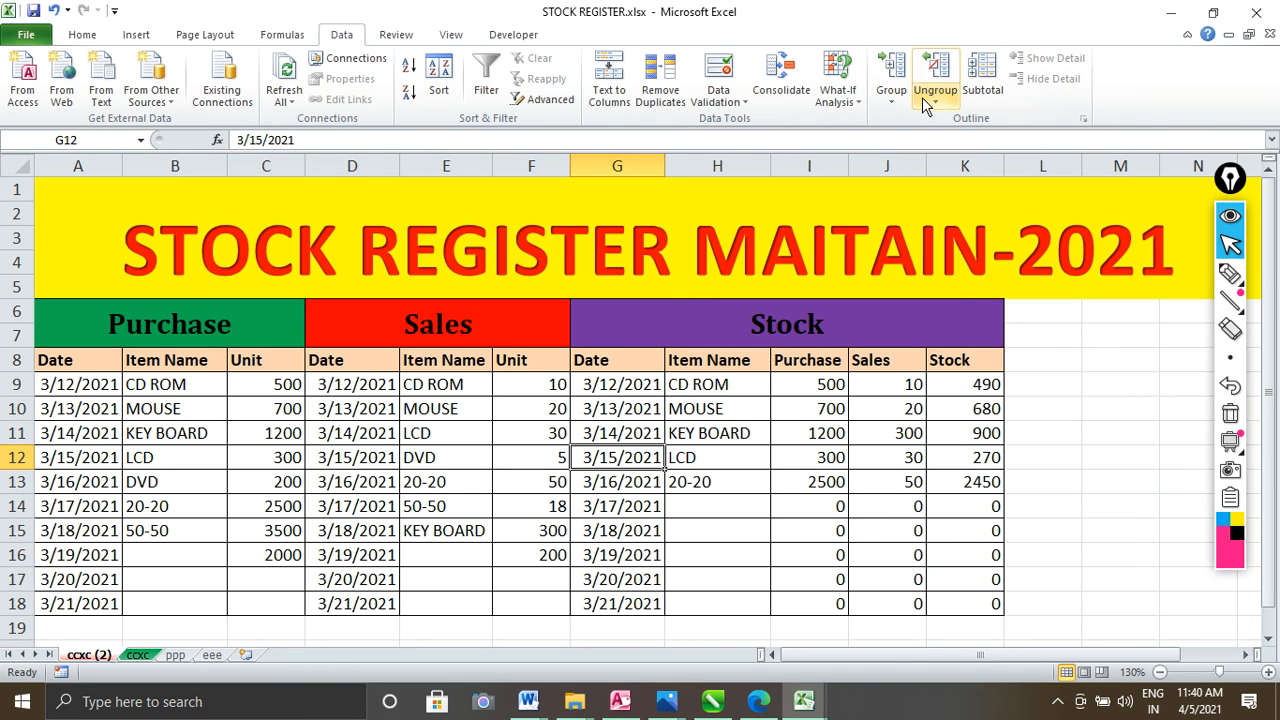
{"action": "left_click_drag", "start_coordinate": [77, 440], "coordinate": [971, 545]}
{"action": "left_click", "coordinate": [891, 72]}
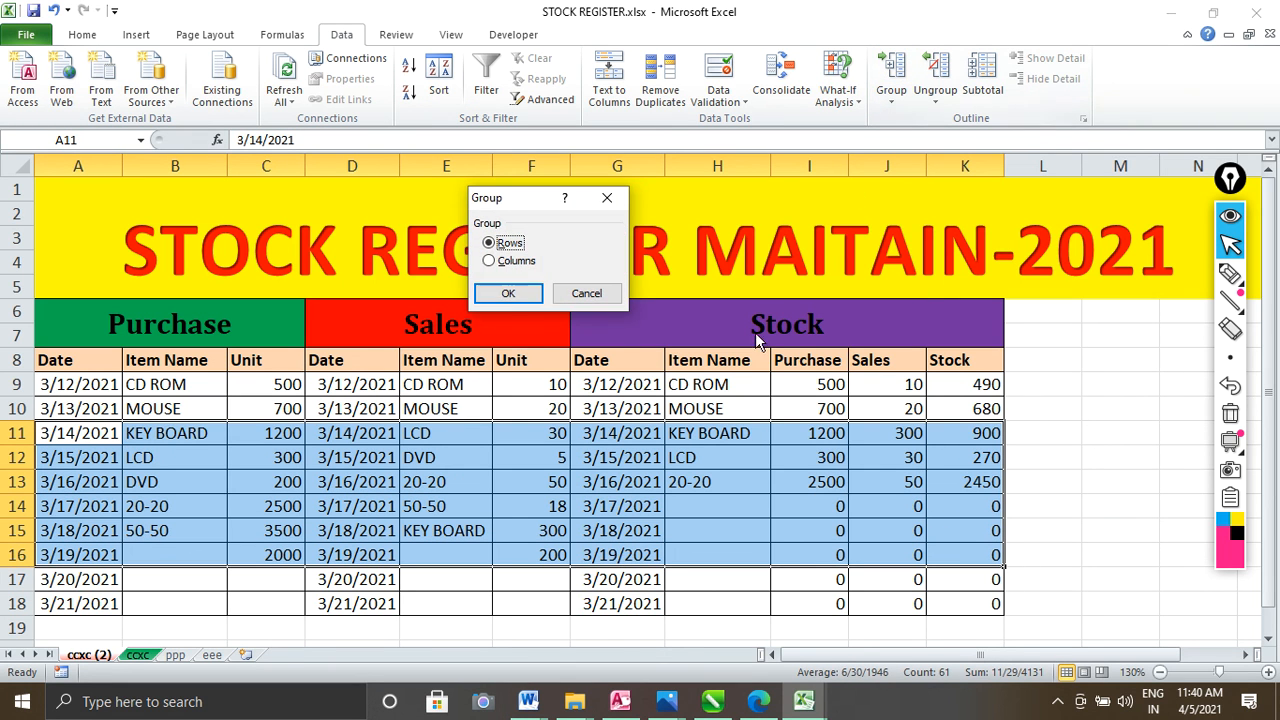
{"action": "left_click", "coordinate": [509, 296]}
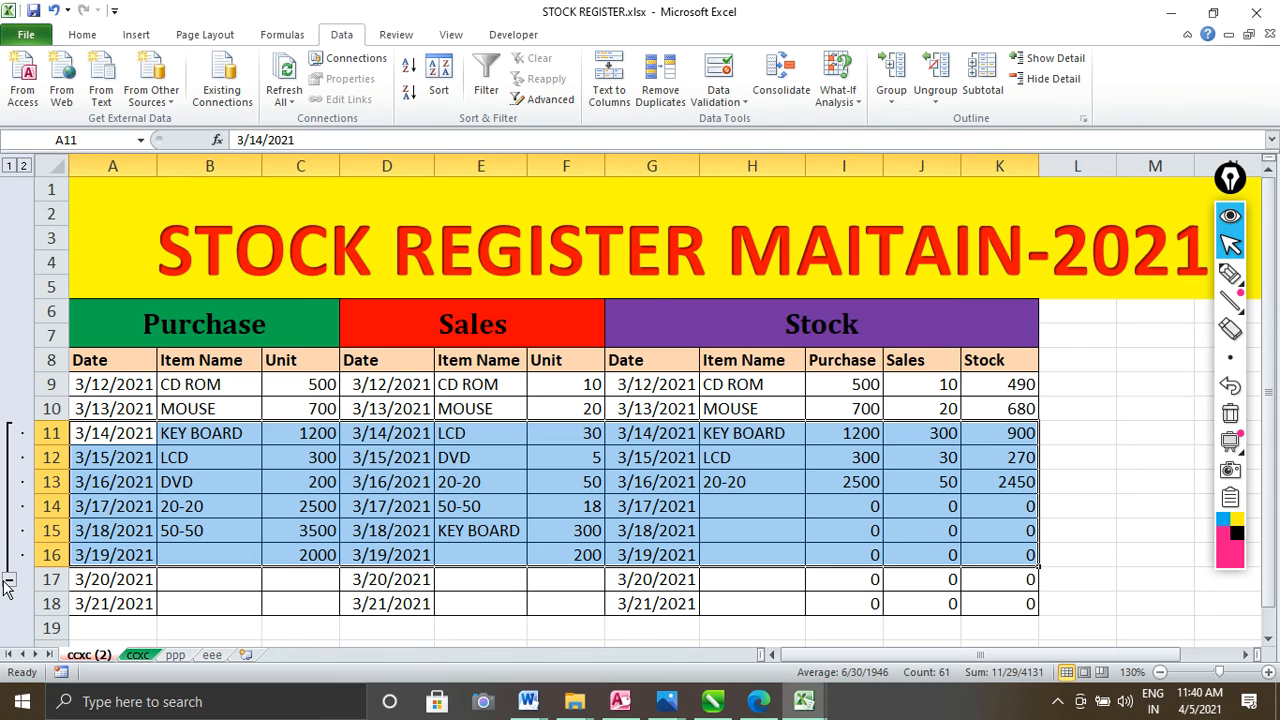
Collapse and expand the outline group of rows 11 to 16 three times, leaving it expanded
{"action": "left_click", "coordinate": [8, 580]}
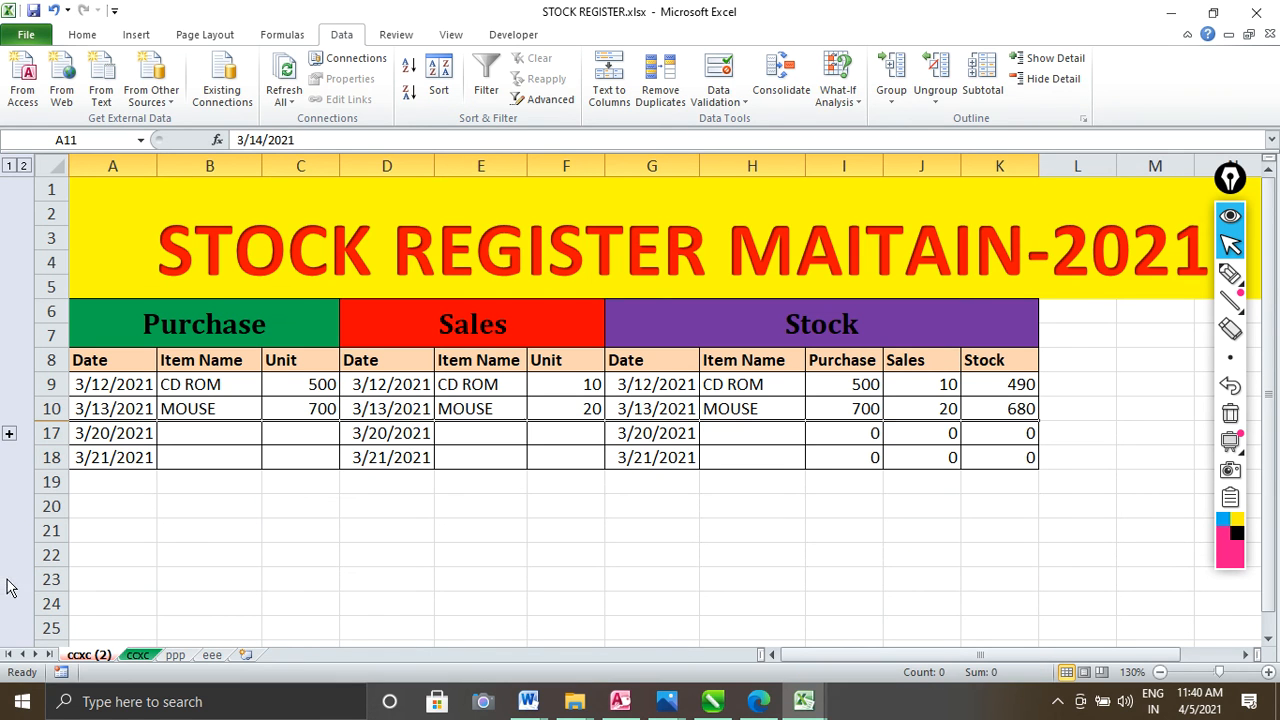
{"action": "left_click", "coordinate": [9, 436]}
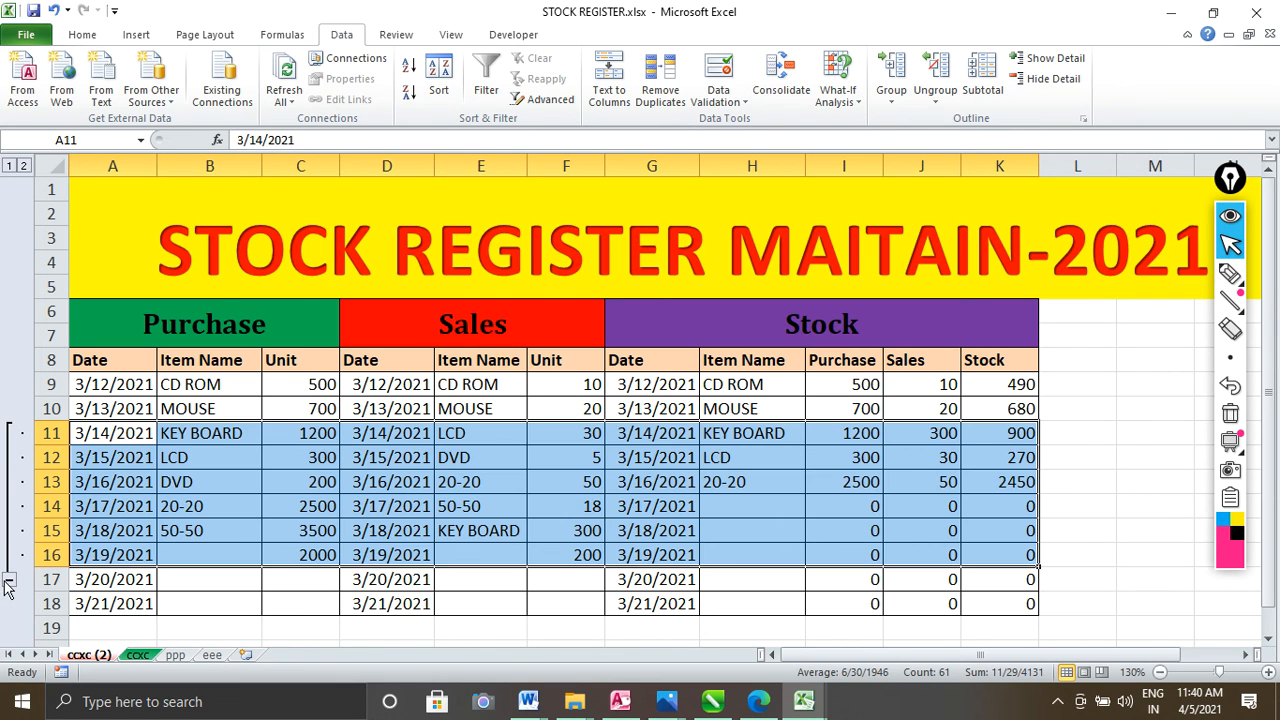
{"action": "left_click", "coordinate": [8, 580]}
{"action": "left_click", "coordinate": [9, 435]}
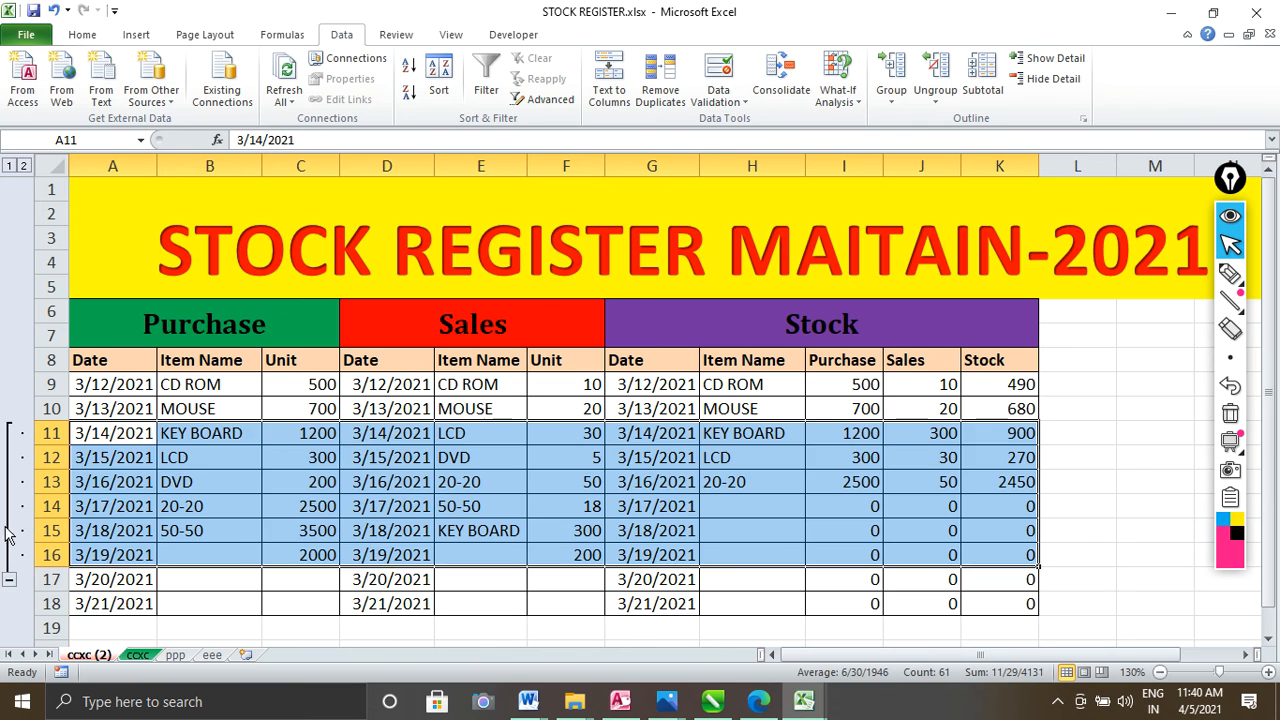
{"action": "left_click", "coordinate": [8, 580]}
{"action": "left_click", "coordinate": [10, 437]}
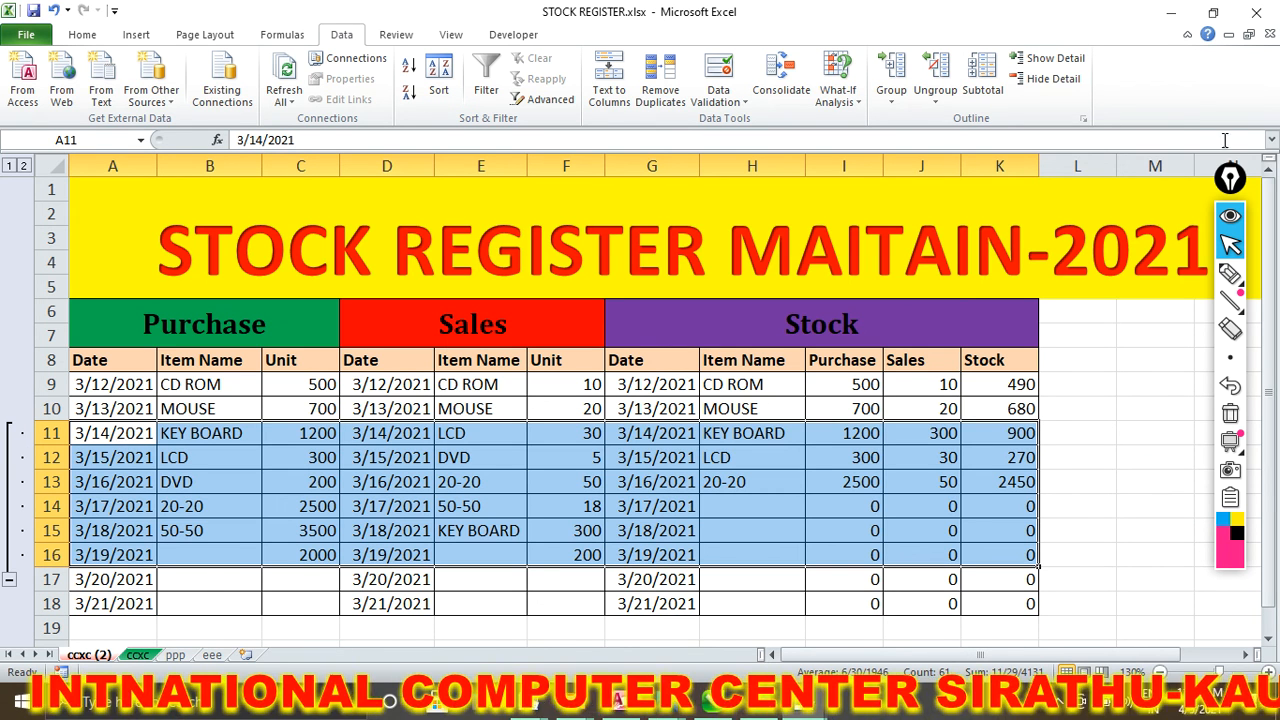
Alternate the Hide Detail and Show Detail commands on the row group, finishing with the details shown
{"action": "left_click", "coordinate": [1030, 88]}
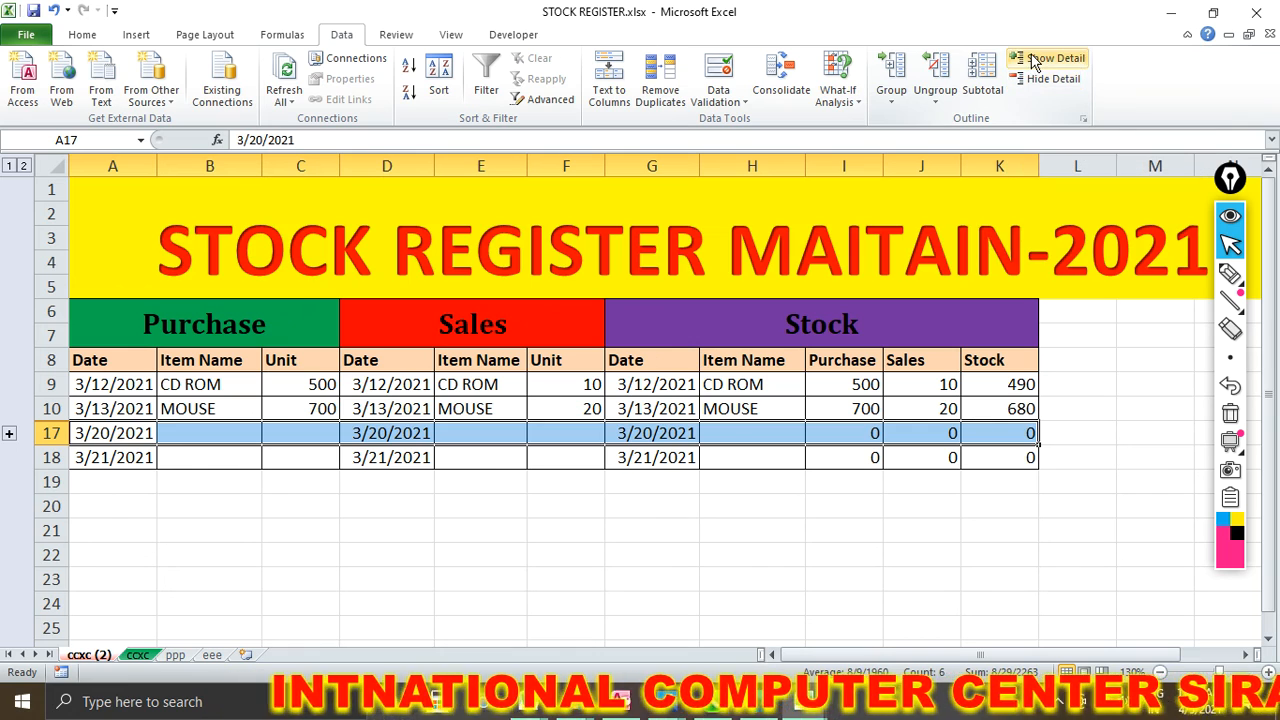
{"action": "left_click", "coordinate": [1032, 58]}
{"action": "left_click", "coordinate": [1033, 86]}
{"action": "left_click", "coordinate": [1032, 60]}
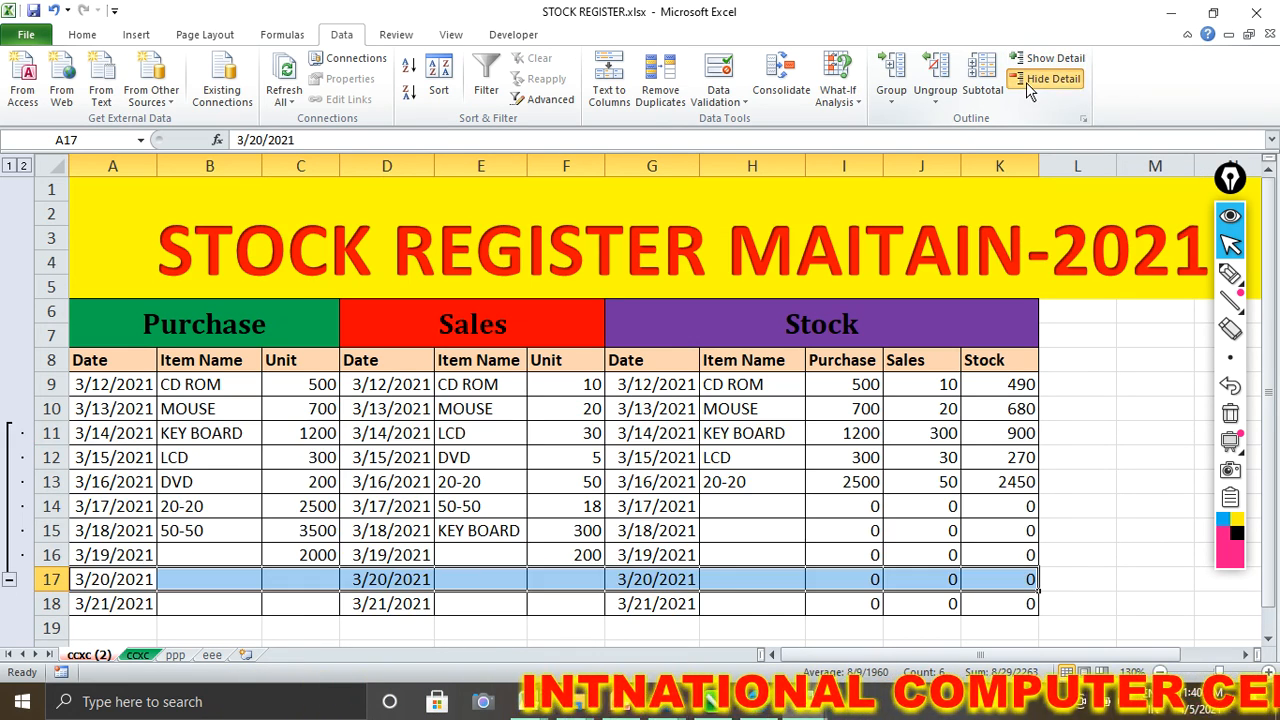
{"action": "left_click", "coordinate": [1033, 80]}
{"action": "left_click", "coordinate": [1032, 60]}
{"action": "left_click", "coordinate": [1030, 80]}
{"action": "left_click", "coordinate": [1032, 60]}
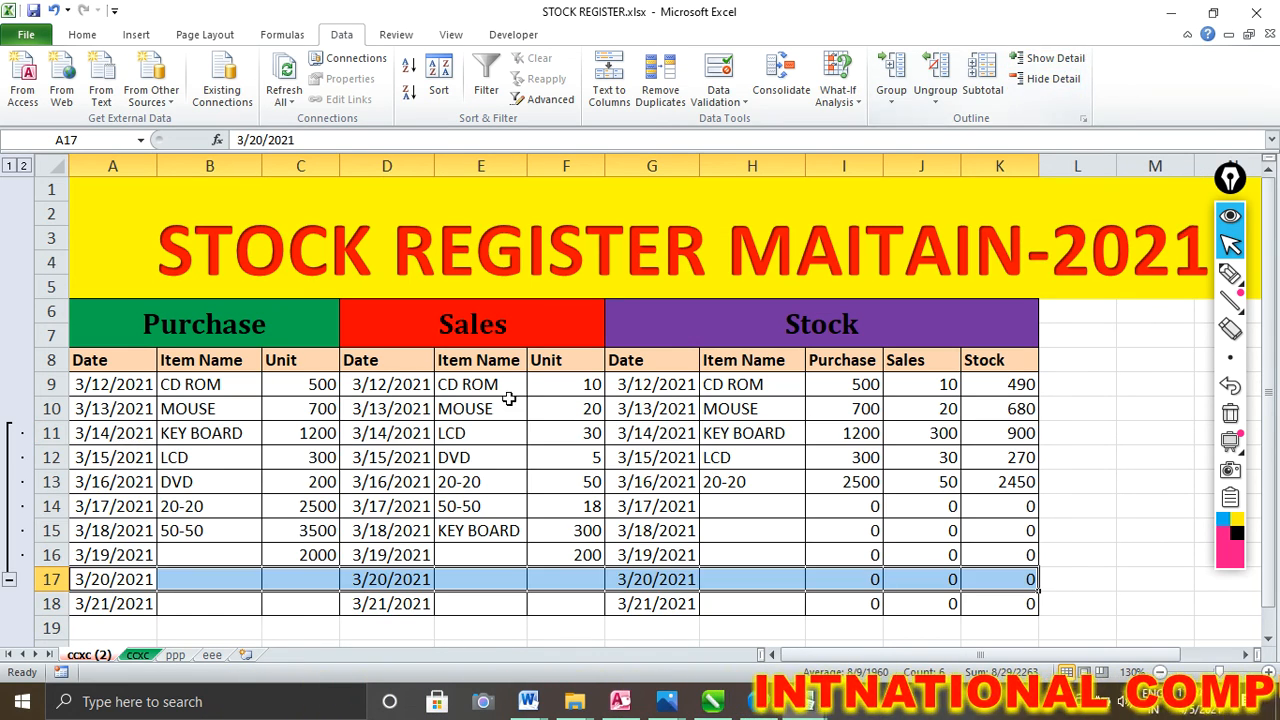
Select A11:K17 and ungroup its rows
{"action": "left_click_drag", "start_coordinate": [110, 433], "coordinate": [1022, 586]}
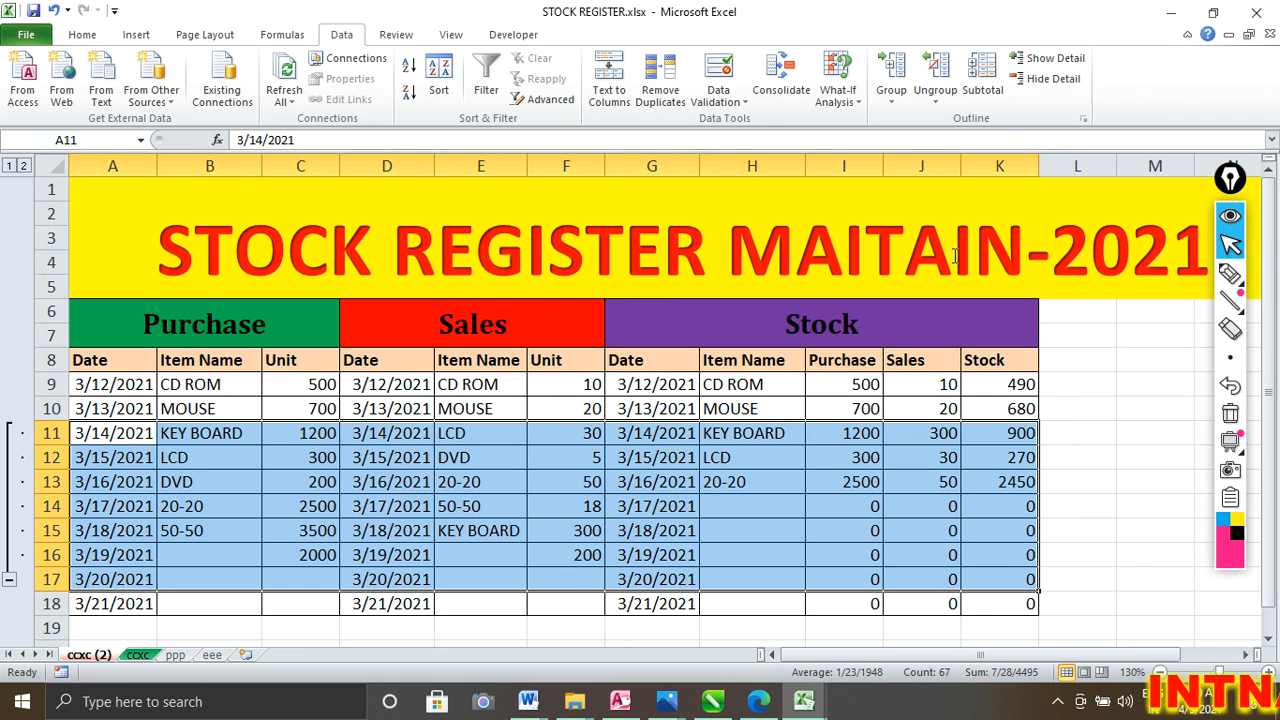
{"action": "left_click", "coordinate": [940, 75]}
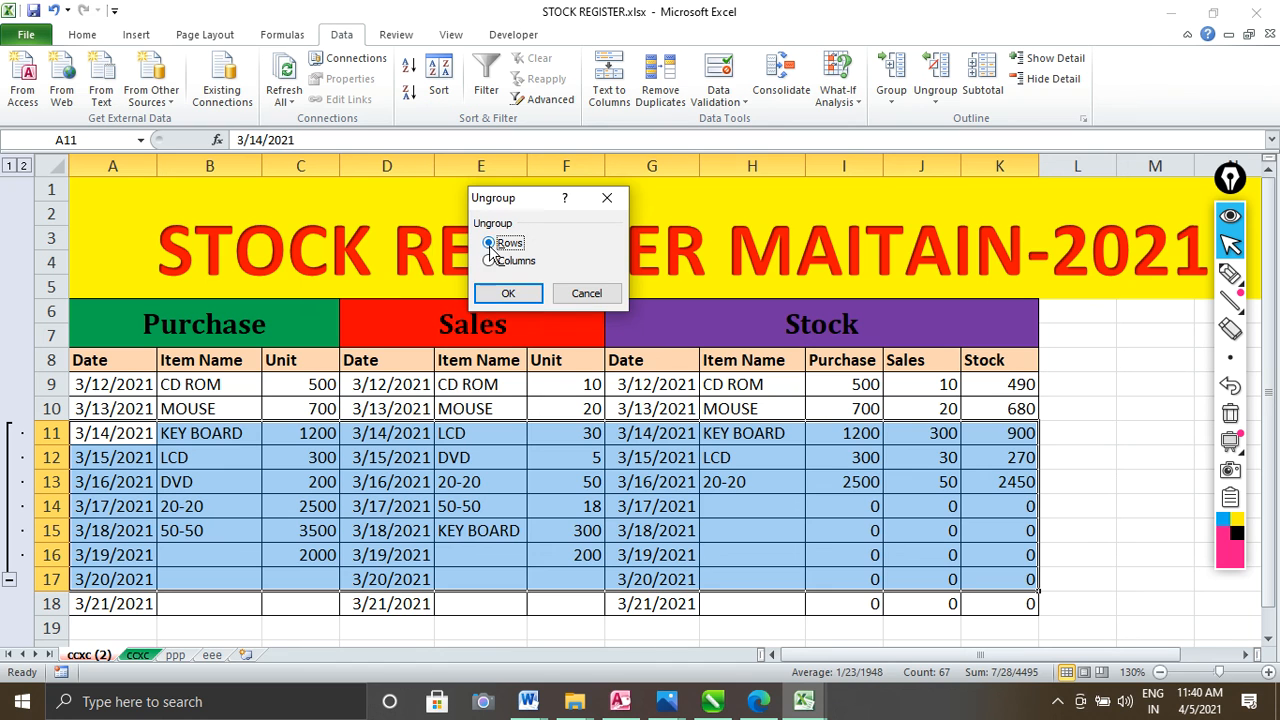
{"action": "left_click", "coordinate": [507, 294]}
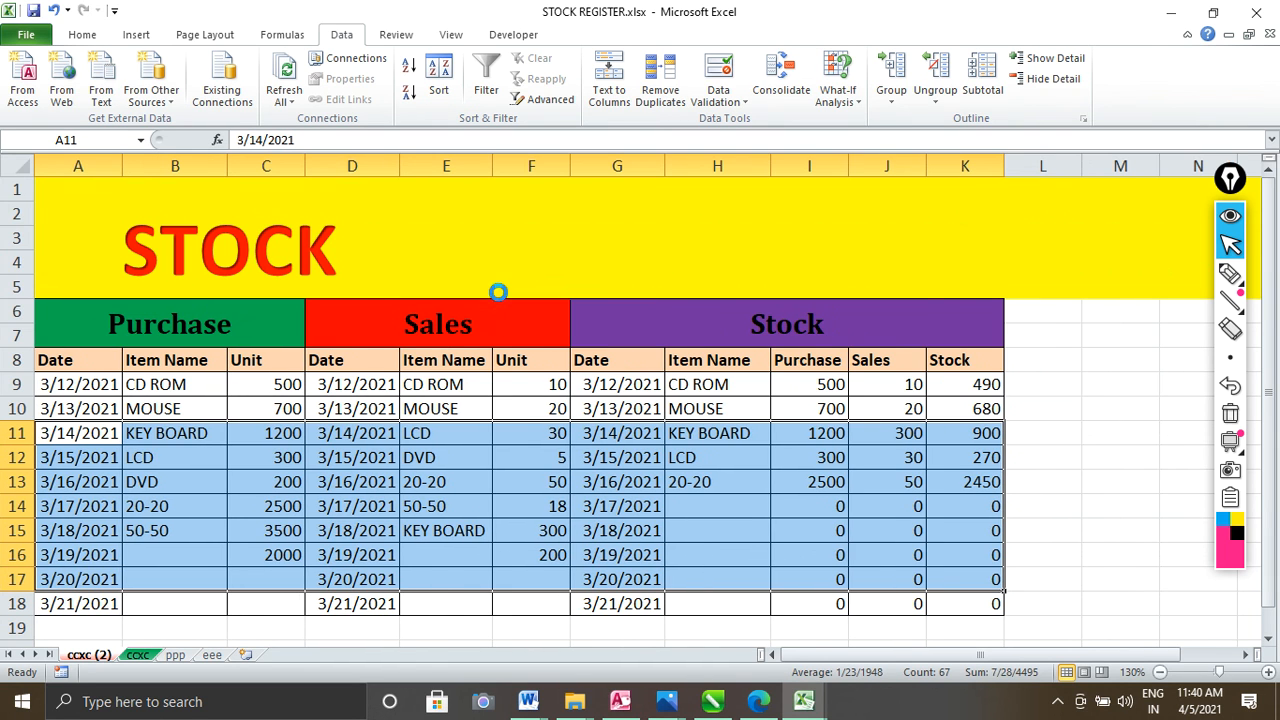
Group columns D to F, which hold the Sales section, by columns
{"action": "left_click", "coordinate": [362, 432]}
{"action": "left_click_drag", "start_coordinate": [369, 320], "coordinate": [400, 604]}
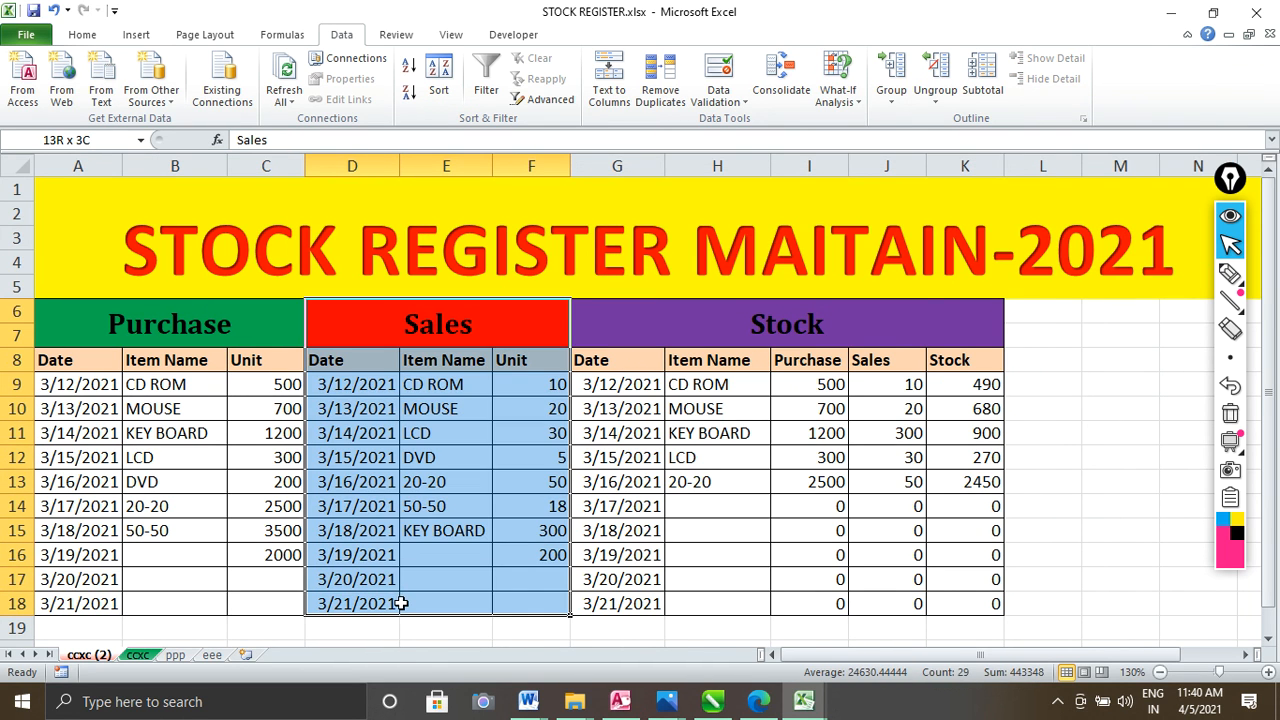
{"action": "left_click", "coordinate": [893, 68]}
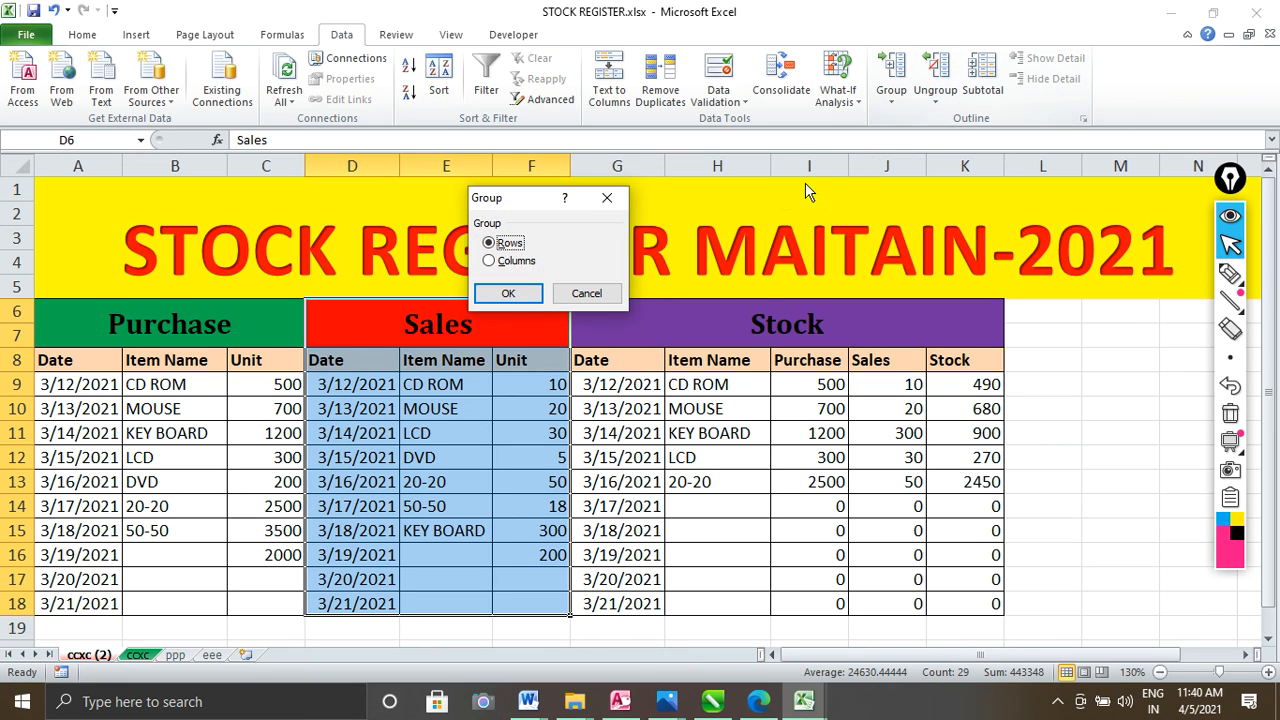
{"action": "left_click", "coordinate": [507, 294]}
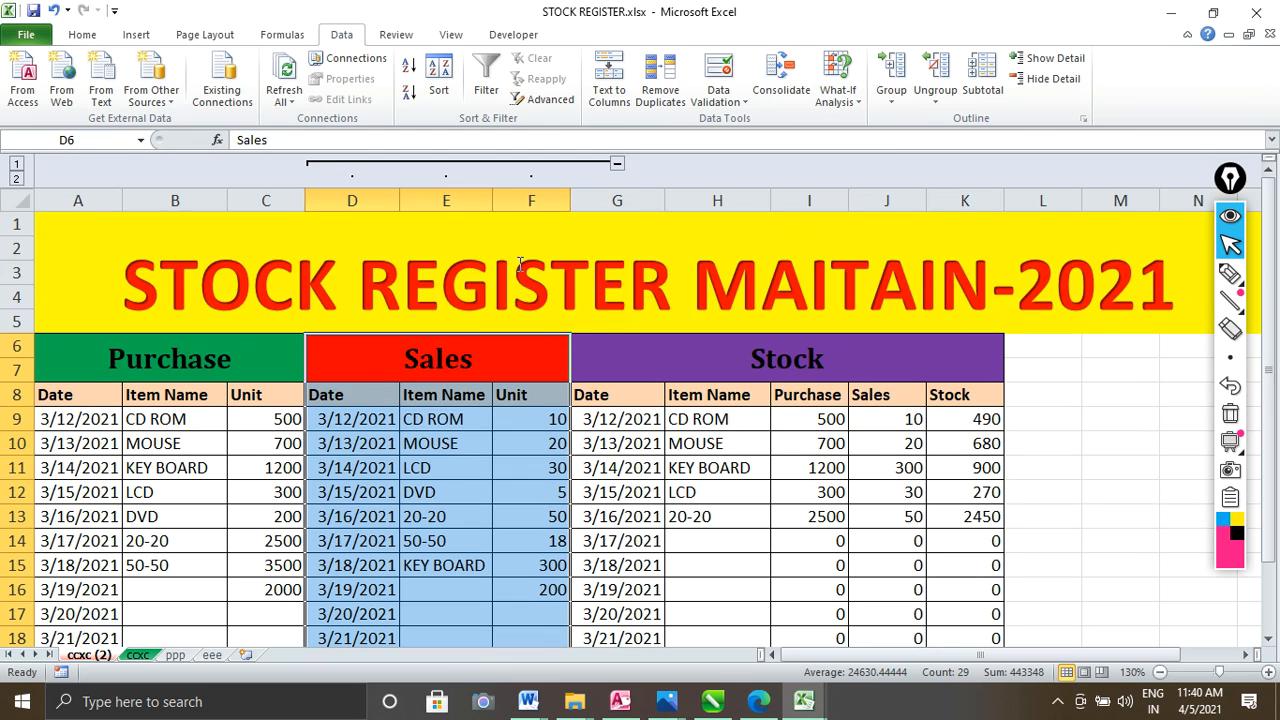
Collapse and expand the Sales column group several times, also using Hide Detail and Show Detail, leaving it expanded
{"action": "left_click", "coordinate": [617, 166]}
{"action": "left_click", "coordinate": [352, 165]}
{"action": "left_click", "coordinate": [617, 166]}
{"action": "left_click", "coordinate": [352, 165]}
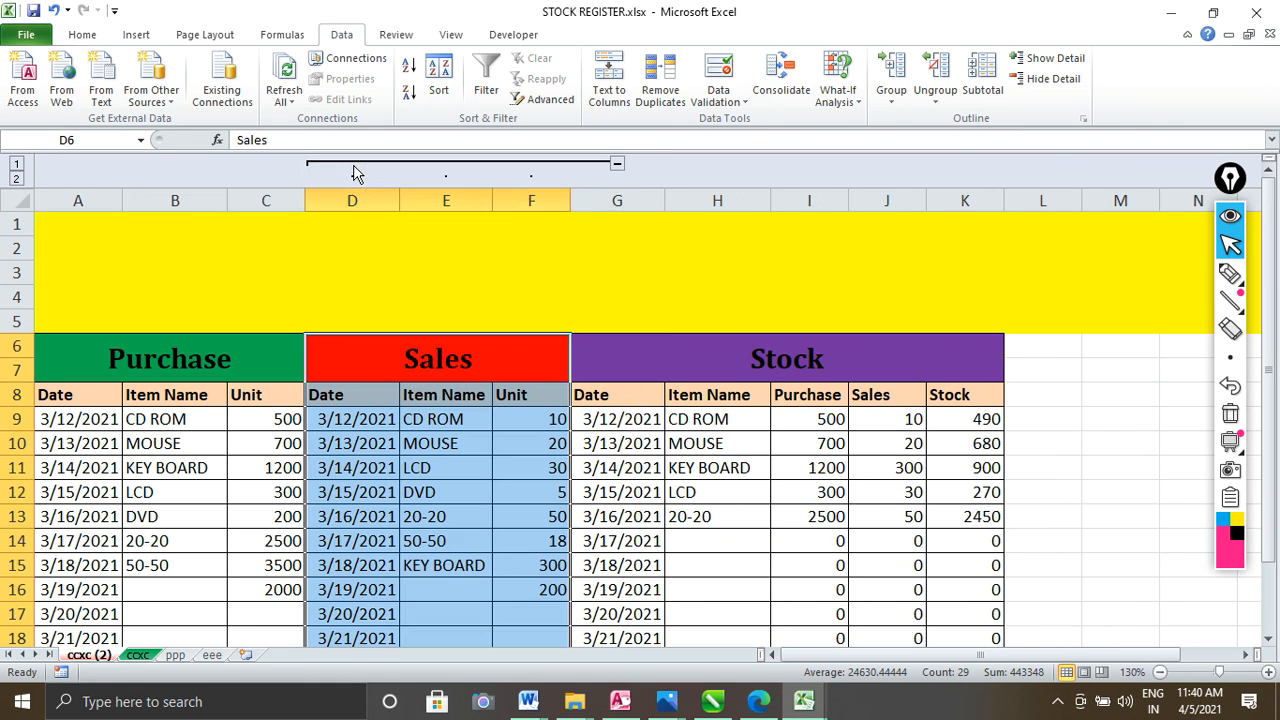
{"action": "left_click", "coordinate": [617, 165]}
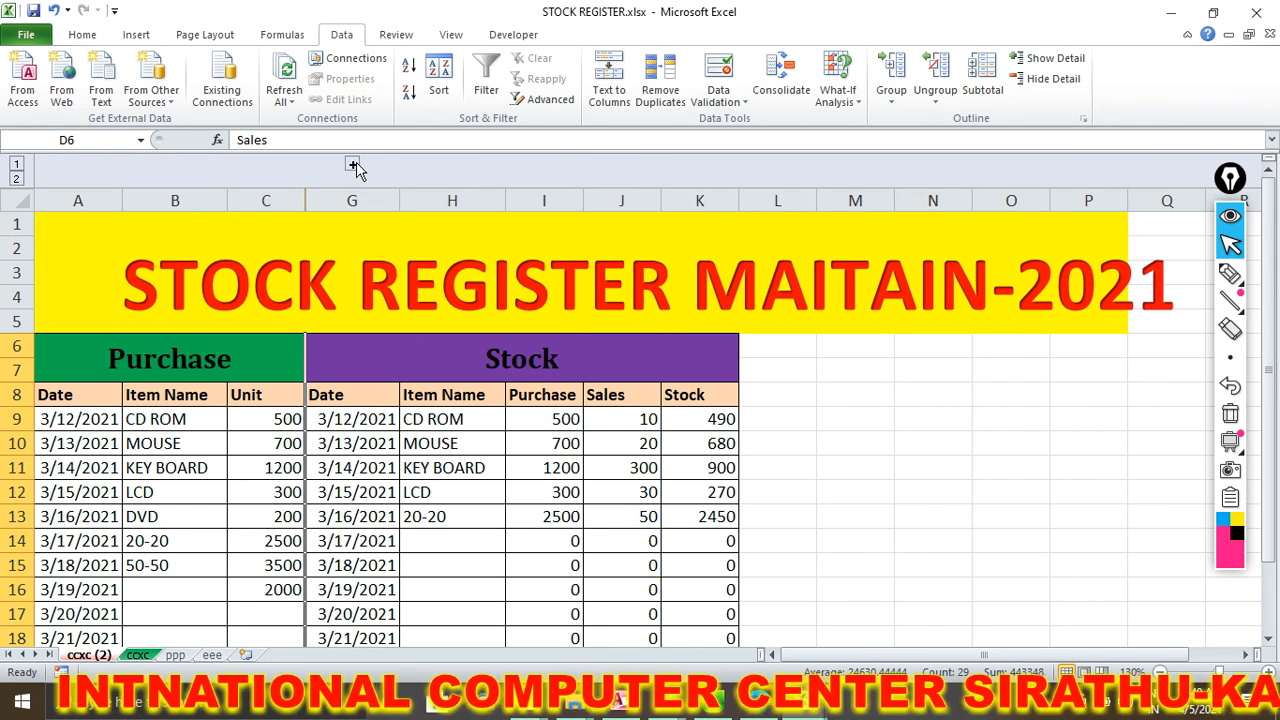
{"action": "left_click", "coordinate": [352, 165]}
{"action": "left_click", "coordinate": [1032, 80]}
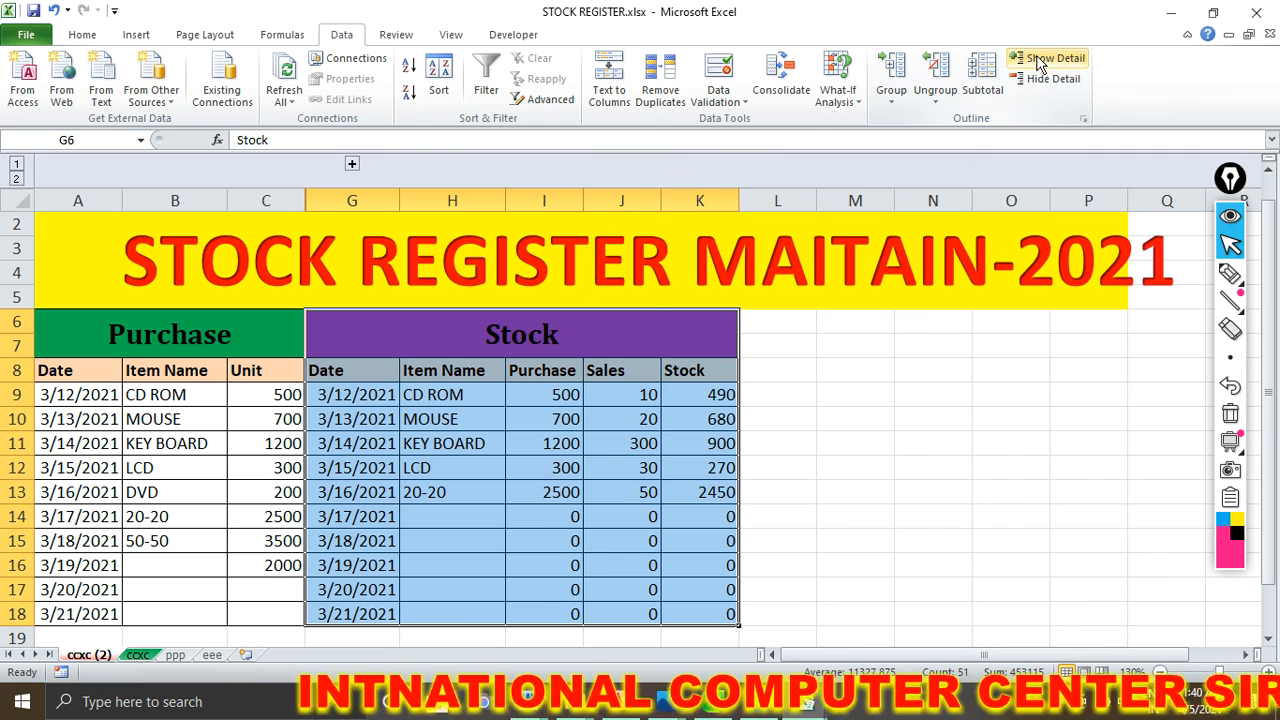
{"action": "left_click", "coordinate": [1030, 58]}
Select the Sales section and ungroup its columns D to F
{"action": "left_click_drag", "start_coordinate": [372, 335], "coordinate": [403, 625]}
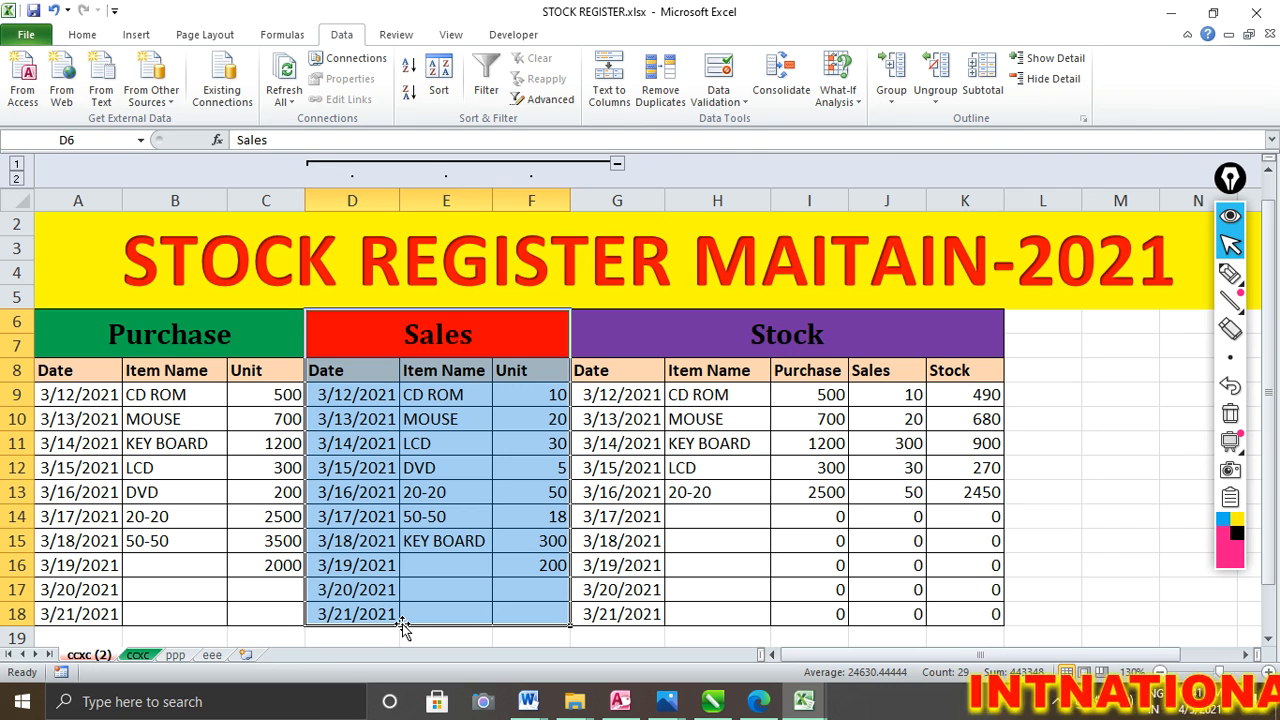
{"action": "left_click", "coordinate": [935, 75]}
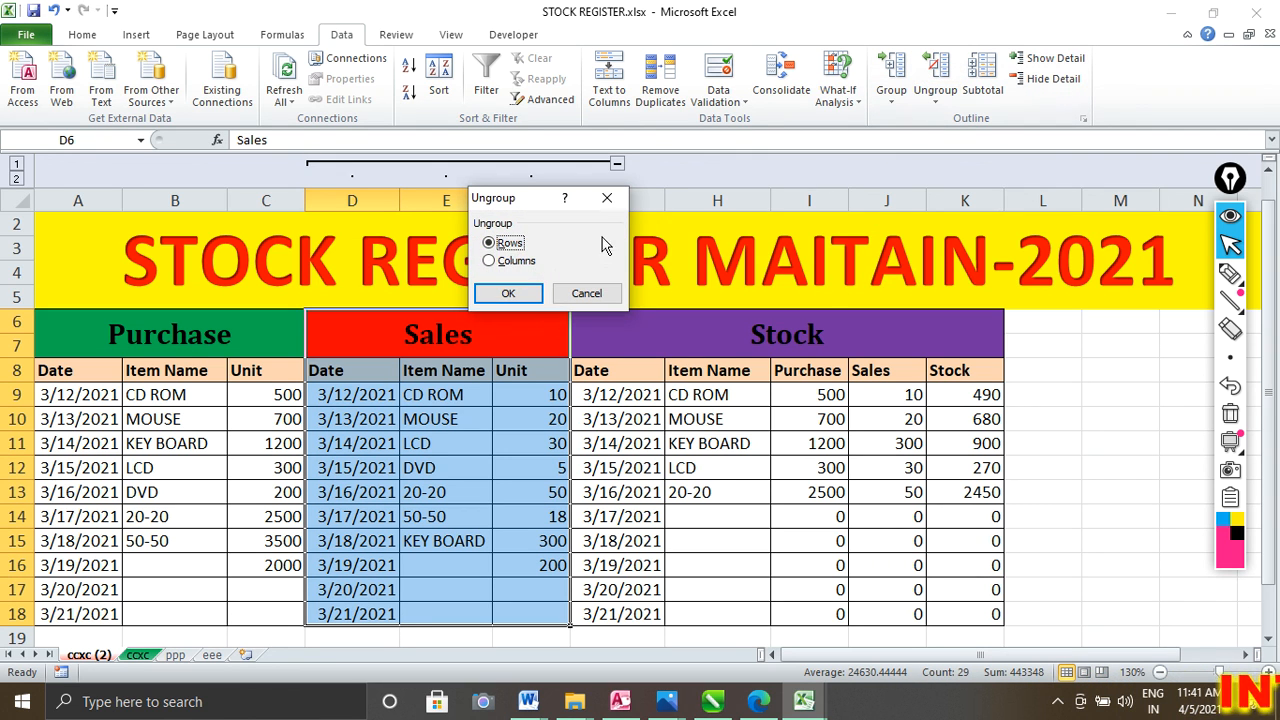
{"action": "left_click", "coordinate": [508, 295]}
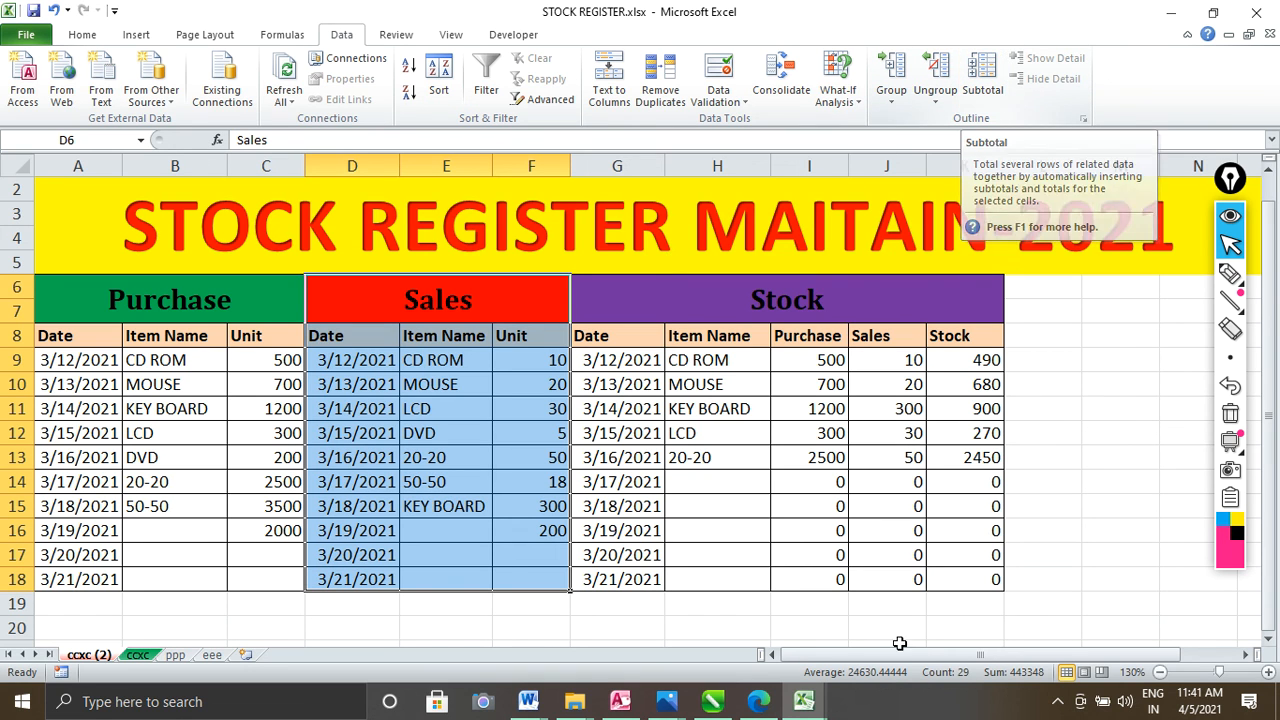
Insert Sum subtotals for A6:K18 at each change in Purchase, using the first row as labels and adding the subtotal to Purchase
{"action": "left_click_drag", "start_coordinate": [176, 317], "coordinate": [872, 569]}
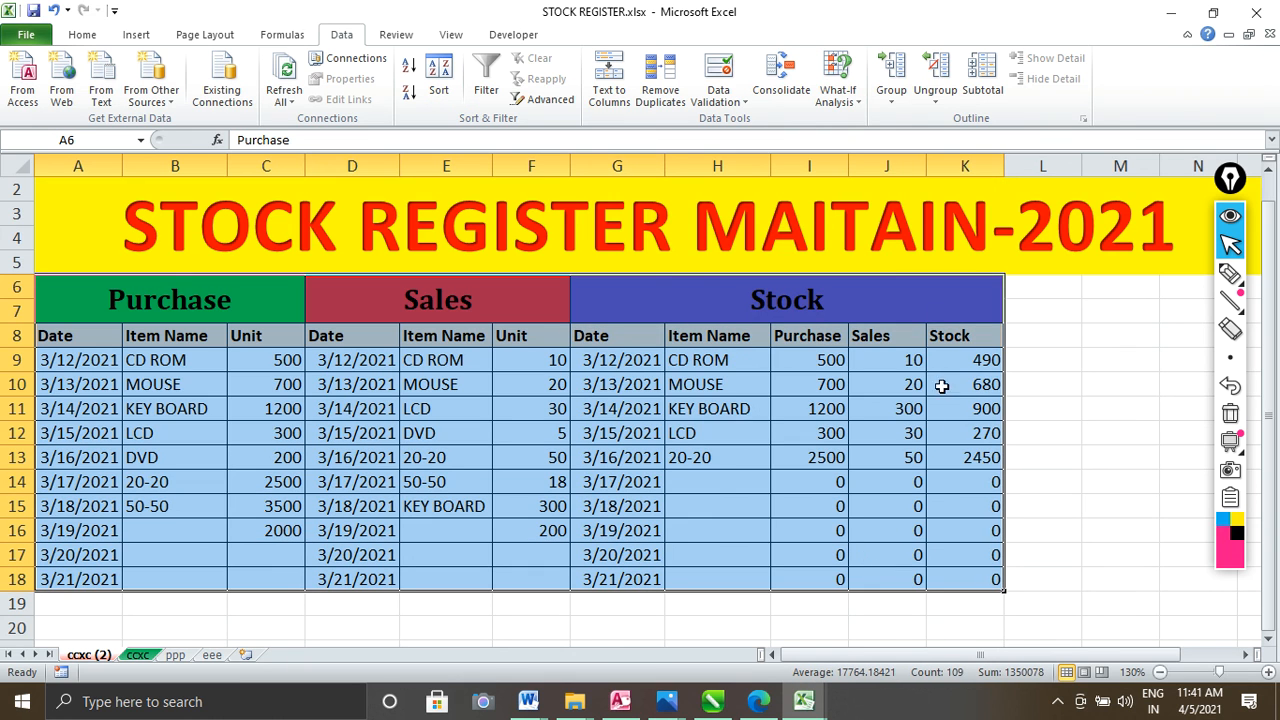
{"action": "left_click", "coordinate": [984, 72]}
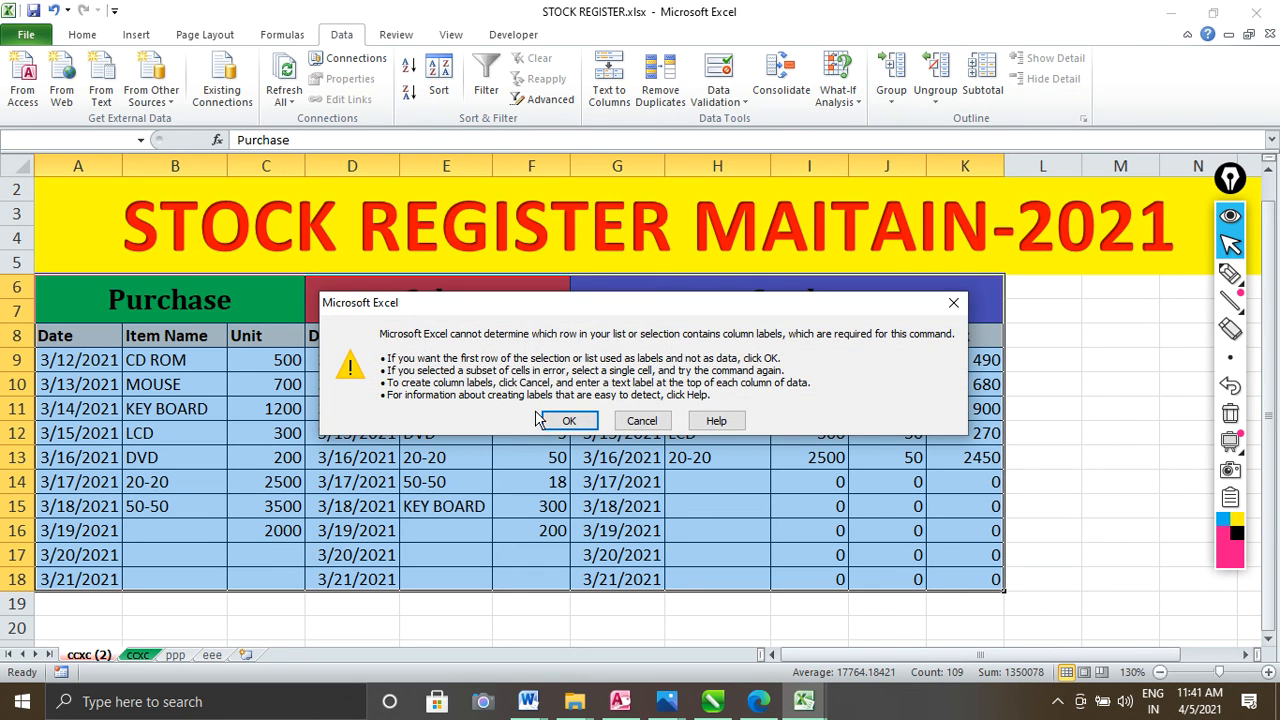
{"action": "left_click", "coordinate": [557, 427]}
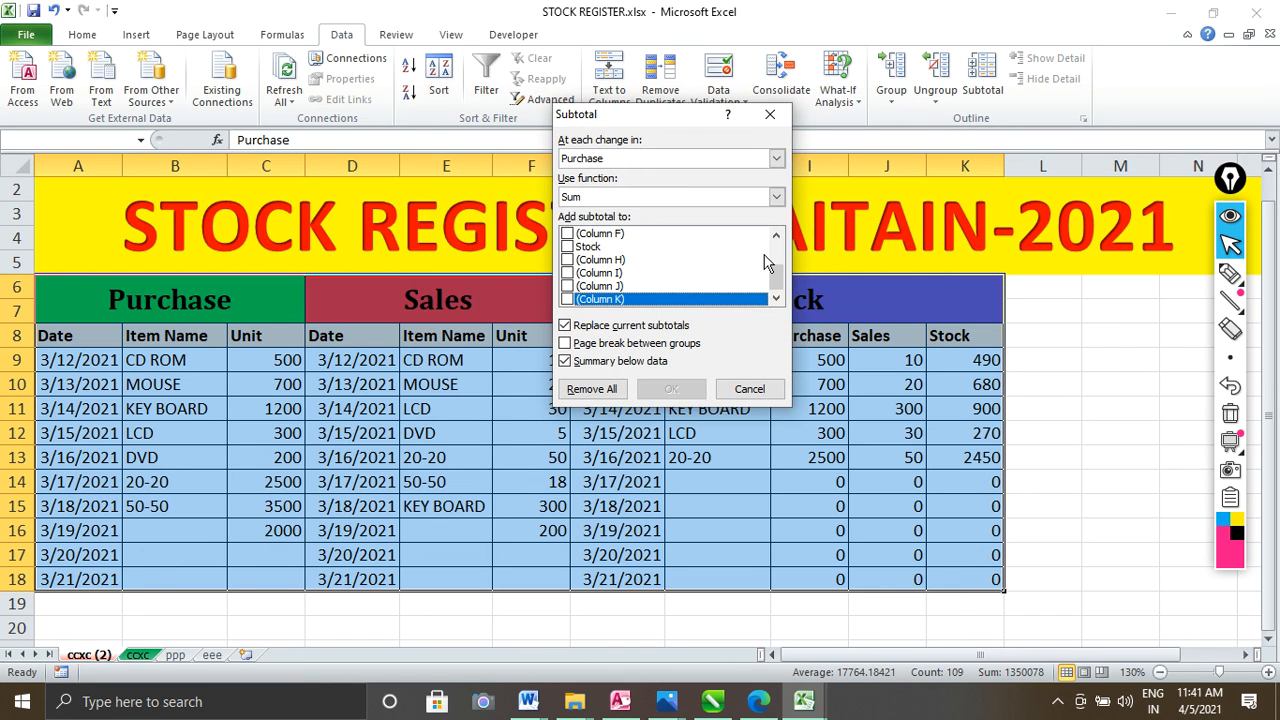
{"action": "left_click_drag", "start_coordinate": [777, 273], "coordinate": [776, 255]}
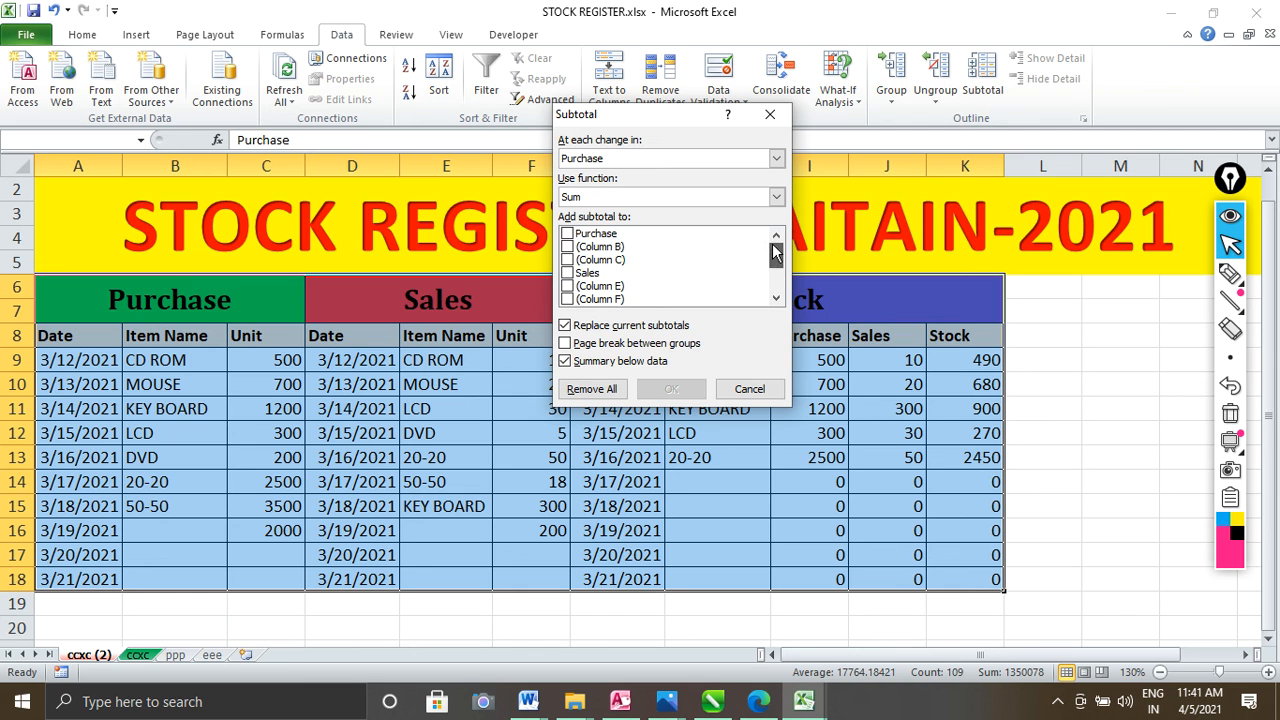
{"action": "left_click", "coordinate": [617, 236]}
{"action": "left_click", "coordinate": [567, 234]}
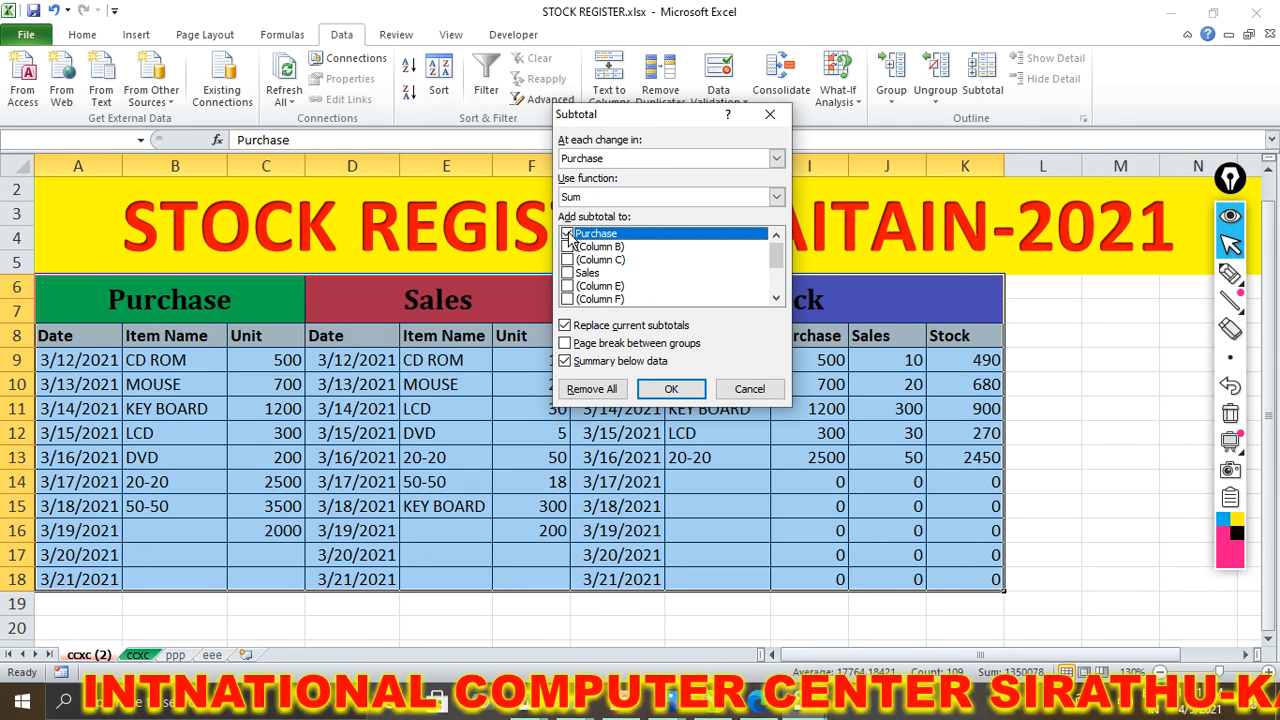
{"action": "left_click", "coordinate": [668, 390]}
{"action": "scroll", "coordinate": [823, 540], "scroll_direction": "down", "scroll_amount": 3}
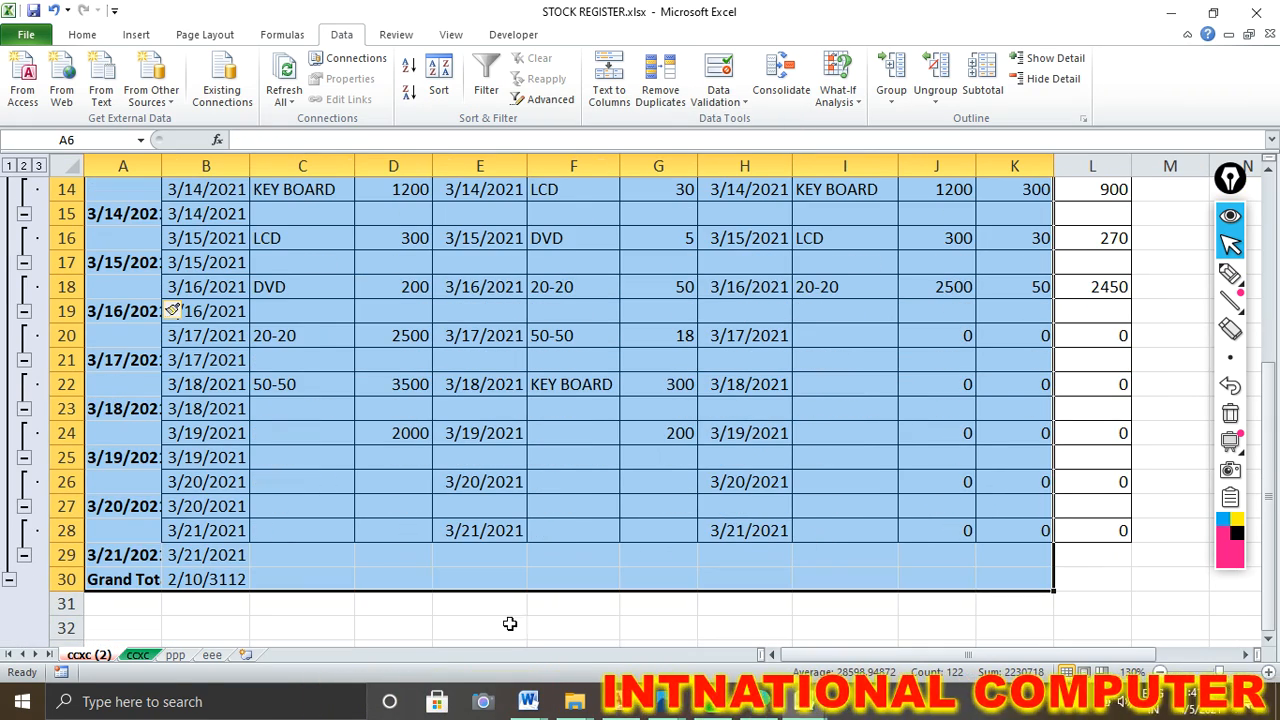
Review the subtotalled table down to the Grand Total row and remove all of its subtotals
{"action": "scroll", "coordinate": [800, 512], "scroll_direction": "up", "scroll_amount": 4}
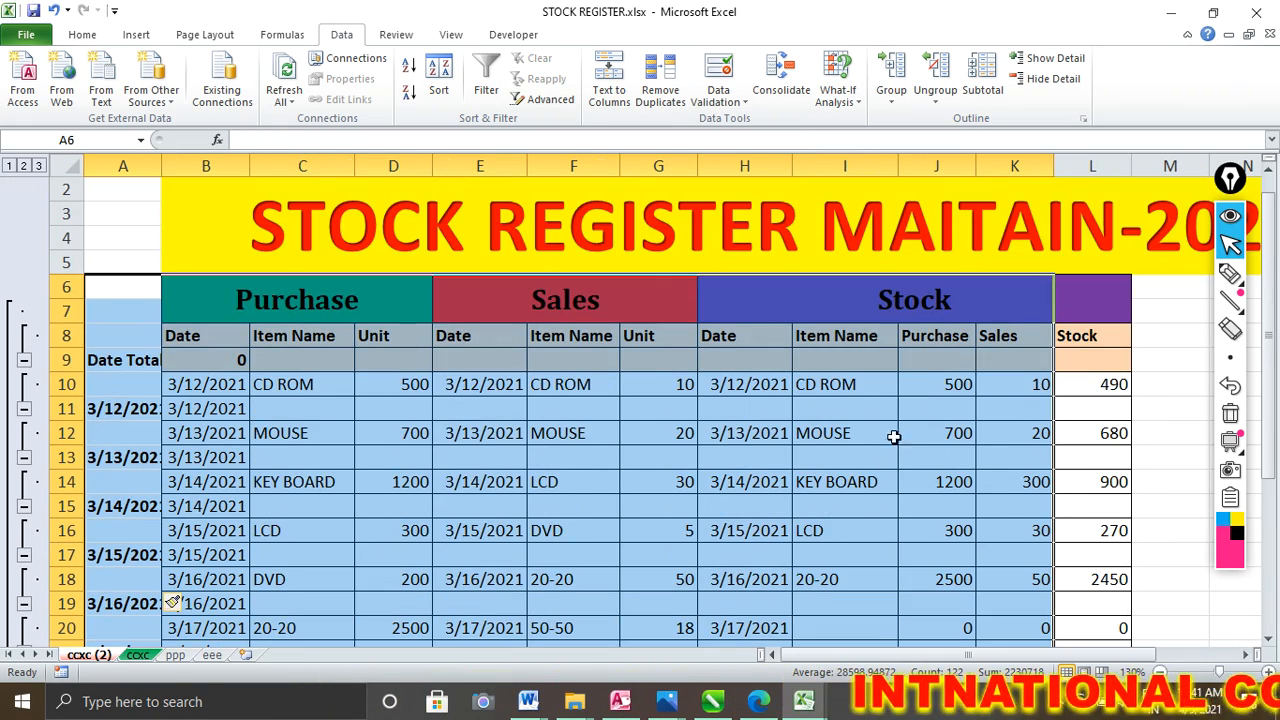
{"action": "scroll", "coordinate": [940, 460], "scroll_direction": "down", "scroll_amount": 5}
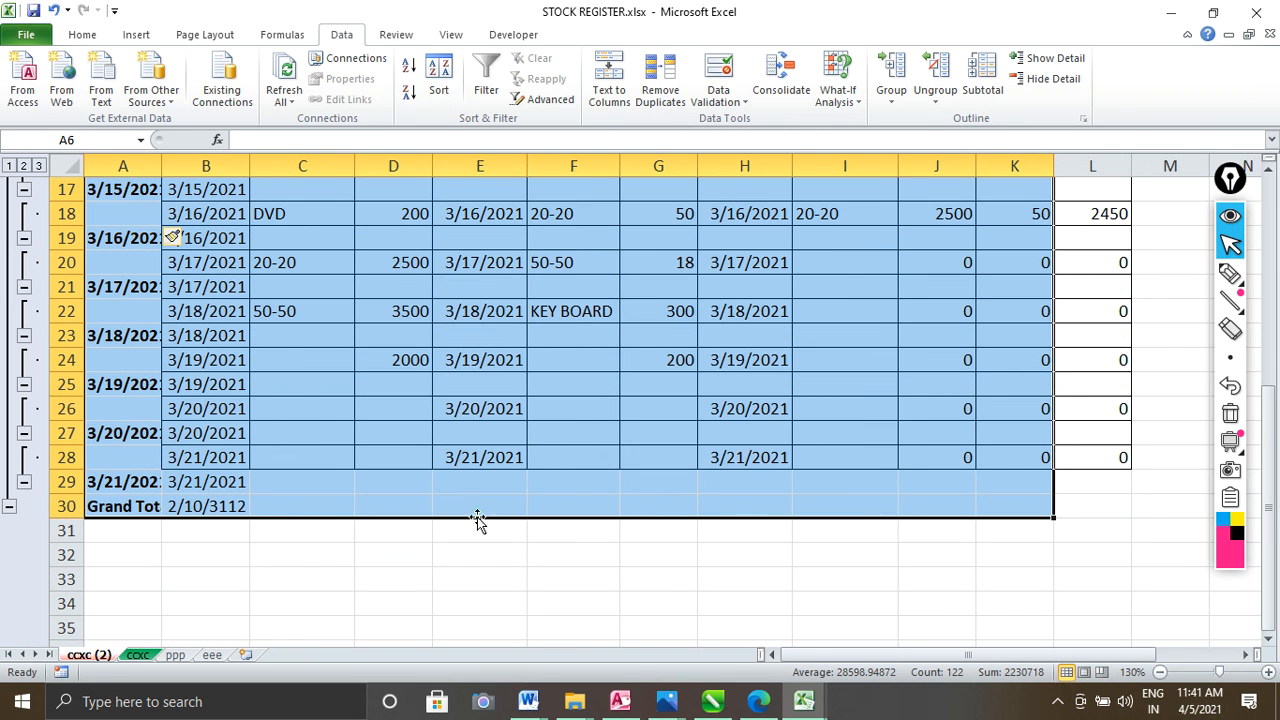
{"action": "scroll", "coordinate": [276, 522], "scroll_direction": "up", "scroll_amount": 5}
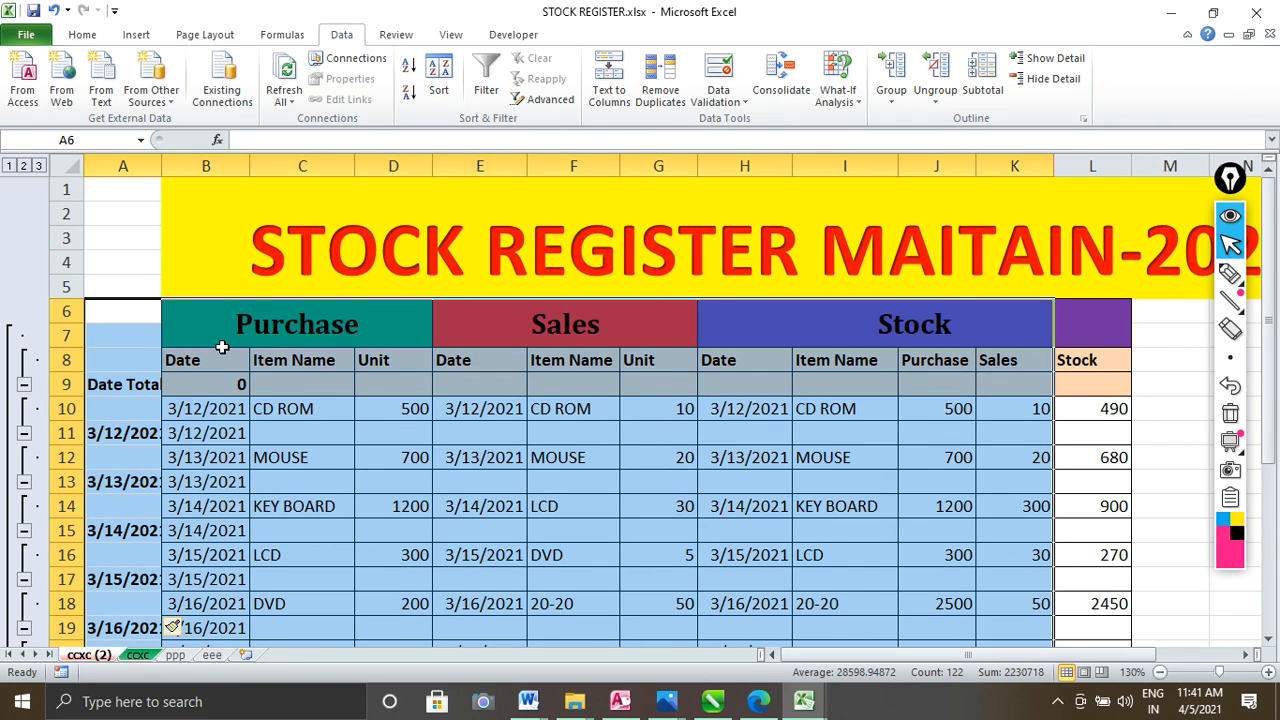
{"action": "left_click", "coordinate": [983, 75]}
{"action": "left_click", "coordinate": [566, 420]}
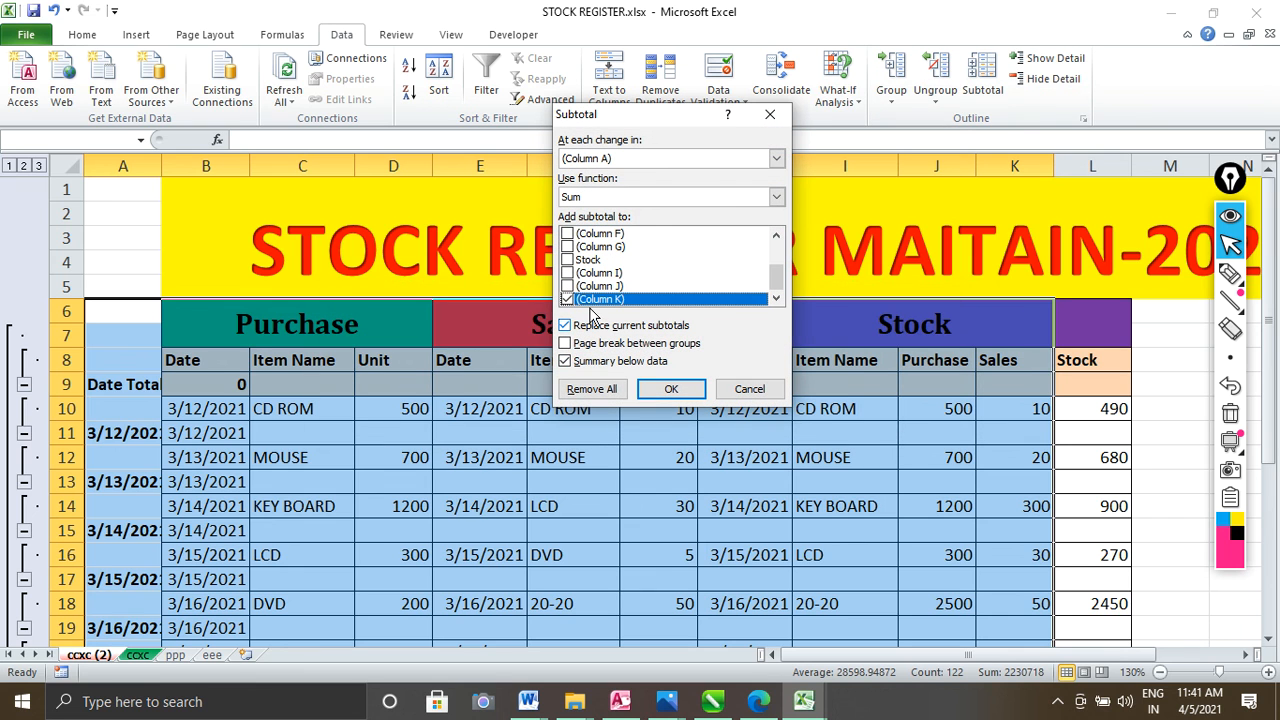
{"action": "scroll", "coordinate": [697, 330], "scroll_direction": "up", "scroll_amount": 2}
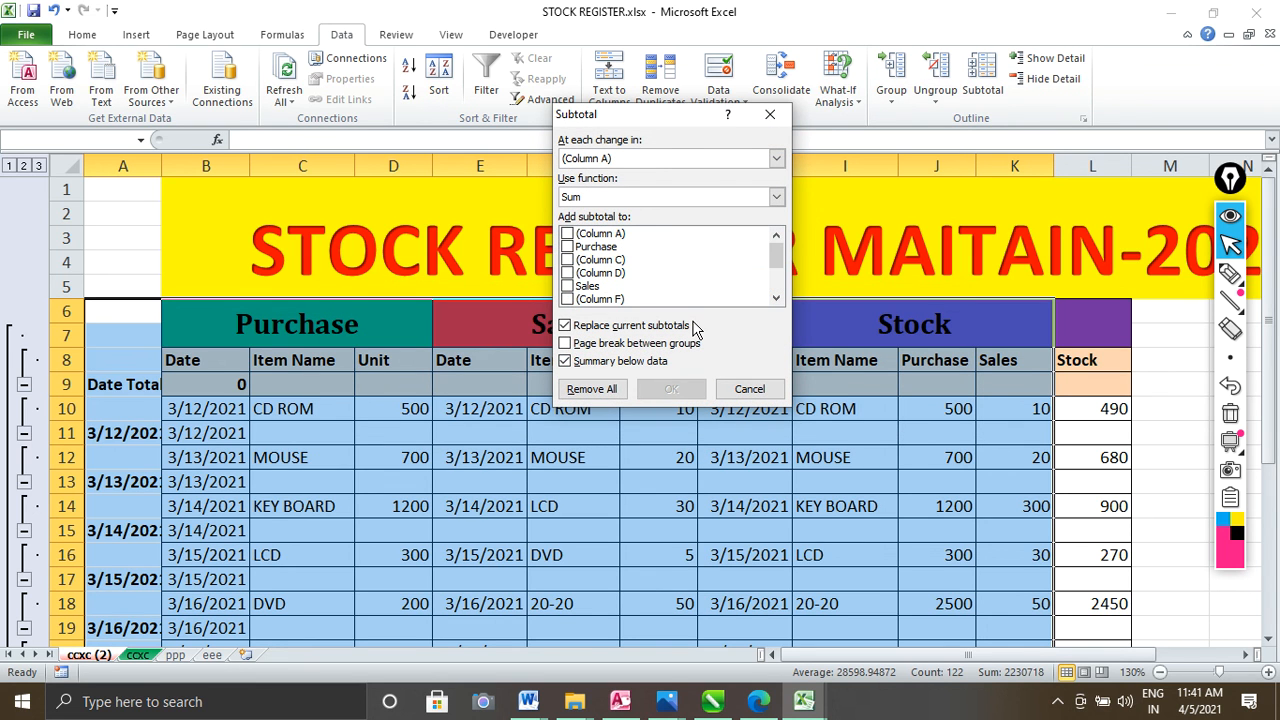
{"action": "left_click", "coordinate": [592, 389]}
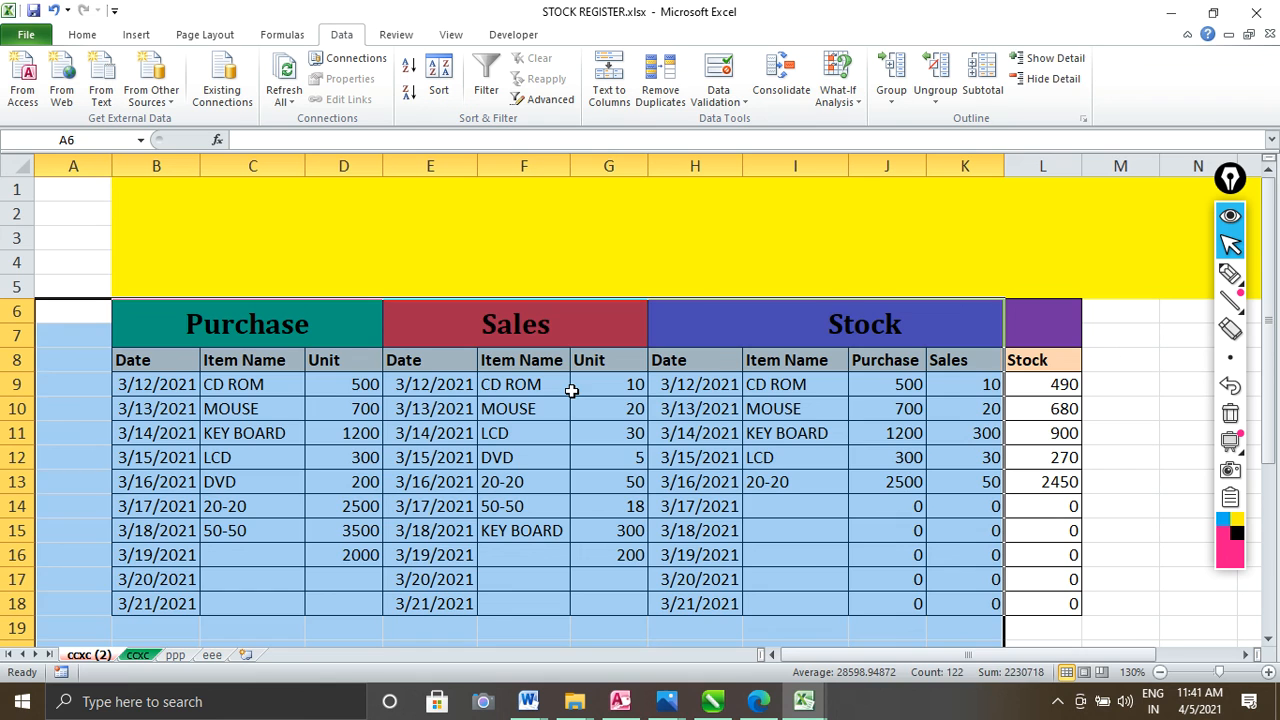
Insert Sum subtotals for B8:L18 at each change in the first Date column, adding them to Purchase, Sales and Stock
{"action": "left_click", "coordinate": [403, 400]}
{"action": "left_click", "coordinate": [170, 372]}
{"action": "left_click_drag", "start_coordinate": [170, 372], "coordinate": [1032, 597]}
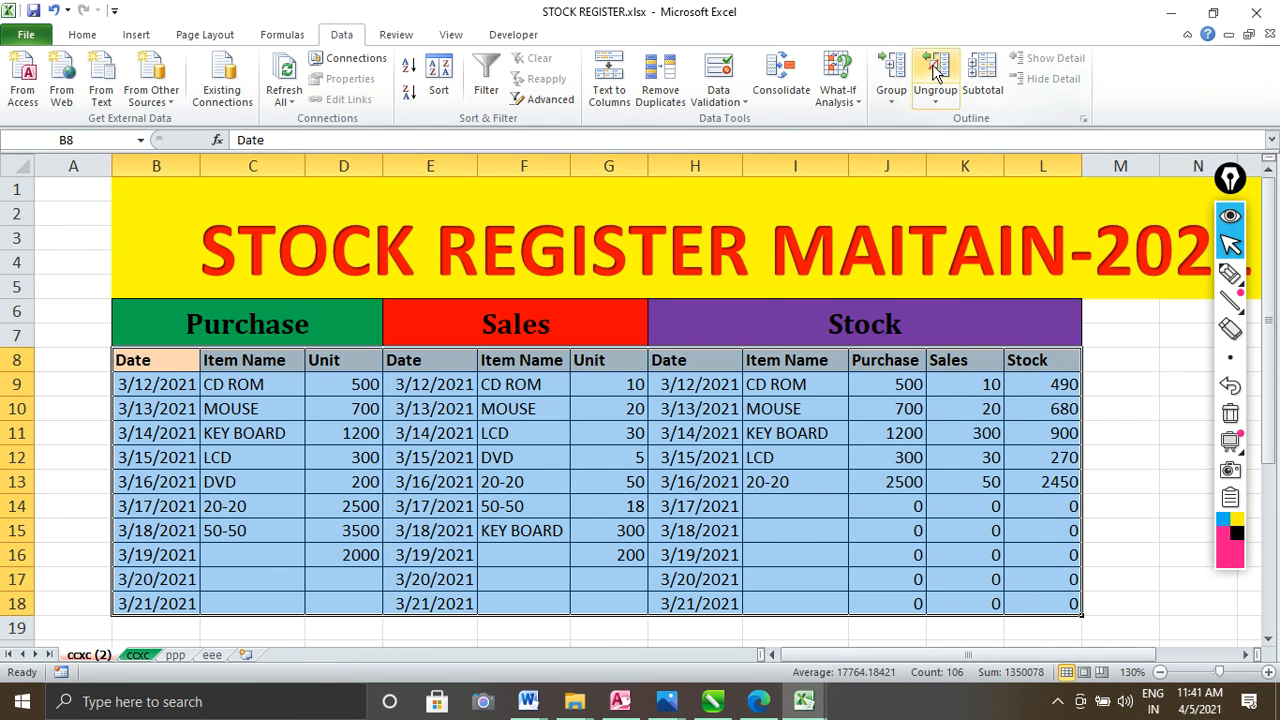
{"action": "left_click", "coordinate": [982, 75]}
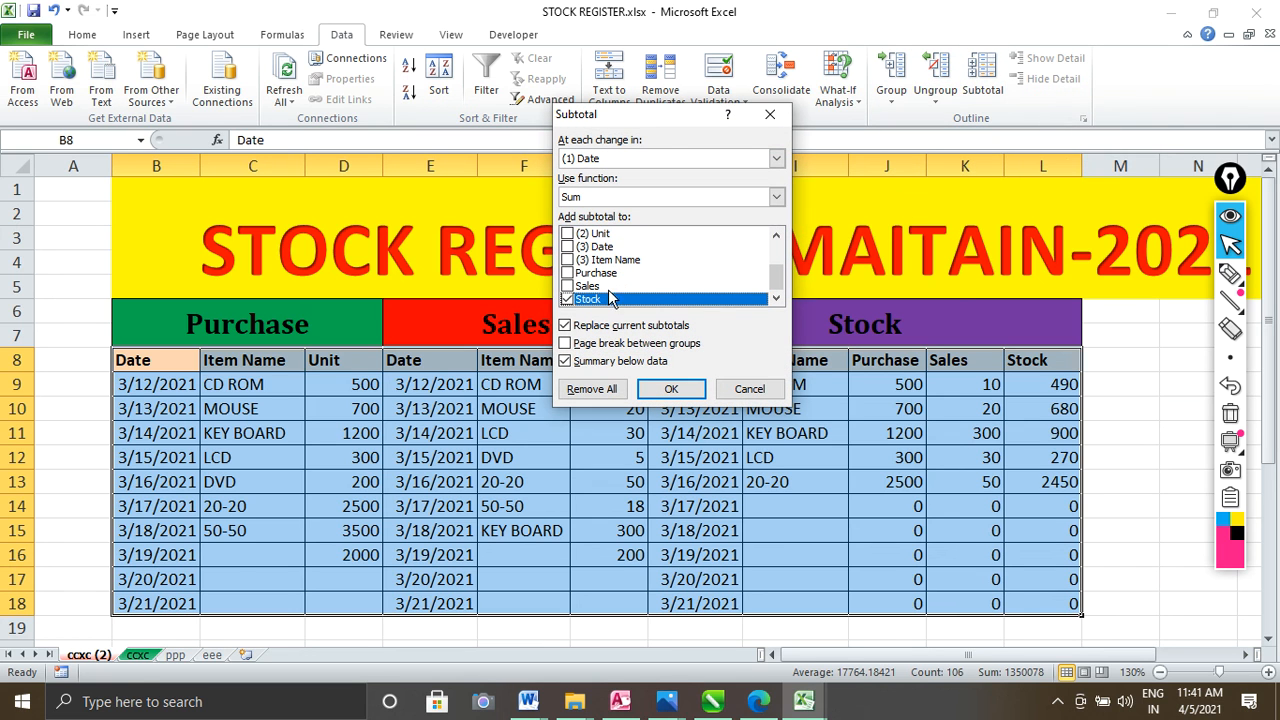
{"action": "left_click", "coordinate": [567, 299]}
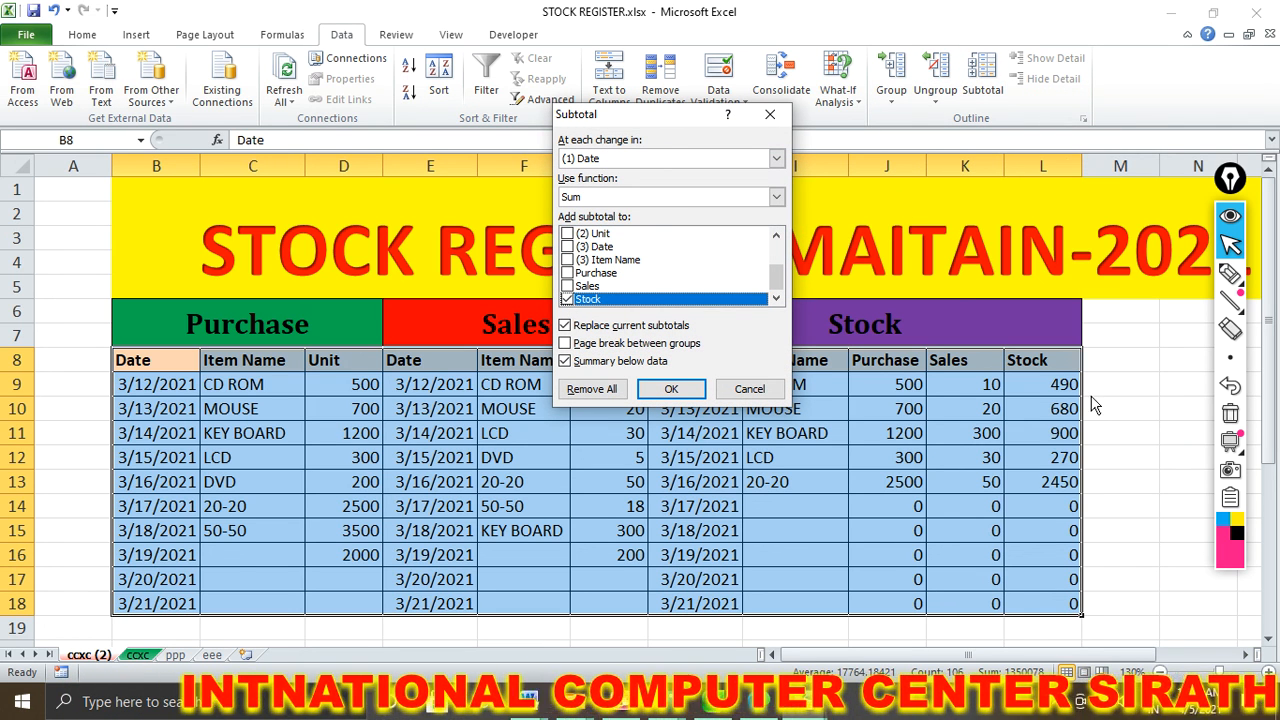
{"action": "left_click", "coordinate": [567, 273]}
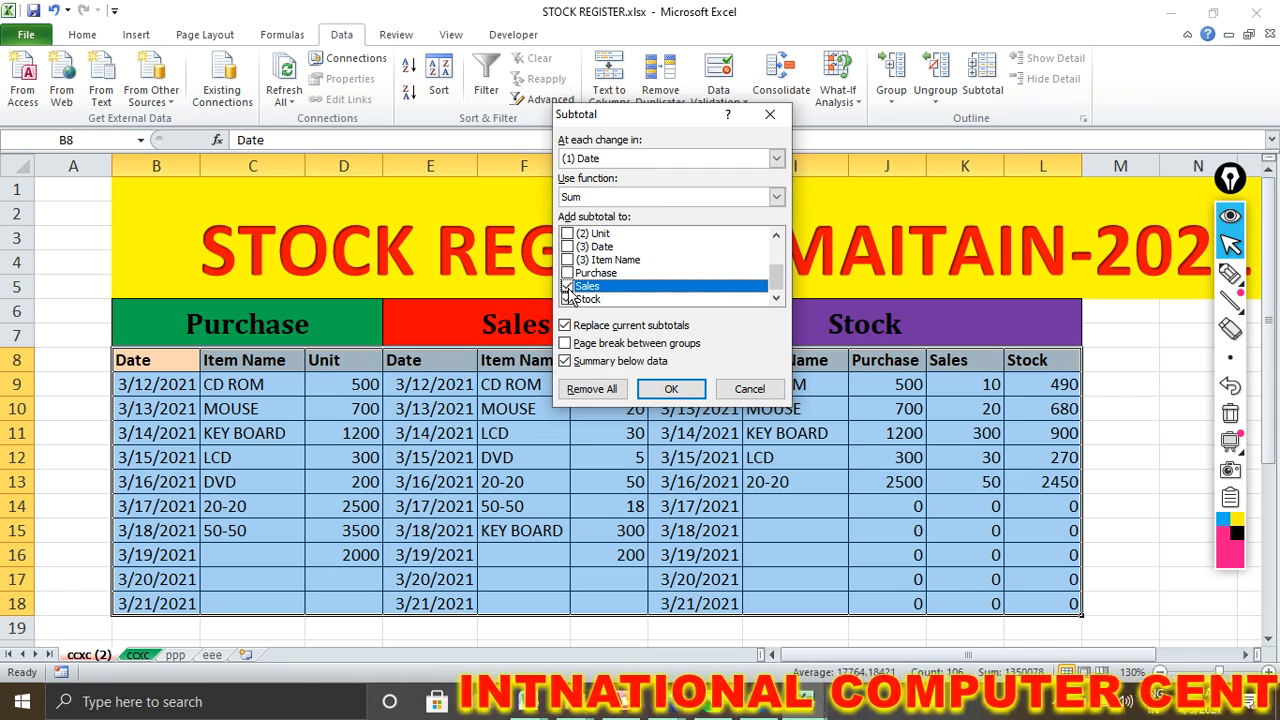
{"action": "left_click", "coordinate": [567, 286]}
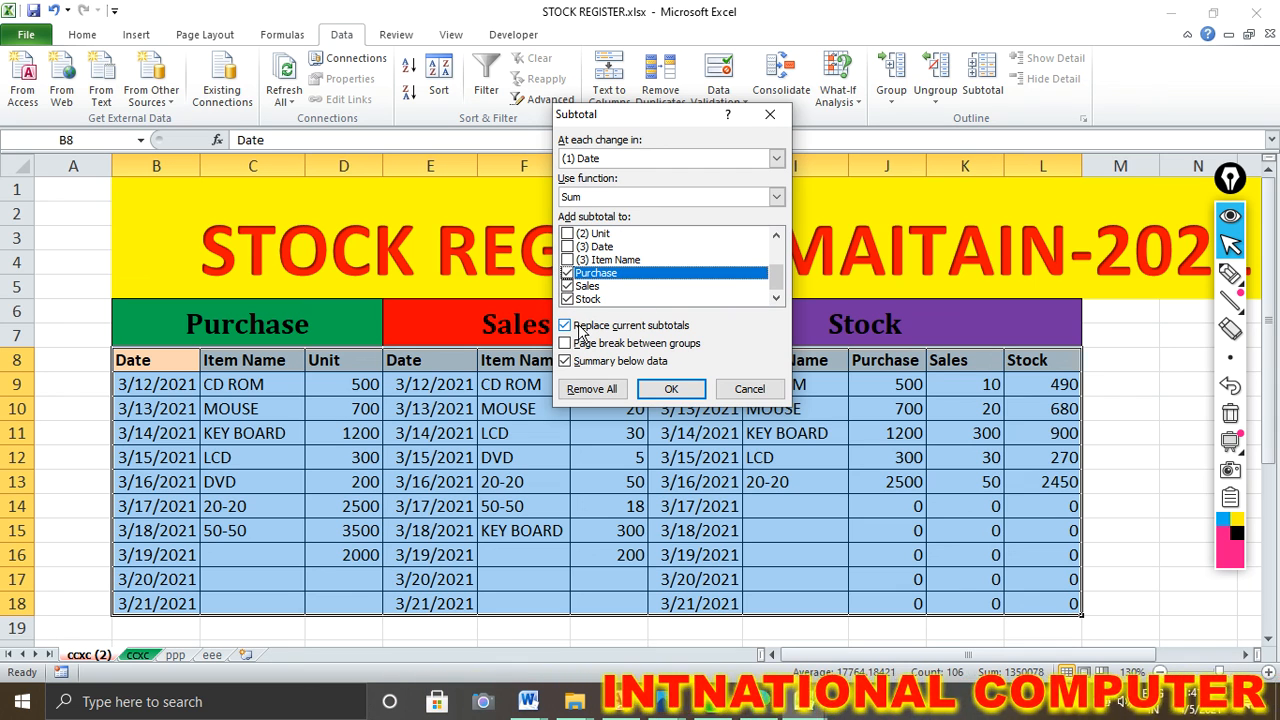
{"action": "left_click", "coordinate": [672, 390]}
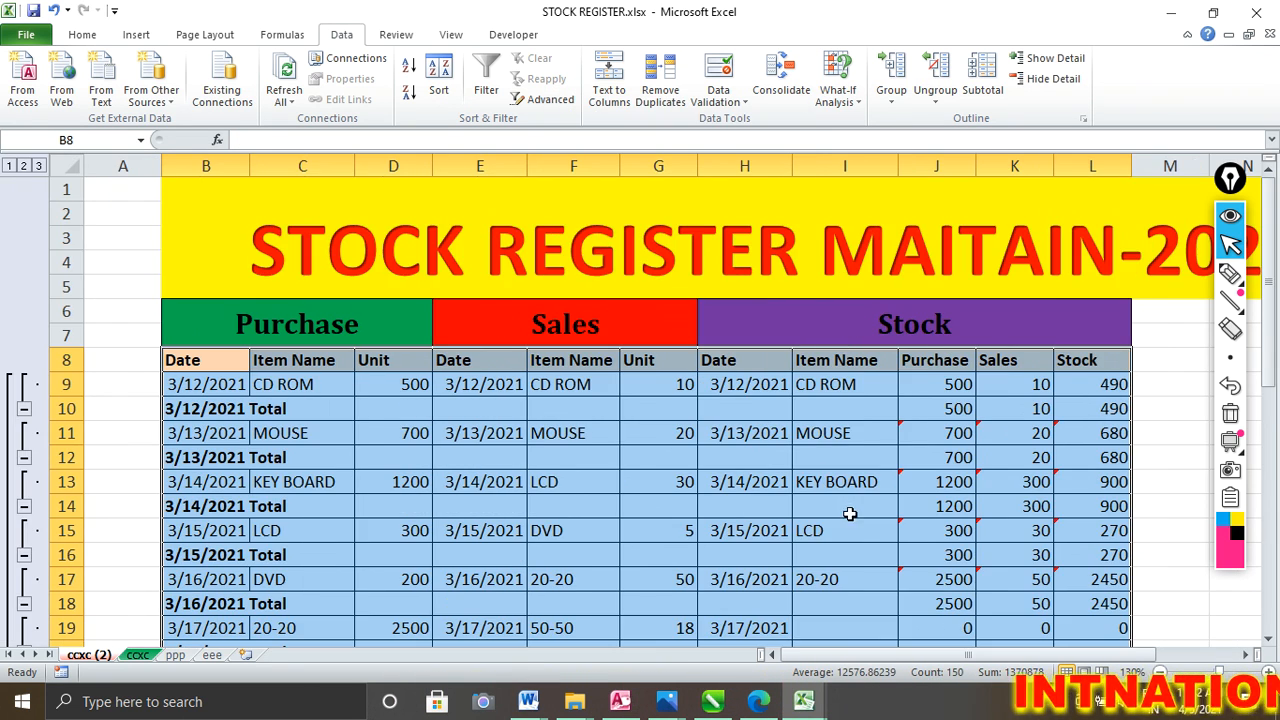
Select the Grand Total row, B29:L29, circle it with the annotation pen and clear the drawing
{"action": "scroll", "coordinate": [855, 520], "scroll_direction": "down", "scroll_amount": 3}
{"action": "scroll", "coordinate": [861, 528], "scroll_direction": "down", "scroll_amount": 3}
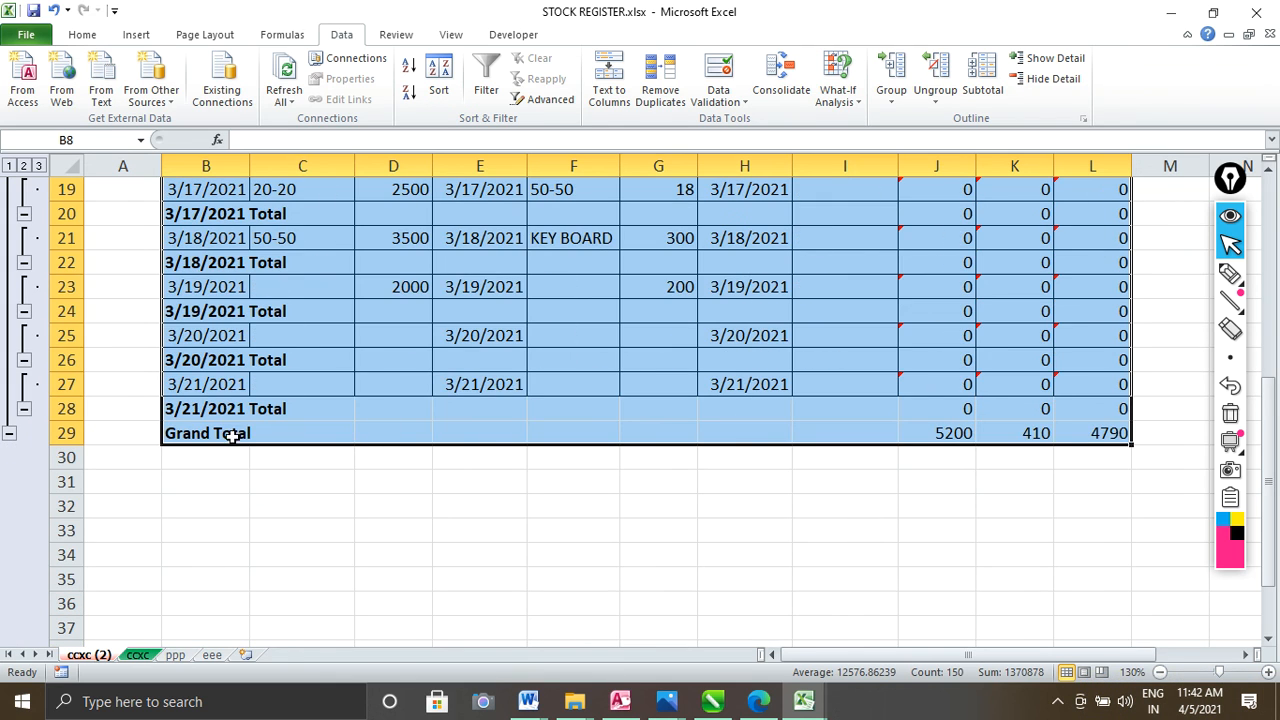
{"action": "mouse_move", "coordinate": [220, 434]}
{"action": "left_mouse_down"}
{"action": "mouse_move", "coordinate": [986, 434]}
{"action": "mouse_move", "coordinate": [1077, 449]}
{"action": "left_mouse_up"}
{"action": "left_click", "coordinate": [1230, 273]}
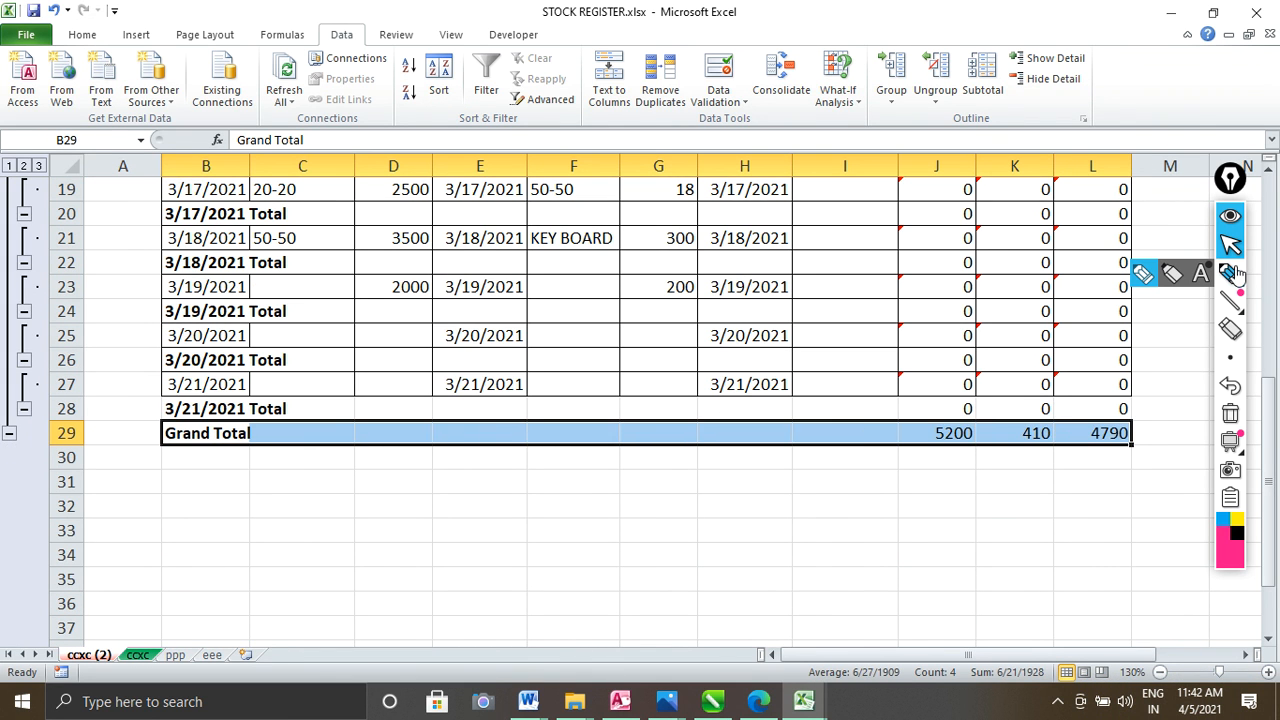
{"action": "left_click_drag", "start_coordinate": [168, 454], "coordinate": [590, 476]}
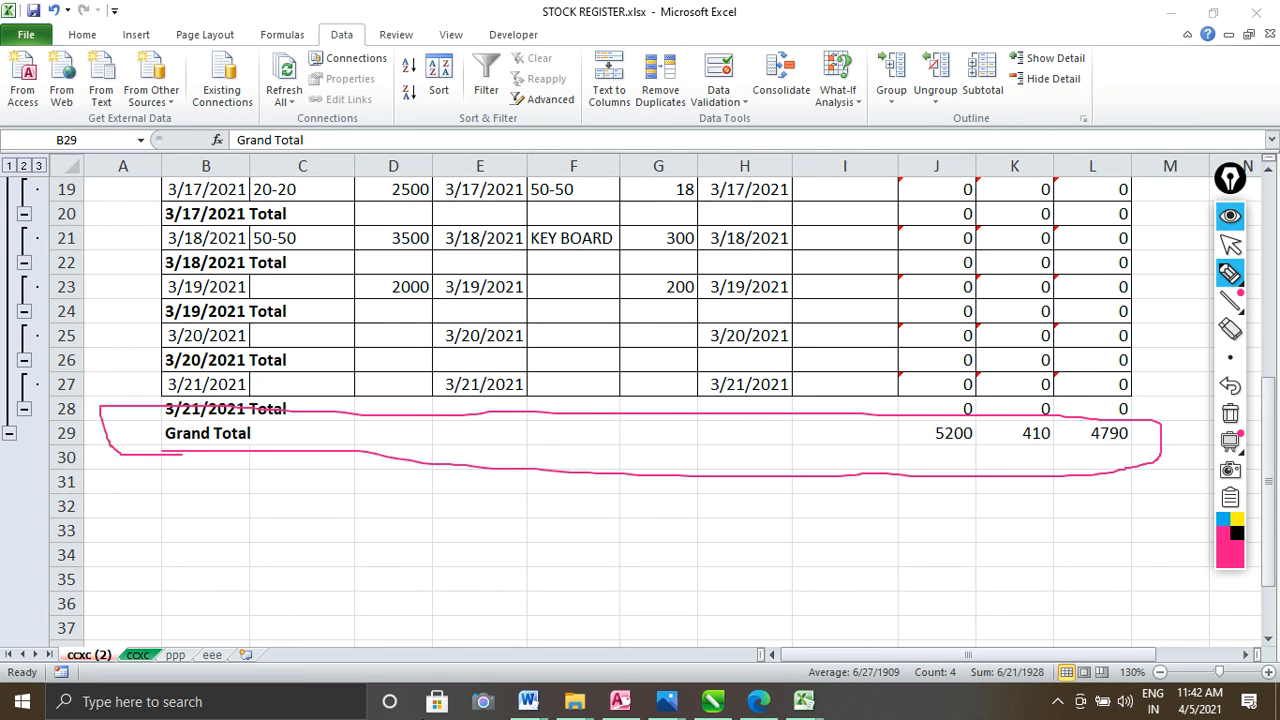
{"action": "left_click", "coordinate": [1230, 413]}
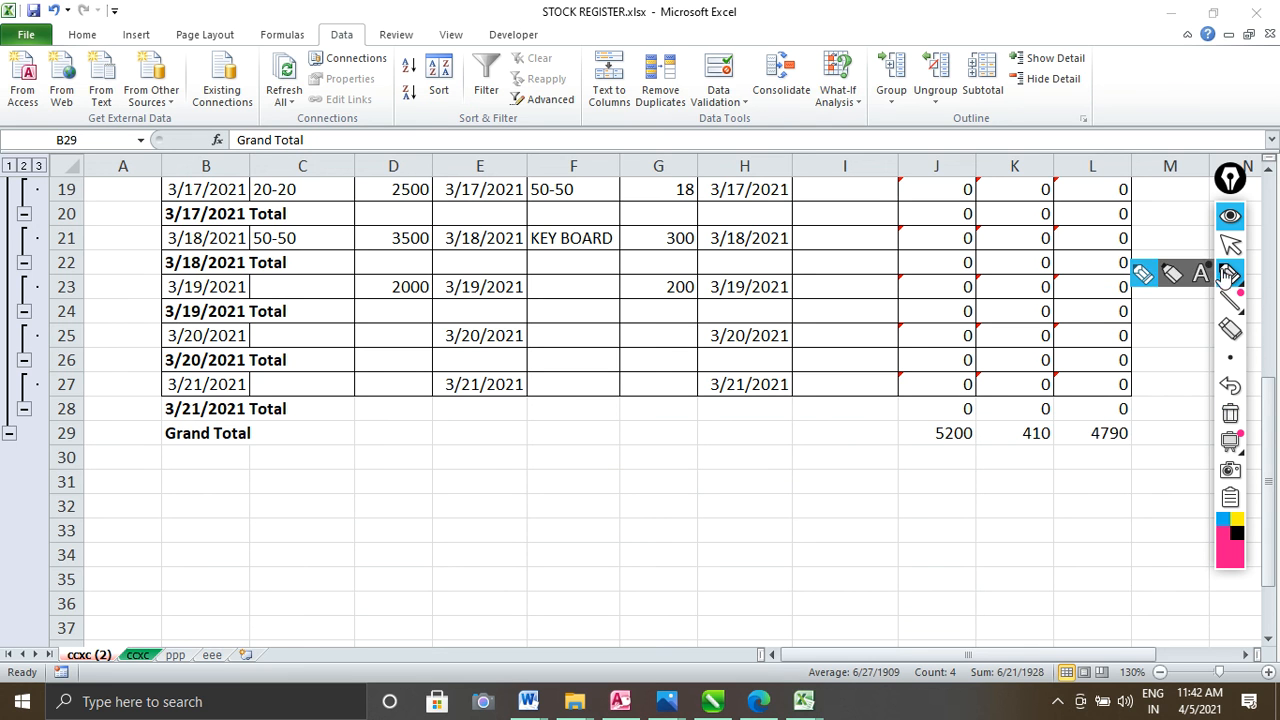
Select B8:L29, uncheck Purchase, Sales and Stock in the Subtotal settings and remove all subtotals from the table
{"action": "scroll", "coordinate": [850, 315], "scroll_direction": "up", "scroll_amount": 6}
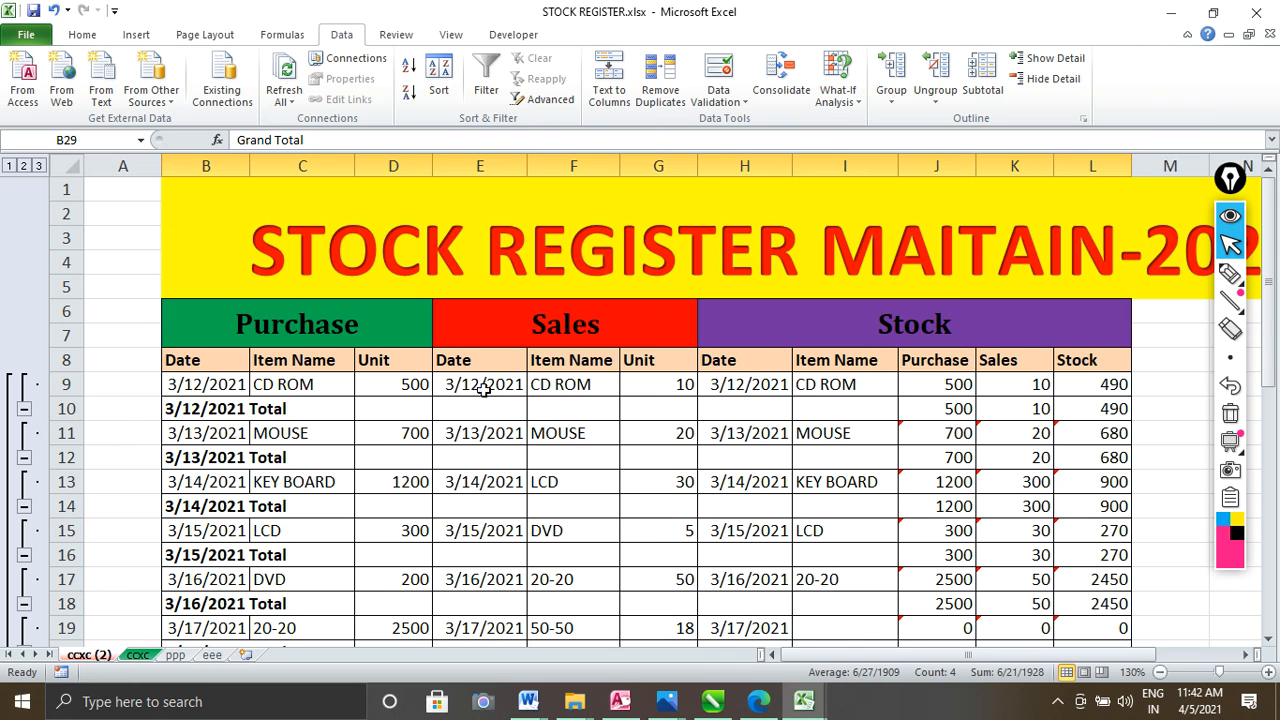
{"action": "left_click_drag", "start_coordinate": [190, 367], "coordinate": [1097, 598]}
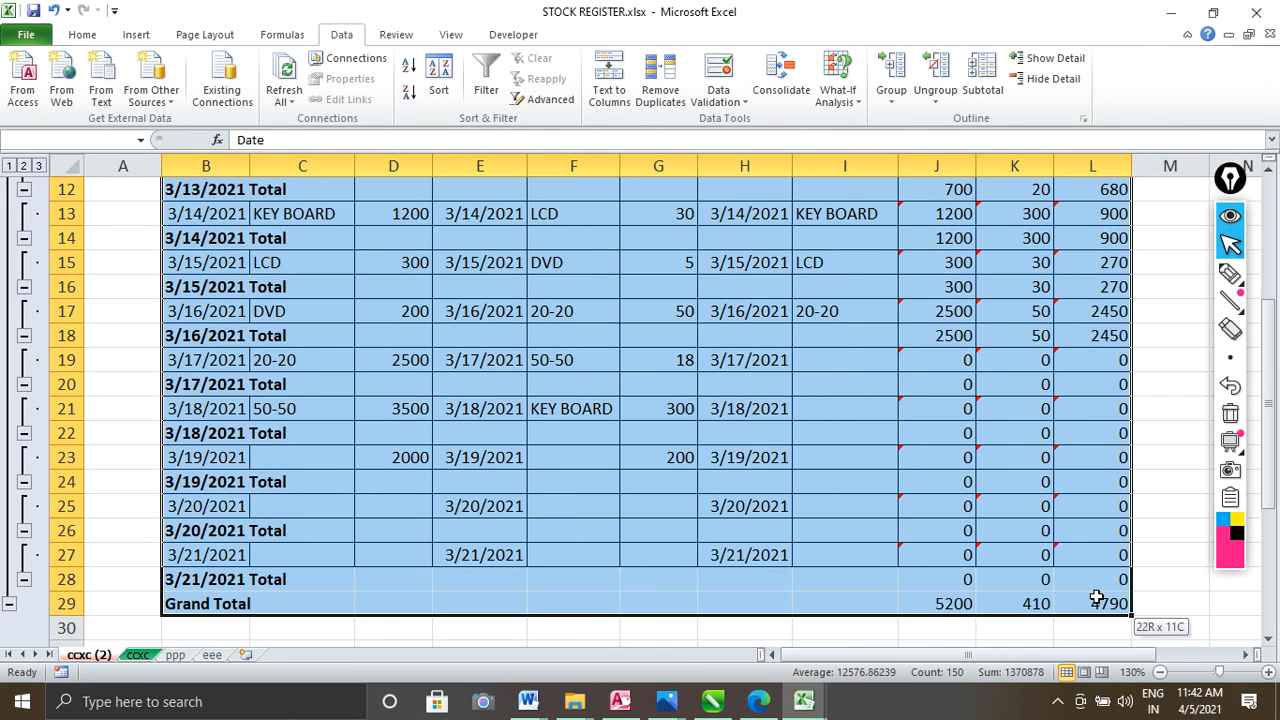
{"action": "left_click", "coordinate": [982, 78]}
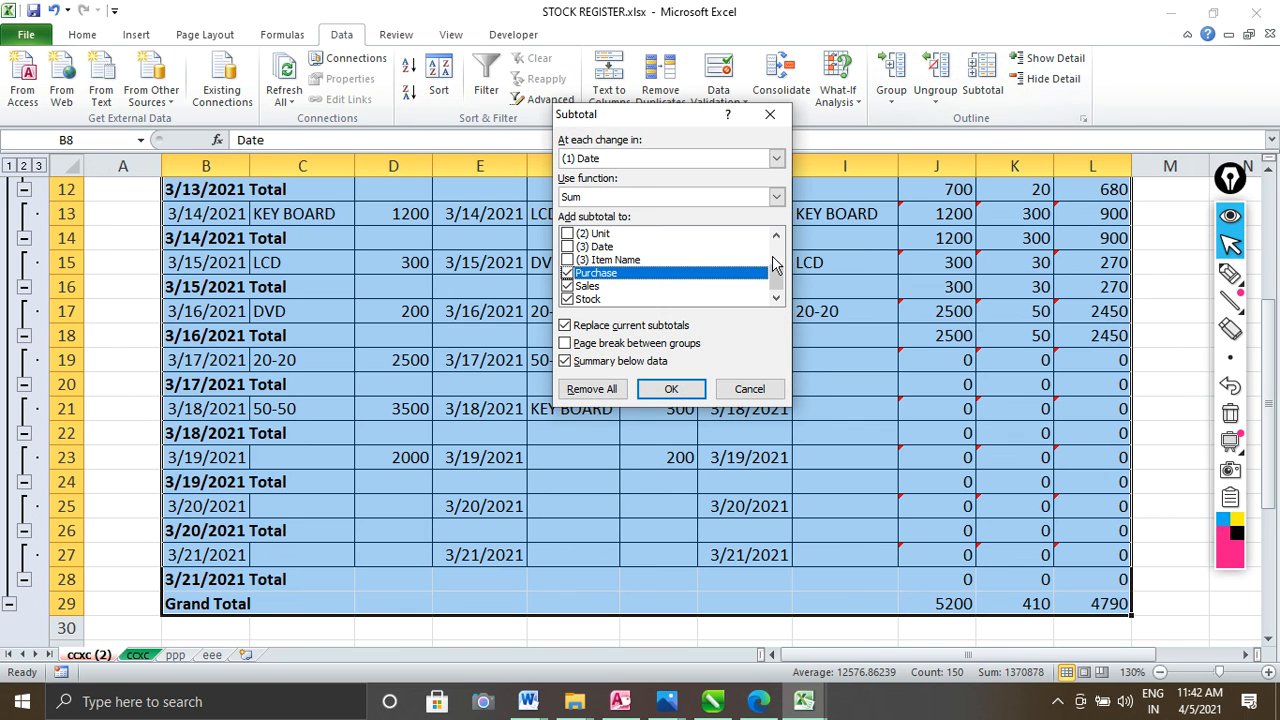
{"action": "left_click", "coordinate": [568, 286]}
{"action": "left_click", "coordinate": [568, 273]}
{"action": "left_click", "coordinate": [568, 299]}
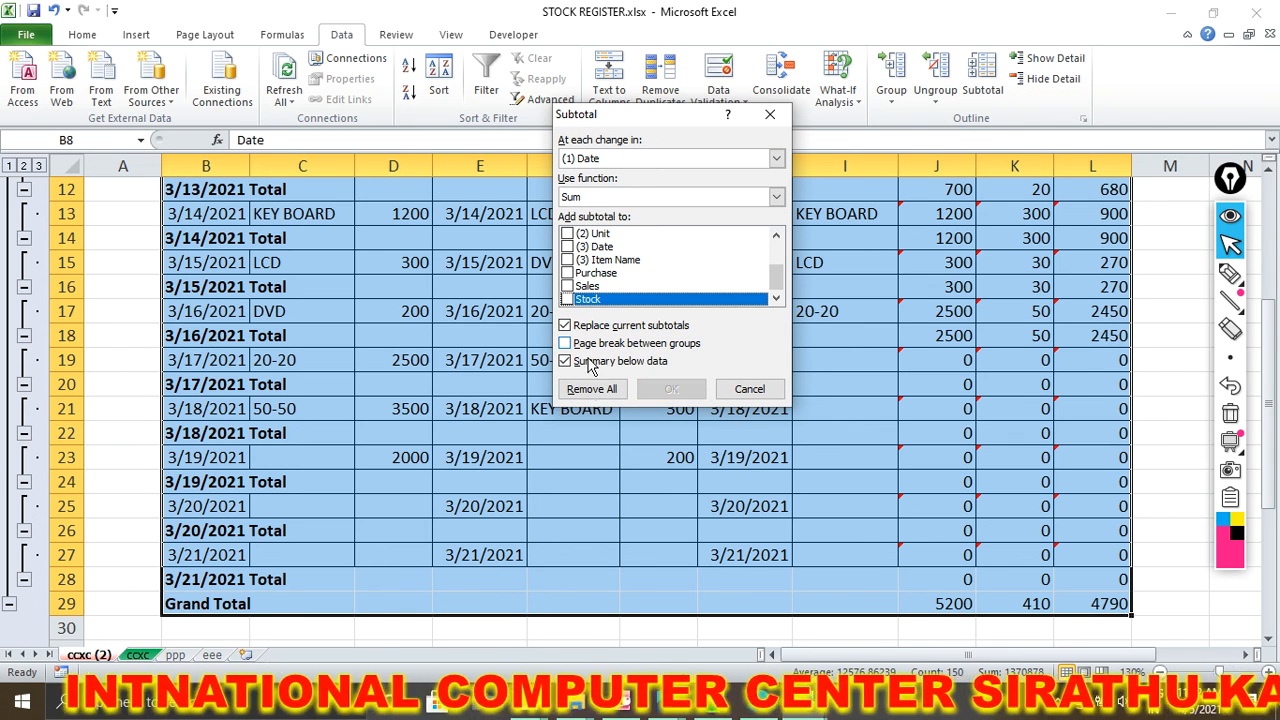
{"action": "left_click", "coordinate": [588, 386]}
{"action": "scroll", "coordinate": [563, 389], "scroll_direction": "up", "scroll_amount": 4}
{"action": "left_click", "coordinate": [550, 407]}
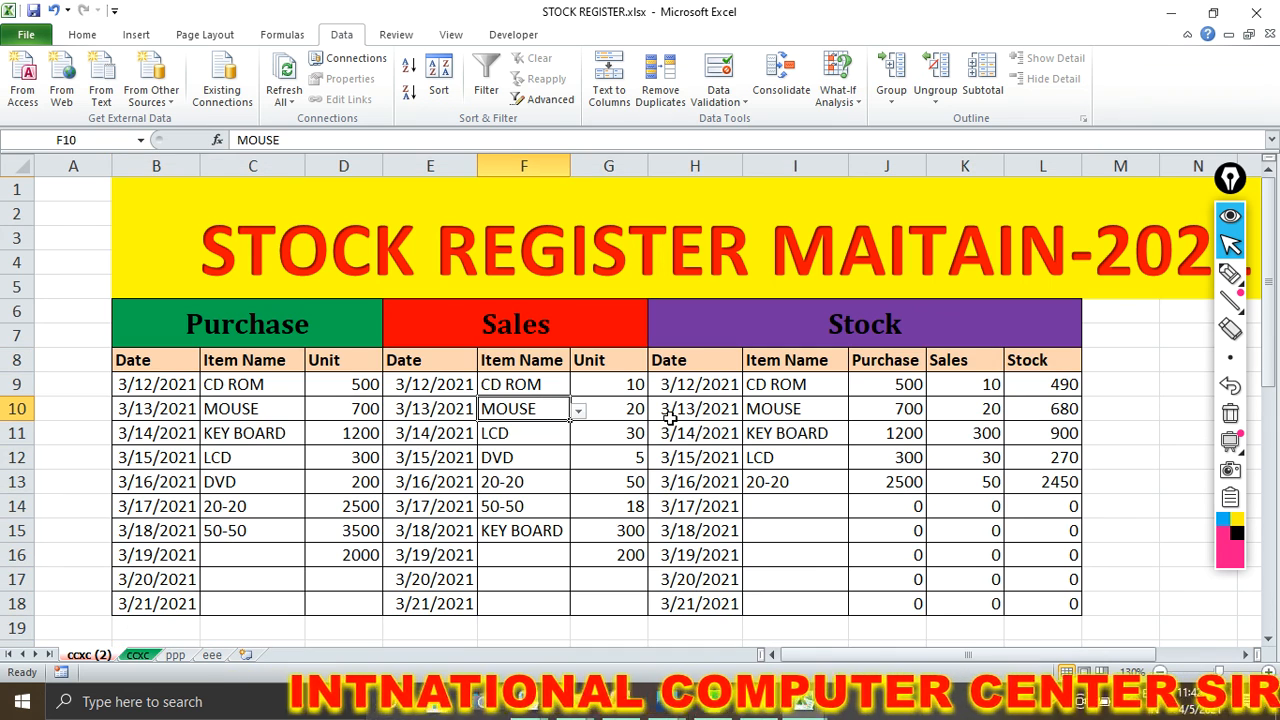